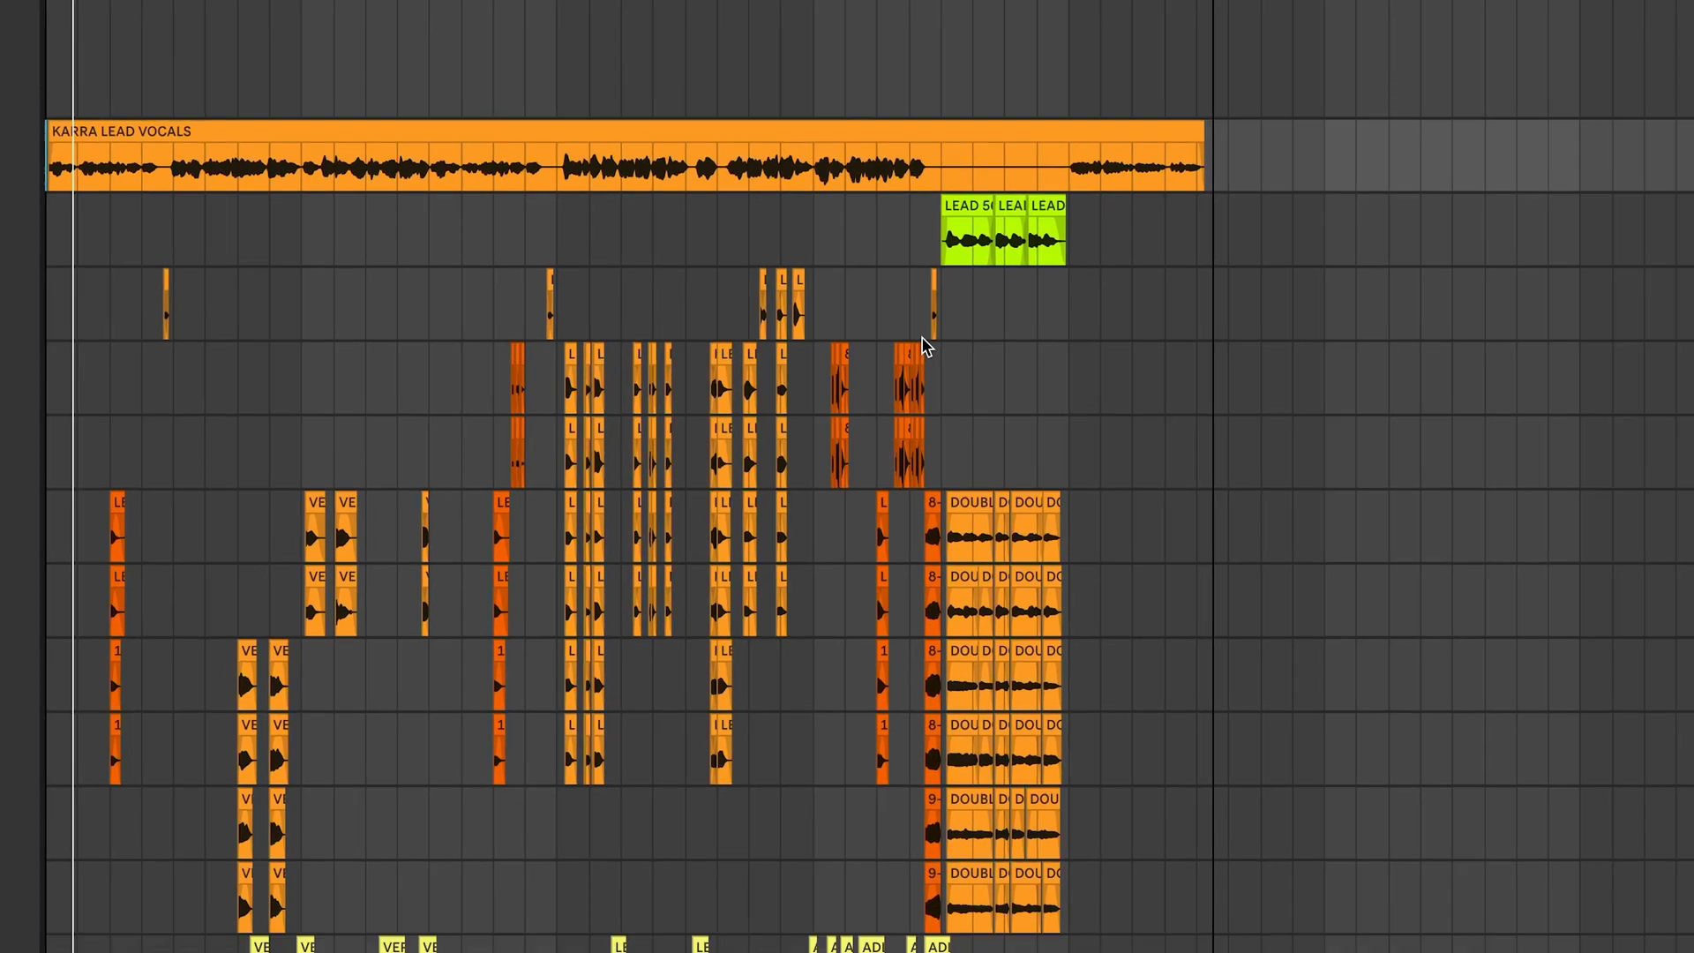
Look over the arrangement, unfolding the SYNTHS group to view its tracks and folding it again.
{"action": "scroll", "coordinate": [1153, 315], "scroll_direction": "up", "scroll_amount": 5}
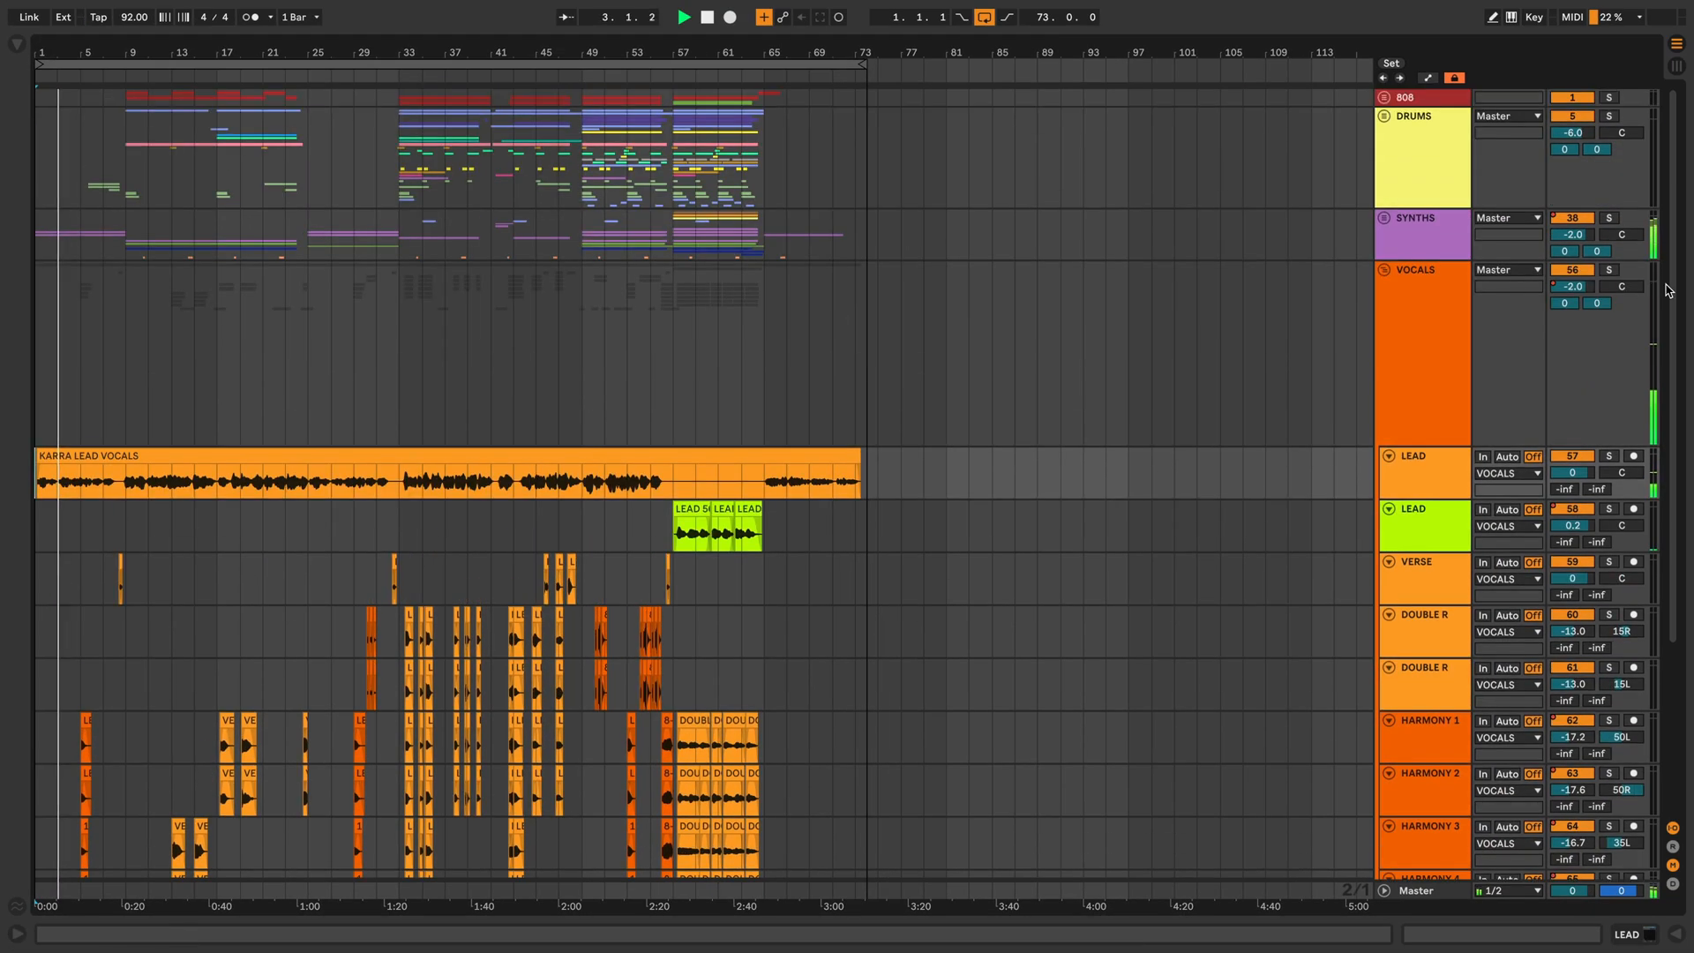
{"action": "left_click", "coordinate": [1384, 220]}
{"action": "scroll", "coordinate": [1340, 246], "scroll_direction": "down", "scroll_amount": 5}
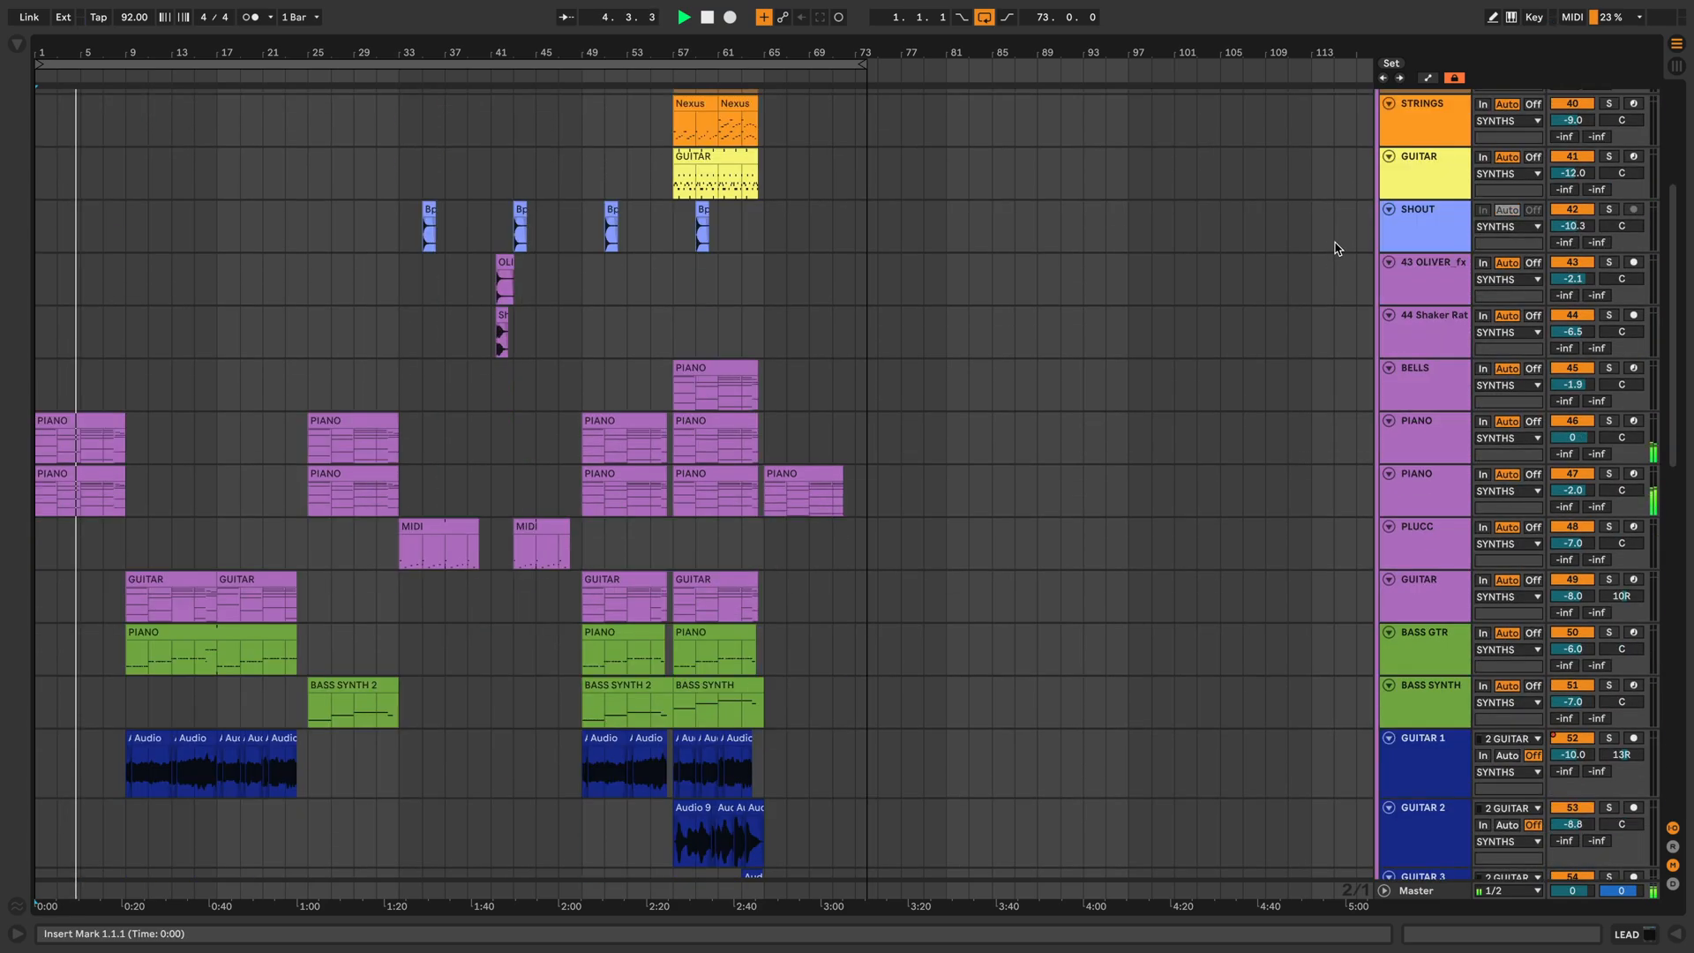
{"action": "scroll", "coordinate": [1336, 248], "scroll_direction": "down", "scroll_amount": 2}
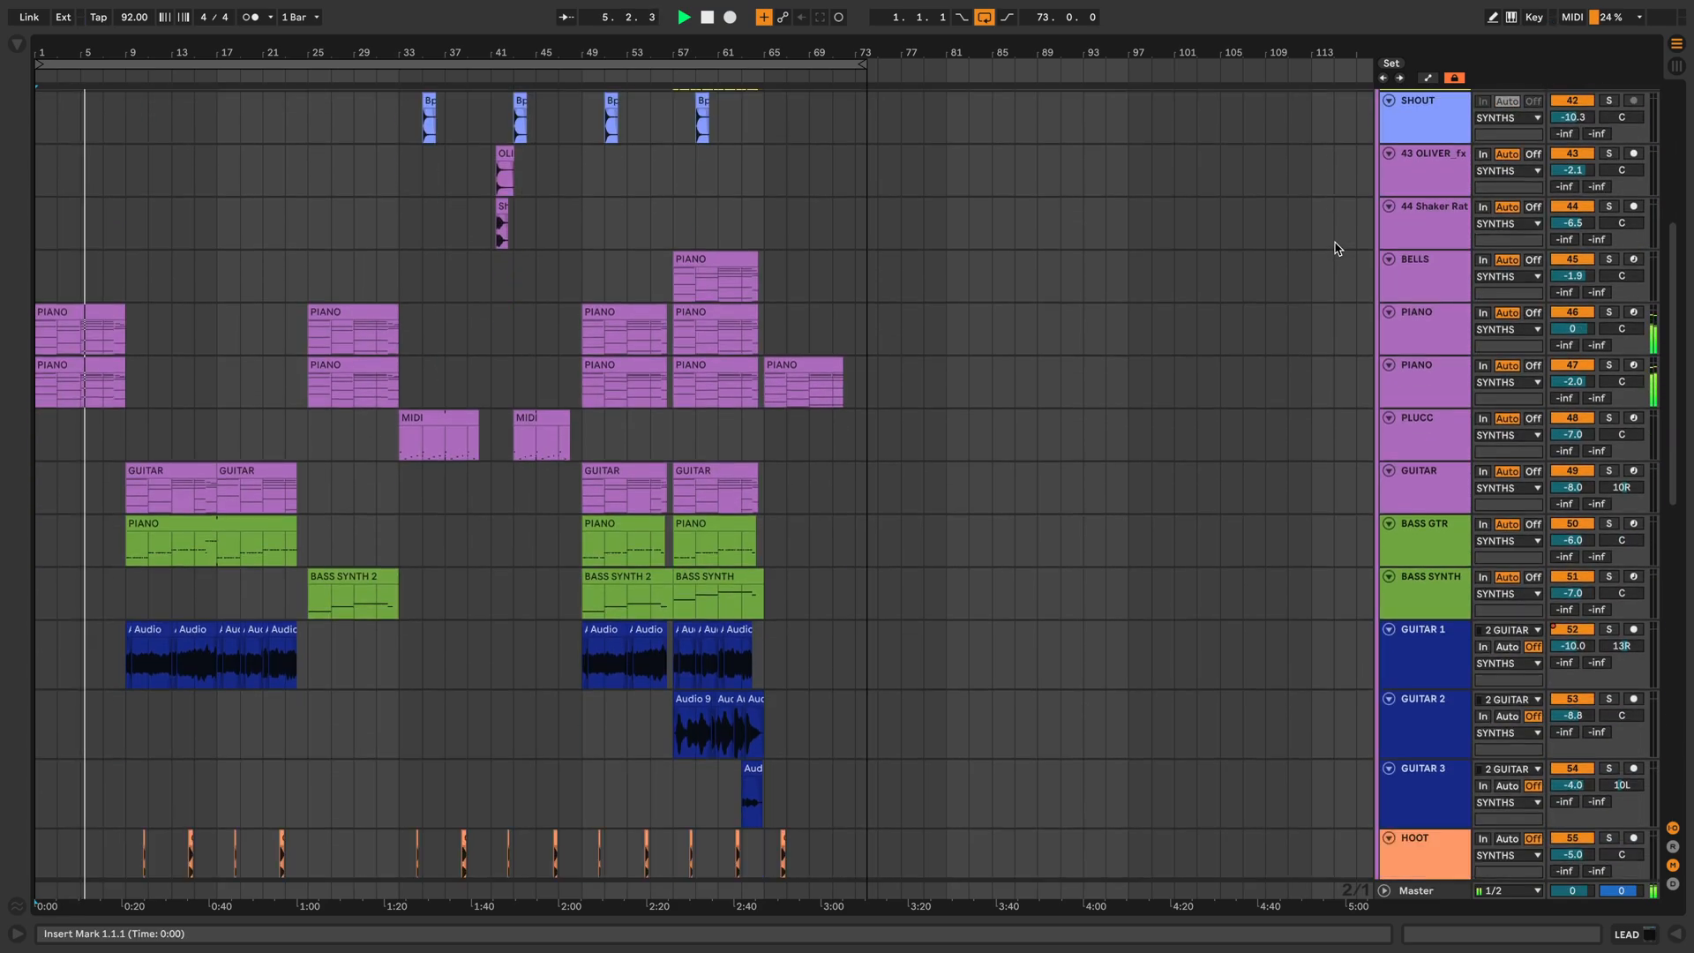
{"action": "scroll", "coordinate": [1336, 248], "scroll_direction": "down", "scroll_amount": 1}
{"action": "scroll", "coordinate": [1339, 249], "scroll_direction": "up", "scroll_amount": 2}
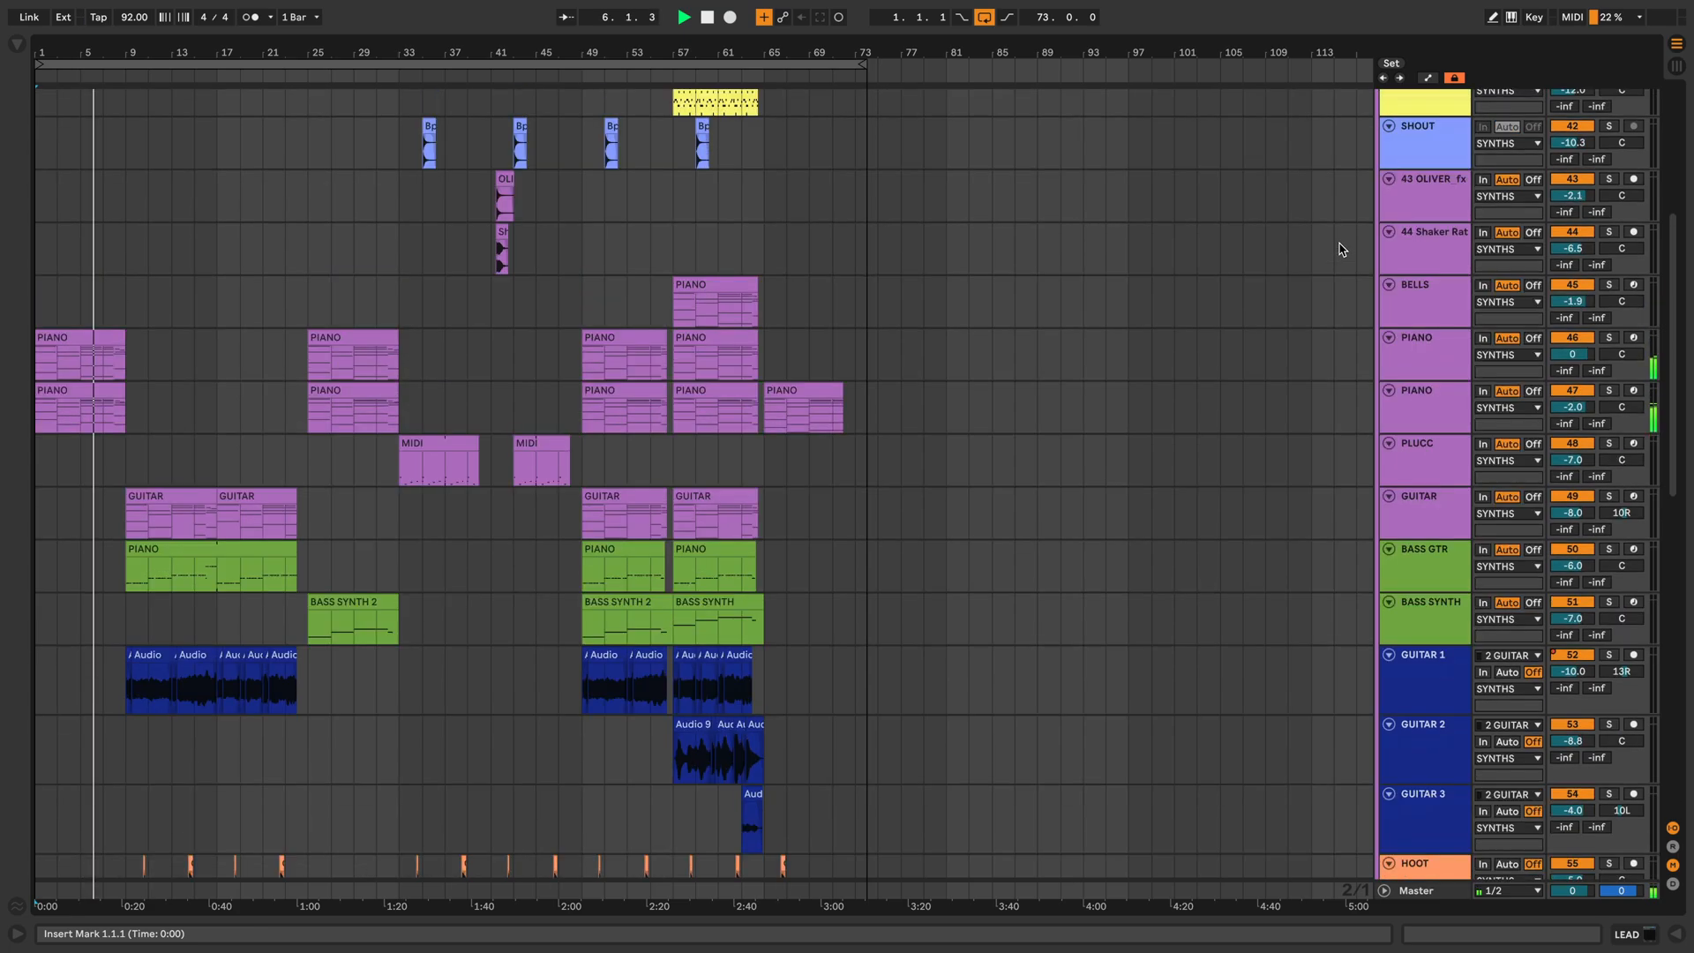
{"action": "scroll", "coordinate": [1340, 250], "scroll_direction": "up", "scroll_amount": 5}
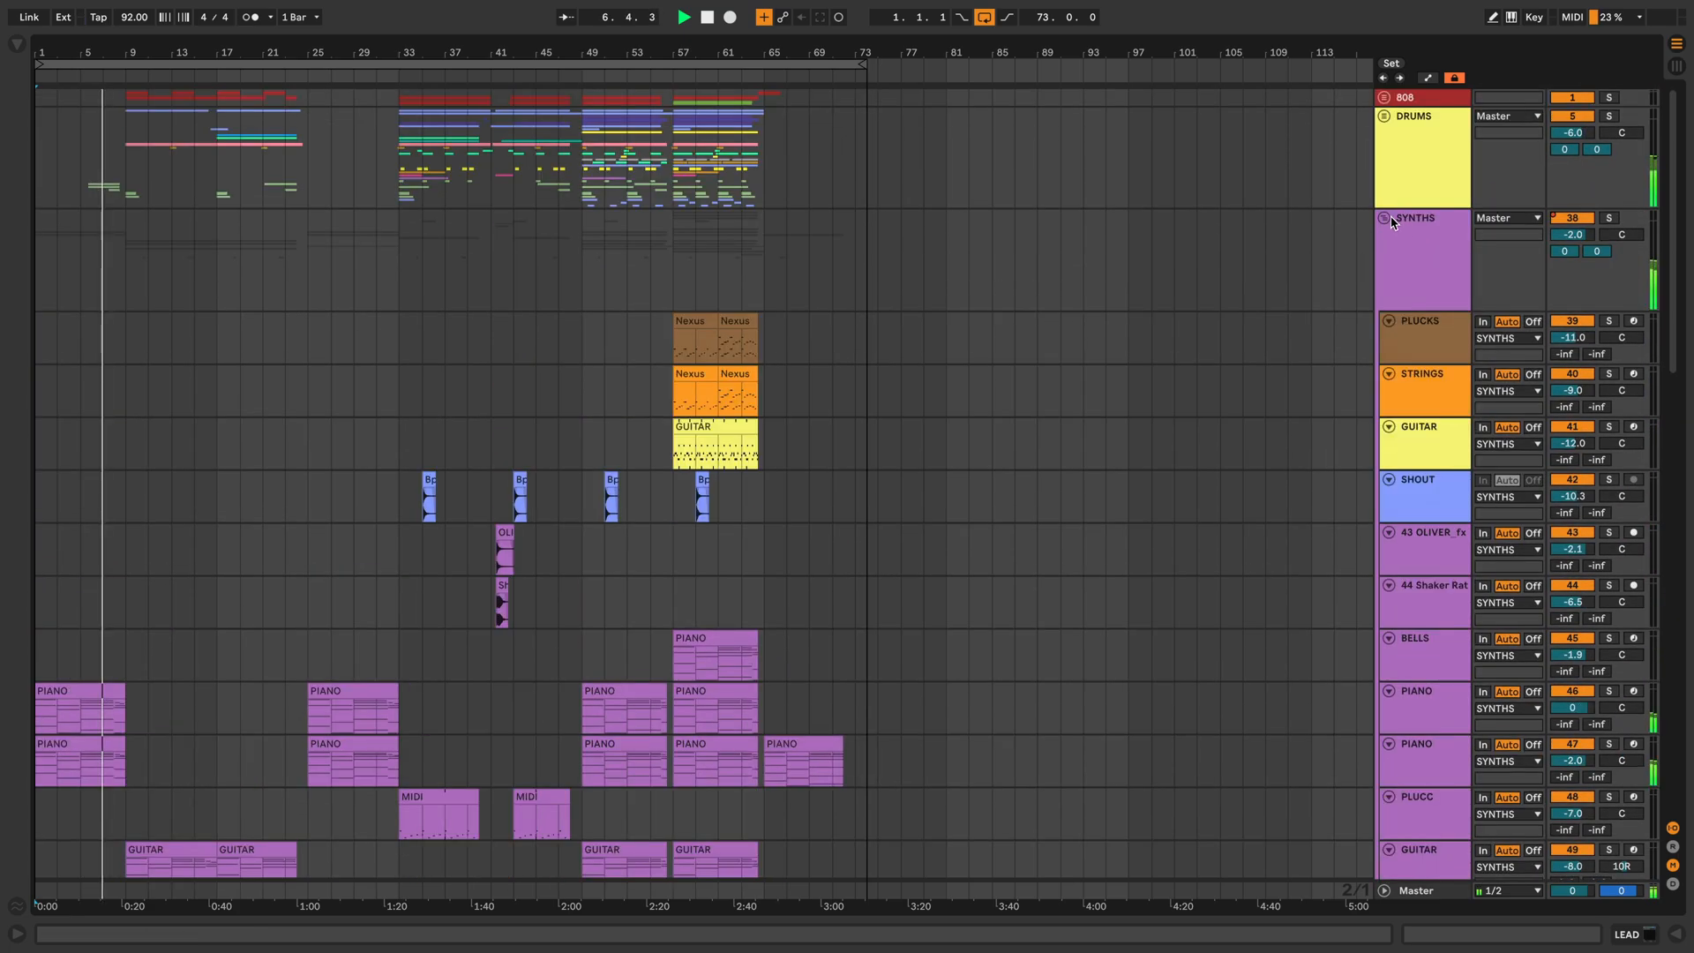
{"action": "left_click", "coordinate": [1391, 219]}
{"action": "scroll", "coordinate": [1355, 296], "scroll_direction": "down", "scroll_amount": 2}
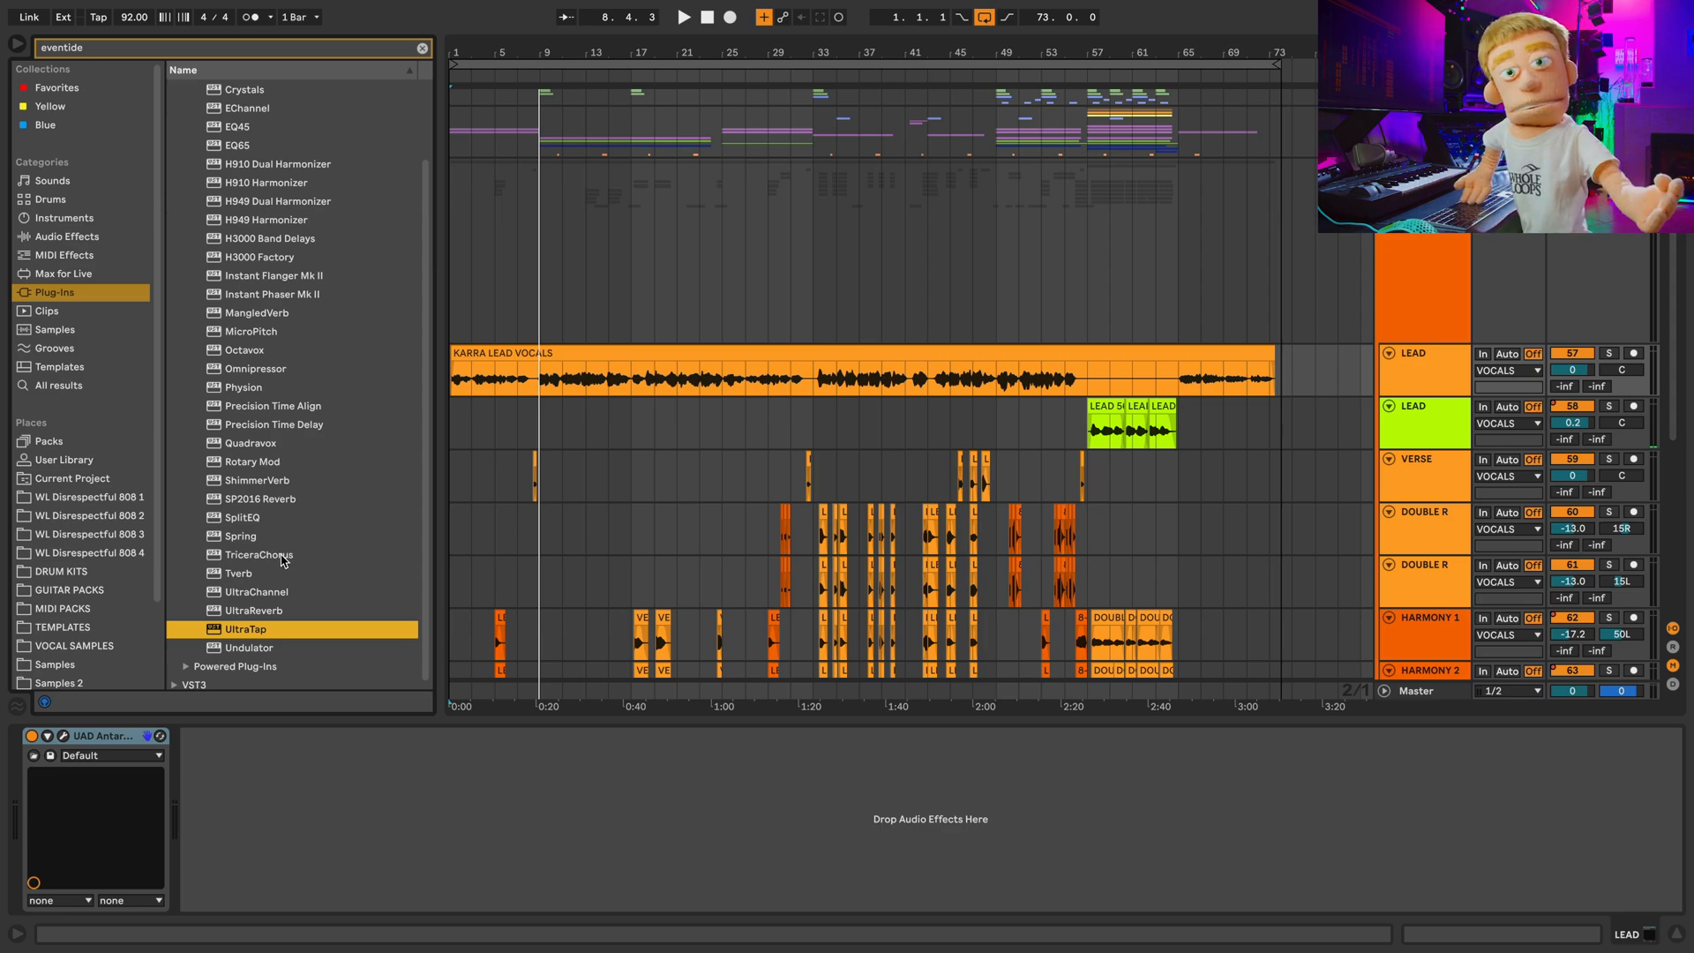
Add the Eventide SplitEQ plug-in after the Antares effect on the LEAD vocal track and reposition its window.
{"action": "left_click", "coordinate": [245, 520]}
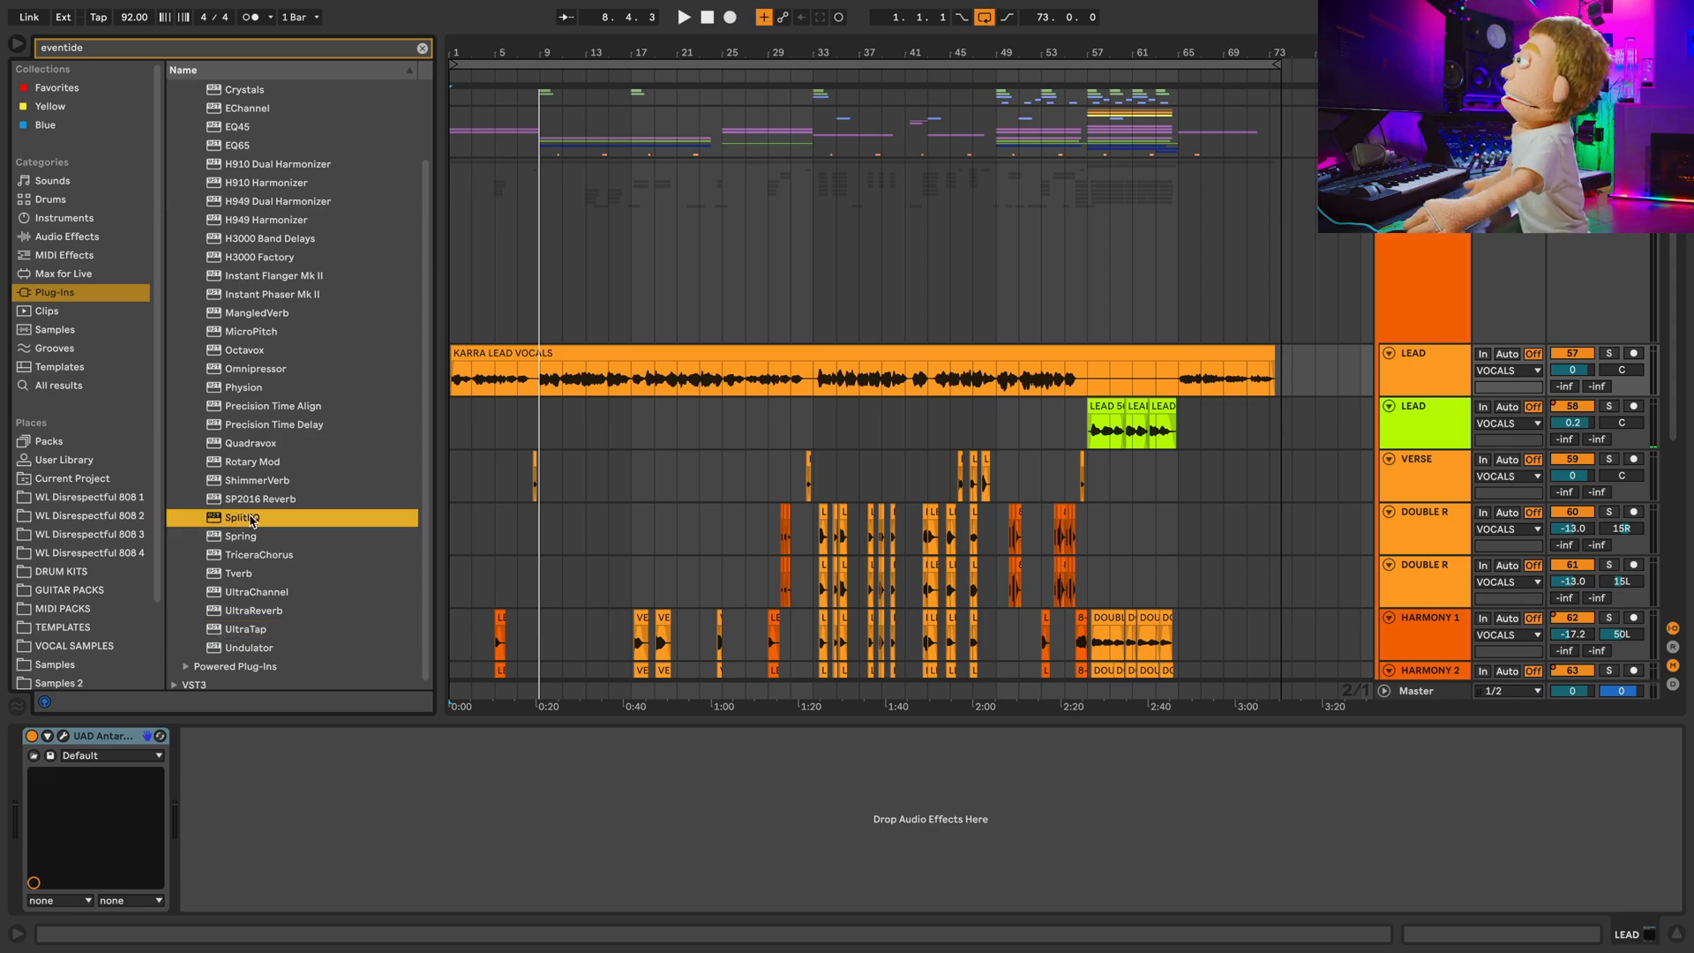
{"action": "left_click_drag", "start_coordinate": [237, 725], "coordinate": [272, 750]}
{"action": "left_click", "coordinate": [221, 738]}
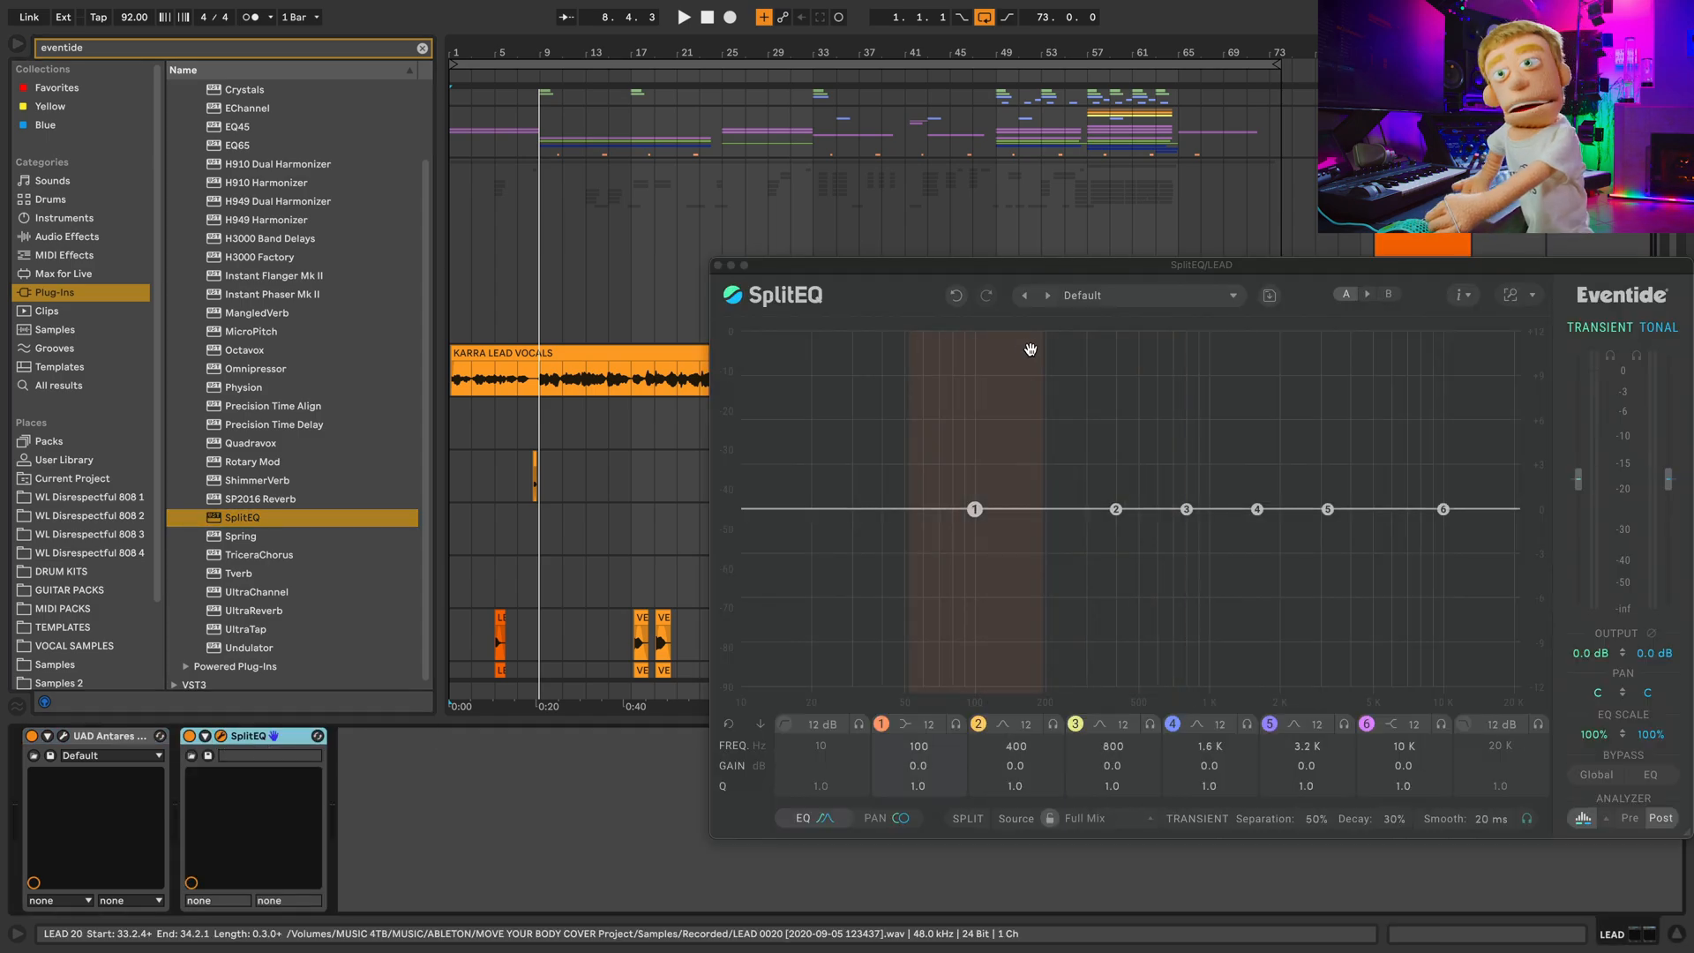
{"action": "left_click_drag", "start_coordinate": [978, 274], "coordinate": [852, 163]}
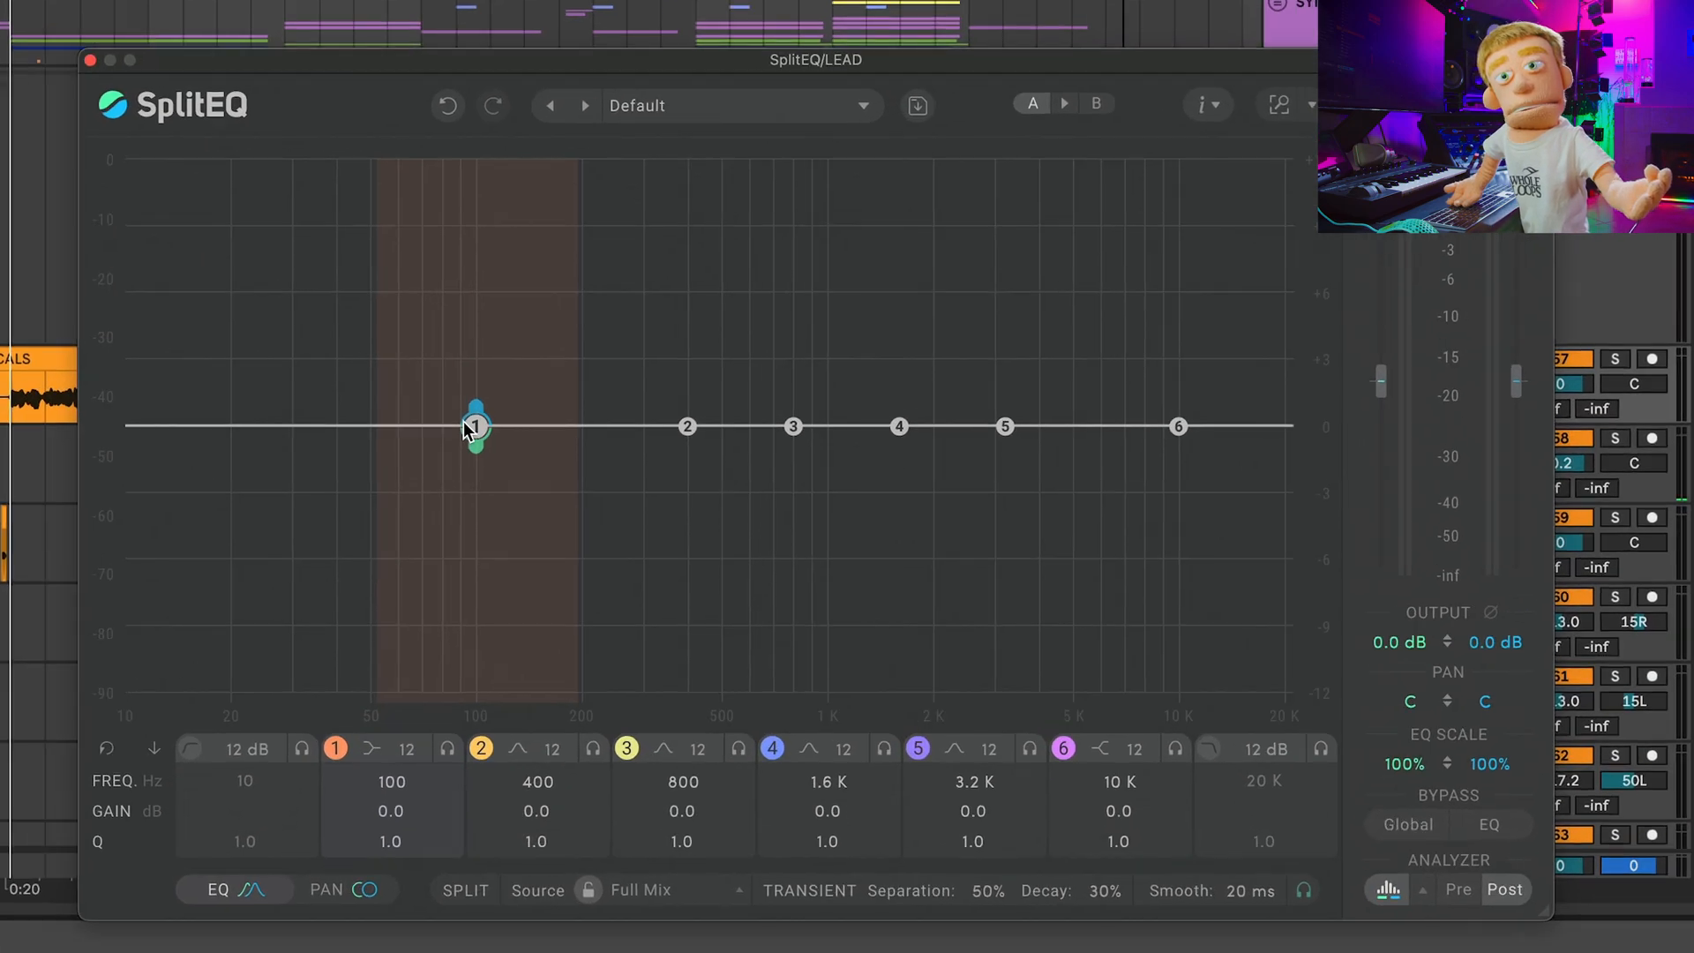
In SplitEQ, high-pass the transient and tonal signals at 92 Hz with Q 0.8, and set band 1 to -1.7 dB at 2.2 kHz.
{"action": "left_click_drag", "start_coordinate": [849, 398], "coordinate": [837, 441]}
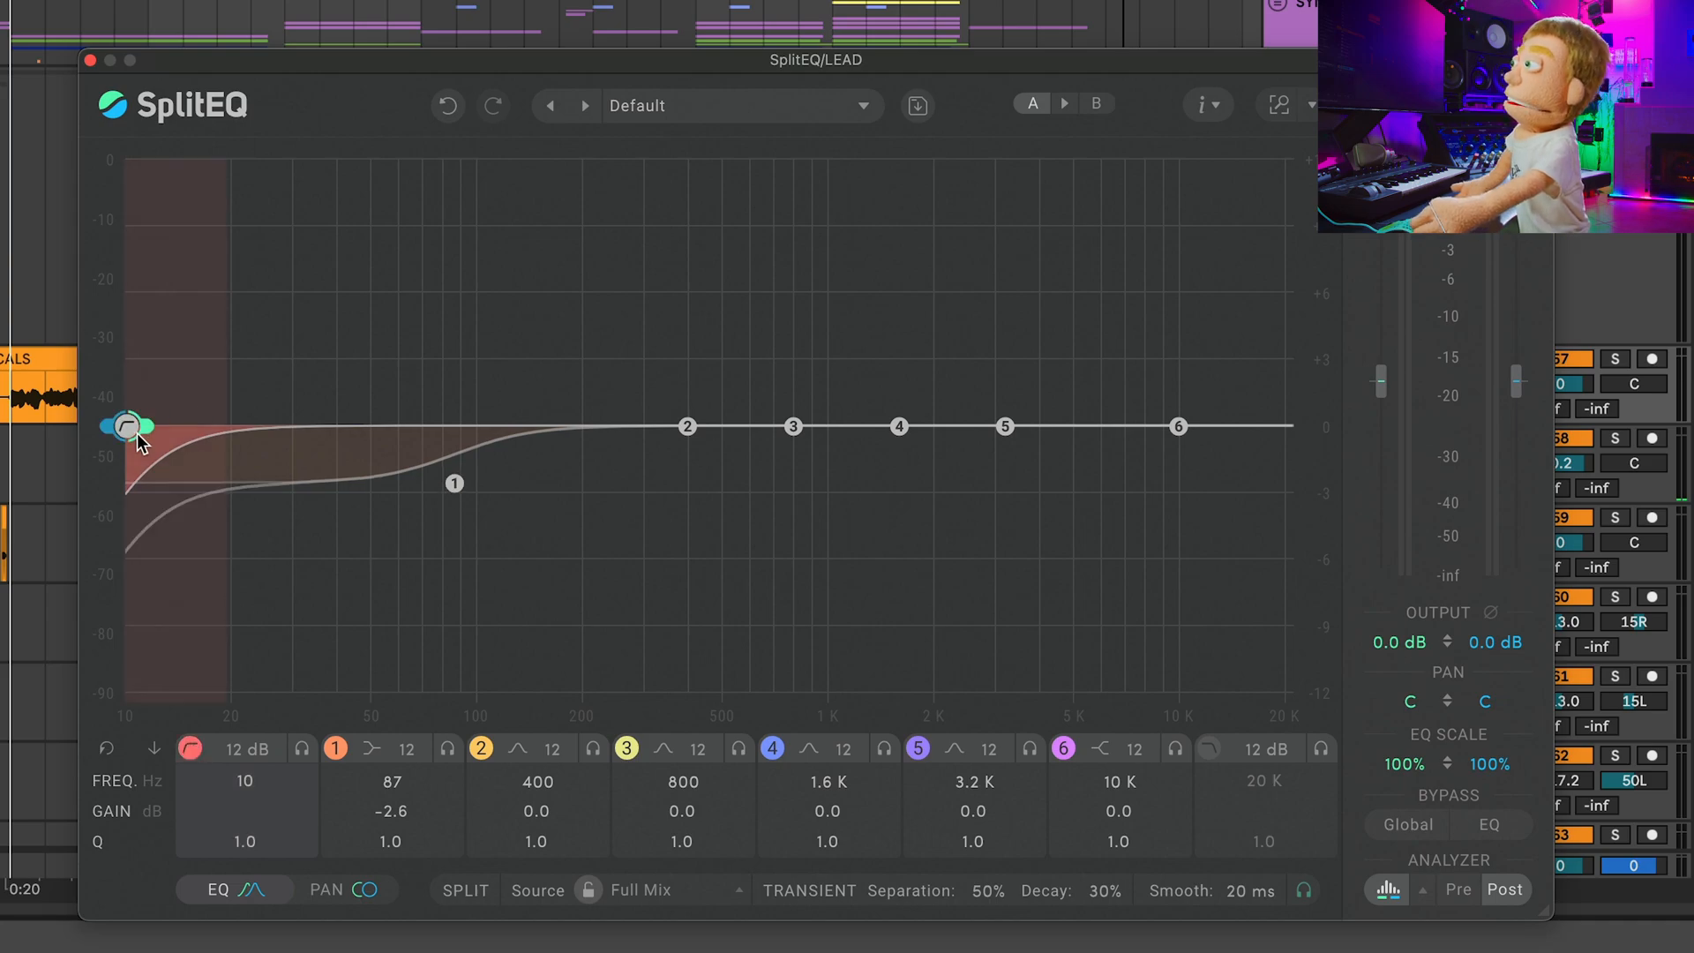
{"action": "left_click_drag", "start_coordinate": [139, 441], "coordinate": [277, 445]}
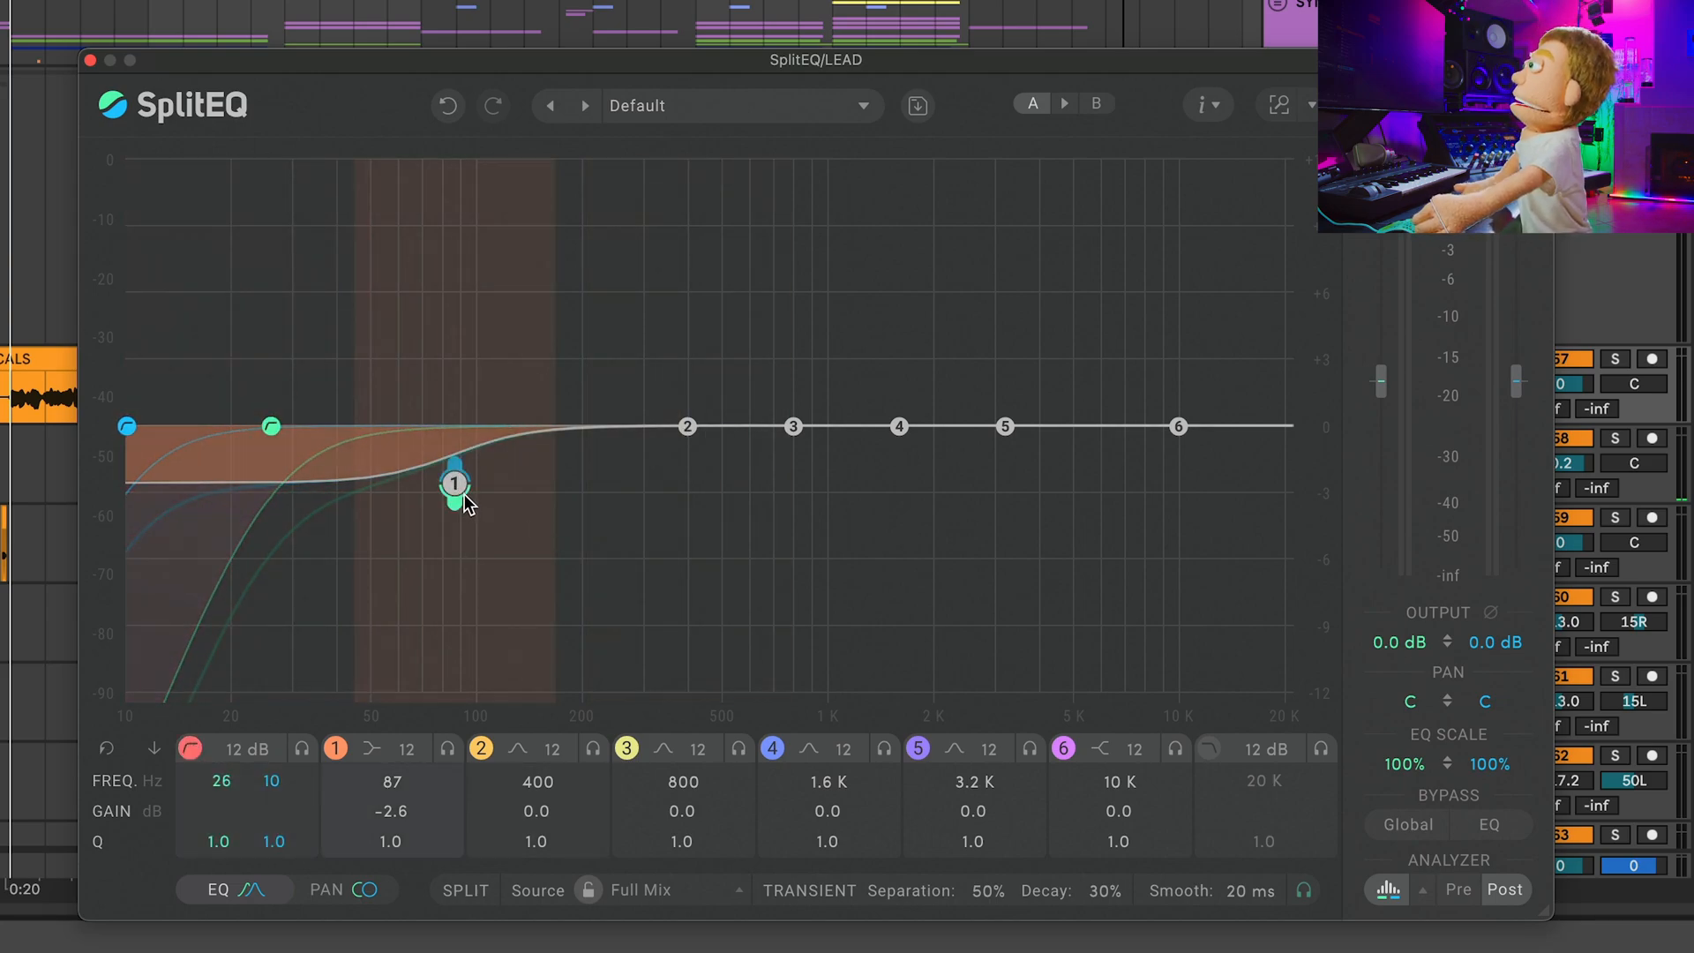
{"action": "left_click_drag", "start_coordinate": [464, 494], "coordinate": [843, 508]}
{"action": "left_click_drag", "start_coordinate": [208, 432], "coordinate": [457, 454]}
{"action": "left_click_drag", "start_coordinate": [835, 495], "coordinate": [954, 472]}
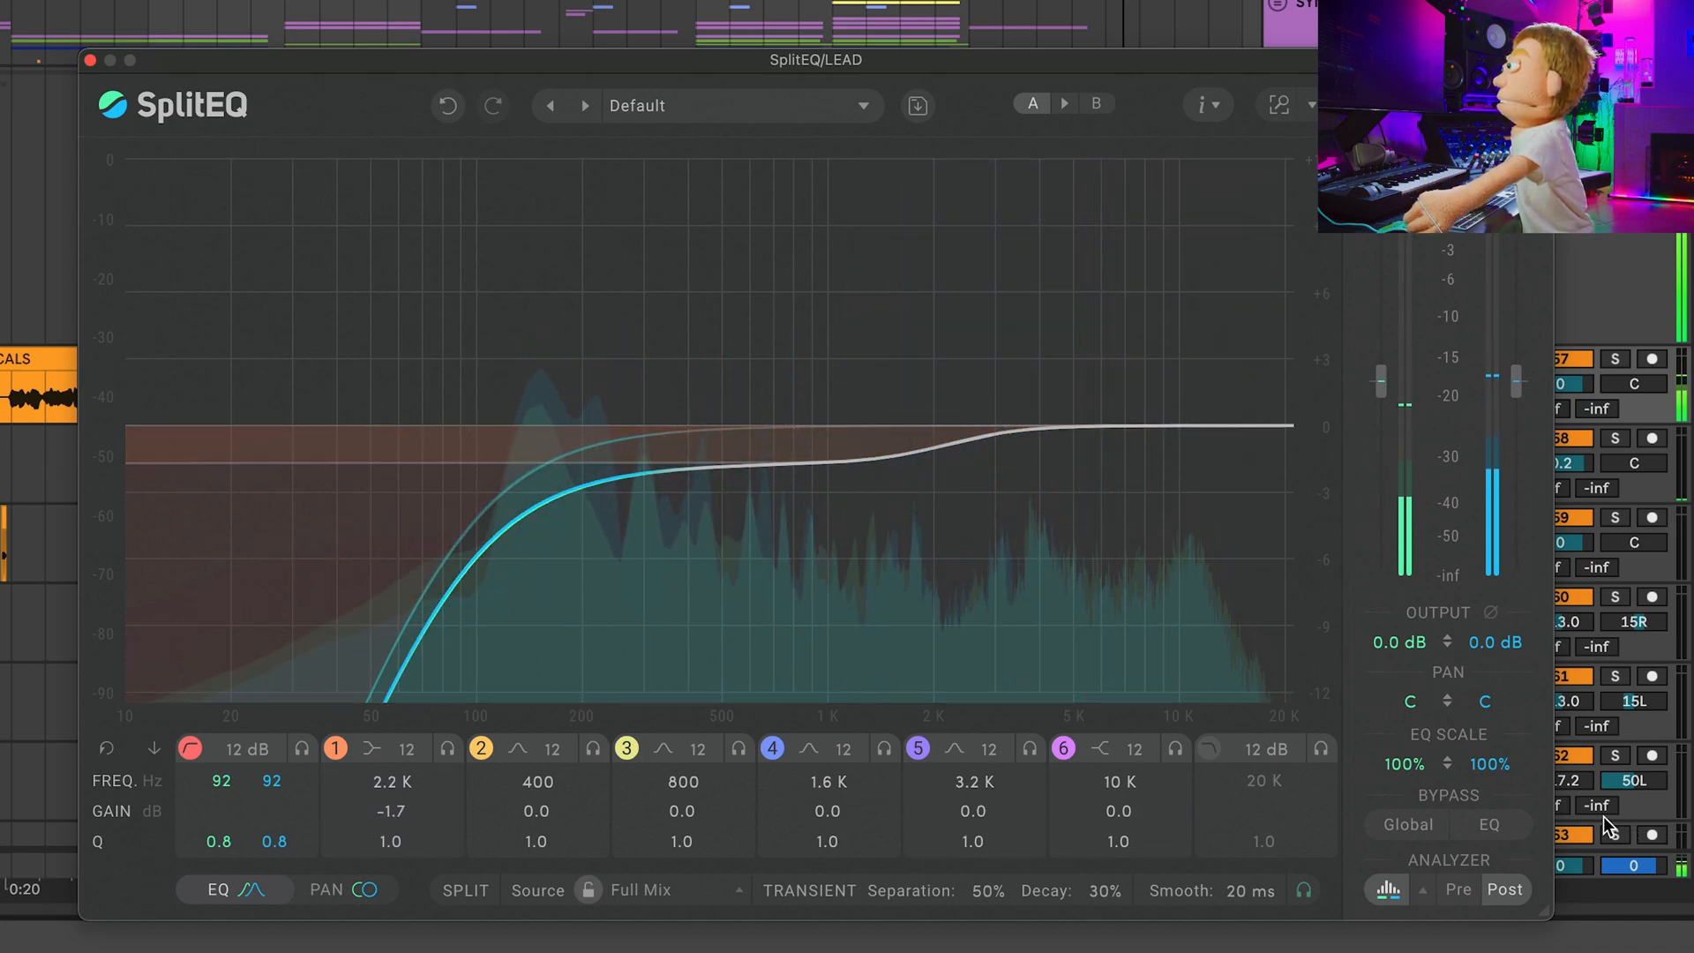
Raise both SplitEQ outputs to 0.6 dB and set band 1's gain to -1.6 dB, auditioning the vocal.
{"action": "left_click", "coordinate": [1447, 642]}
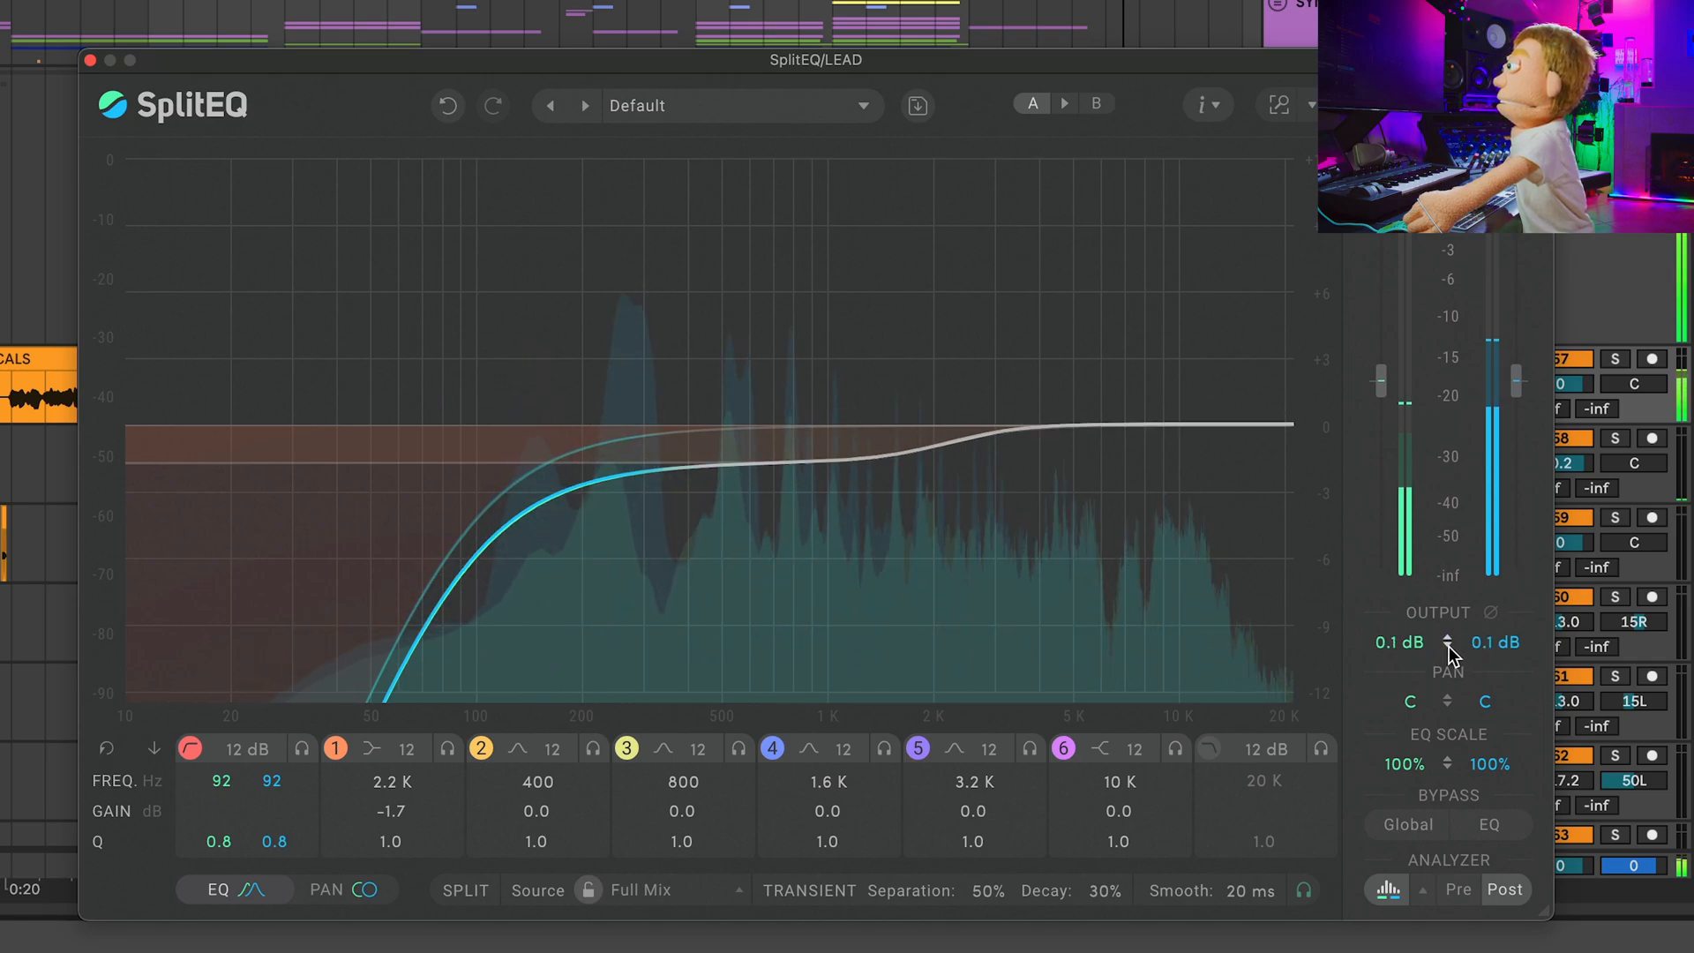
{"action": "left_click_drag", "start_coordinate": [1448, 645], "coordinate": [1453, 643]}
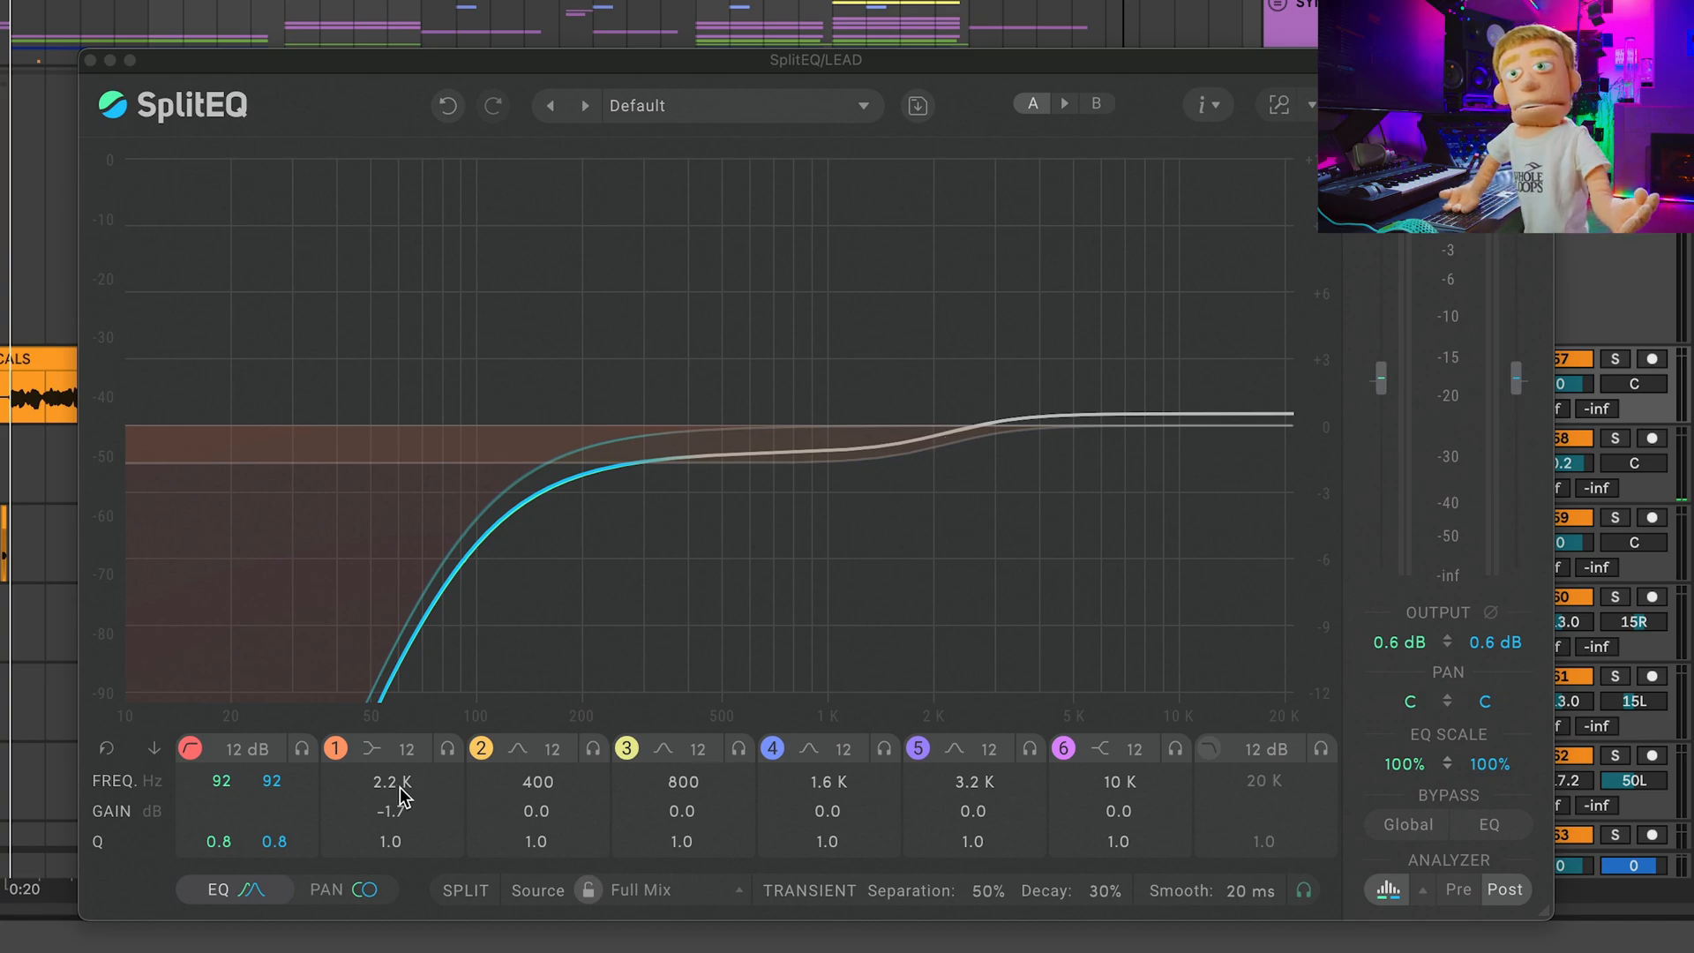
{"action": "mouse_move", "coordinate": [385, 812]}
{"action": "left_mouse_down"}
{"action": "mouse_move", "coordinate": [411, 774]}
{"action": "mouse_move", "coordinate": [414, 808]}
{"action": "left_mouse_up"}
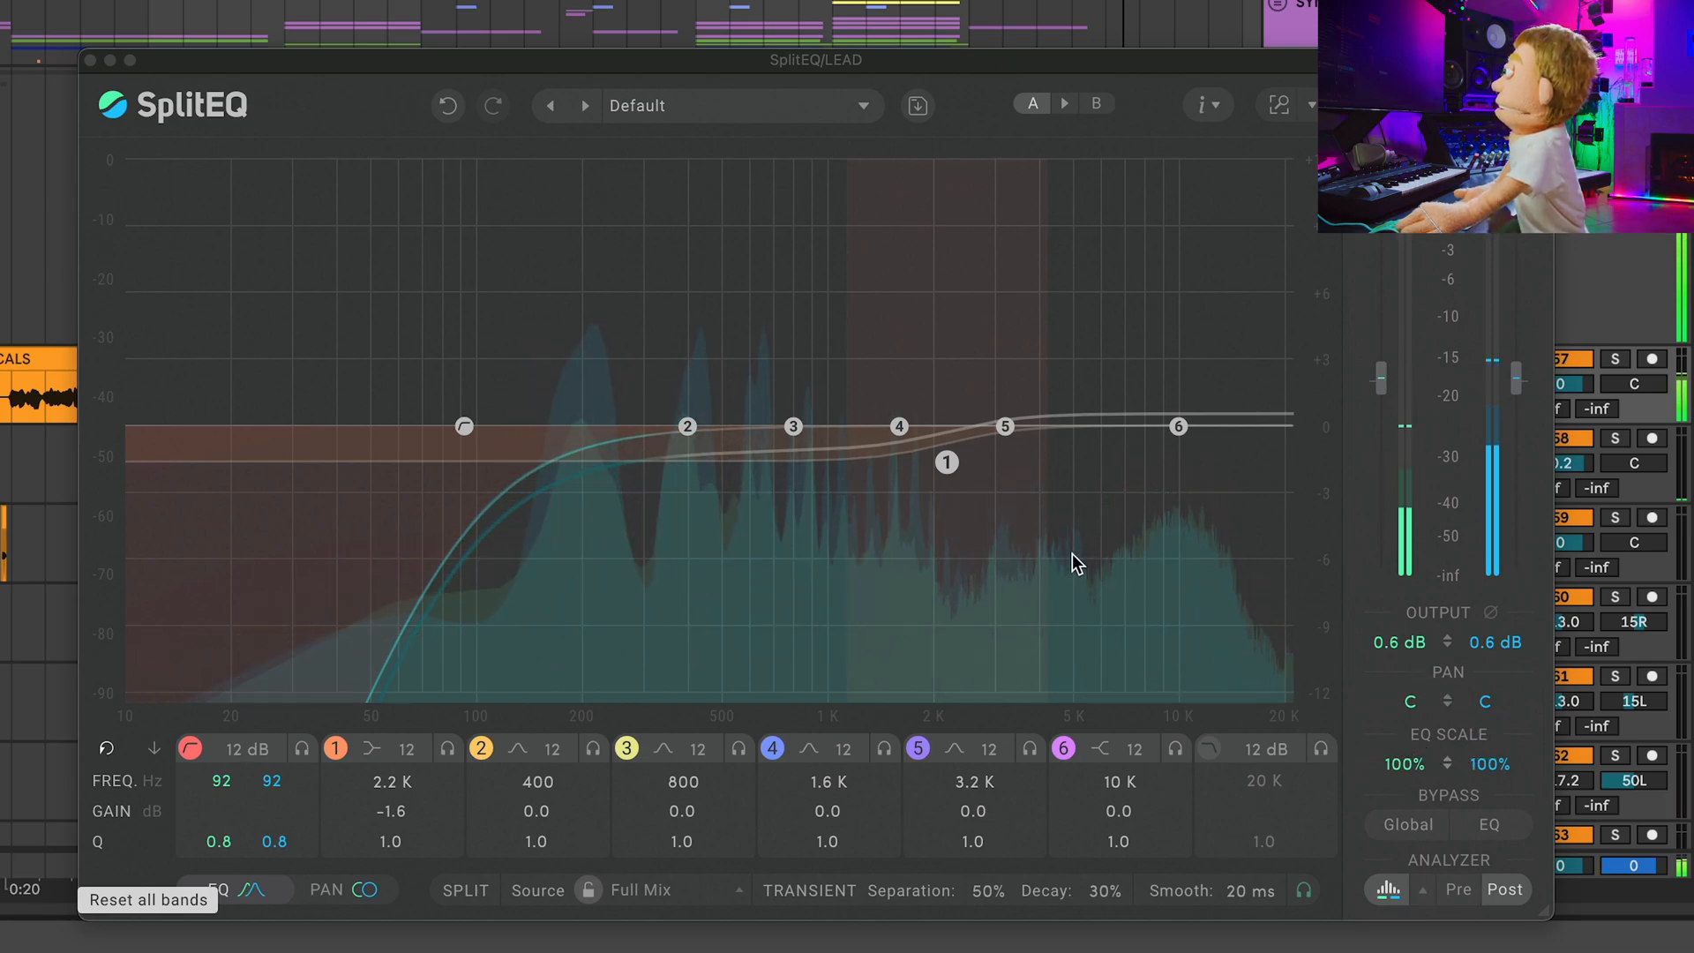
{"action": "key", "text": "space"}
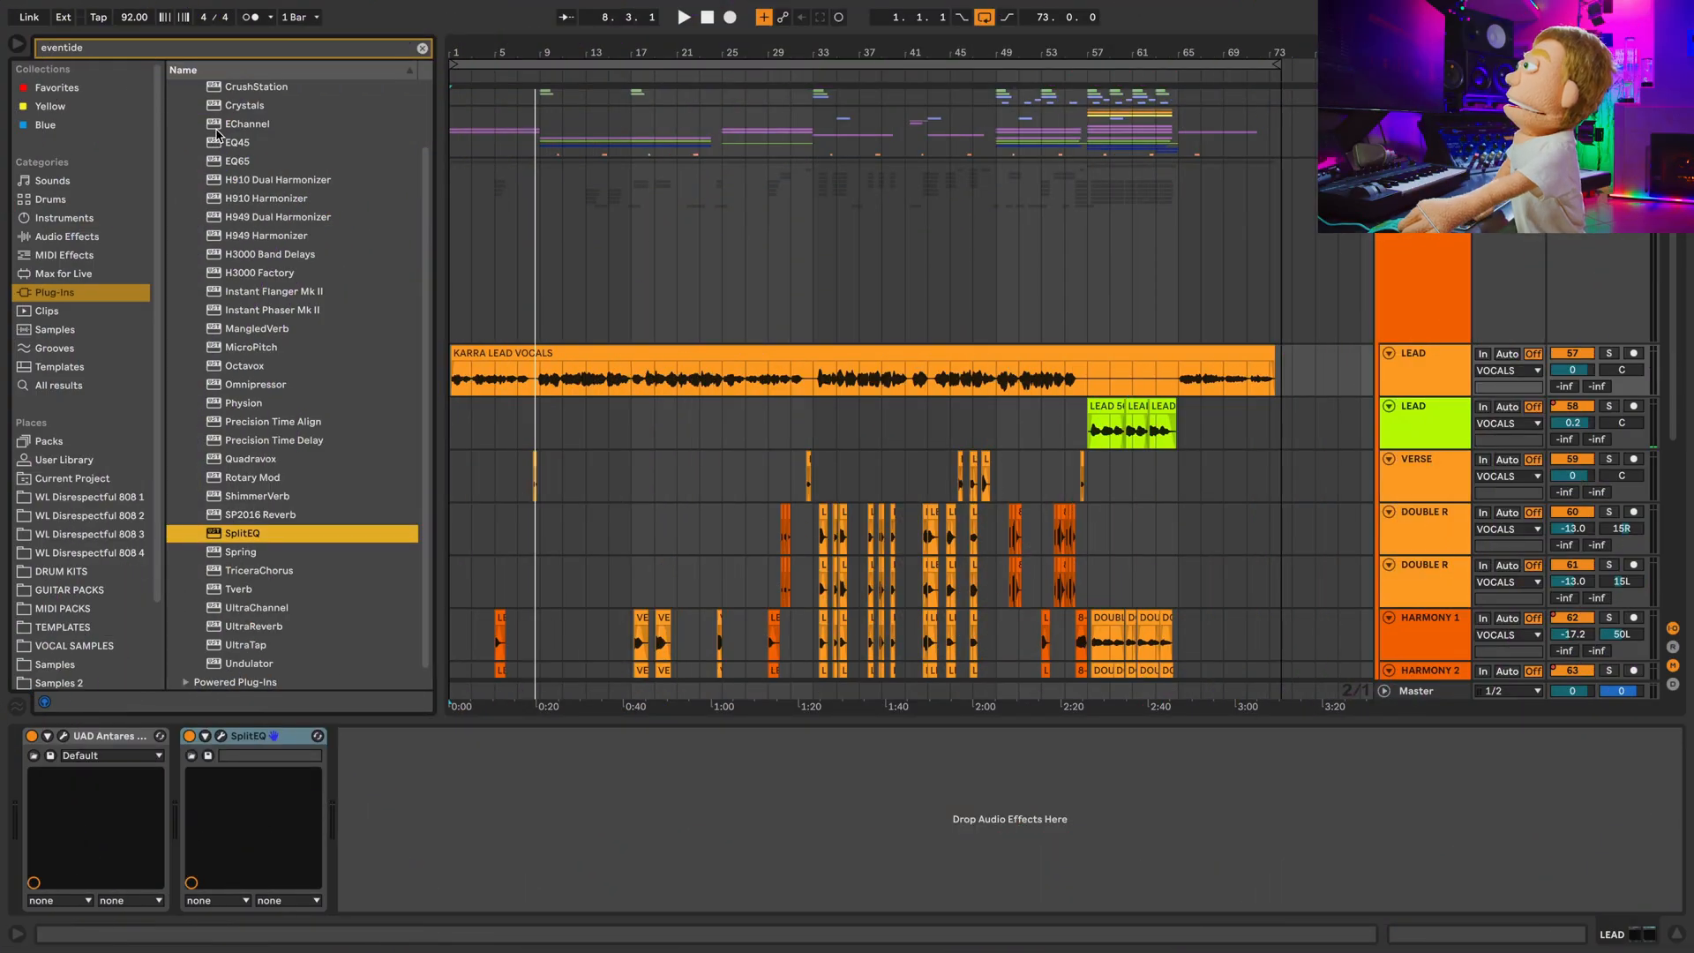
Add the EChannel plug-in to the LEAD track and set its compressor threshold to -29.3 dB during vocal playback.
{"action": "double_click", "coordinate": [221, 126]}
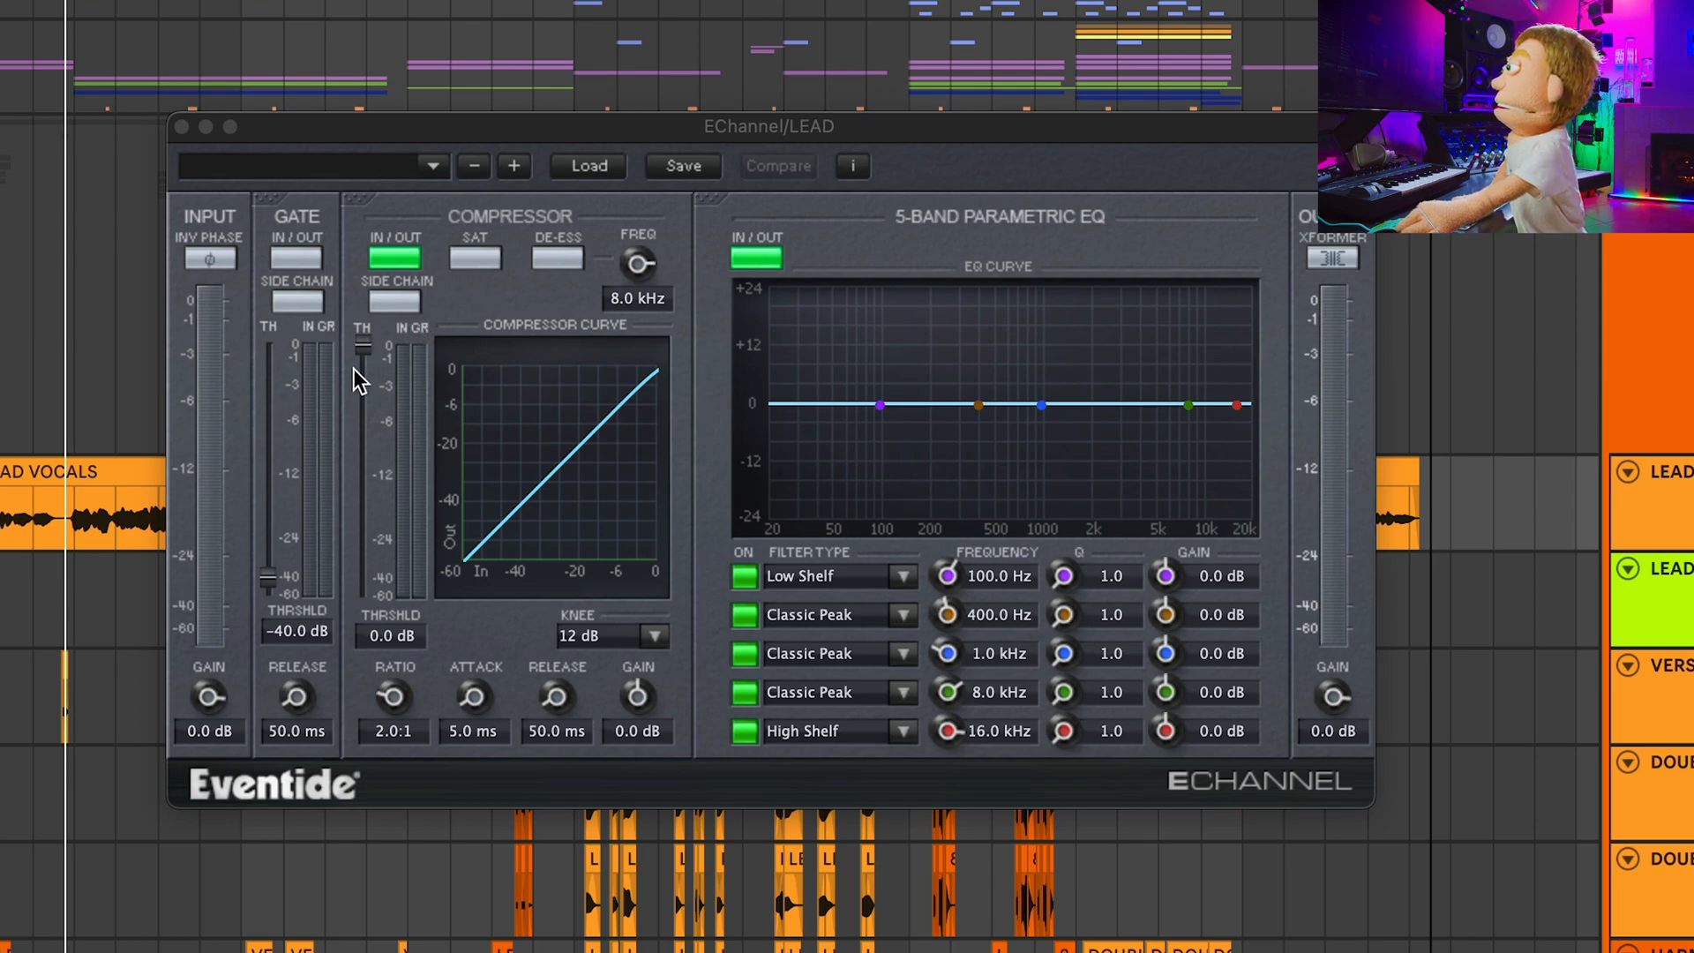
{"action": "left_click_drag", "start_coordinate": [363, 350], "coordinate": [363, 390]}
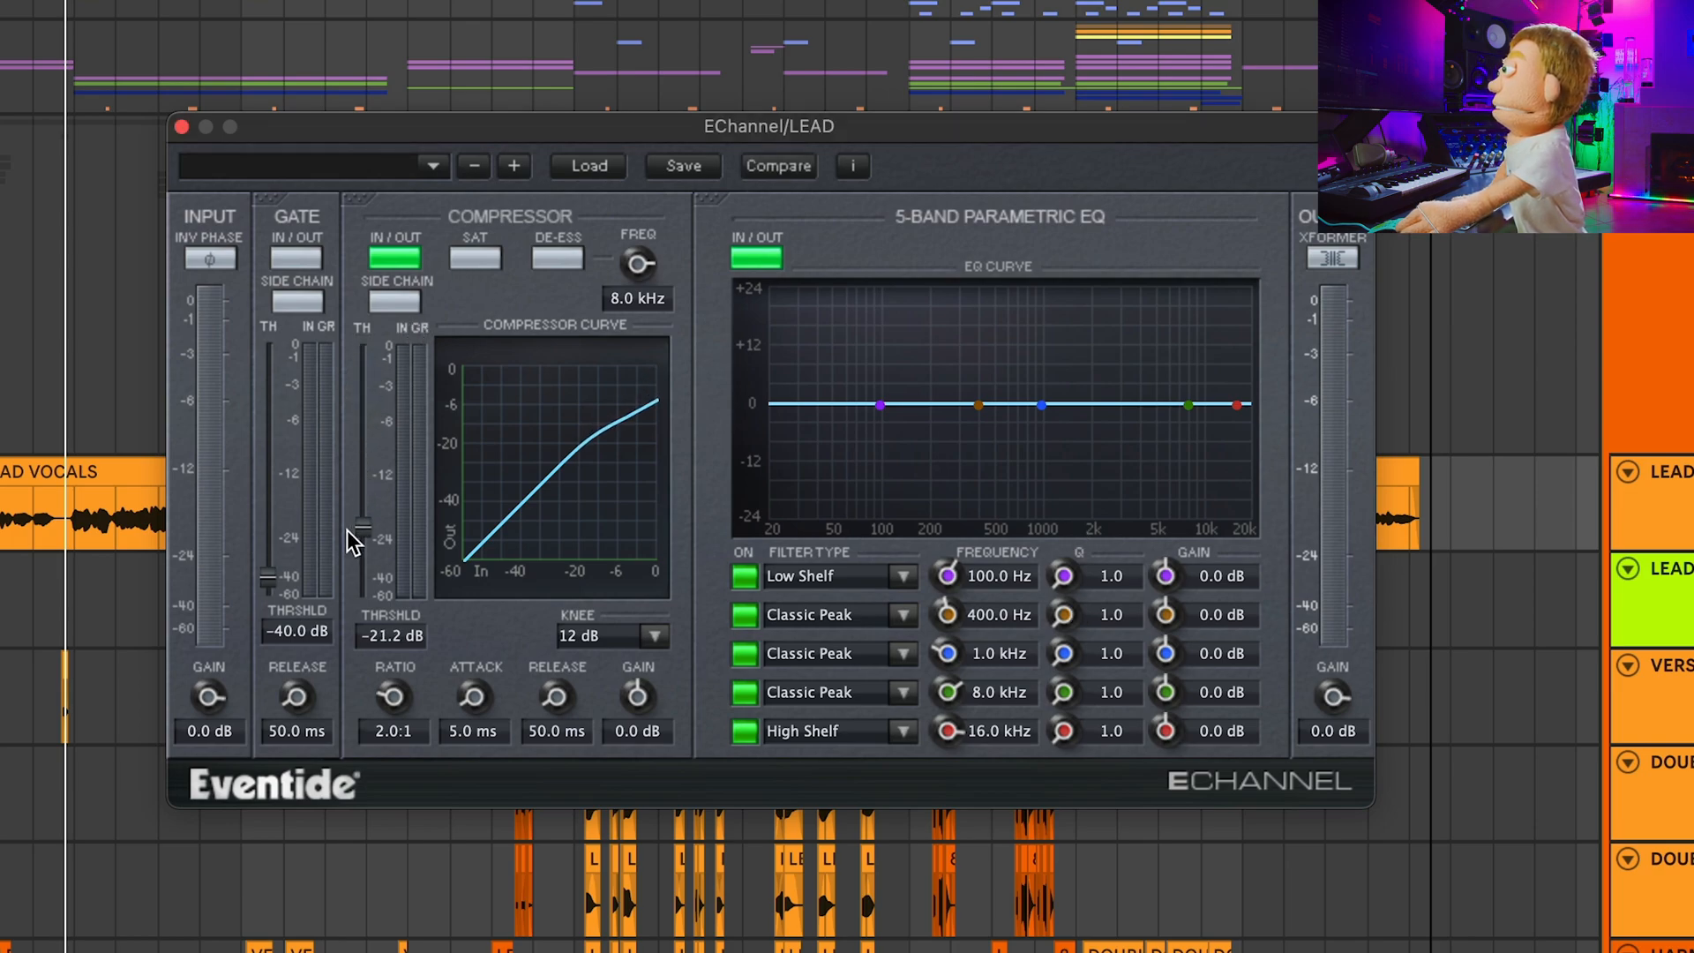
{"action": "left_click", "coordinate": [71, 527]}
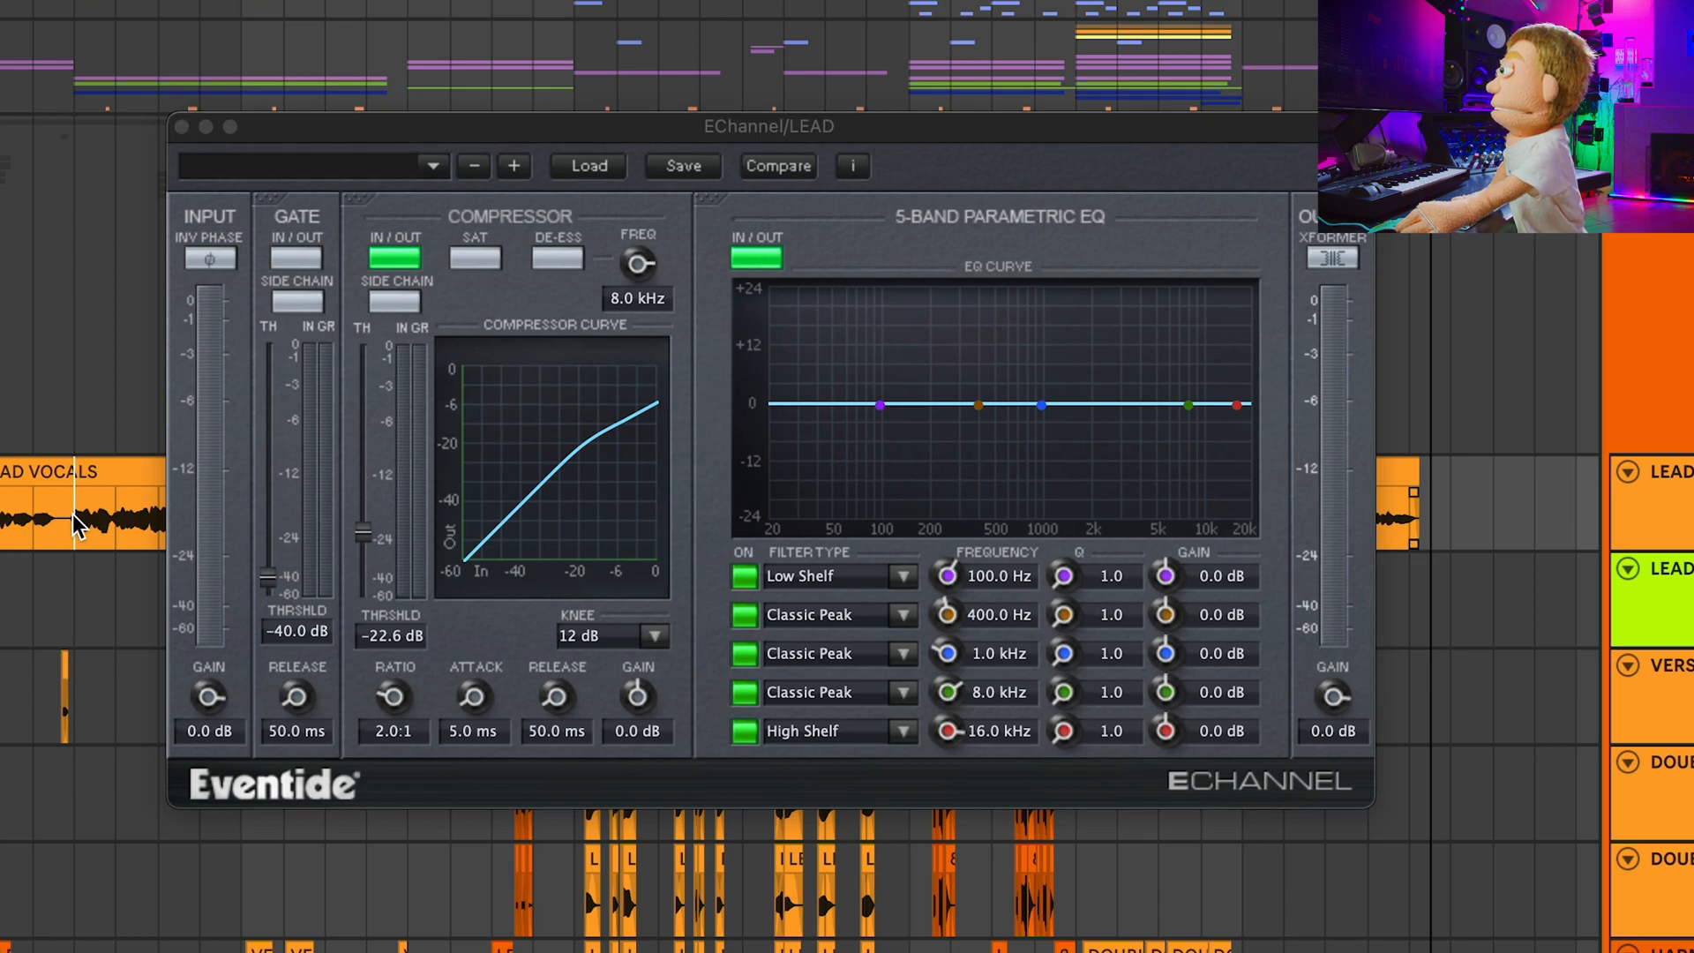
{"action": "key", "text": "space"}
{"action": "mouse_move", "coordinate": [358, 556]}
{"action": "left_mouse_down"}
{"action": "mouse_move", "coordinate": [351, 580]}
{"action": "mouse_move", "coordinate": [379, 564]}
{"action": "left_mouse_up"}
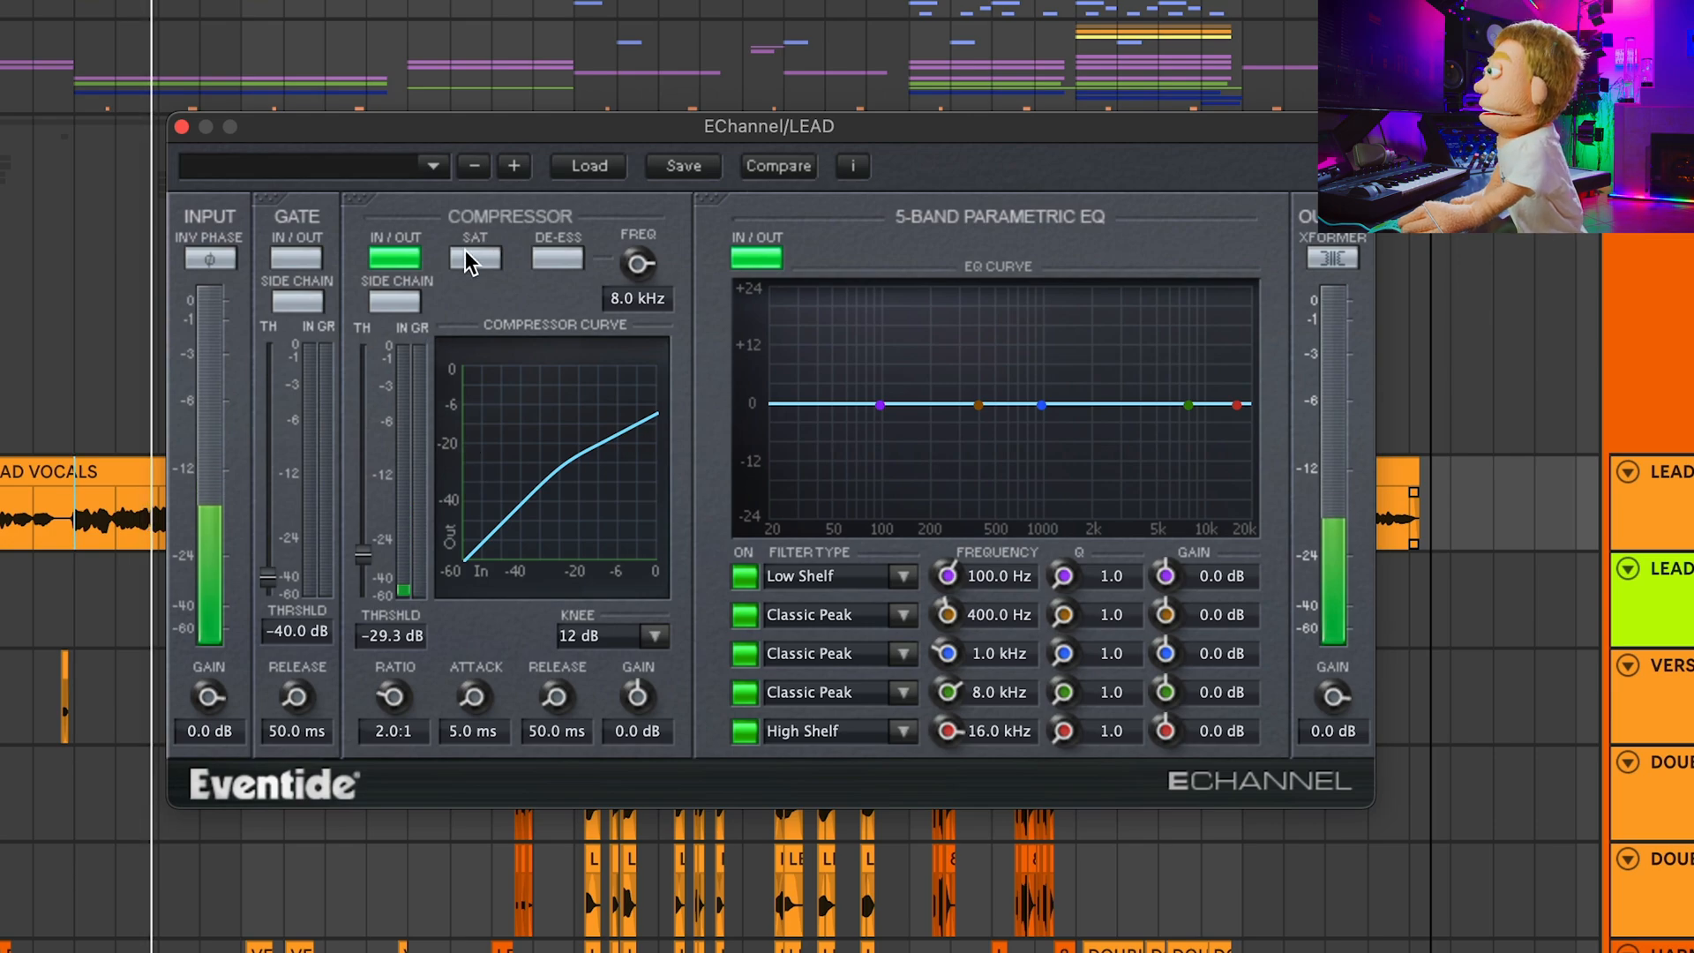
Set EChannel's compressor to a 2.9:1 ratio, 10.4 ms attack, 60.2 ms release and 2.8 dB gain.
{"action": "left_click_drag", "start_coordinate": [404, 693], "coordinate": [415, 651]}
{"action": "left_click_drag", "start_coordinate": [648, 692], "coordinate": [605, 668]}
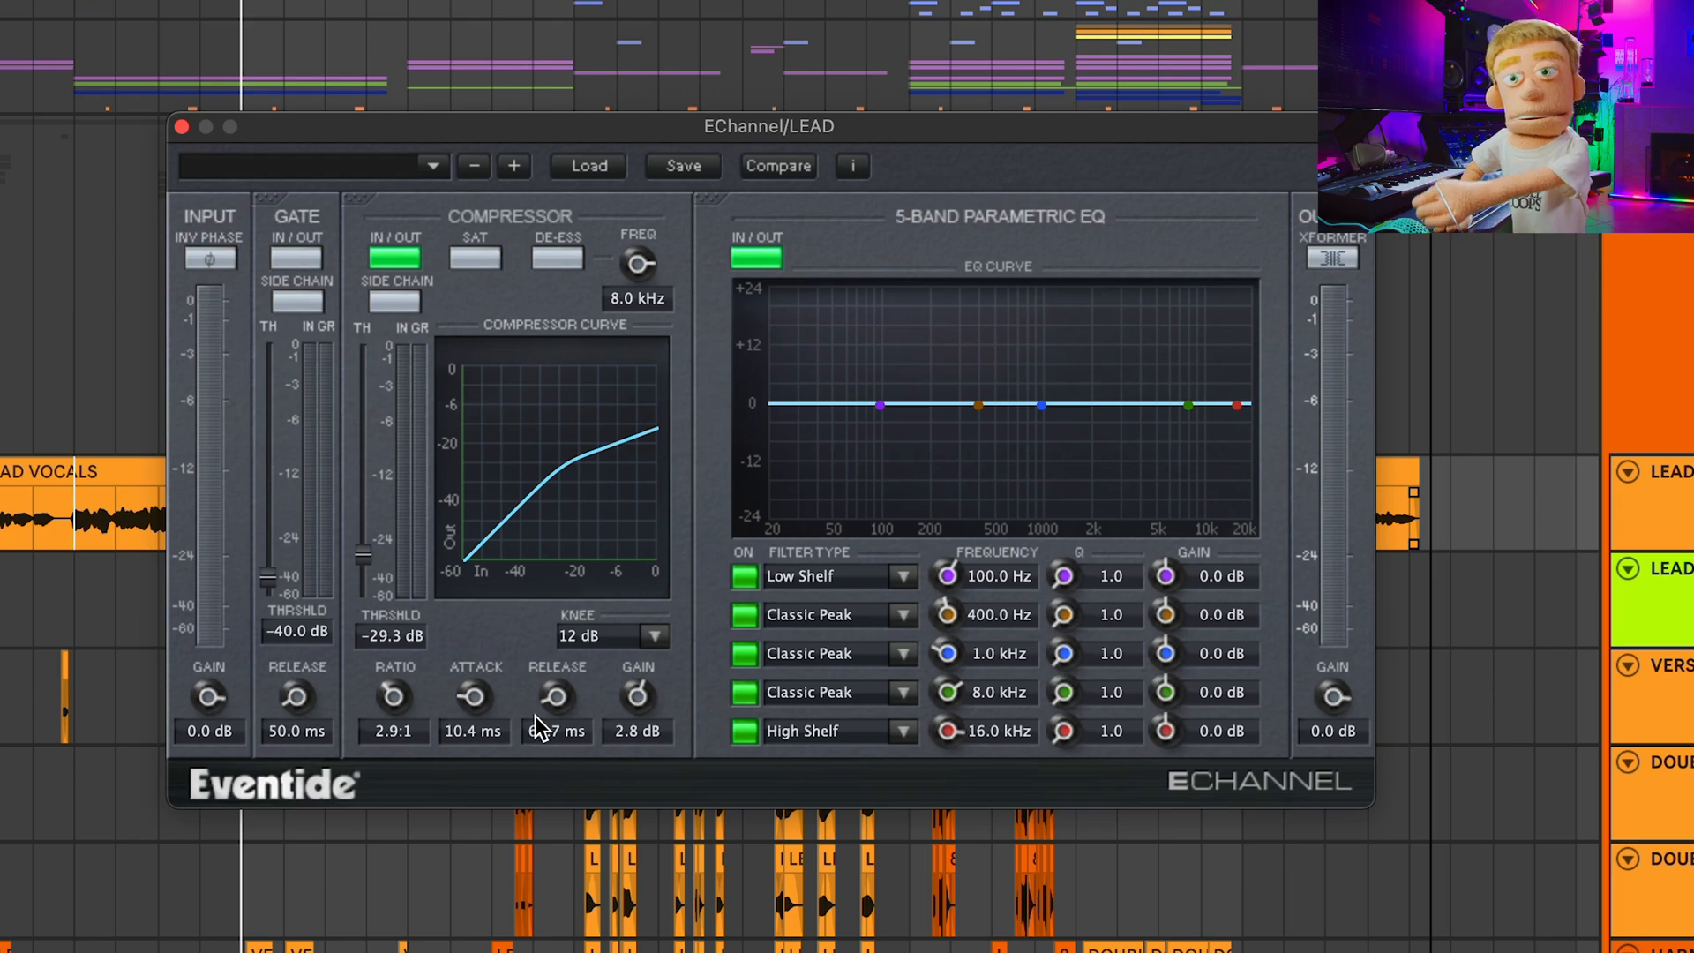
{"action": "key", "text": "space"}
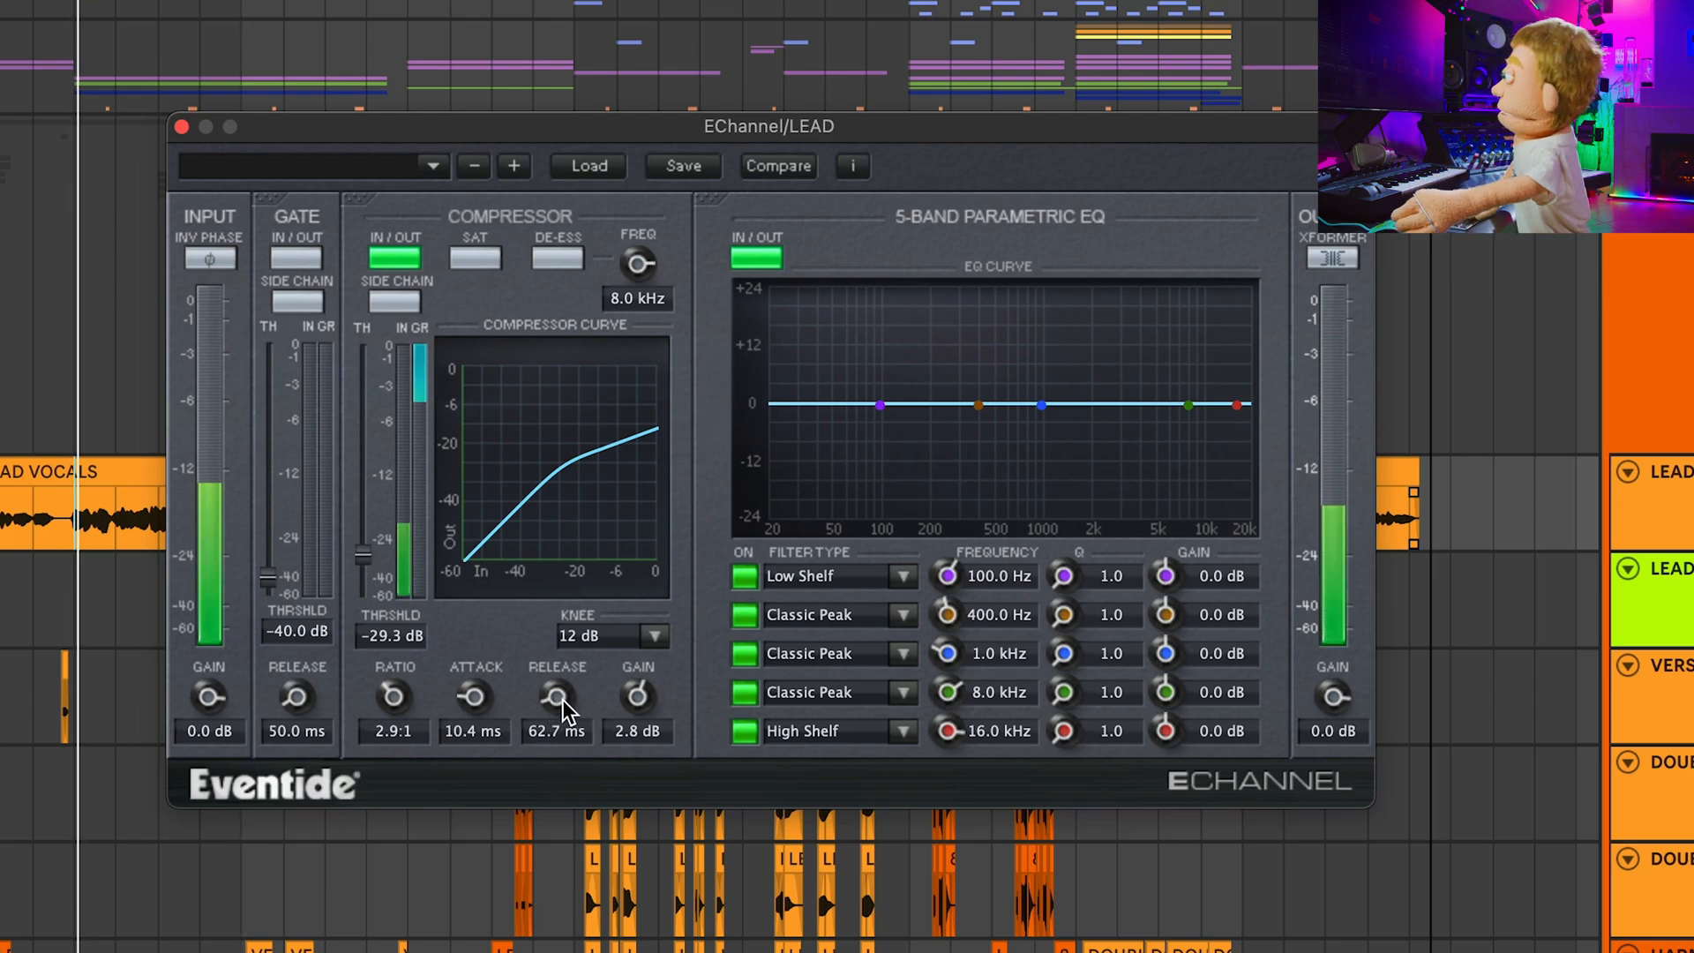
{"action": "left_click_drag", "start_coordinate": [565, 702], "coordinate": [553, 697]}
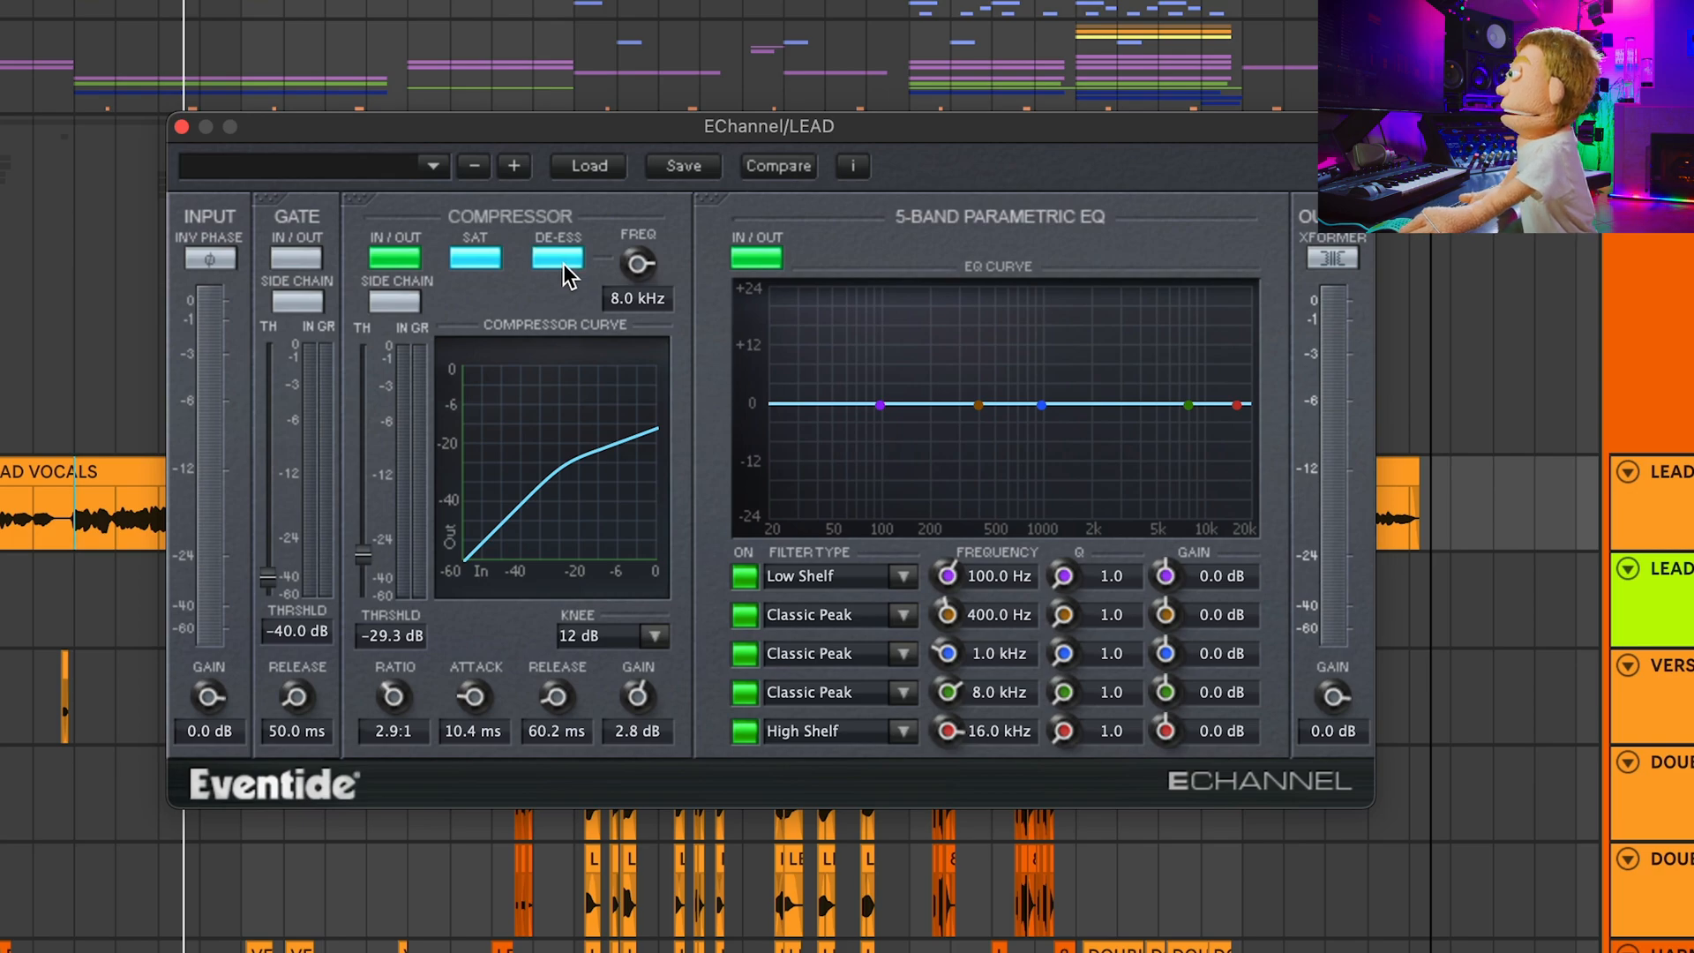
Set the compressor's de-esser frequency to 7.0 kHz with saturation and de-essing enabled, and play the vocal with these settings.
{"action": "left_click_drag", "start_coordinate": [610, 282], "coordinate": [580, 342]}
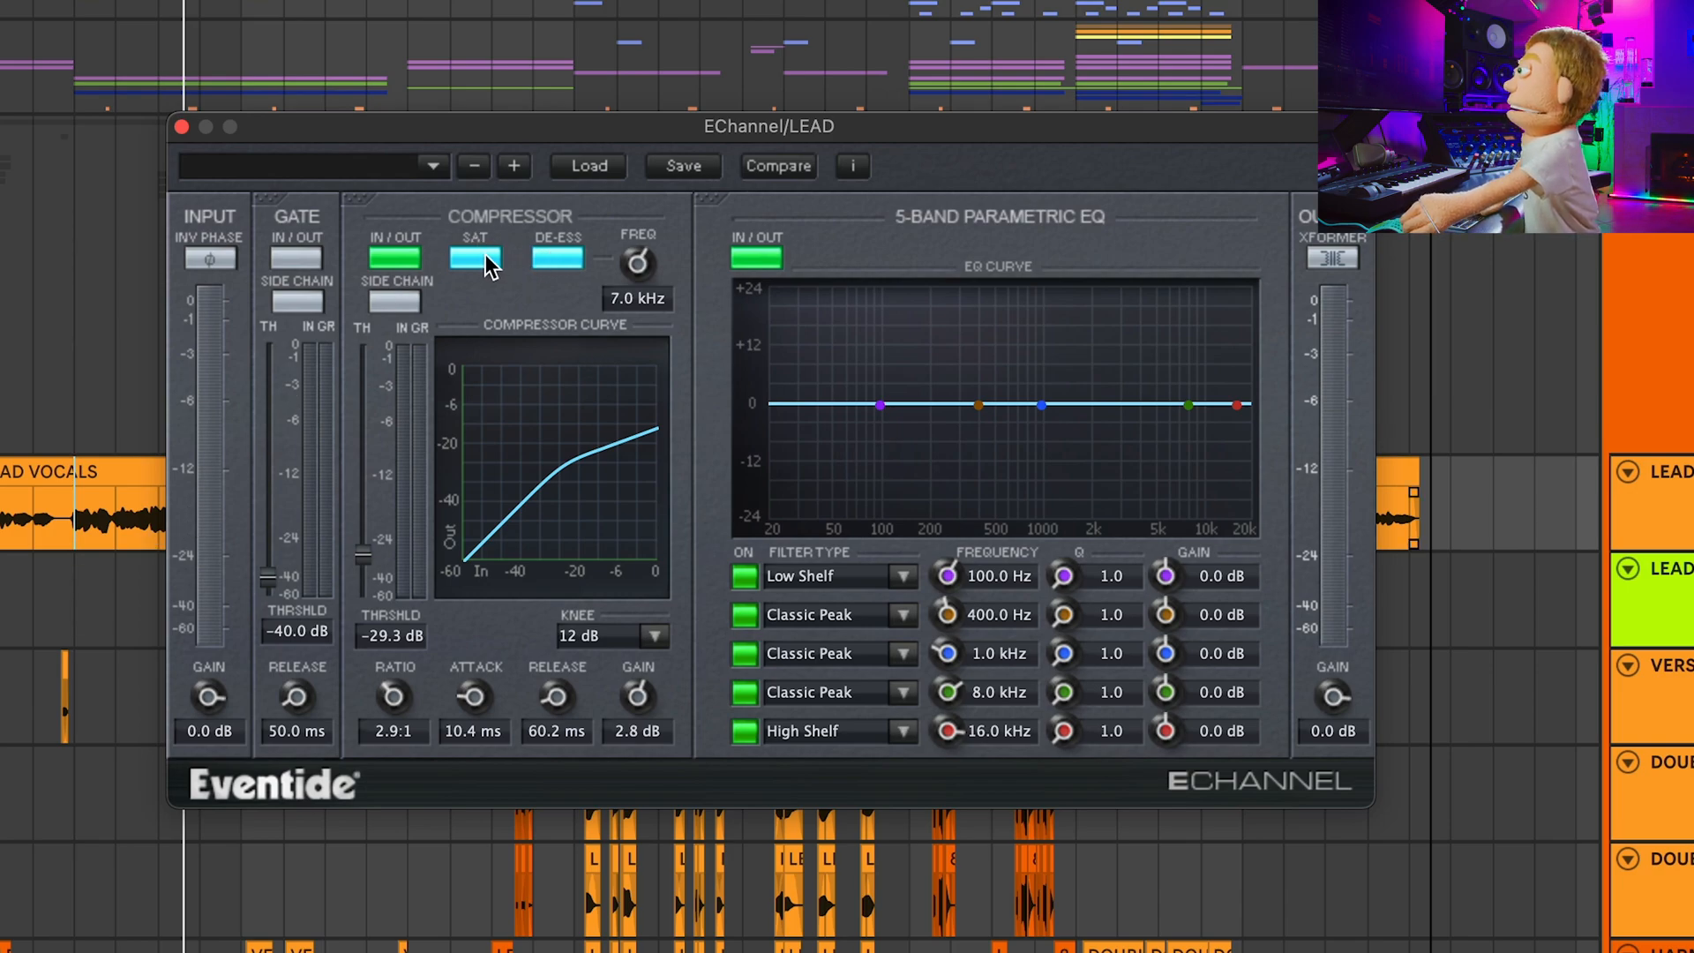
{"action": "left_click_drag", "start_coordinate": [335, 119], "coordinate": [469, 135]}
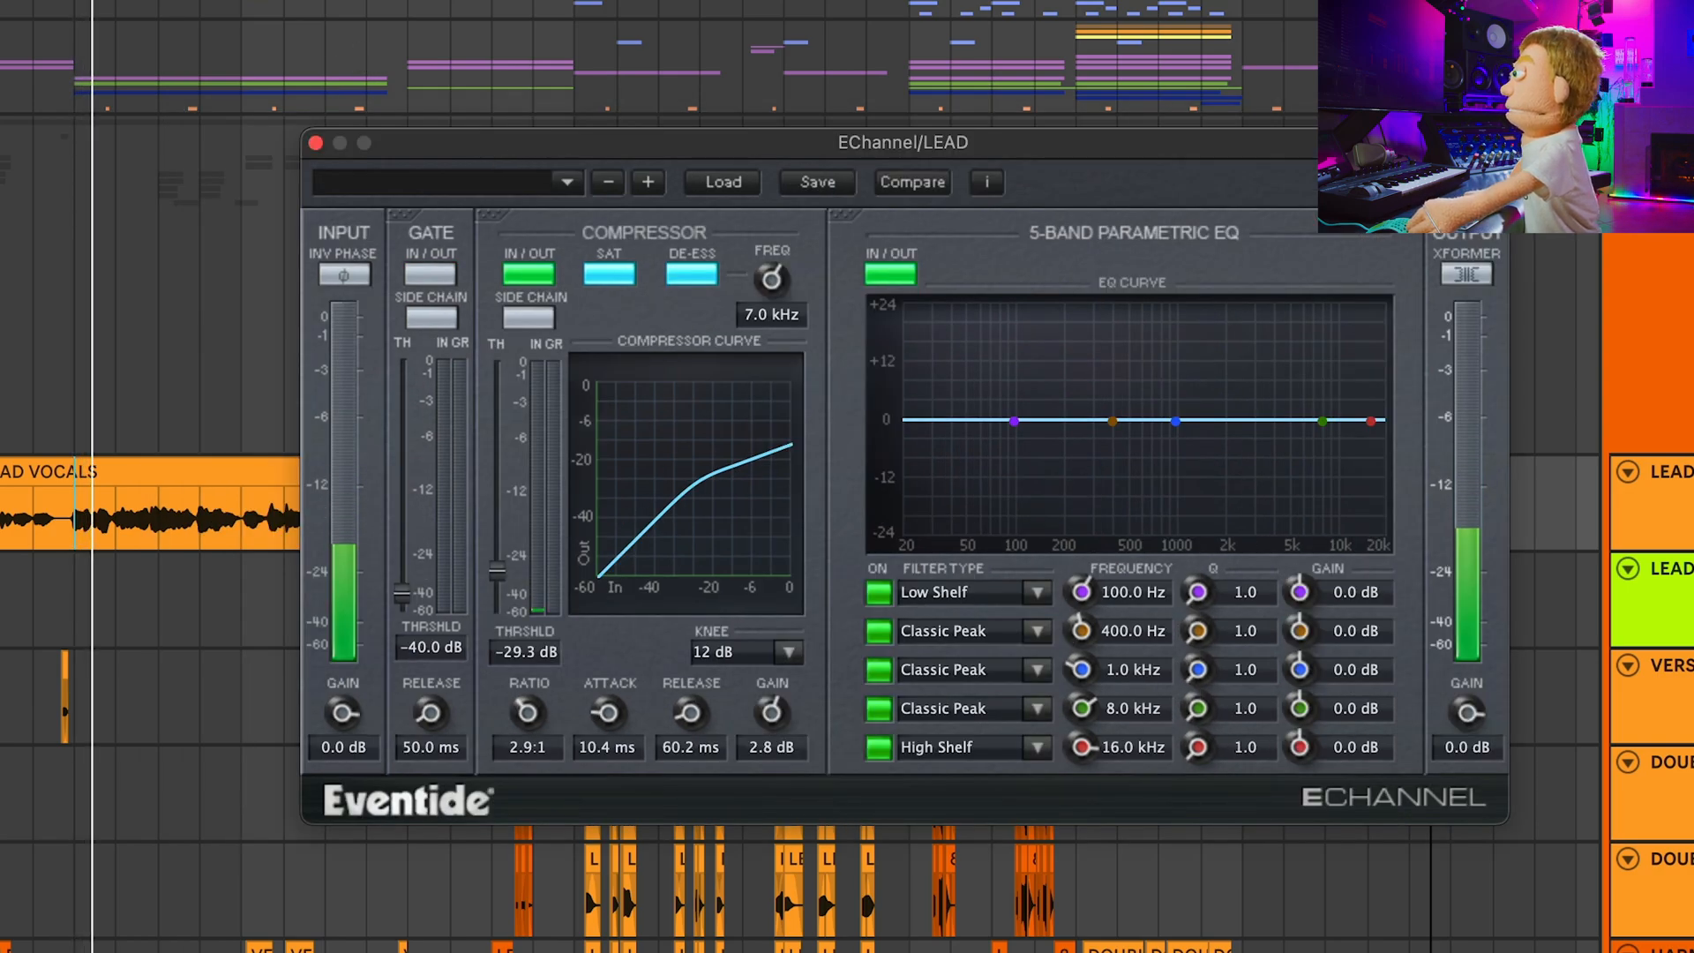
{"action": "left_click", "coordinate": [604, 104]}
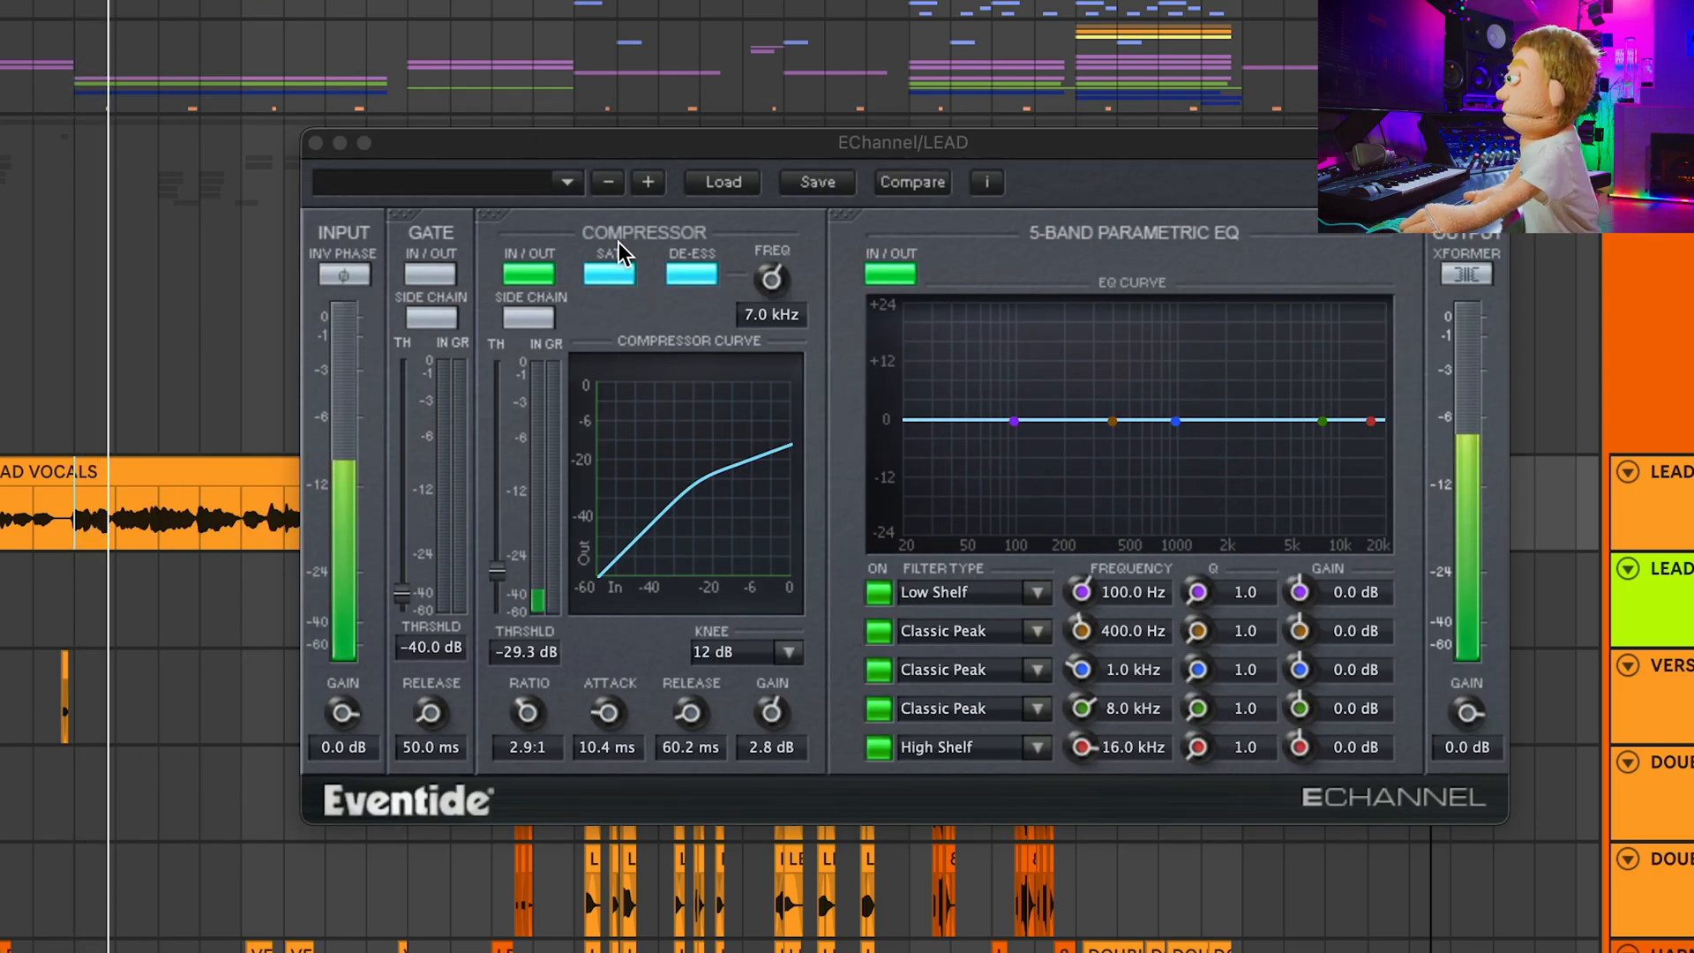
Compare the vocal with and without compressor saturation and de-essing, re-enabling each after its bypass.
{"action": "left_click", "coordinate": [624, 279]}
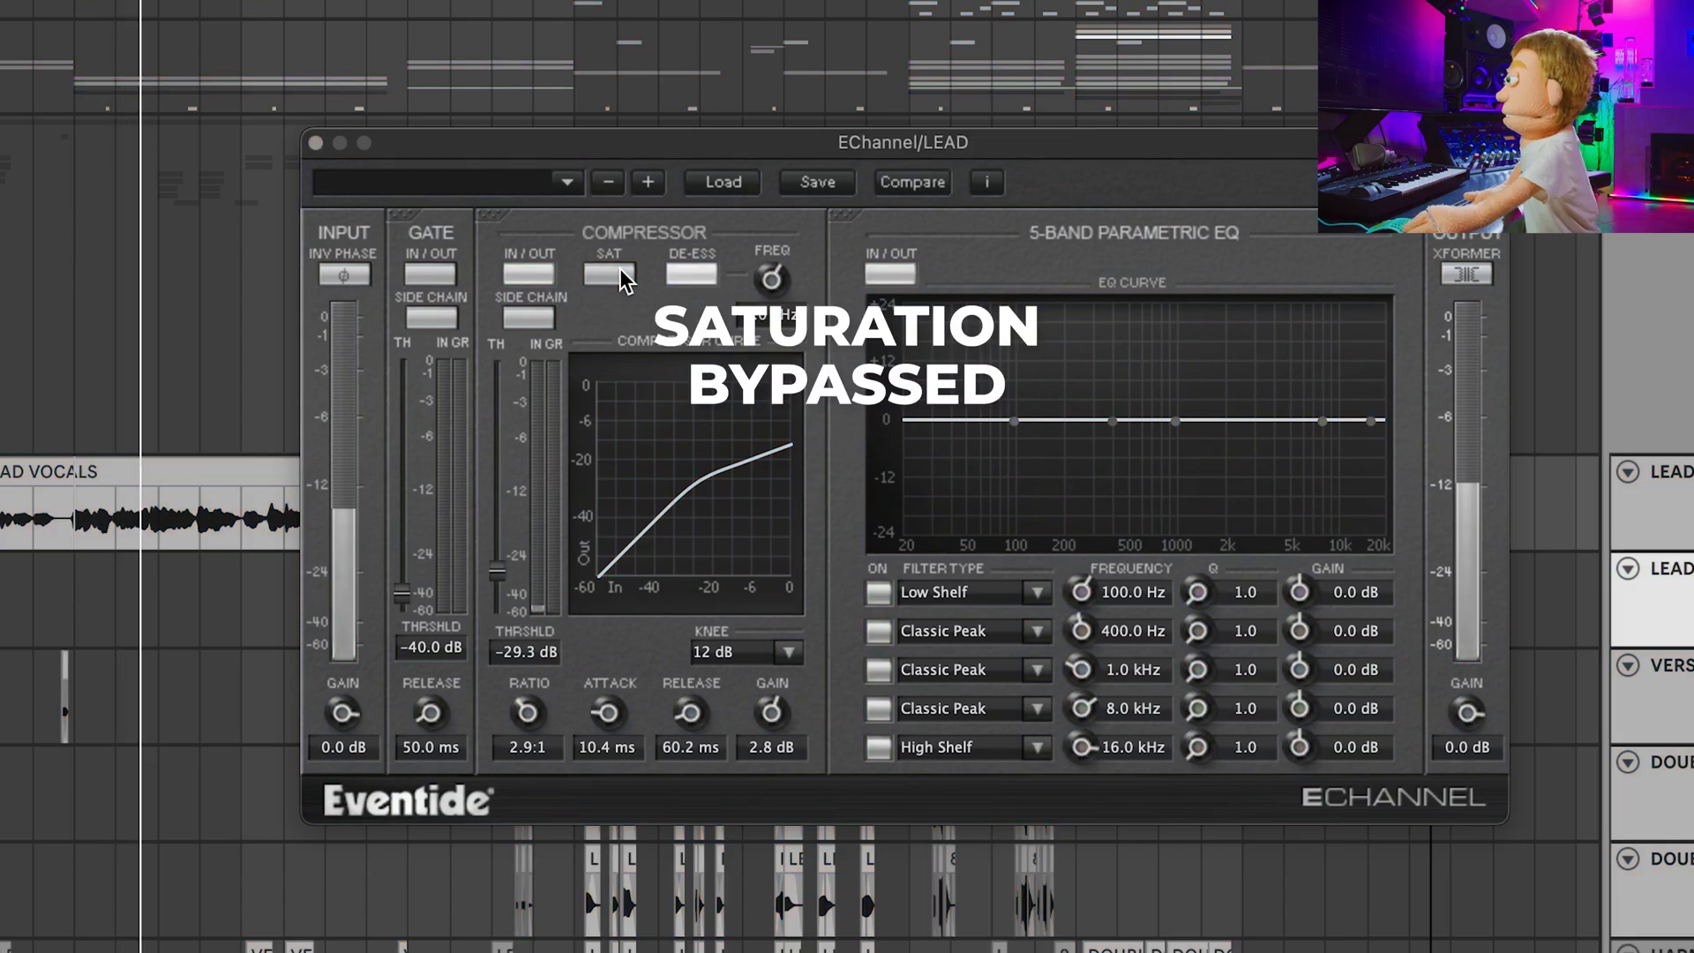
{"action": "left_click", "coordinate": [623, 279]}
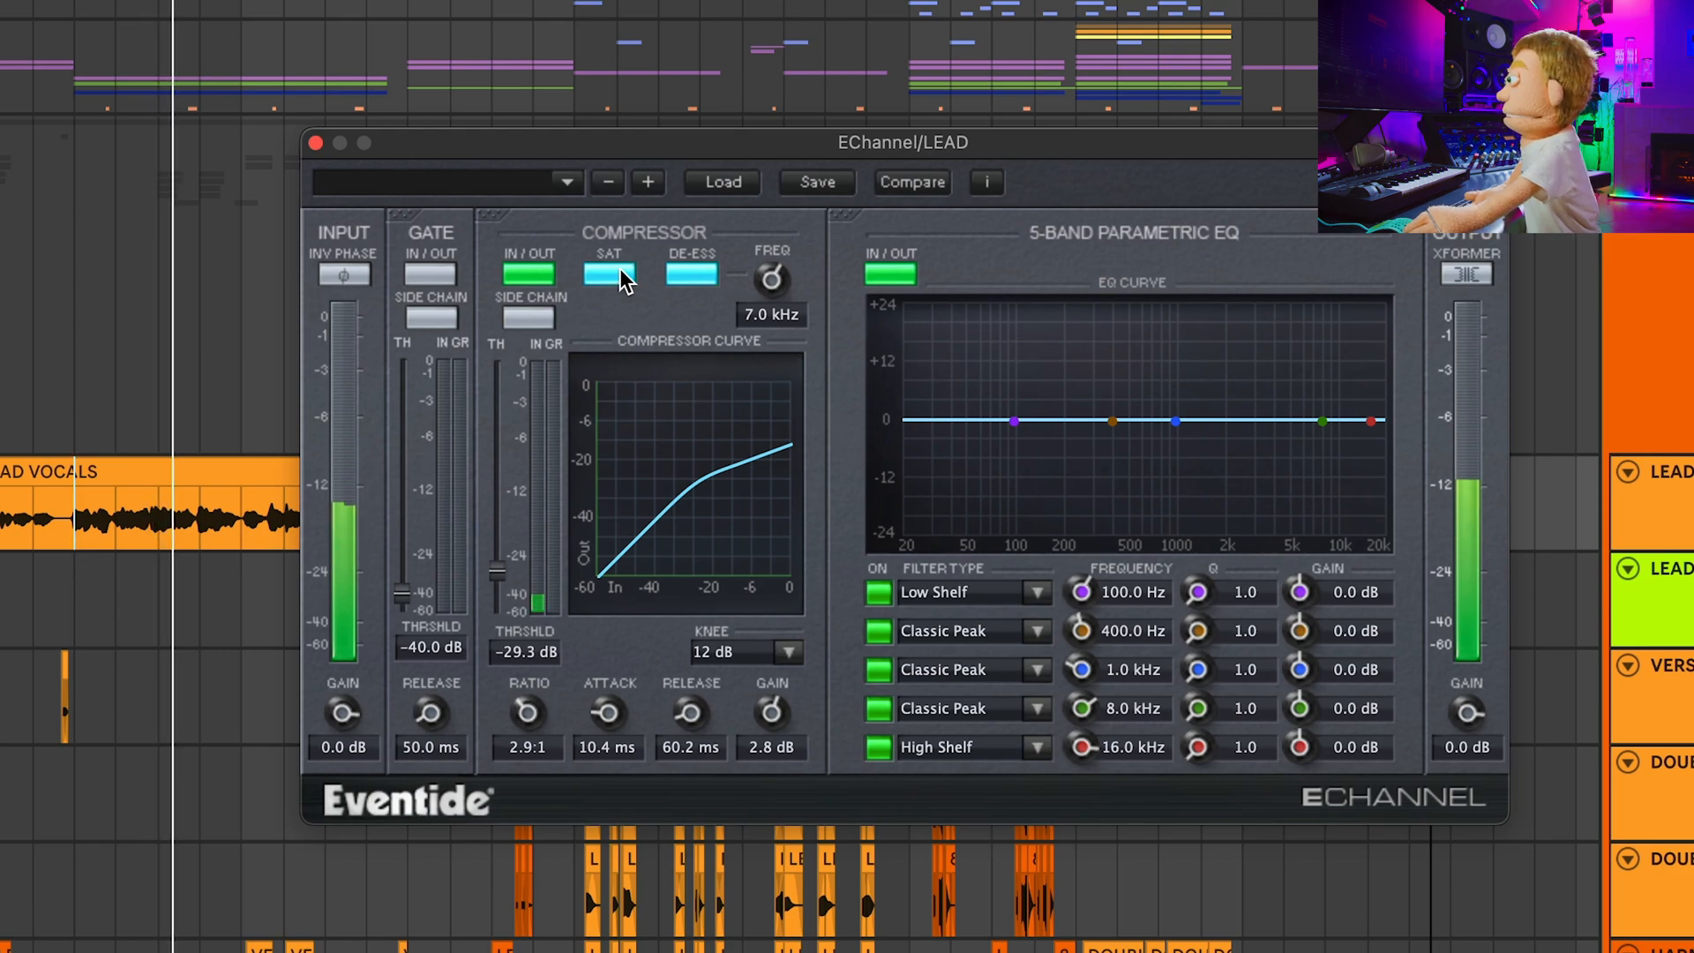
{"action": "left_click", "coordinate": [696, 269]}
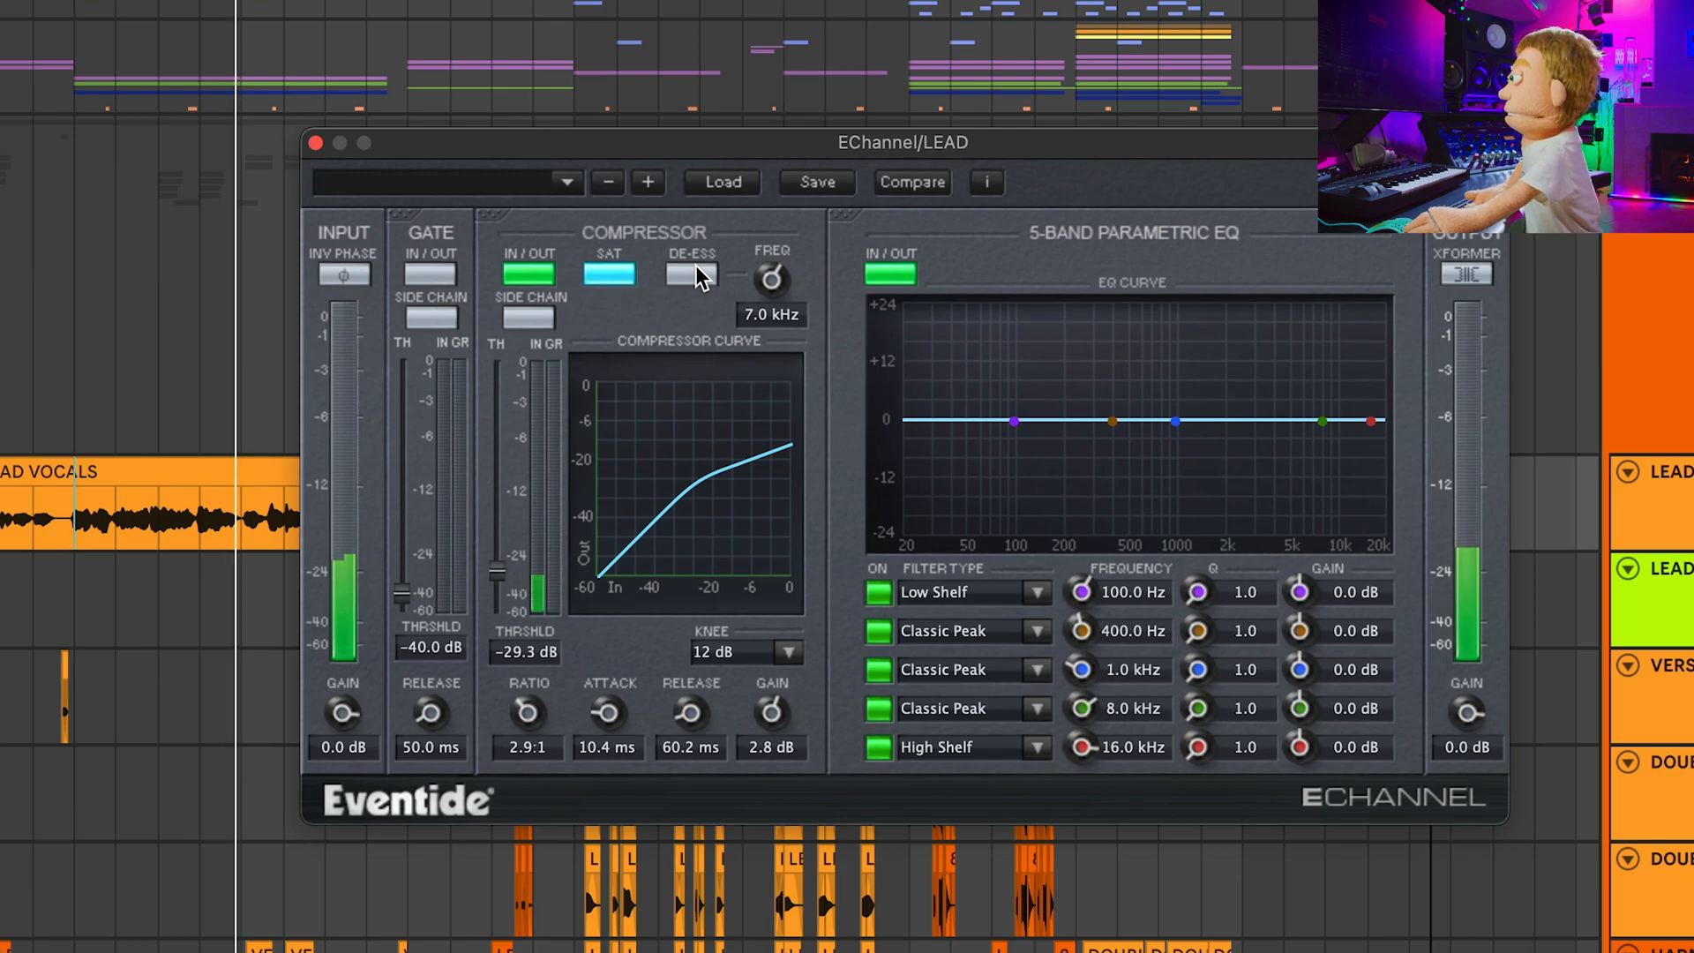
{"action": "left_click", "coordinate": [200, 504]}
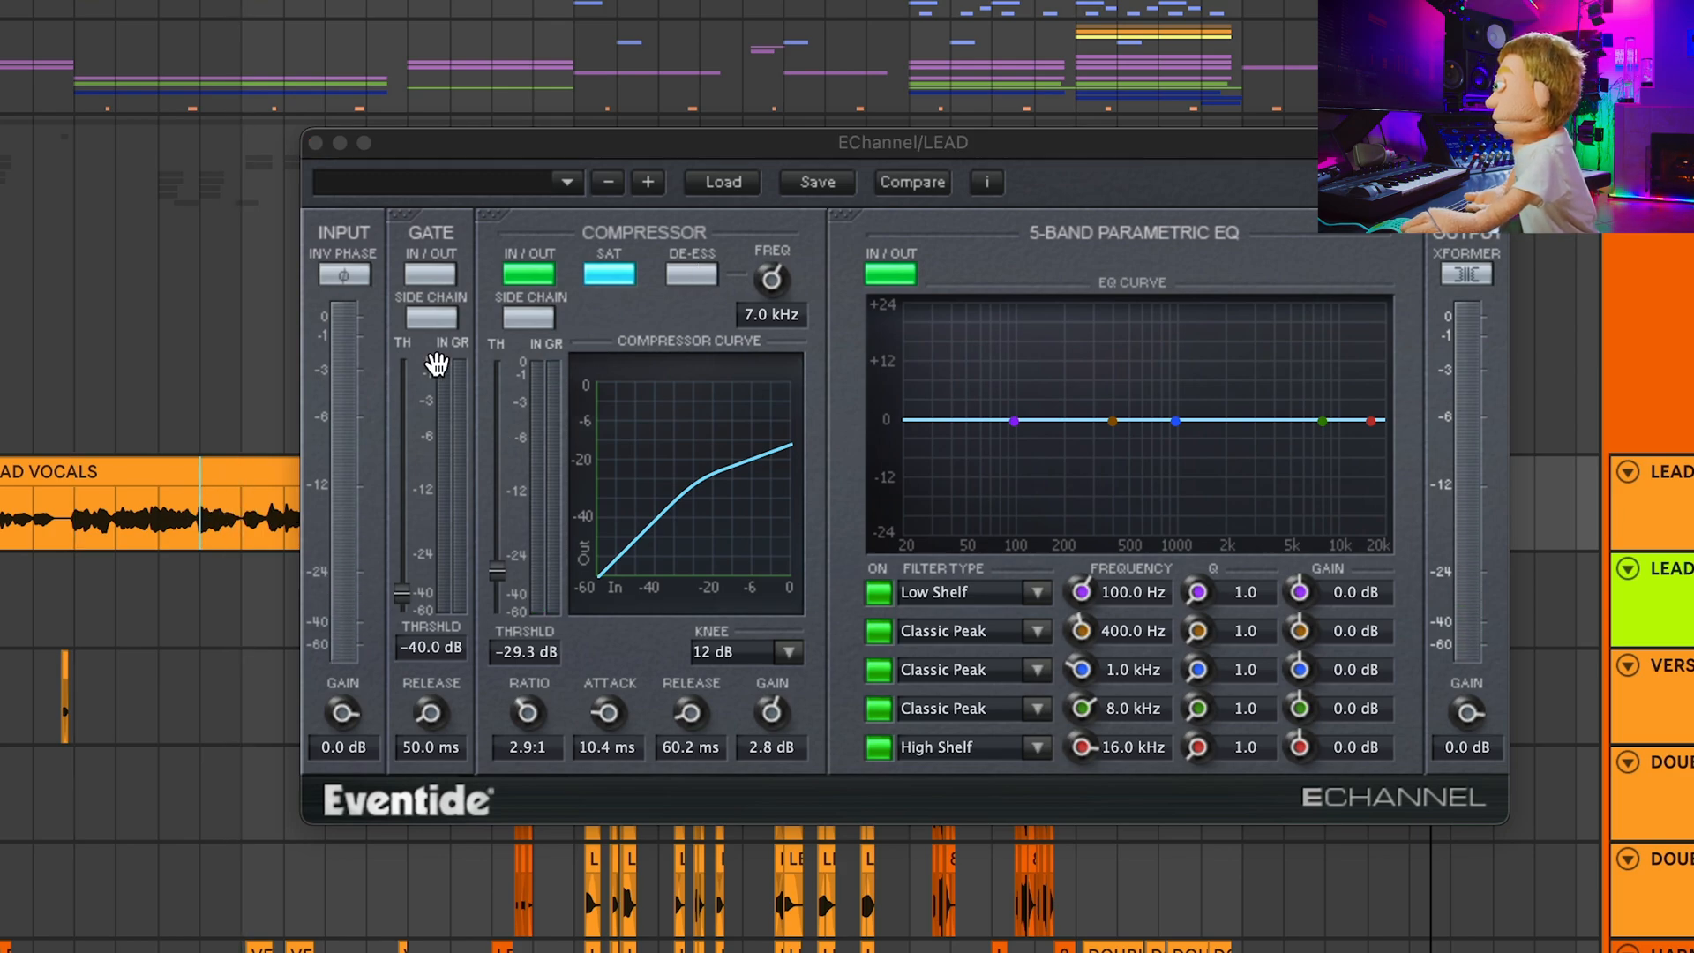
{"action": "left_click", "coordinate": [685, 277]}
{"action": "key", "text": "space"}
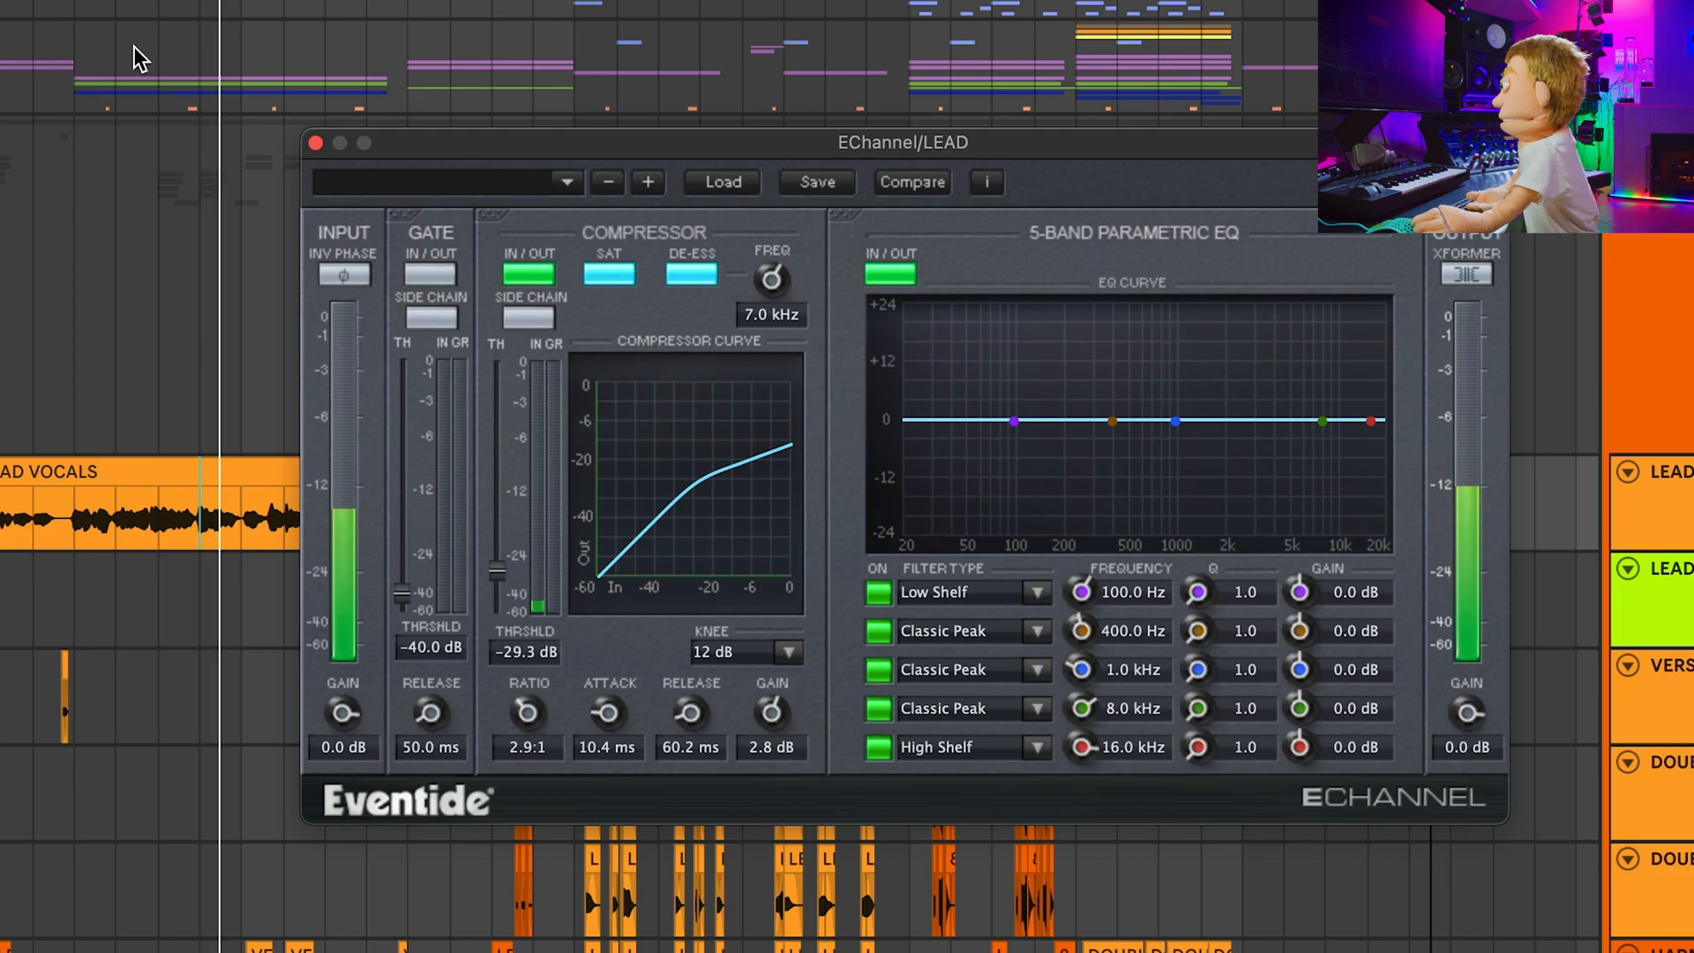
Boost 500 Hz and 8.5 kHz by 1.3 dB each in EChannel's parametric EQ, and bypass the EQ for comparison.
{"action": "left_click_drag", "start_coordinate": [208, 2], "coordinate": [215, 53]}
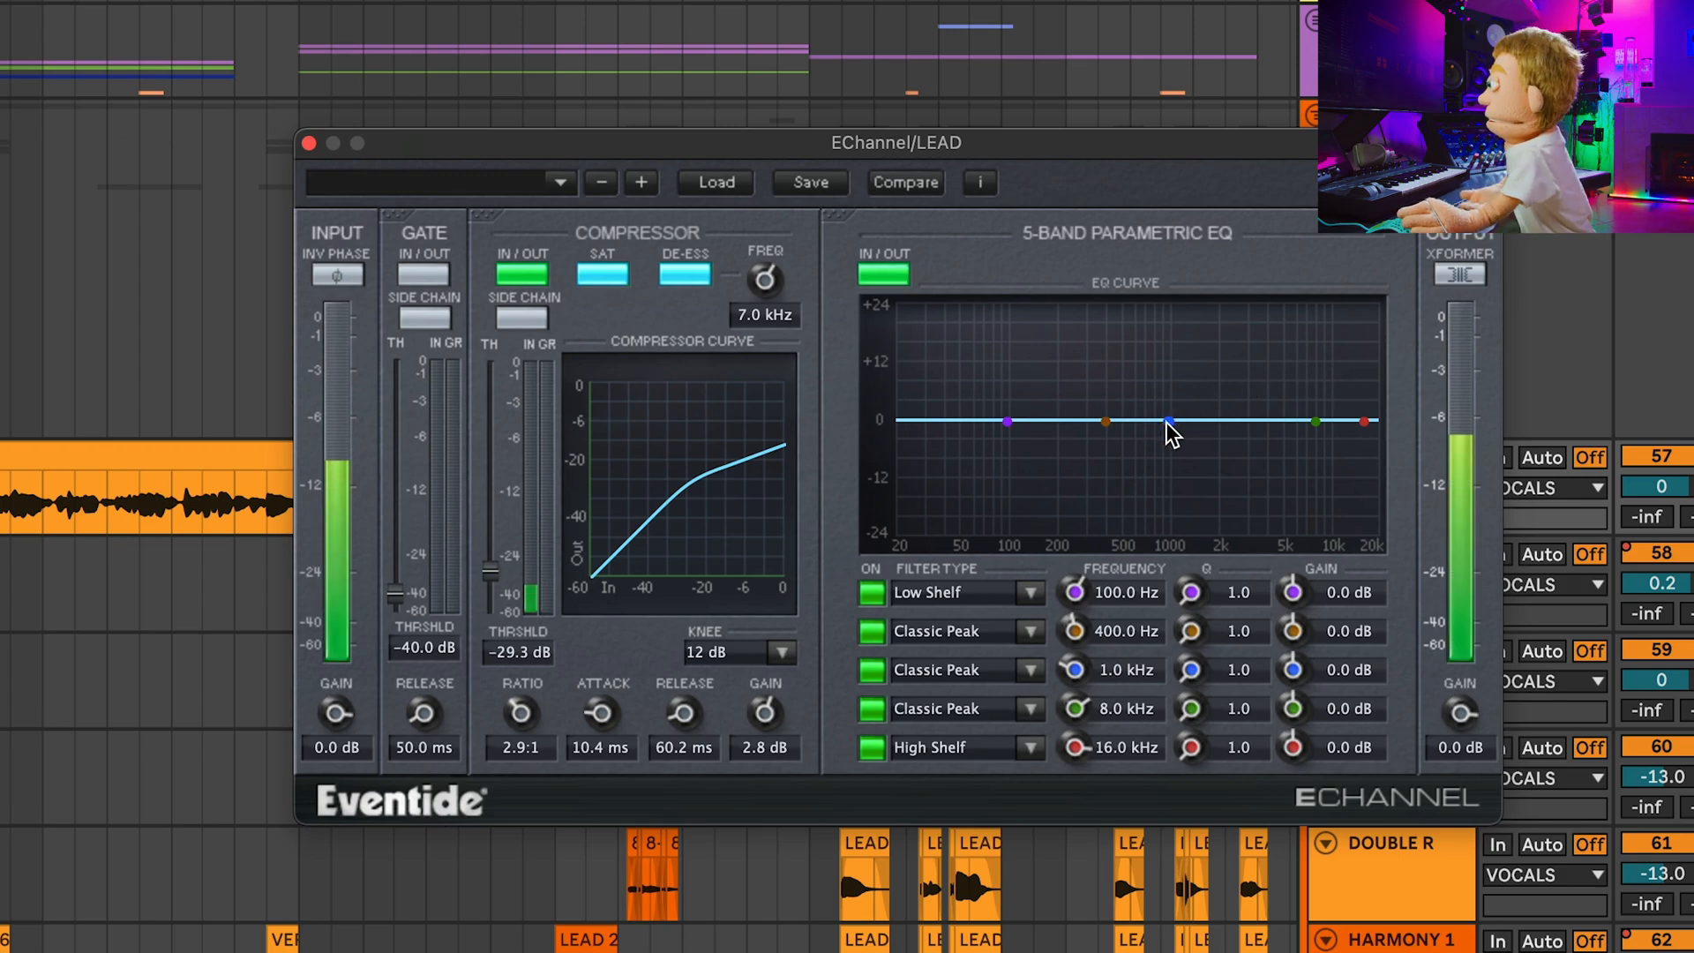
{"action": "left_click_drag", "start_coordinate": [1168, 421], "coordinate": [1013, 415]}
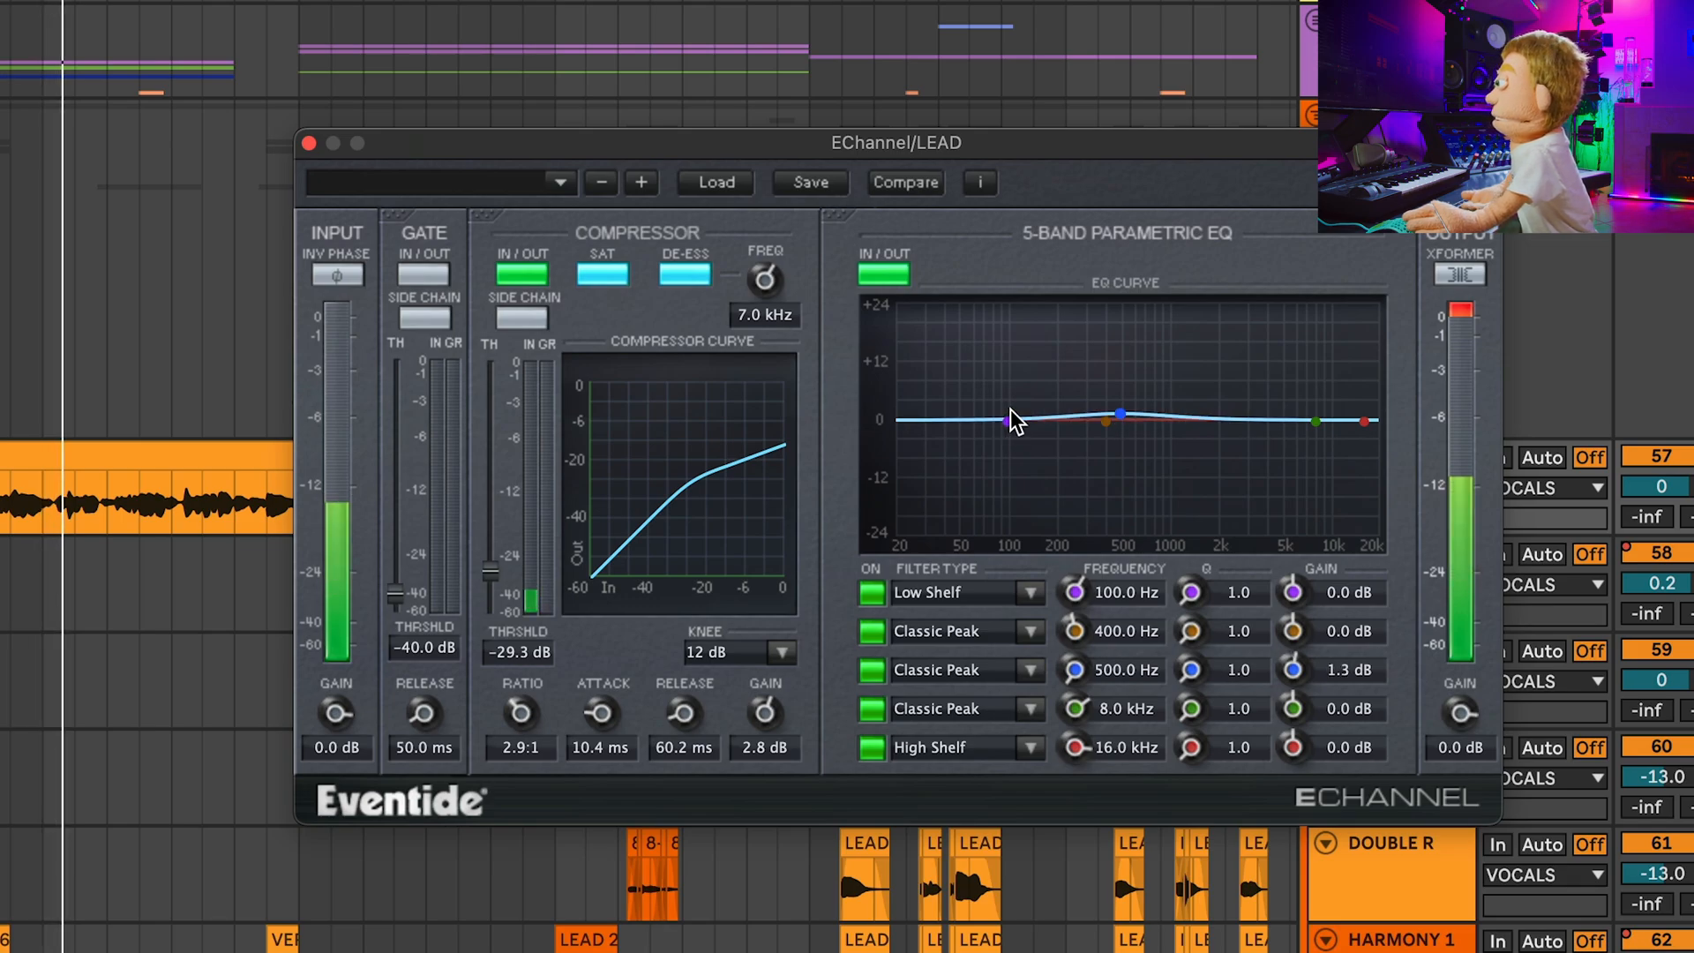
{"action": "mouse_move", "coordinate": [1318, 423]}
{"action": "left_mouse_down"}
{"action": "mouse_move", "coordinate": [1312, 368]}
{"action": "mouse_move", "coordinate": [1320, 415]}
{"action": "left_mouse_up"}
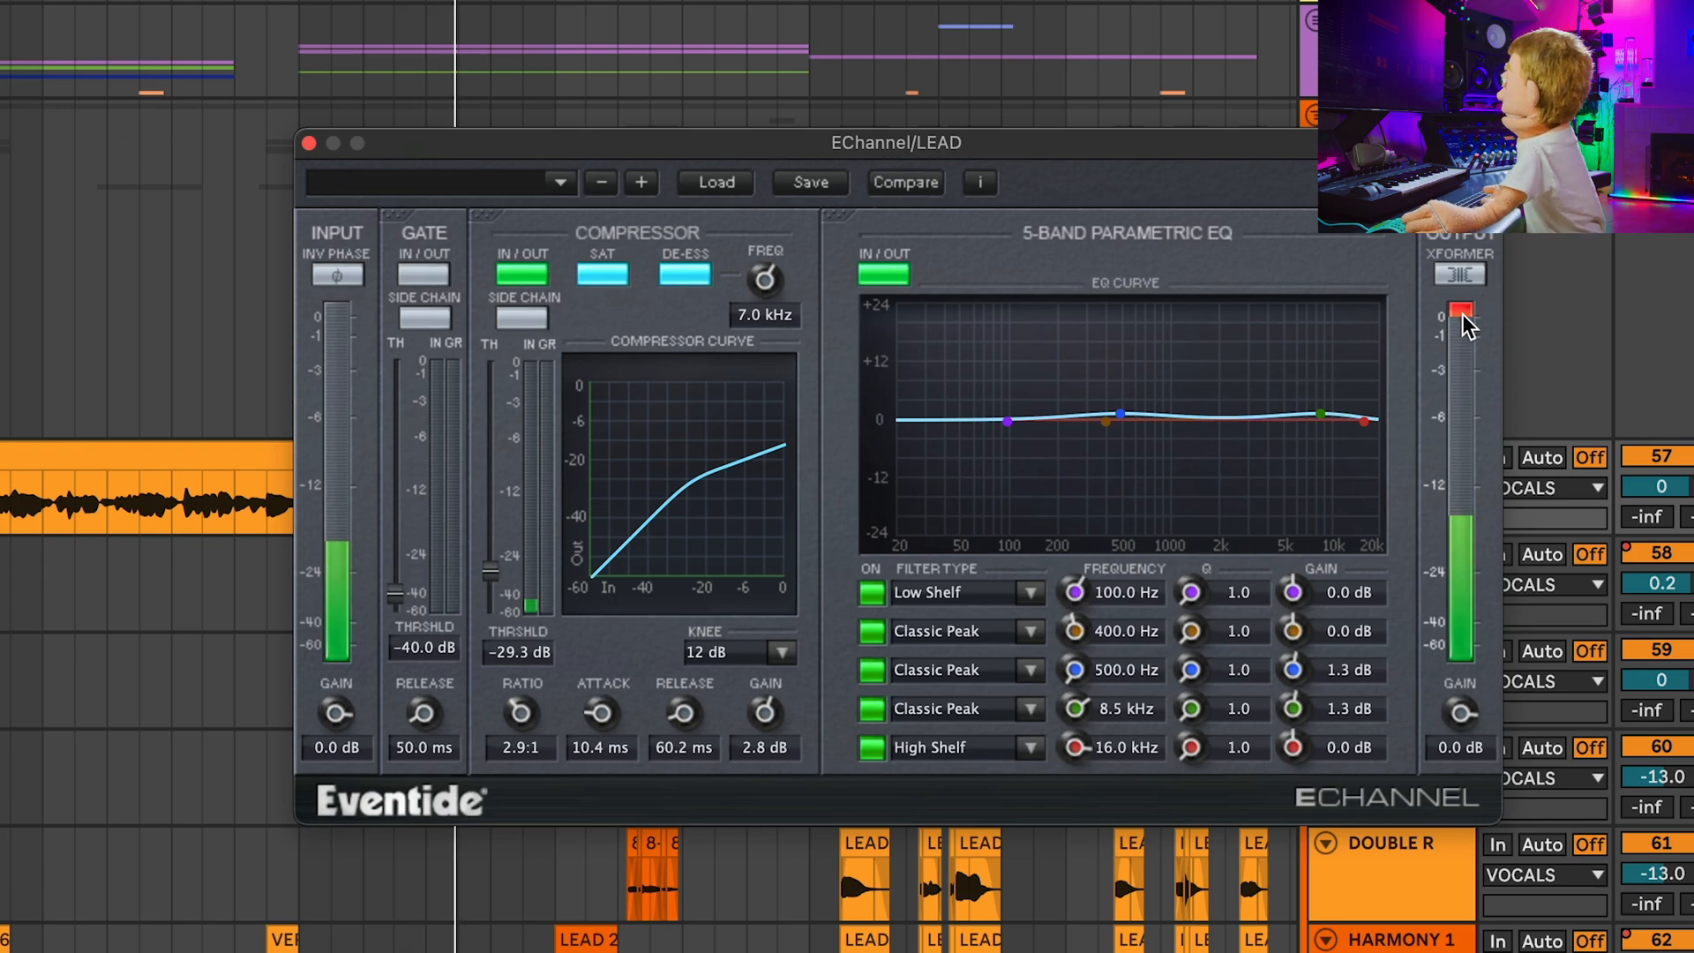
{"action": "left_click", "coordinate": [889, 277]}
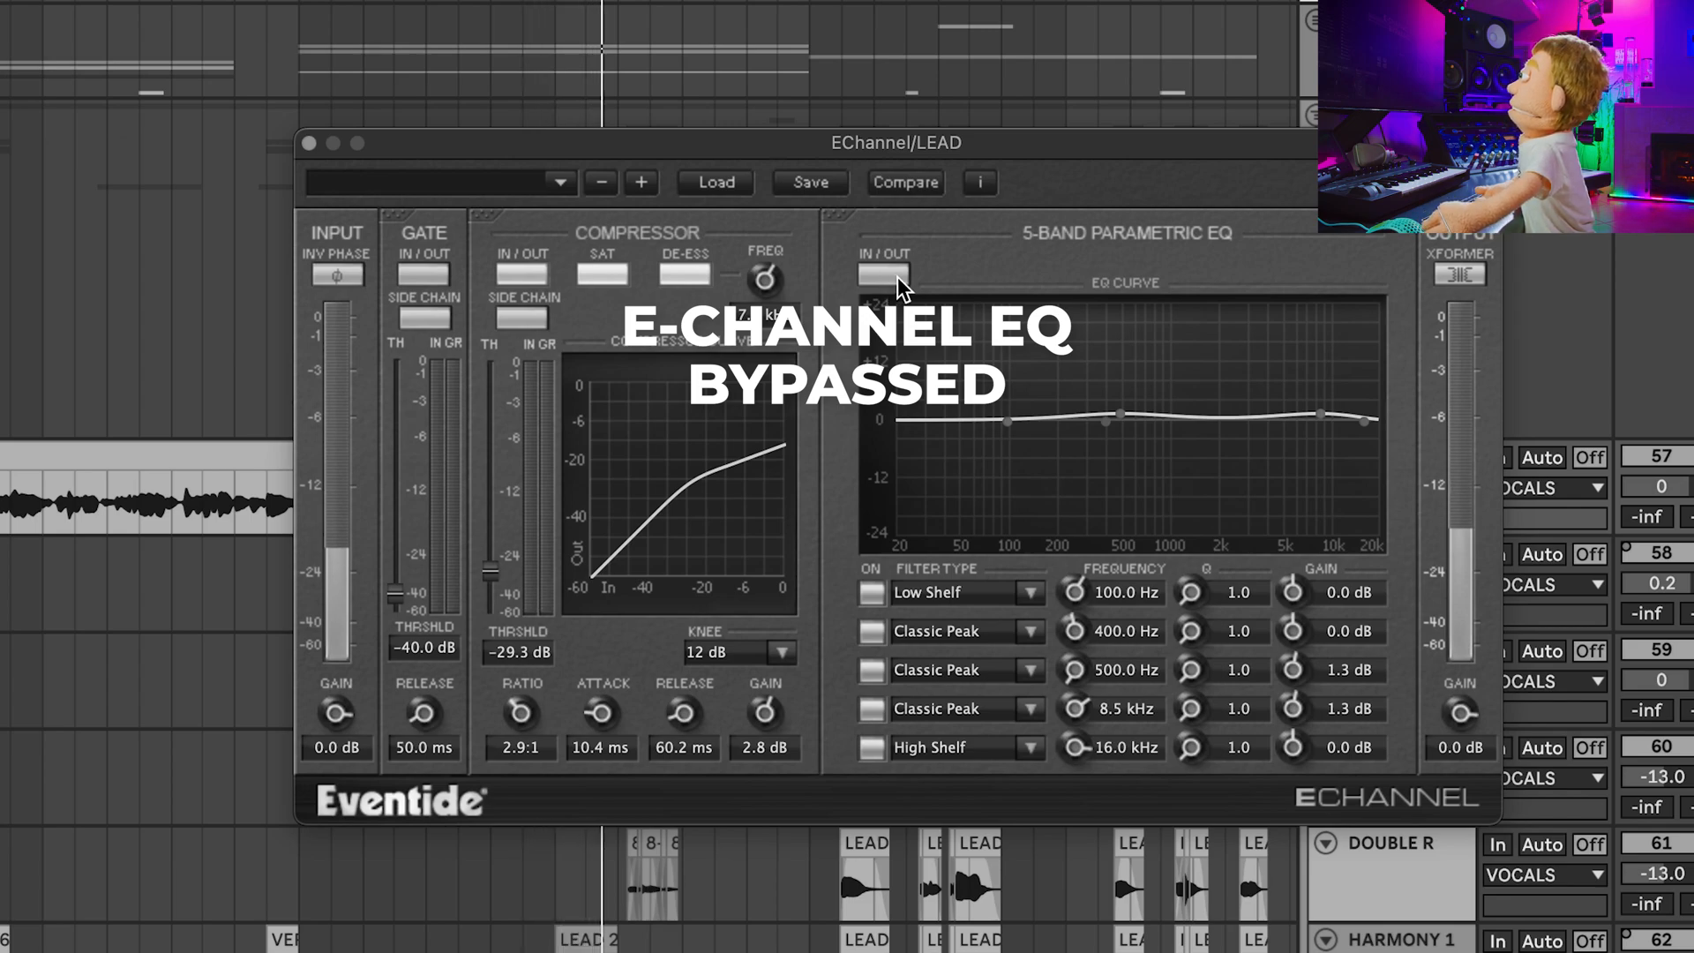
Re-enable EChannel's parametric EQ, and add Omnipressor after EChannel on the lead vocal track.
{"action": "left_click", "coordinate": [897, 277]}
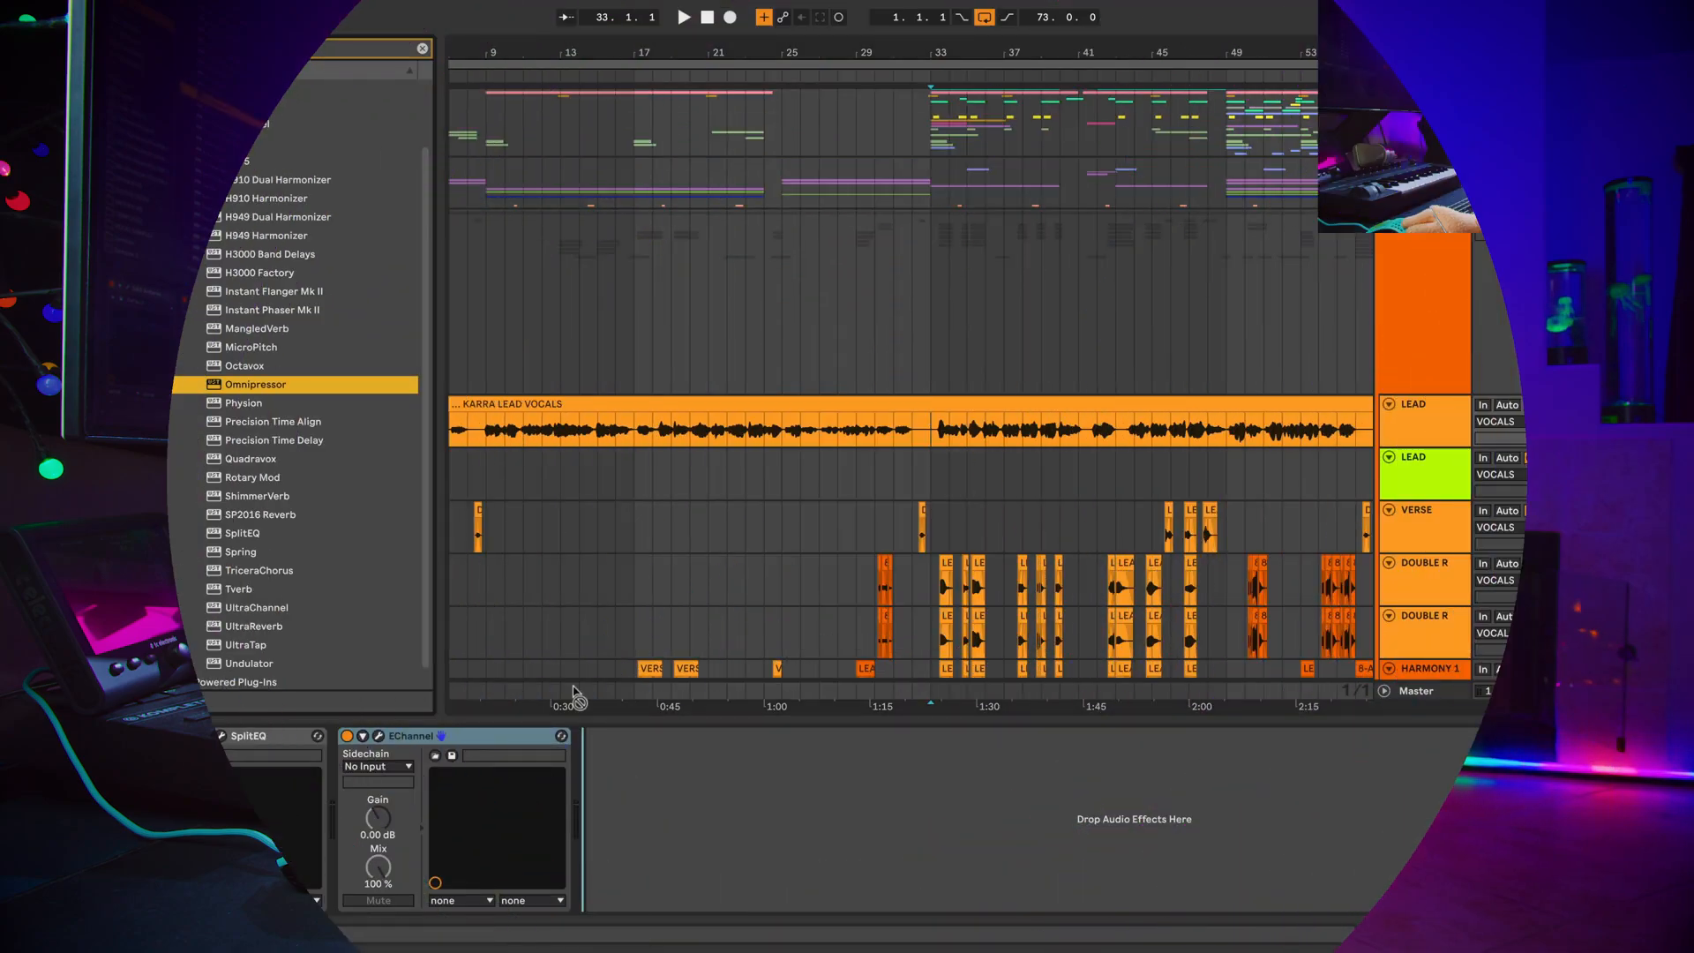
{"action": "left_click_drag", "start_coordinate": [432, 524], "coordinate": [622, 750]}
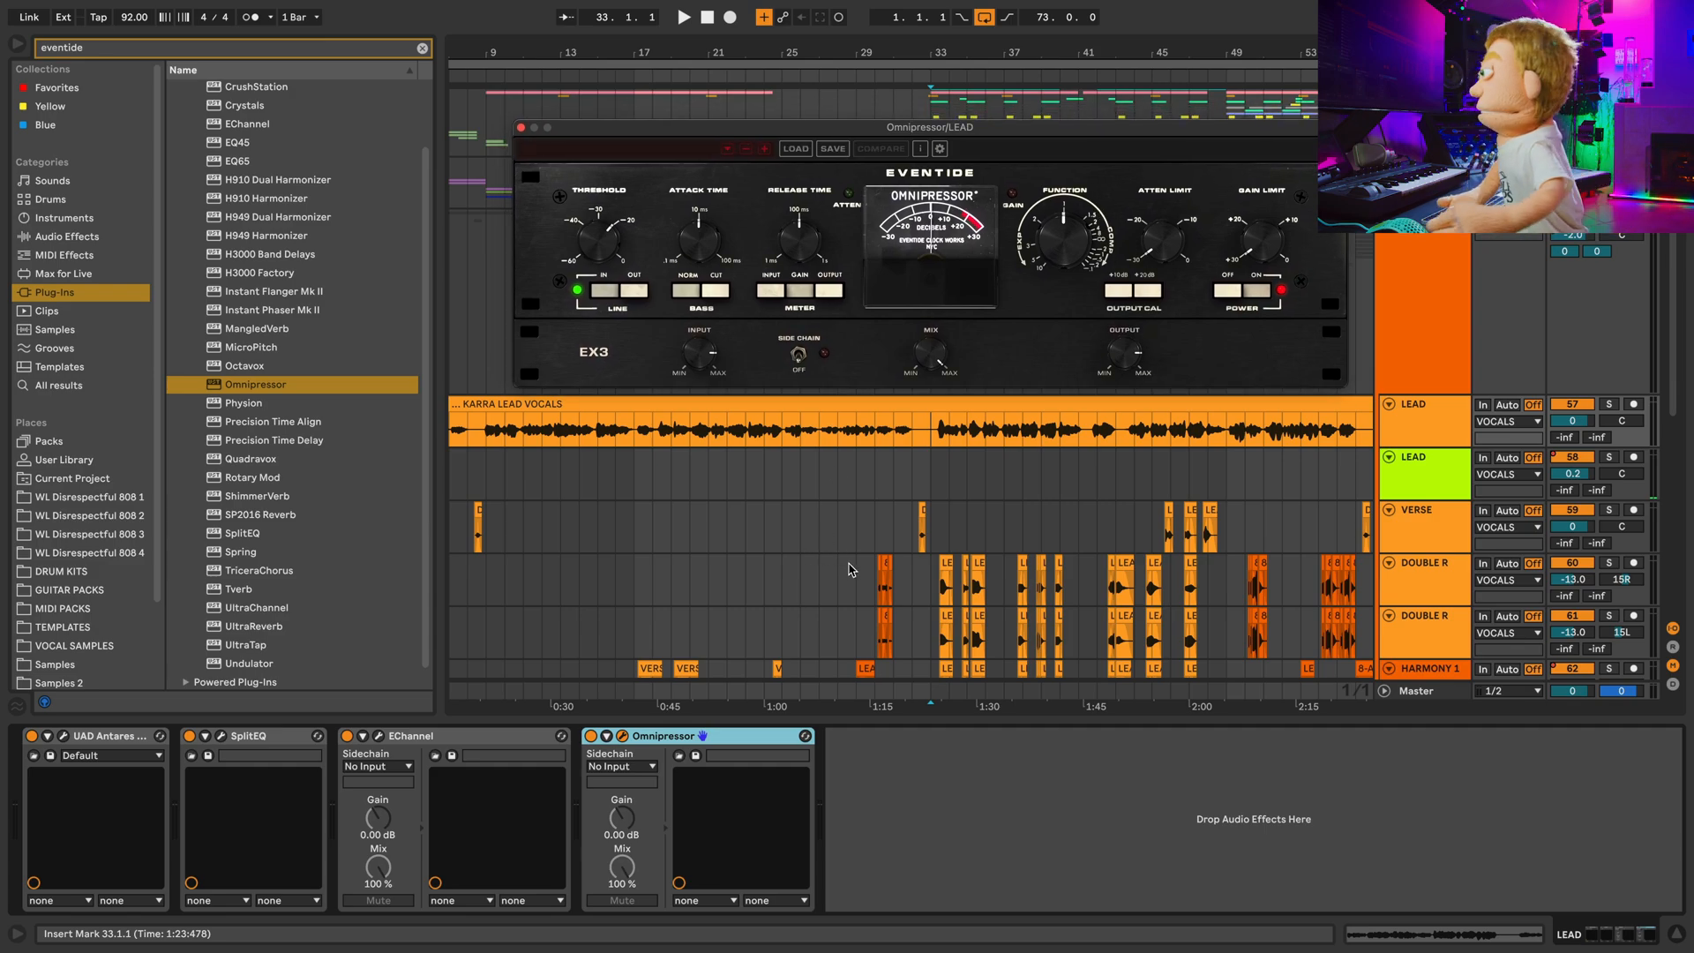
Group Omnipressor into an audio effect rack, add a parallel chain named DRY, and name the Omnipressor chain GLUE.
{"action": "left_click", "coordinate": [752, 739]}
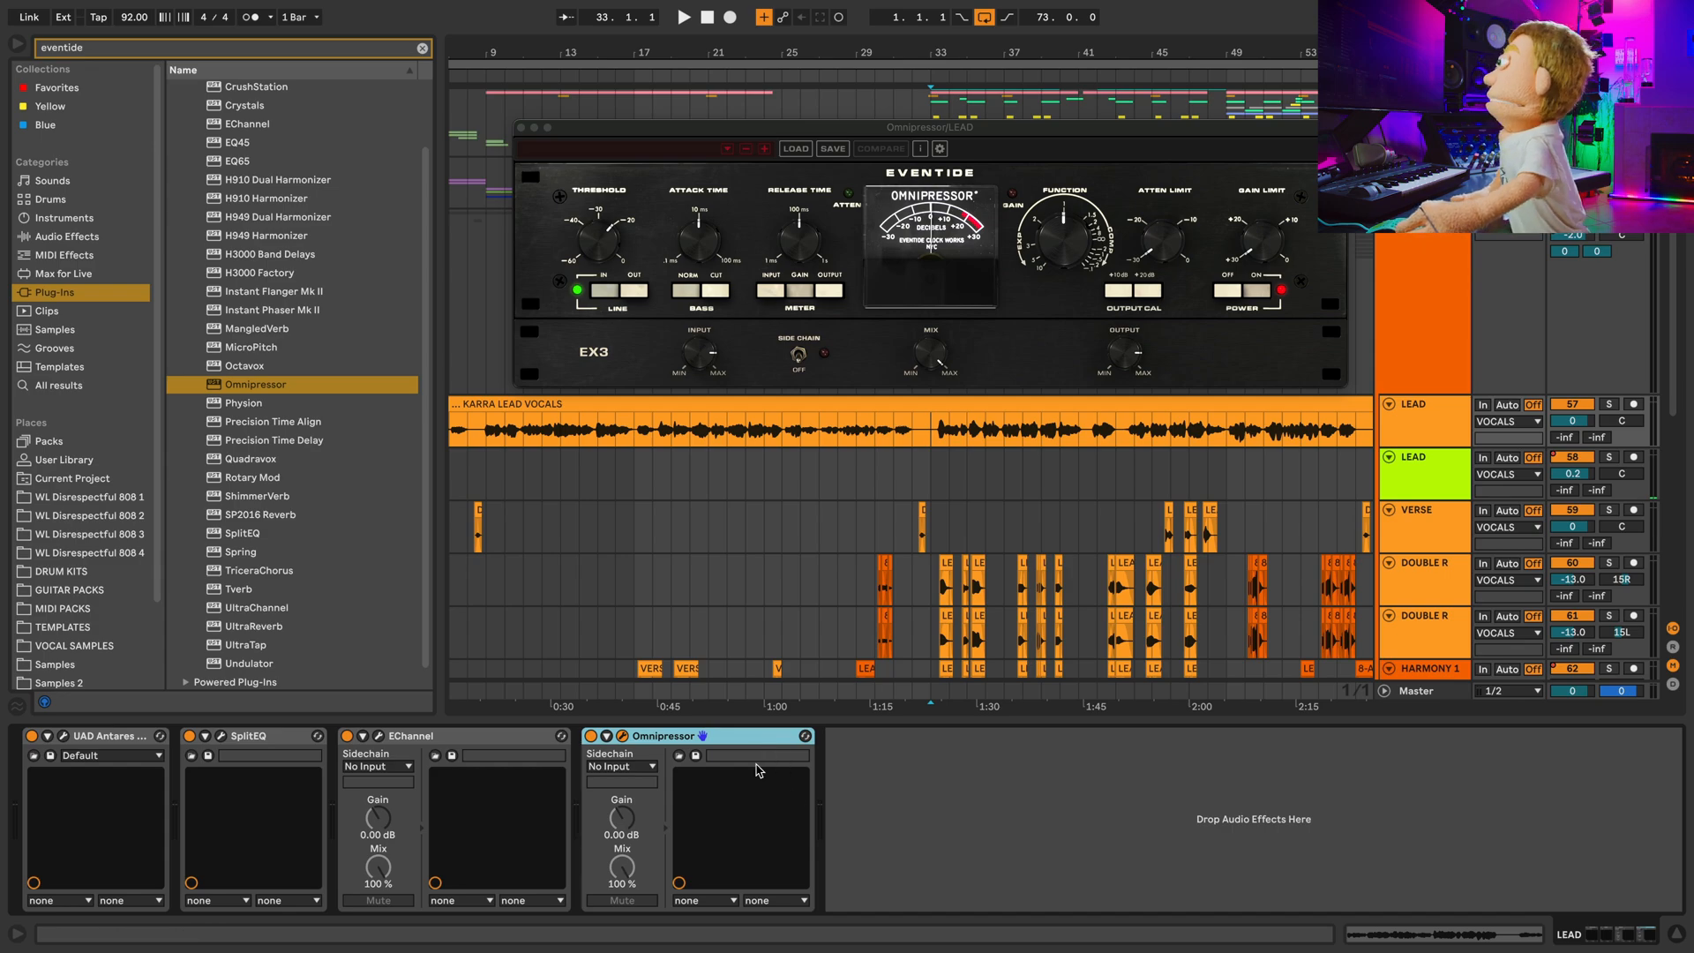
{"action": "key", "text": "super+g"}
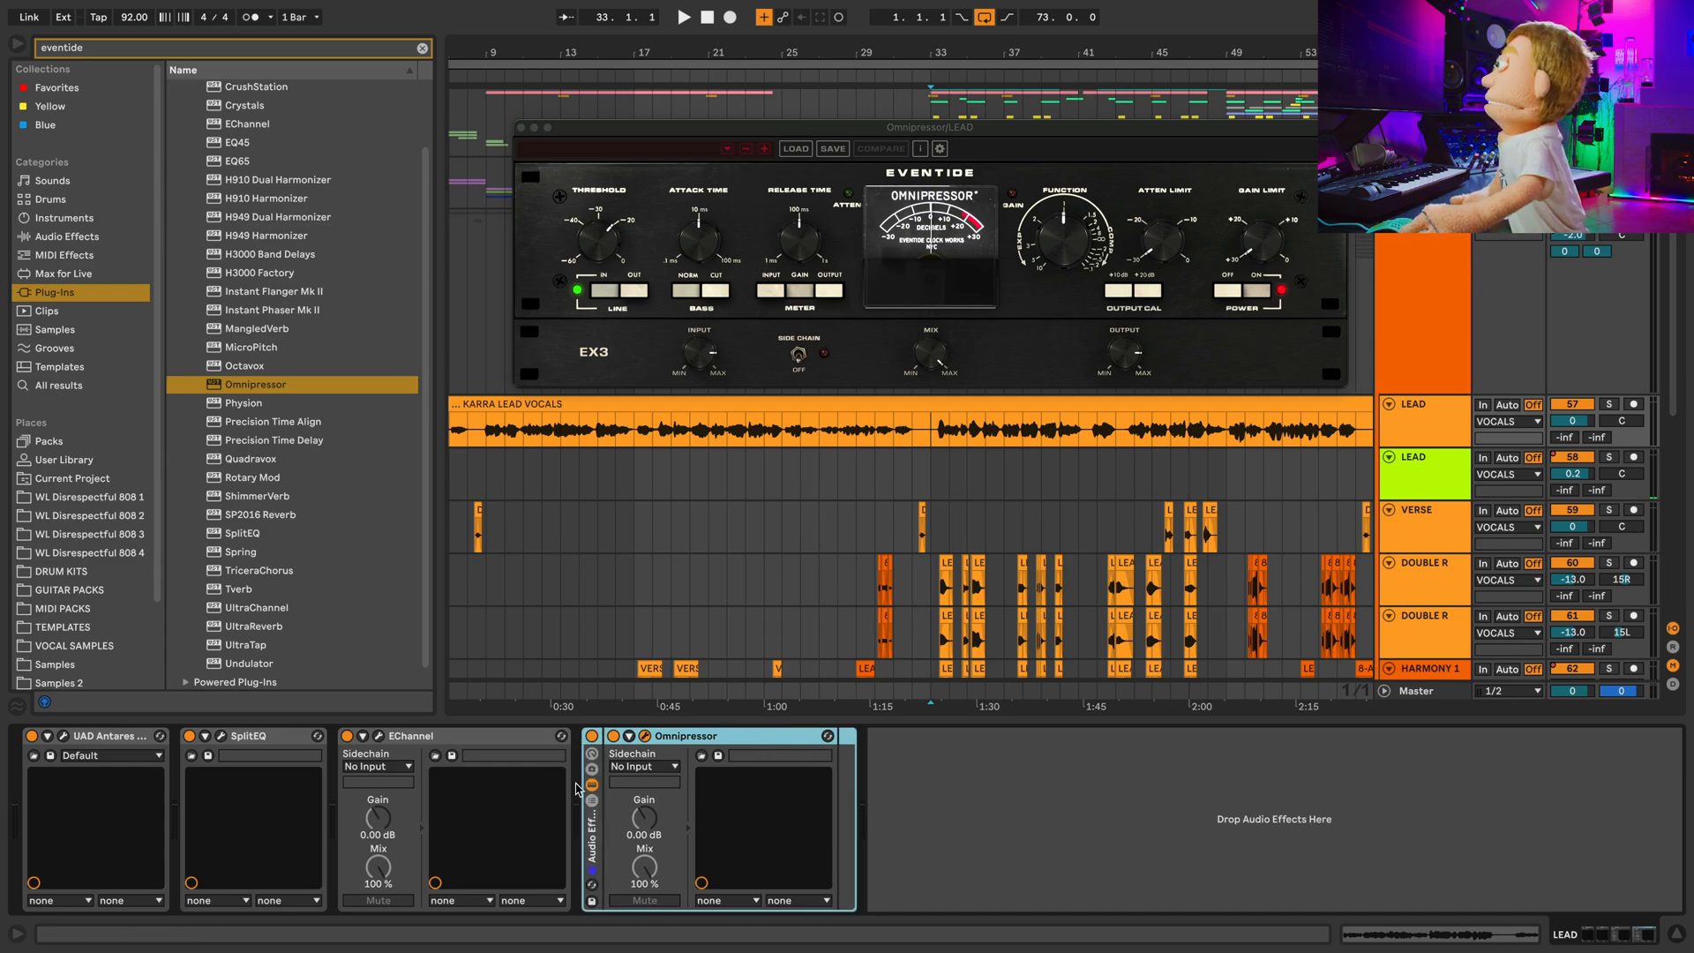
{"action": "left_click", "coordinate": [593, 784]}
{"action": "right_click", "coordinate": [656, 826]}
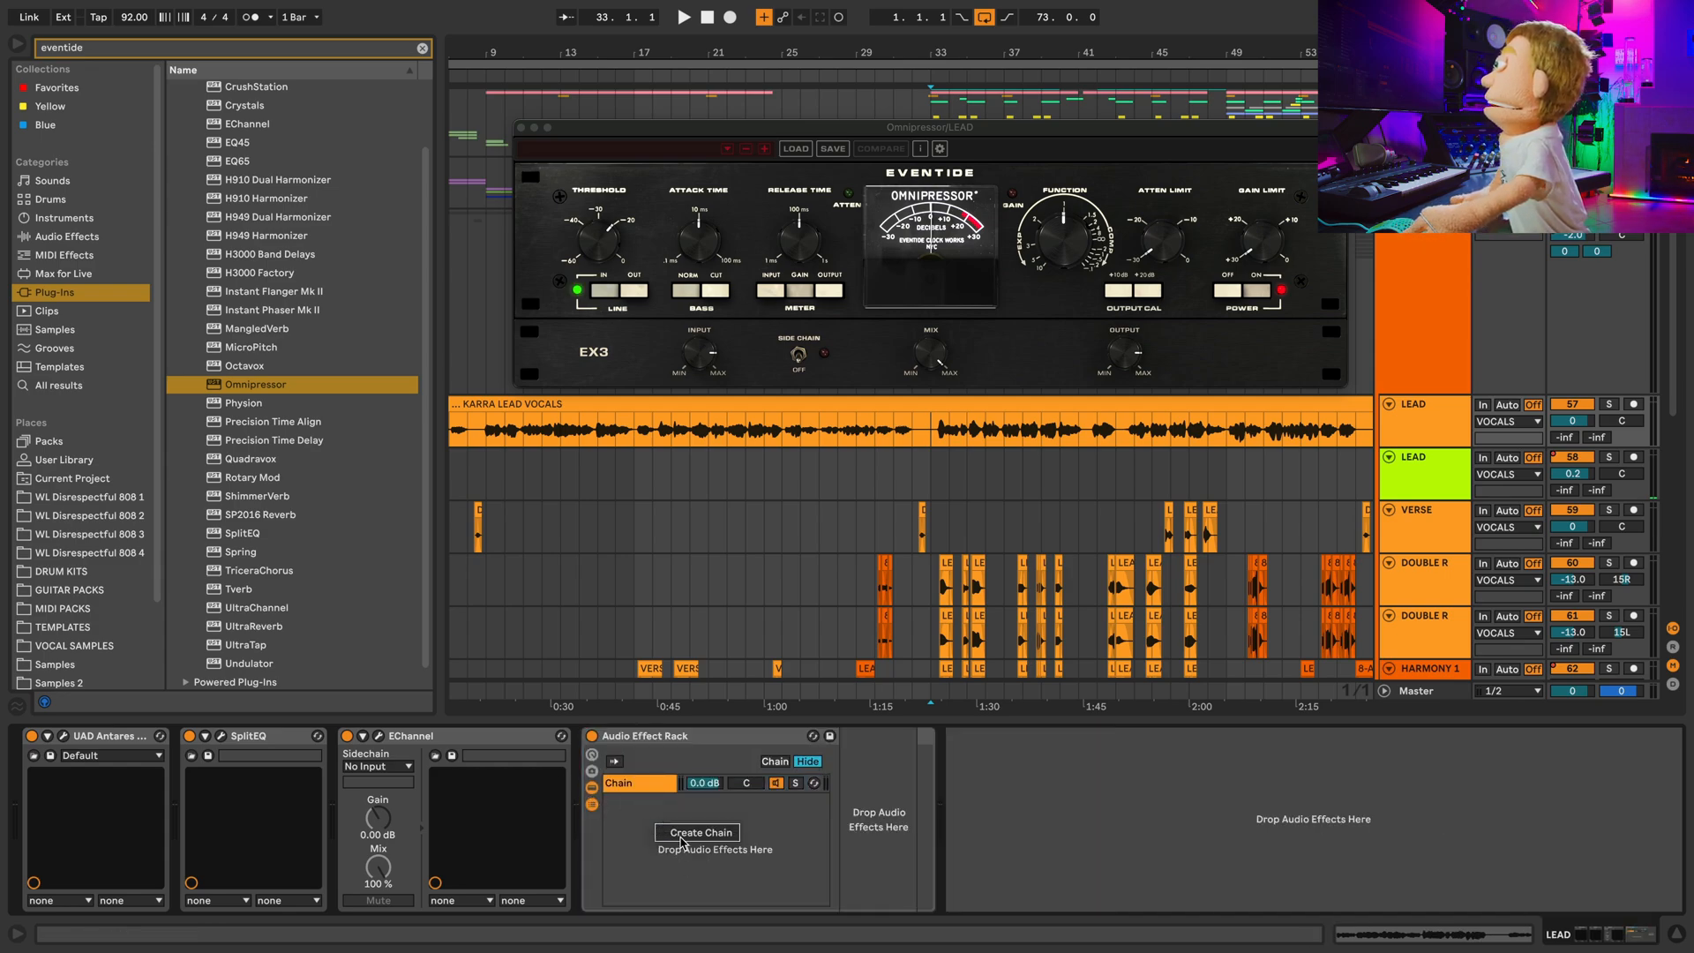
{"action": "left_click", "coordinate": [683, 834]}
{"action": "type", "text": "D"}
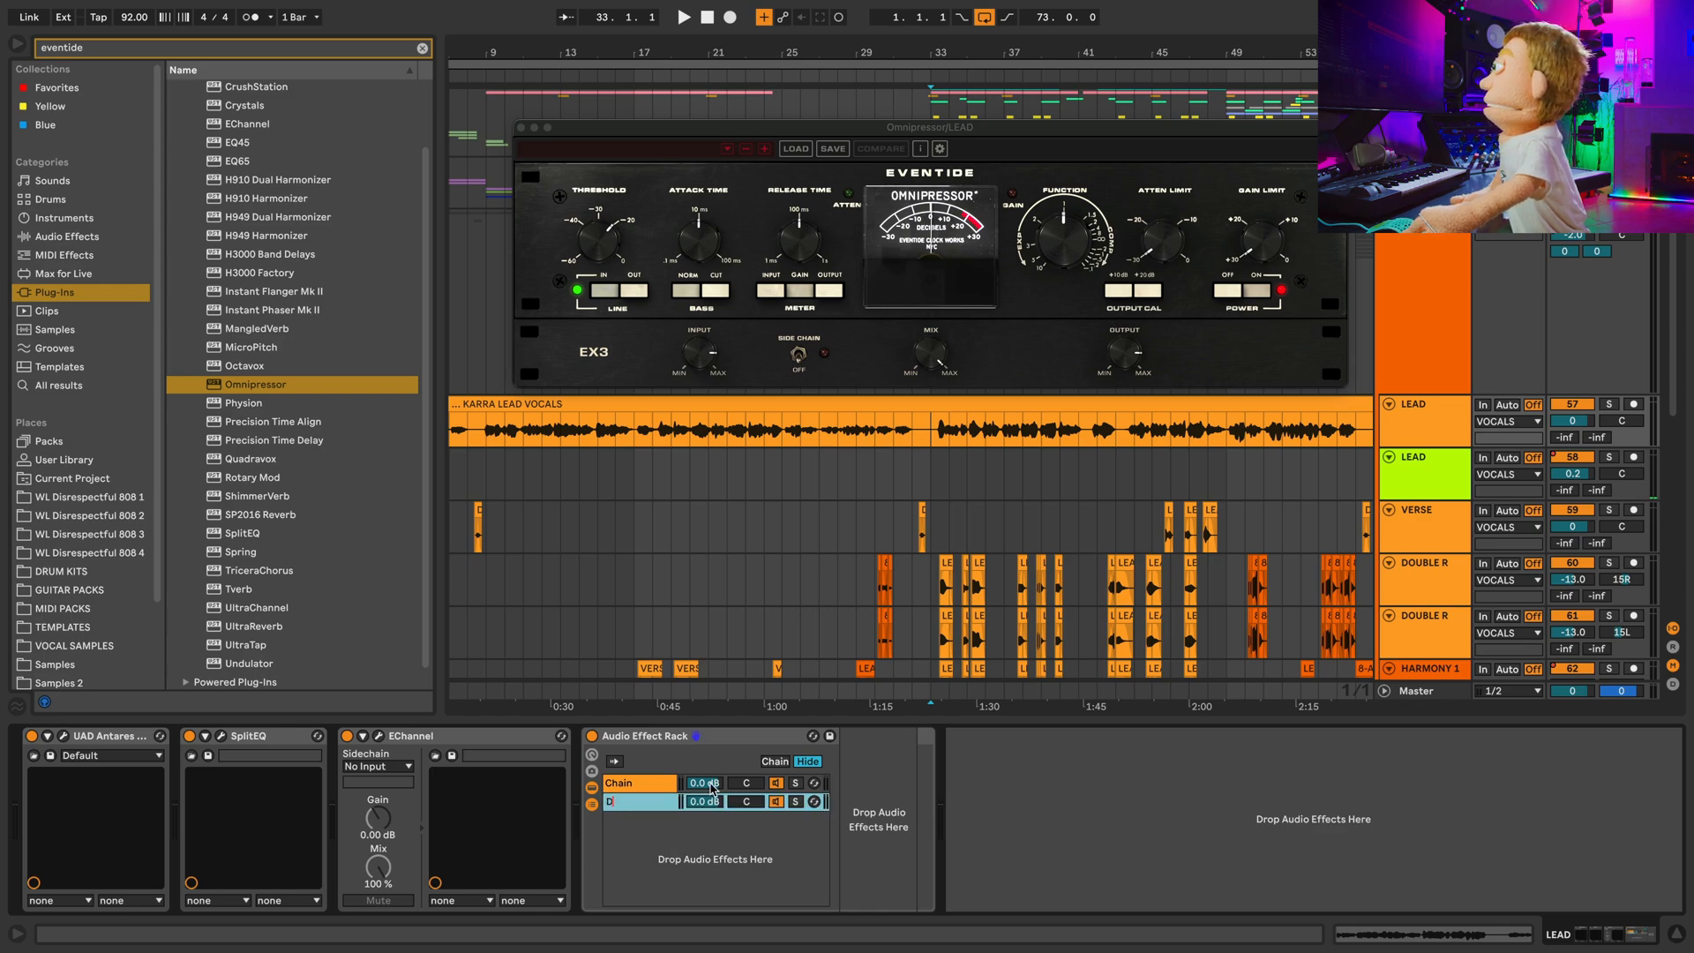
{"action": "type", "text": "RY"}
{"action": "left_click", "coordinate": [647, 782]}
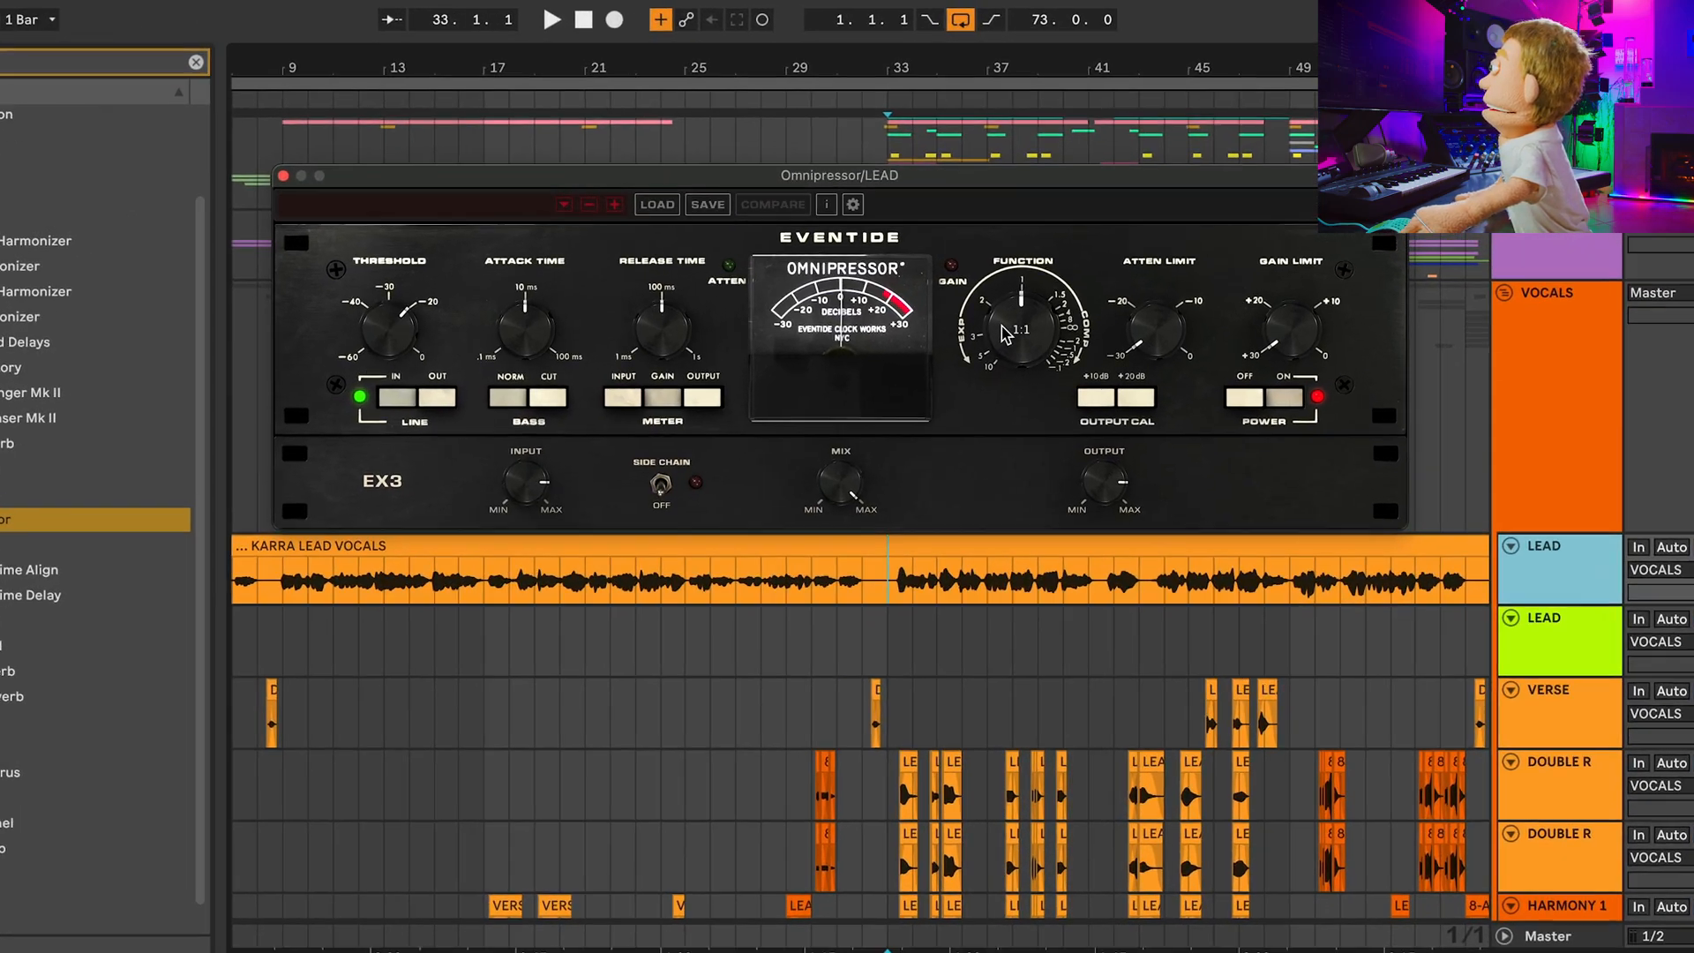
Turn Omnipressor's Function up into compression with a 30 ms release, switch Bass to Cut, and play the vocal.
{"action": "left_click_drag", "start_coordinate": [1063, 234], "coordinate": [1067, 205]}
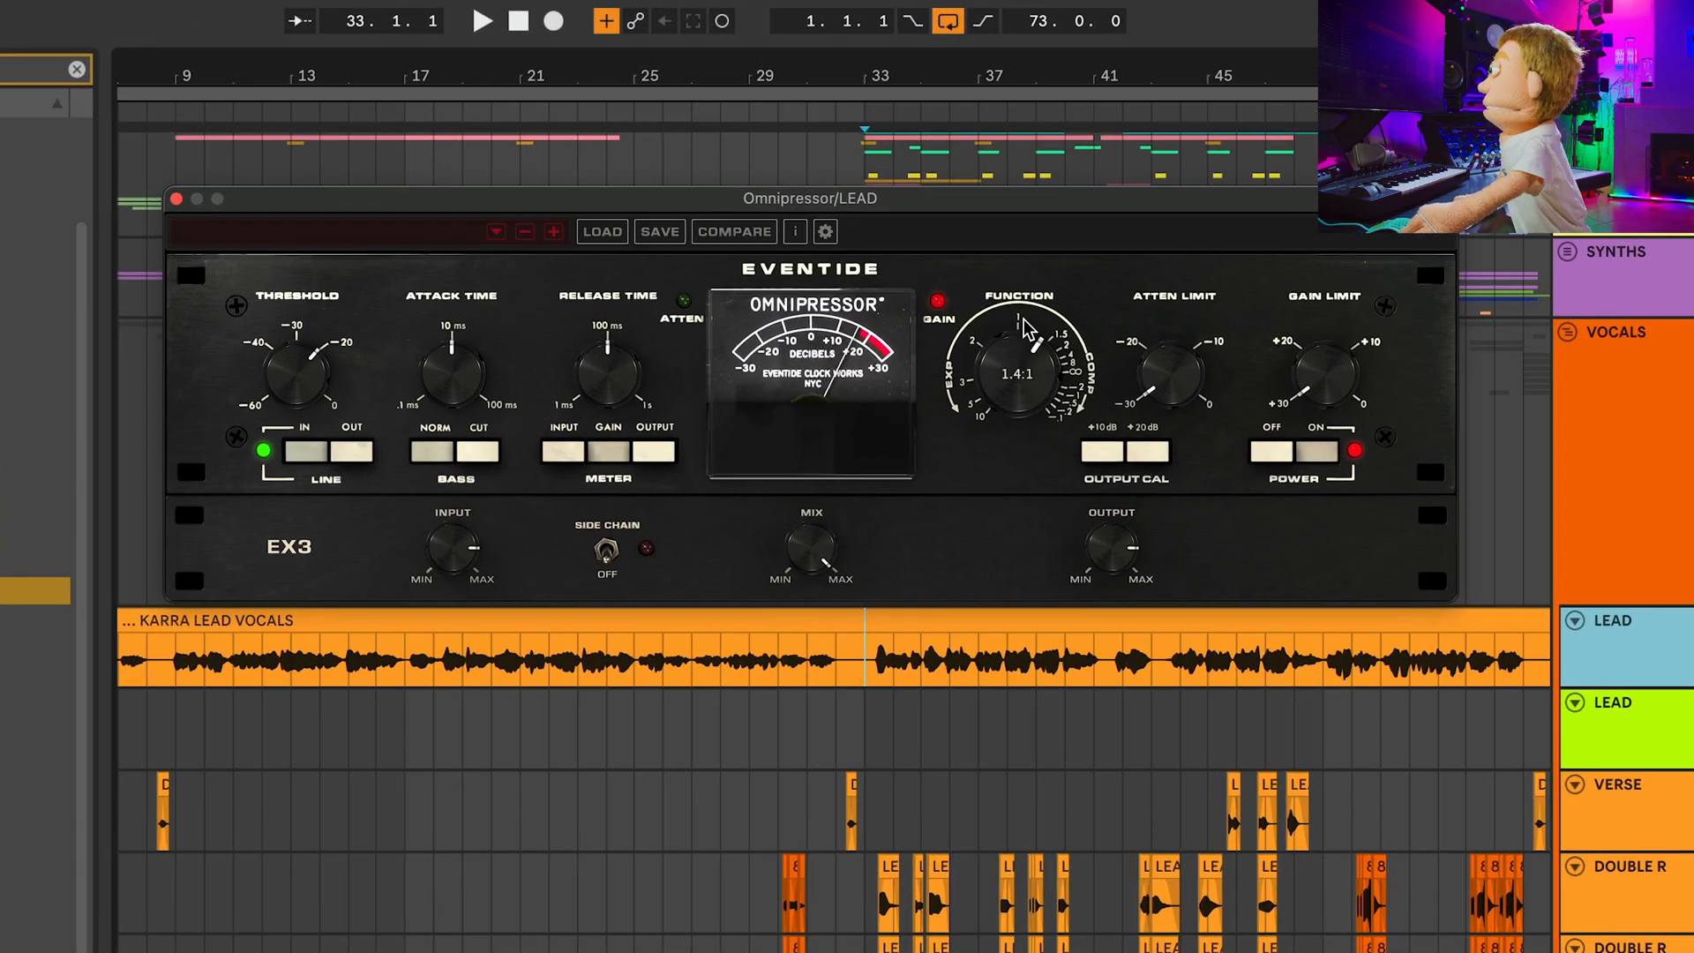
{"action": "left_click_drag", "start_coordinate": [1026, 331], "coordinate": [1041, 281]}
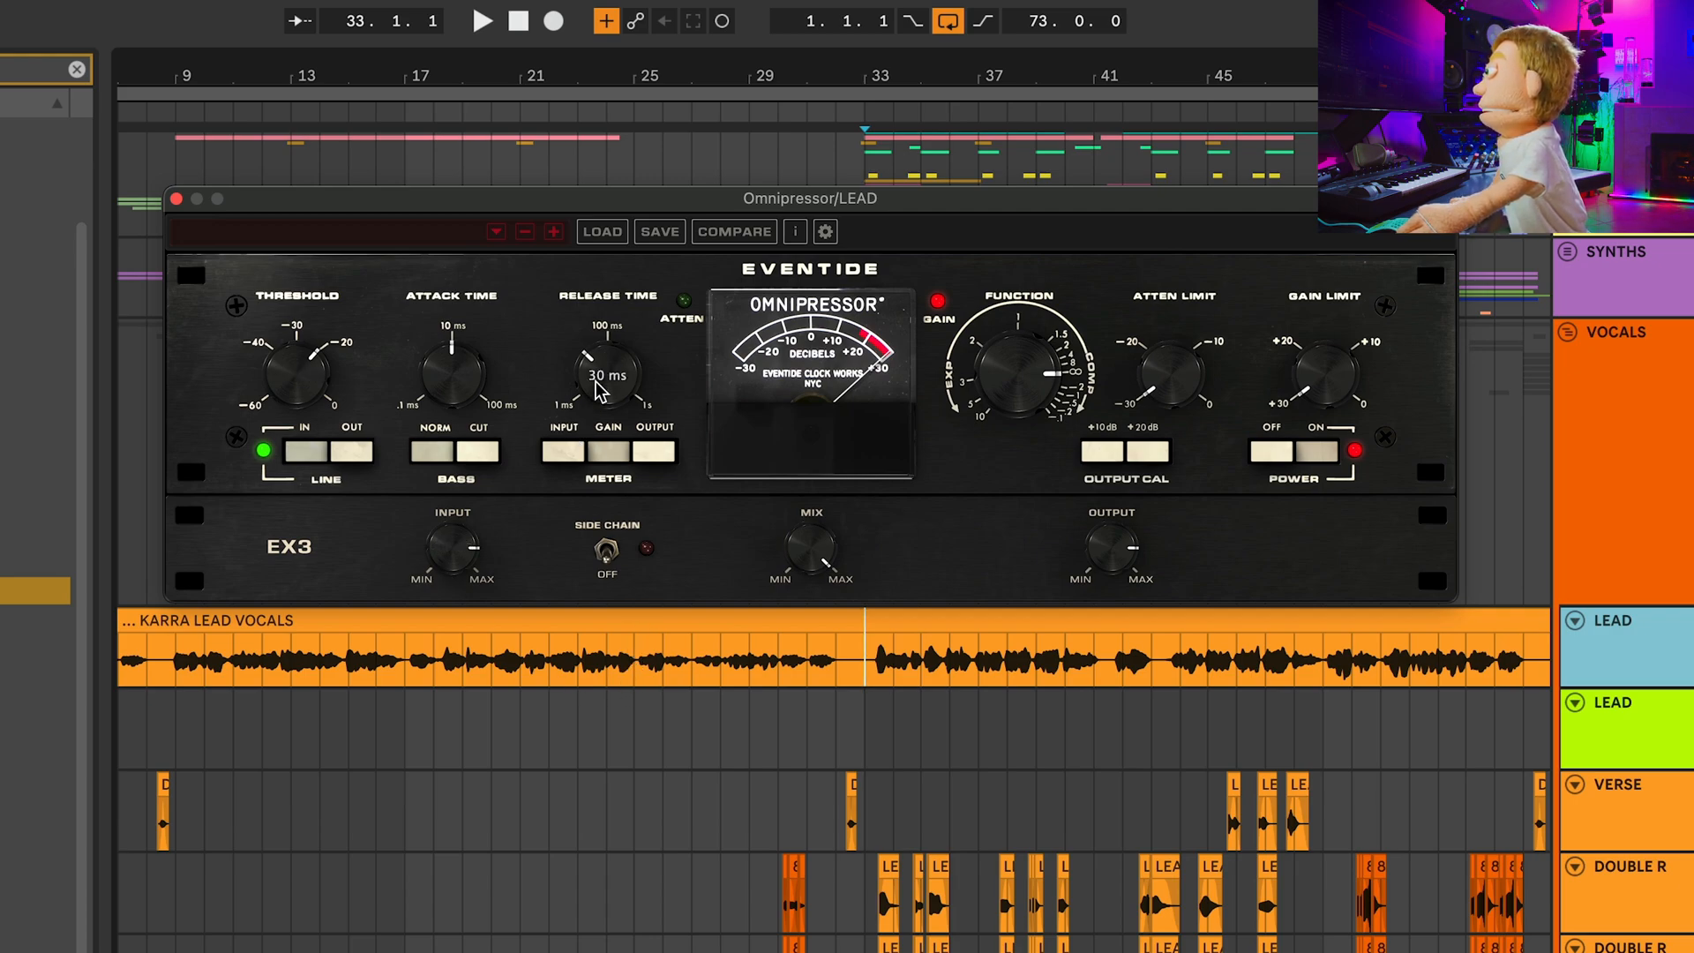
{"action": "key", "text": "space"}
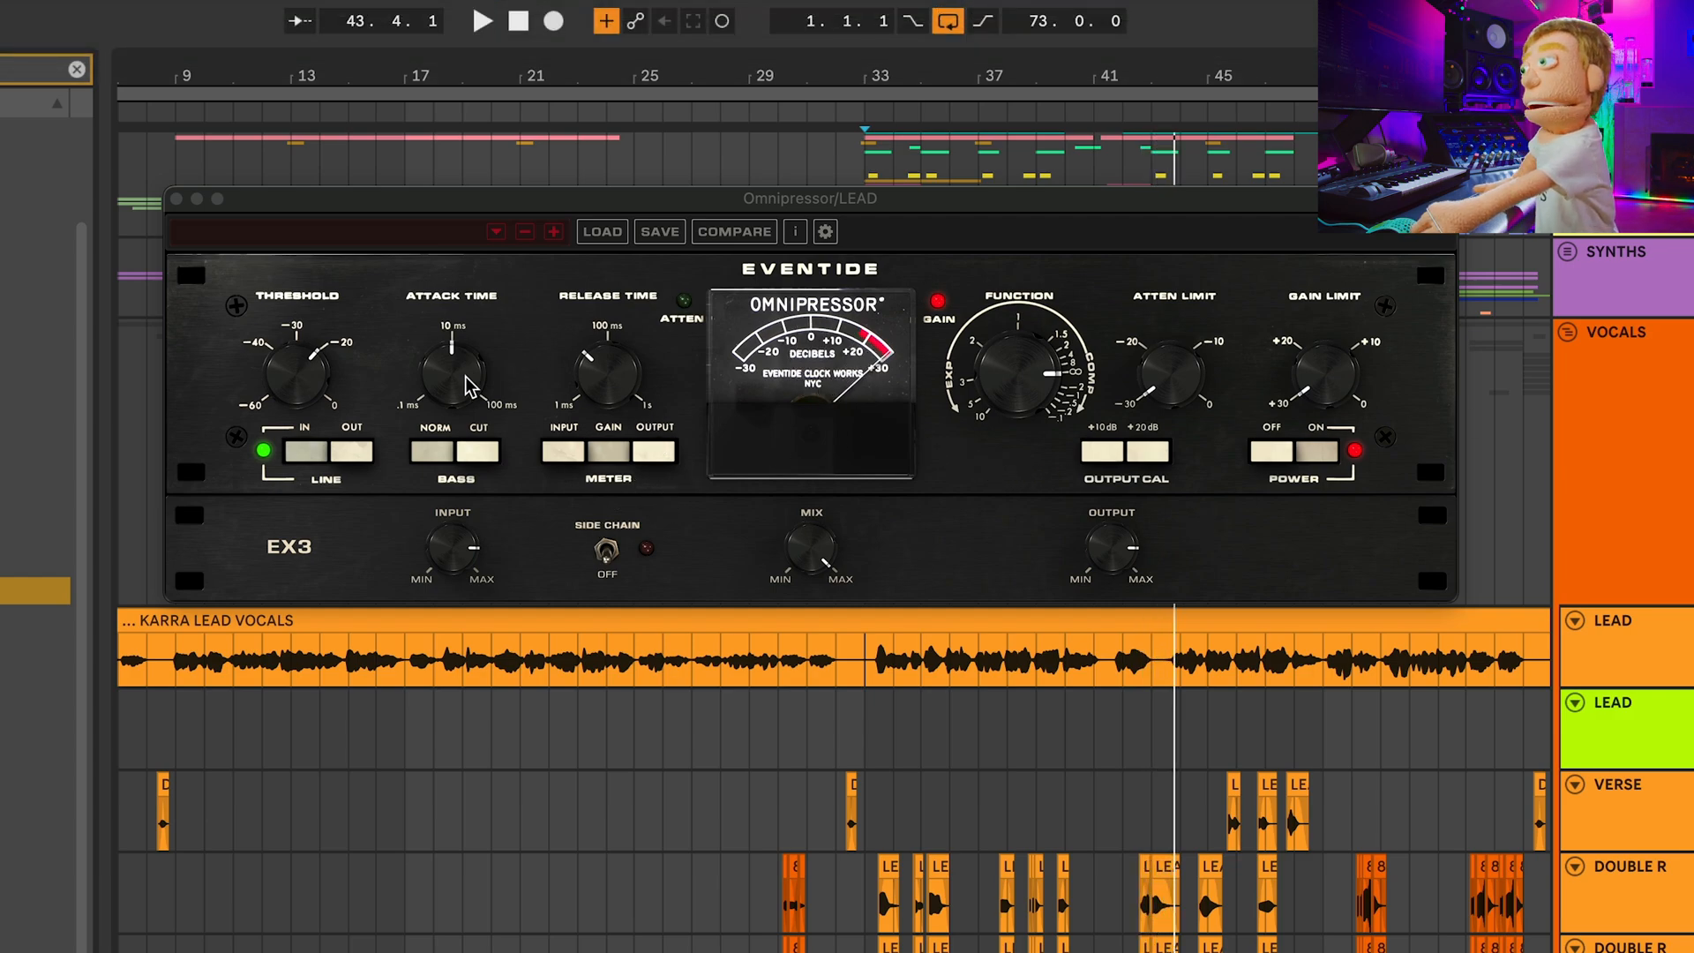
{"action": "left_click", "coordinate": [484, 453]}
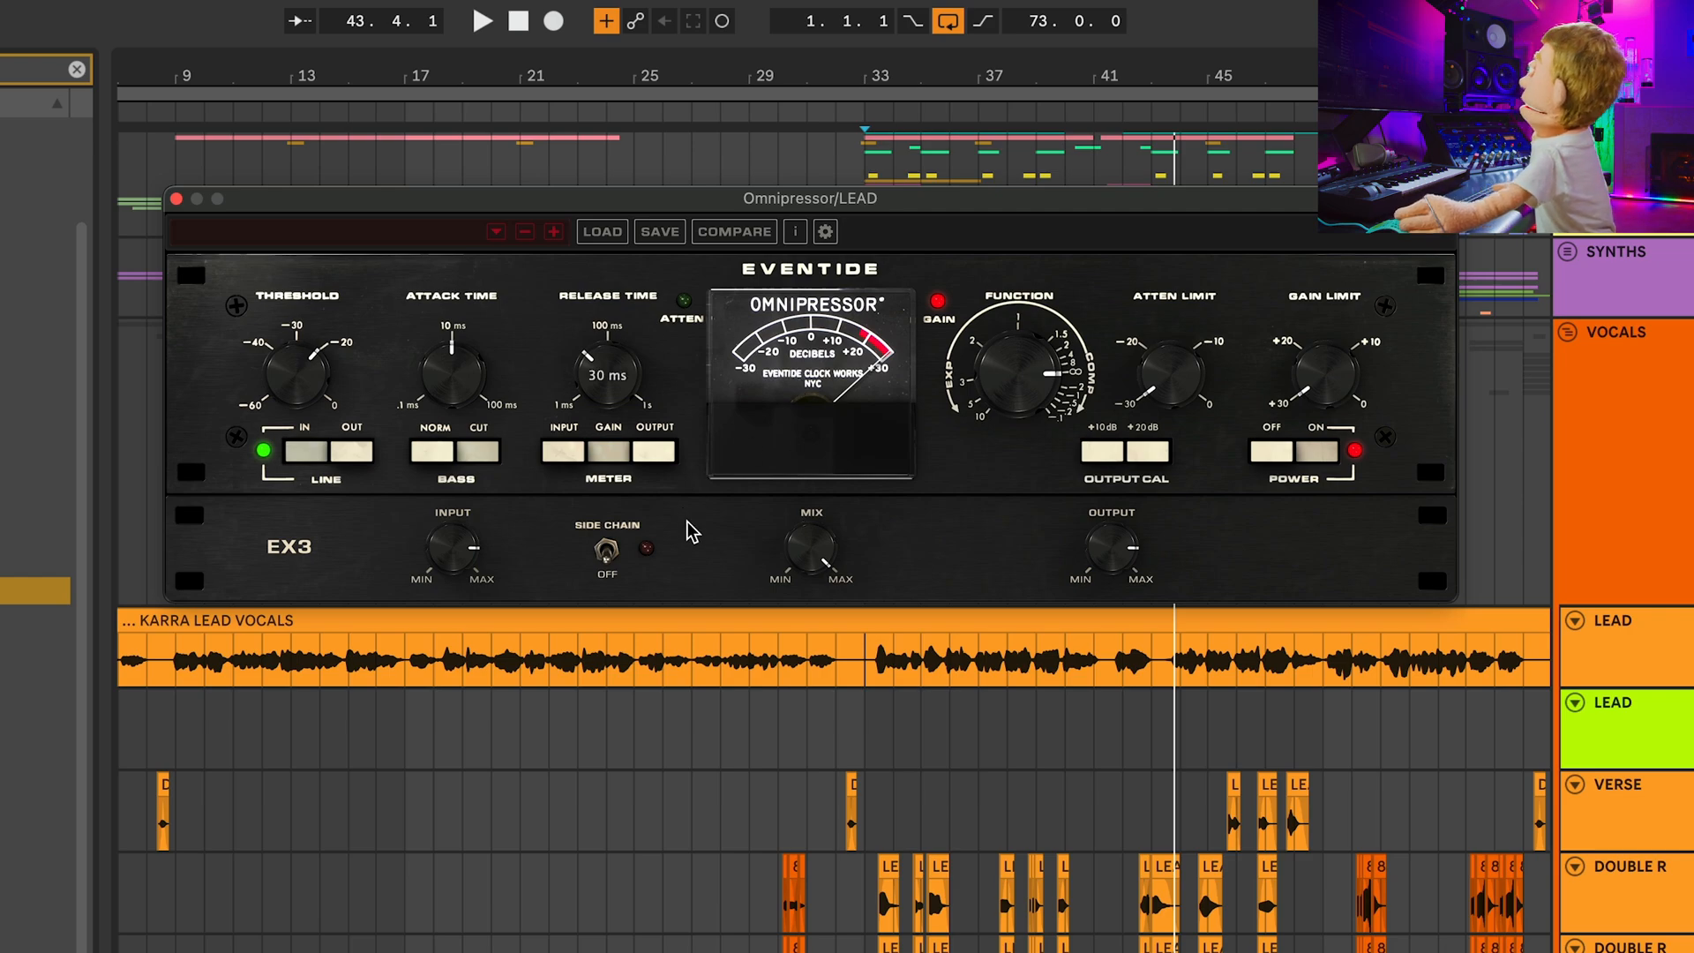
{"action": "key", "text": "space"}
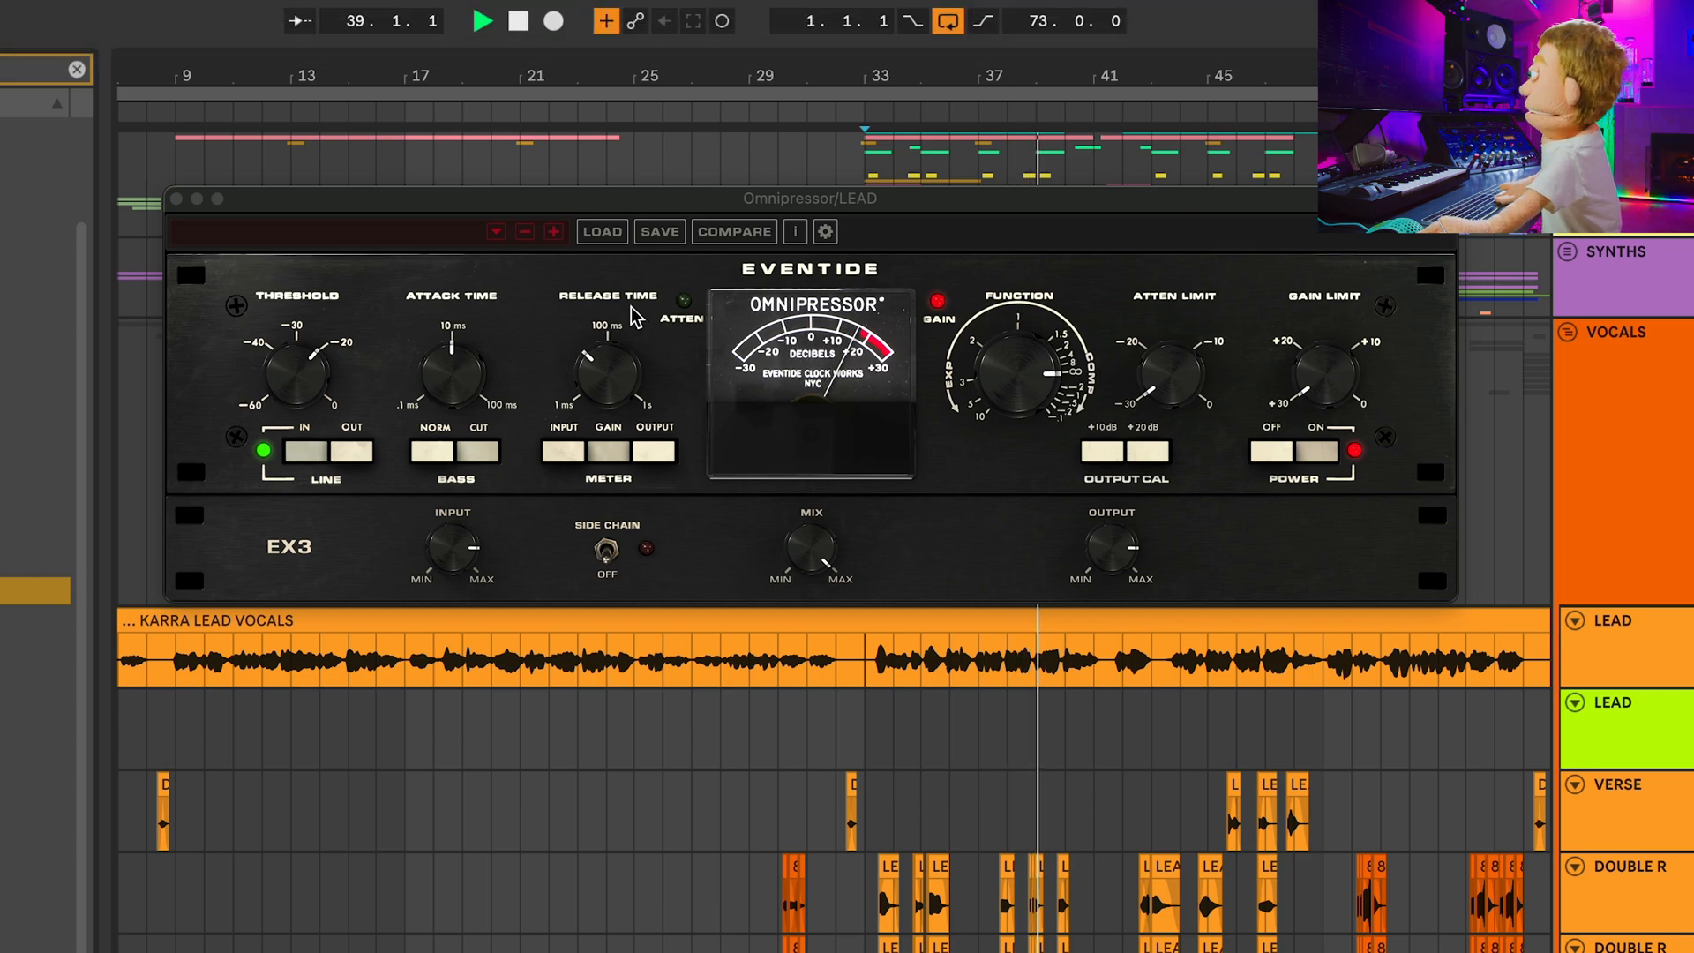
Readjust Omnipressor's release, set its attack to 7.0 ms, and lower the GLUE chain's volume to -12.4 dB.
{"action": "mouse_move", "coordinate": [609, 358]}
{"action": "left_mouse_down"}
{"action": "mouse_move", "coordinate": [591, 428]}
{"action": "mouse_move", "coordinate": [605, 397]}
{"action": "mouse_move", "coordinate": [589, 380]}
{"action": "left_mouse_up"}
{"action": "left_click_drag", "start_coordinate": [456, 359], "coordinate": [487, 388]}
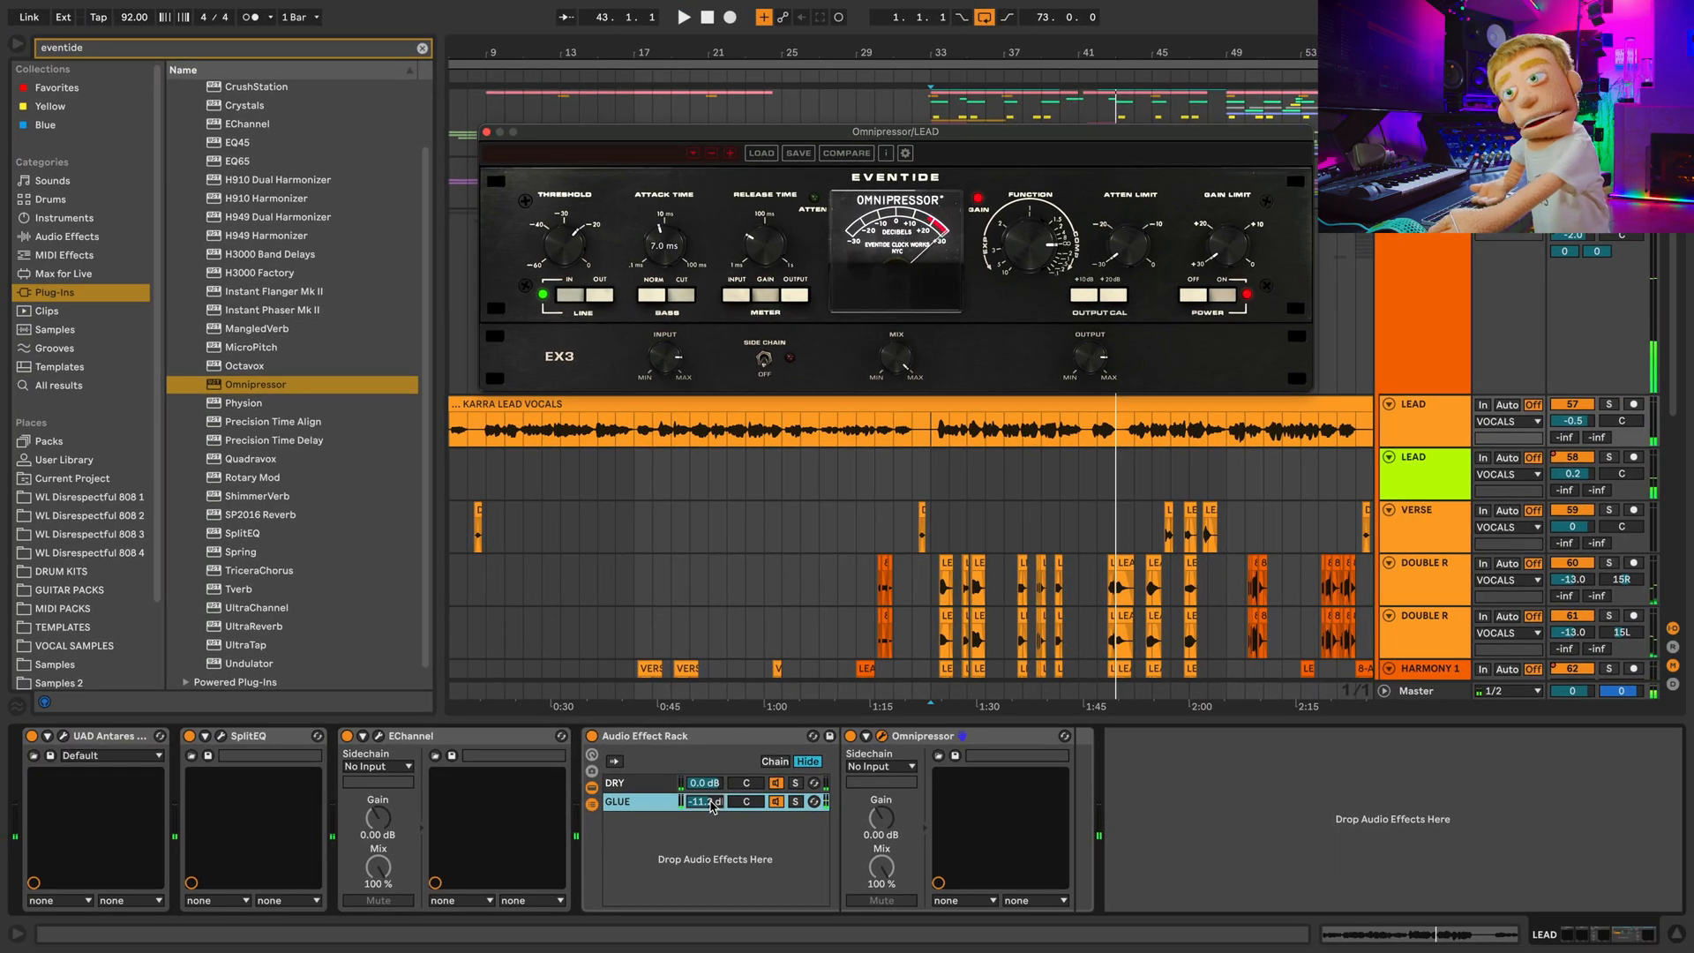
{"action": "left_click", "coordinate": [712, 803]}
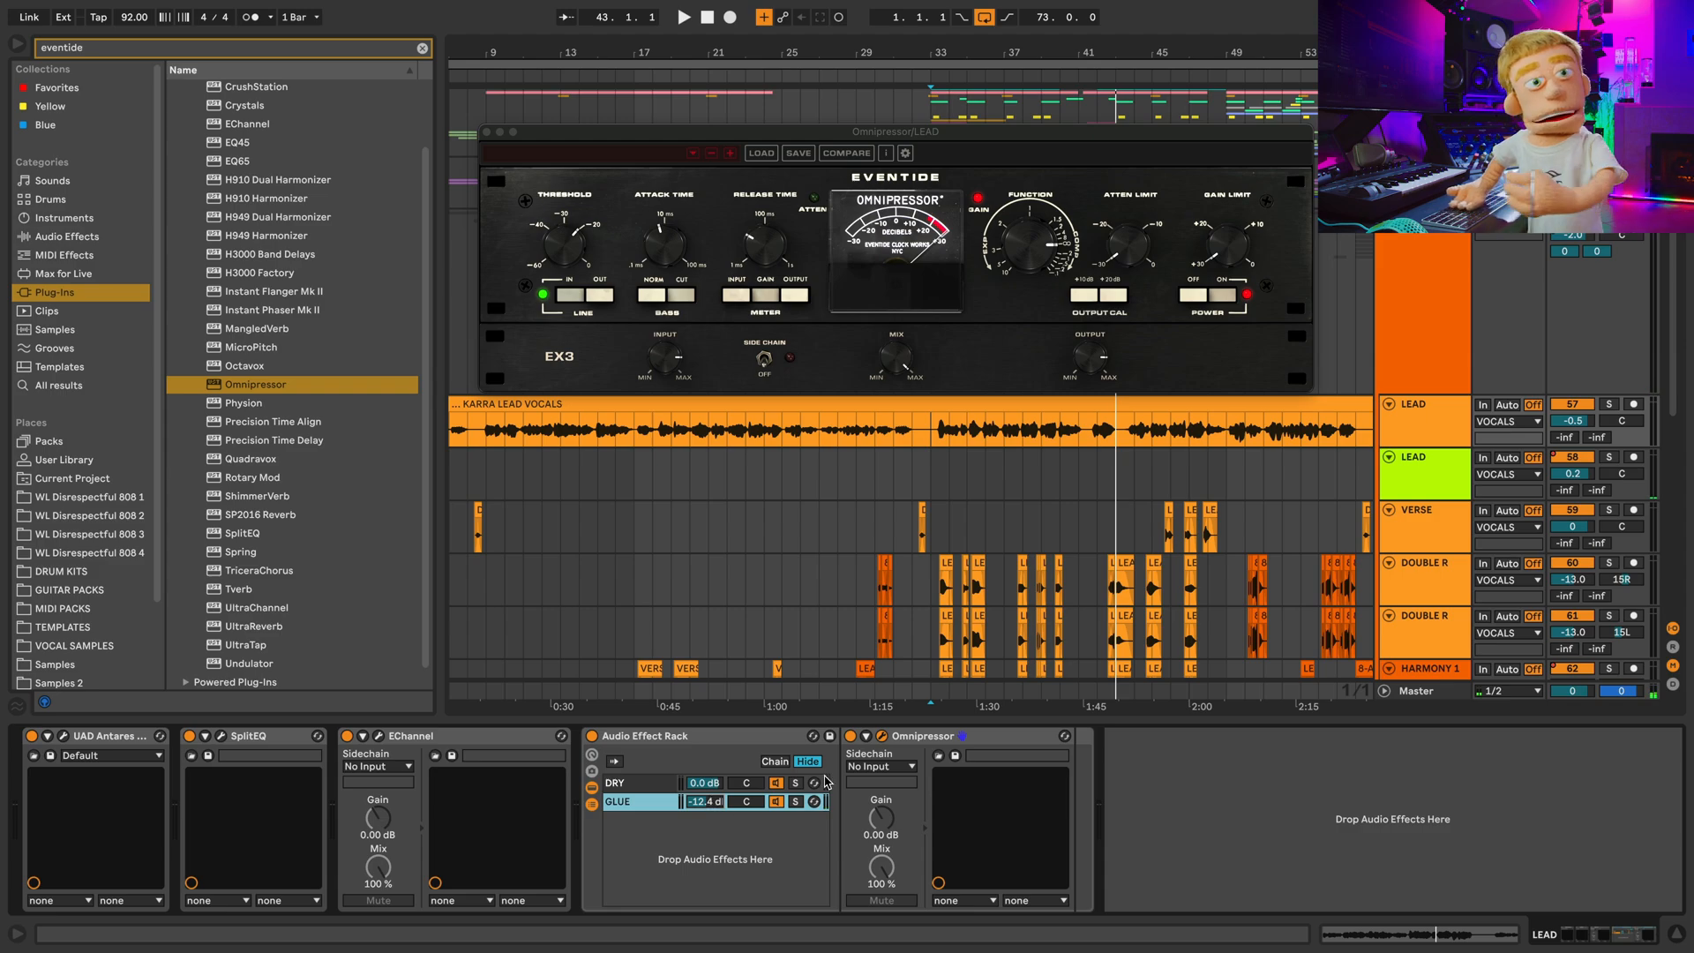
{"action": "left_click", "coordinate": [901, 371]}
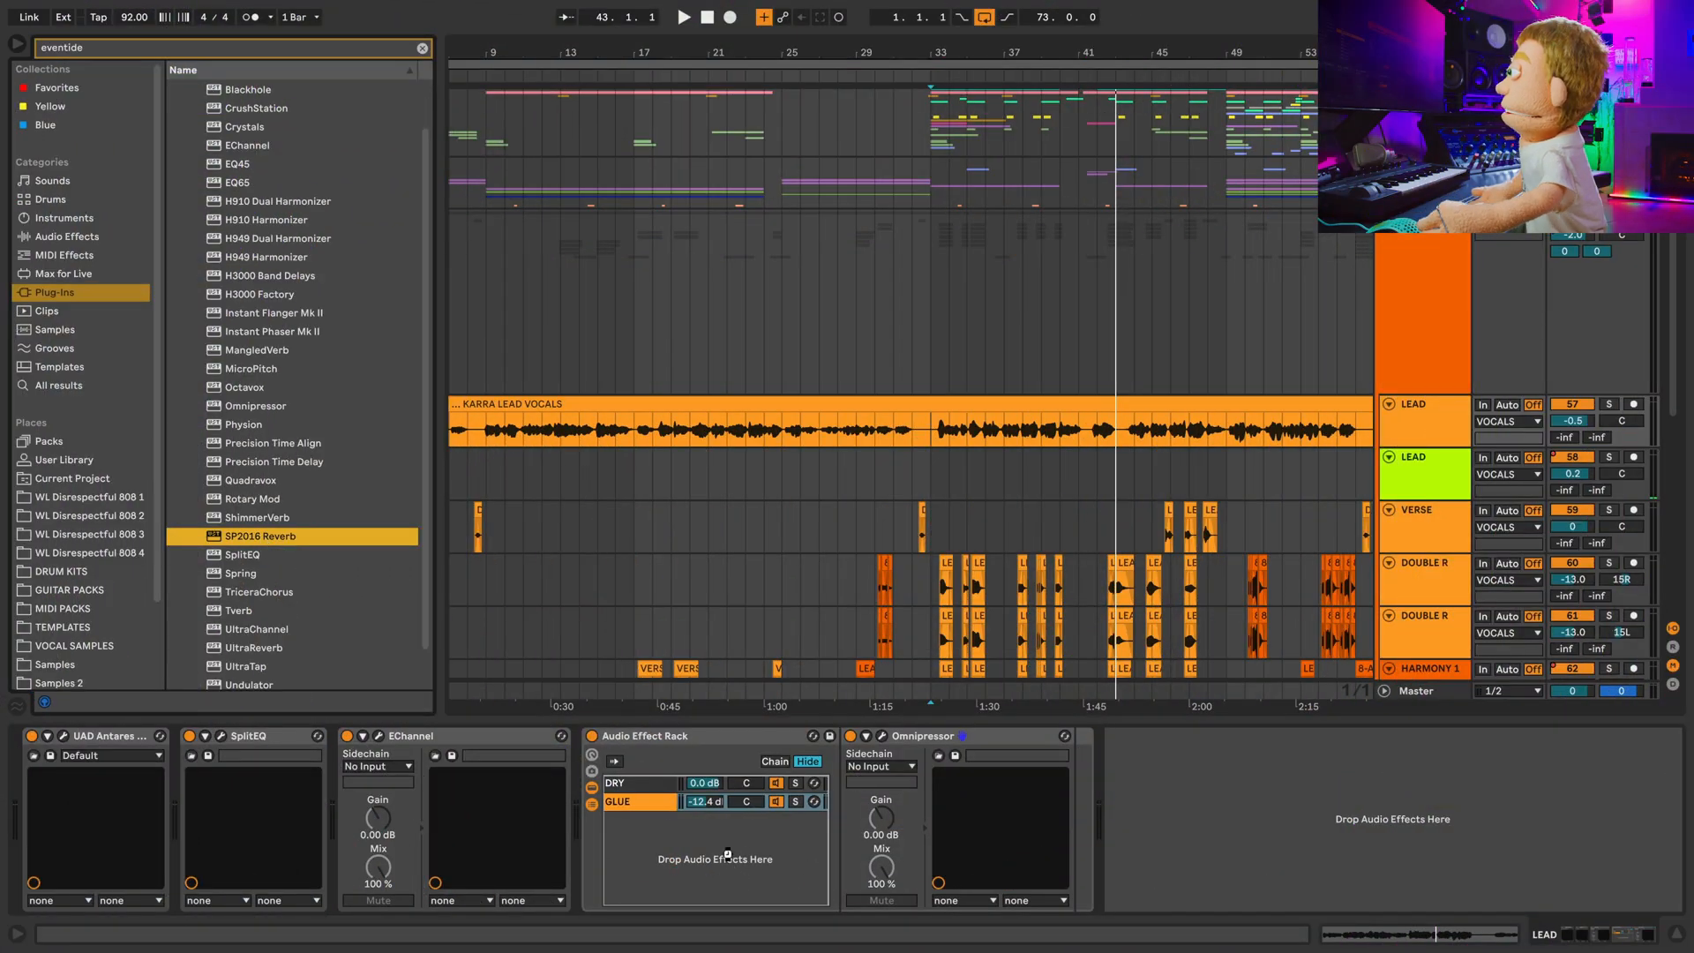
Add SP2016 Reverb on a new rack chain named SHORT REVERB, with the mix at 100 % and the chain volume at -13.0 dB.
{"action": "left_click_drag", "start_coordinate": [723, 853], "coordinate": [727, 853]}
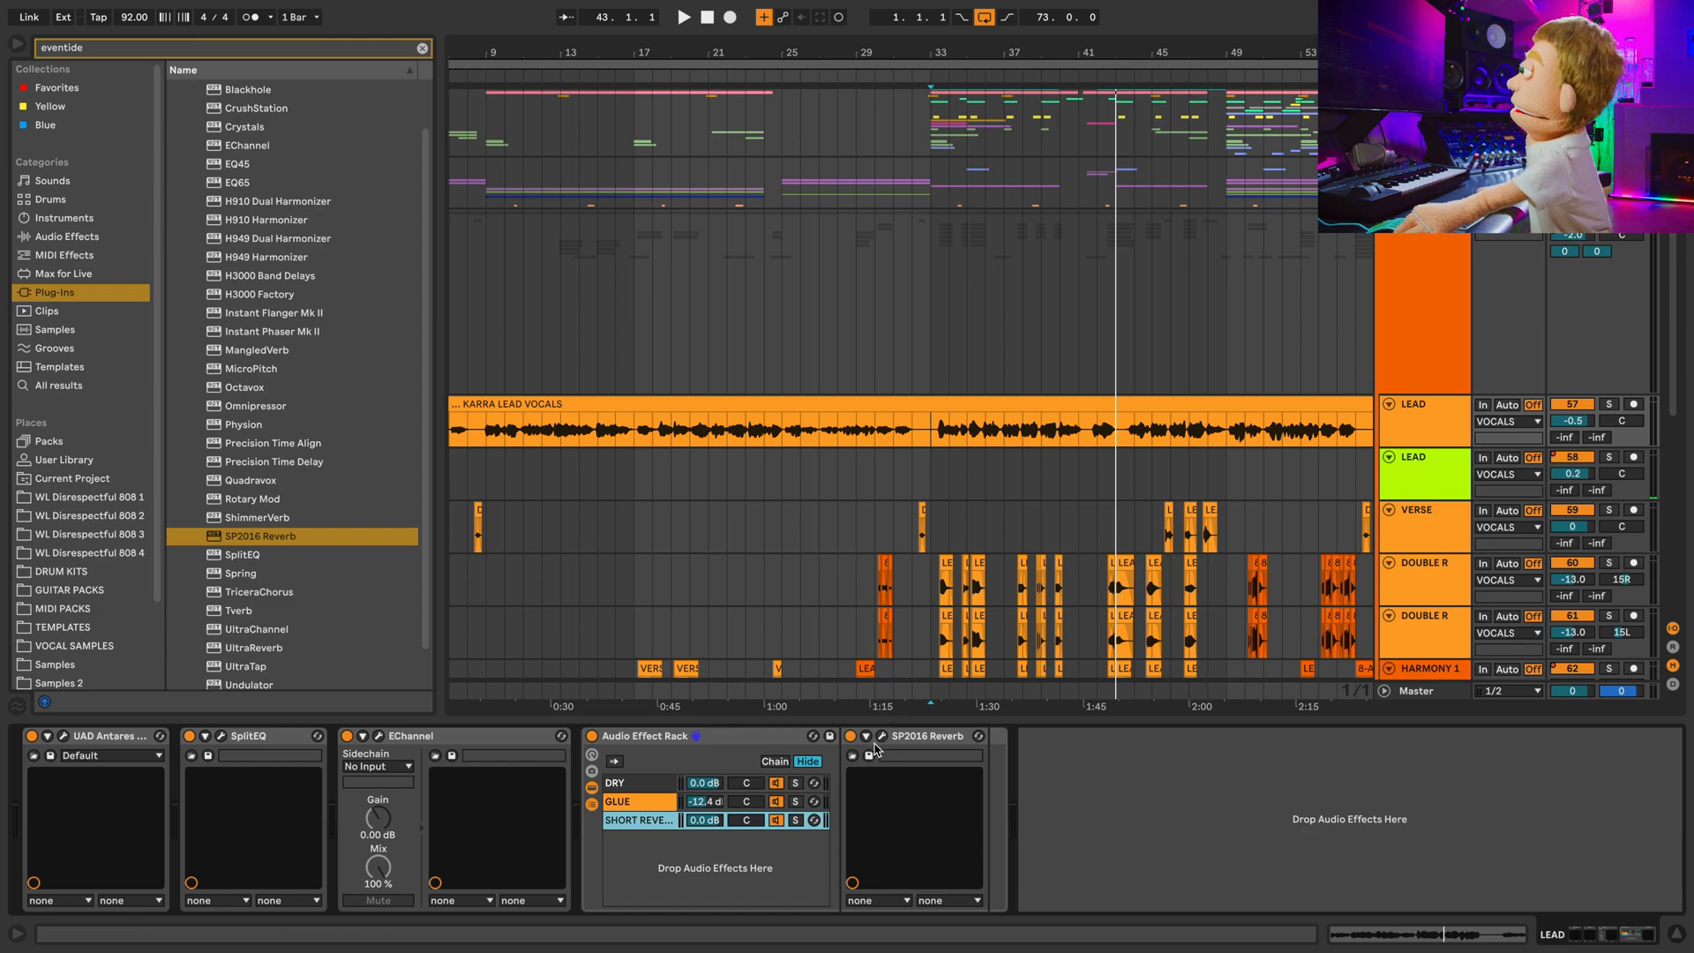
{"action": "left_click", "coordinate": [883, 737]}
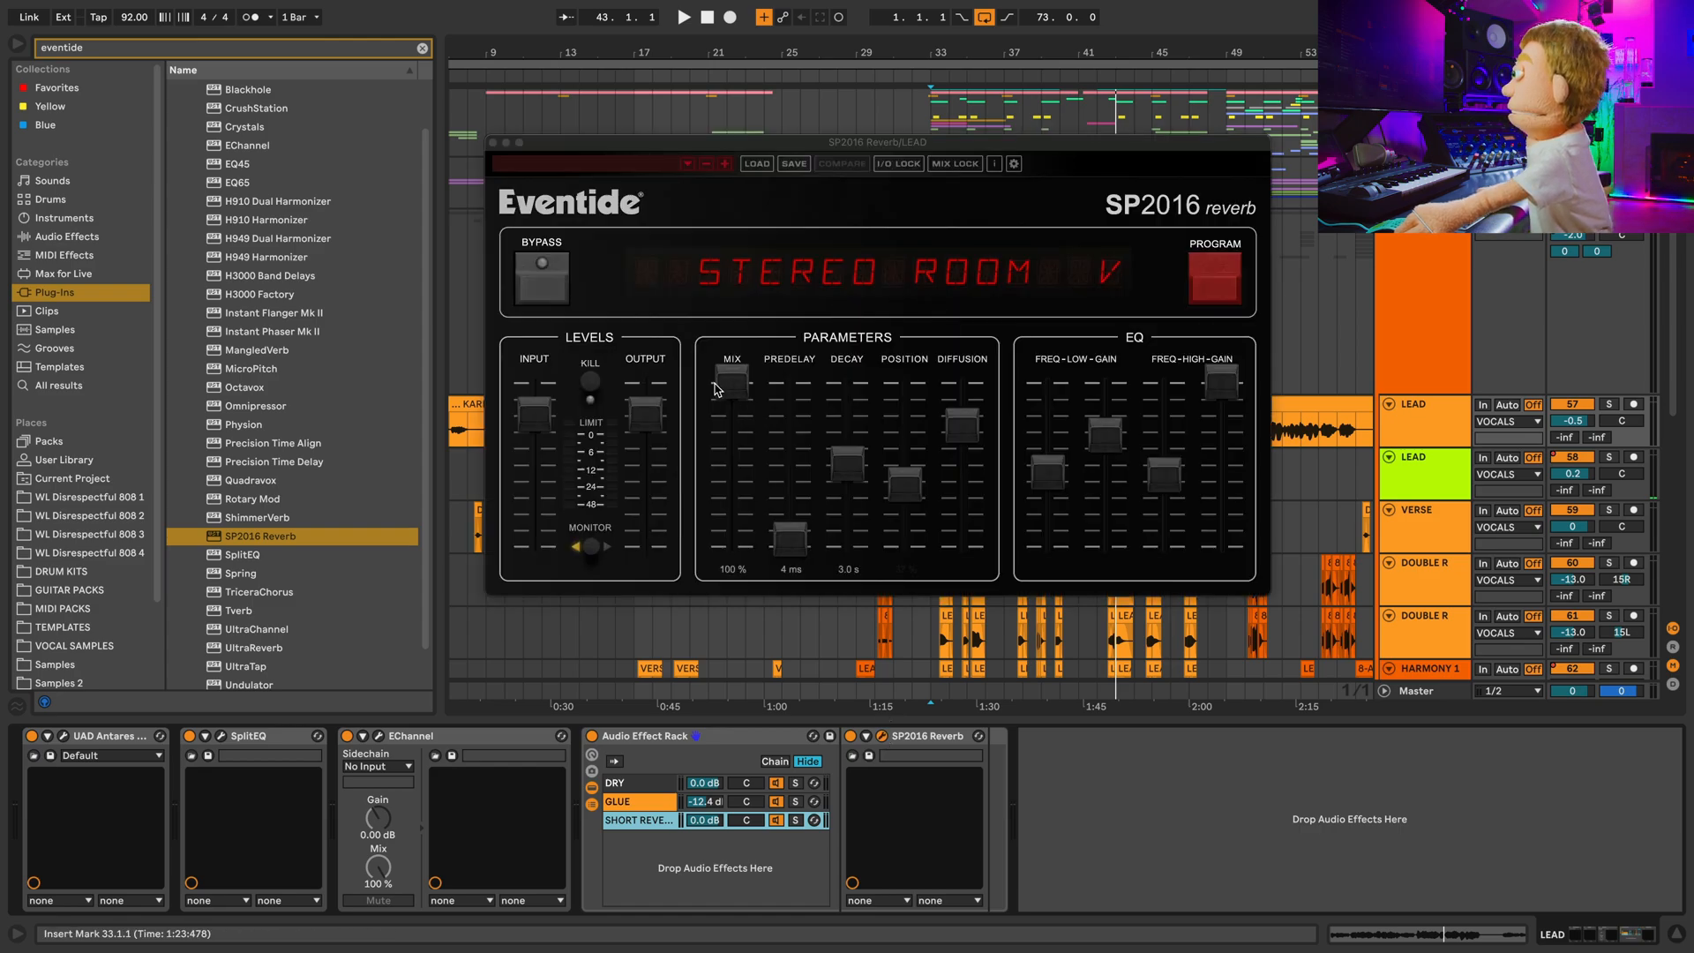
{"action": "left_click", "coordinate": [718, 389]}
{"action": "left_click_drag", "start_coordinate": [703, 821], "coordinate": [703, 847]}
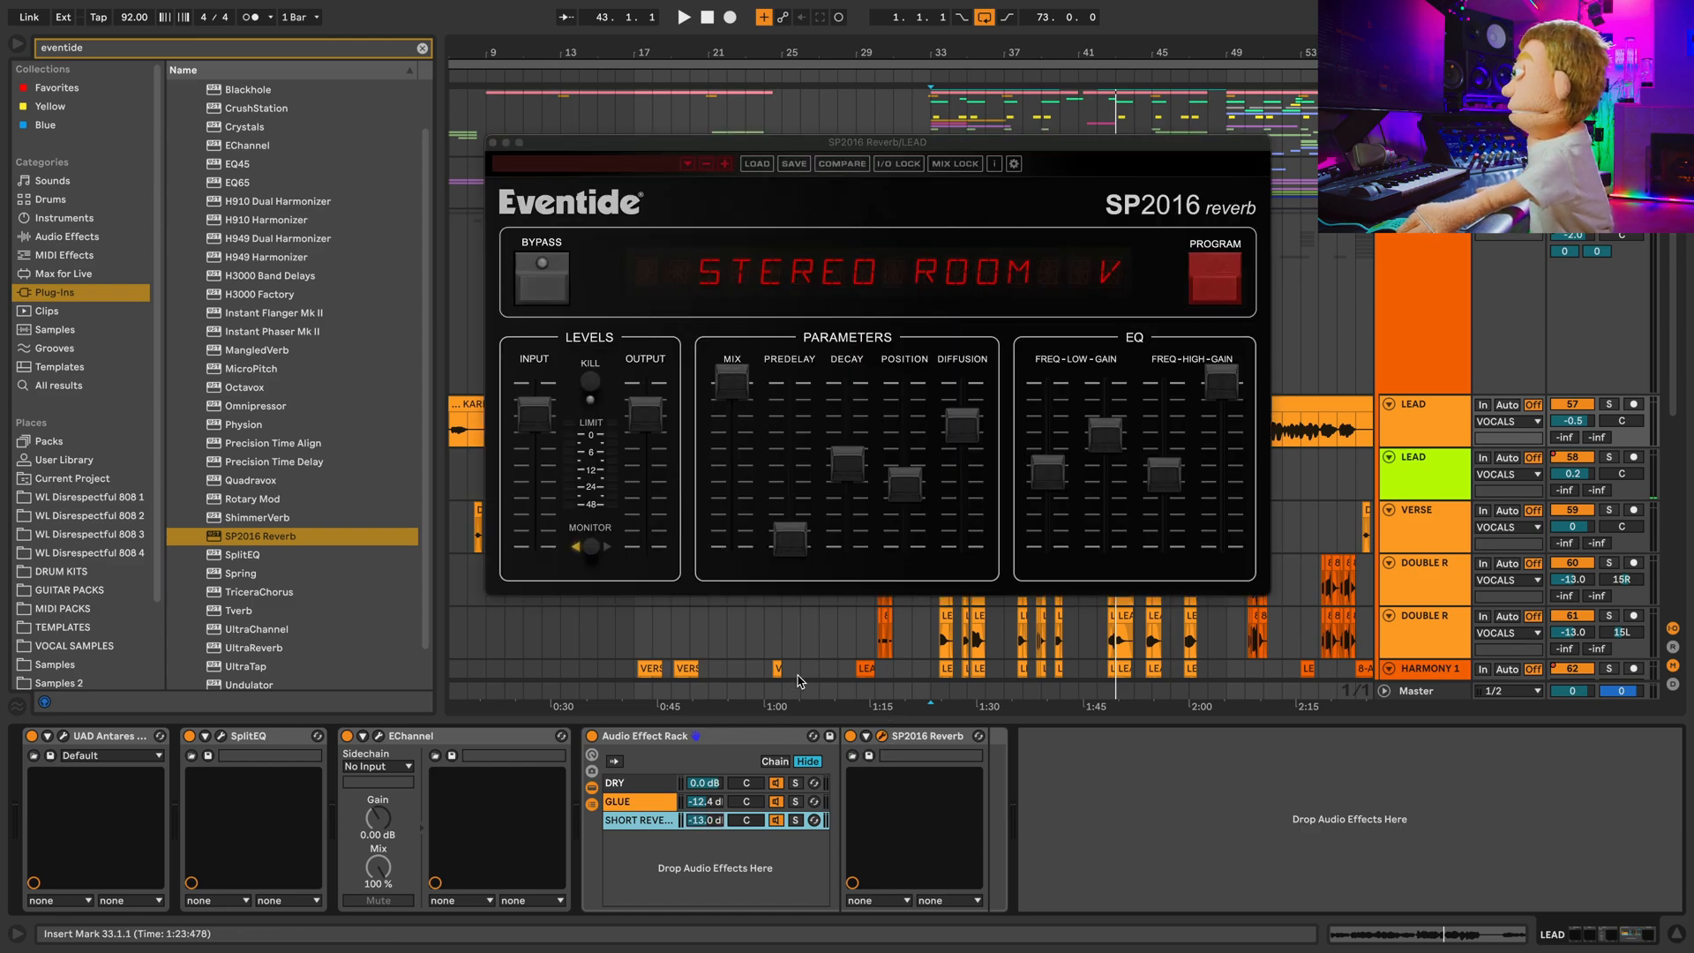
Move the SP2016 reverb's position to 100 % rear, and raise the SHORT REVERB chain's volume to -5.2 dB.
{"action": "mouse_move", "coordinate": [920, 504]}
{"action": "left_mouse_down"}
{"action": "mouse_move", "coordinate": [917, 414]}
{"action": "mouse_move", "coordinate": [926, 519]}
{"action": "mouse_move", "coordinate": [935, 404]}
{"action": "left_mouse_up"}
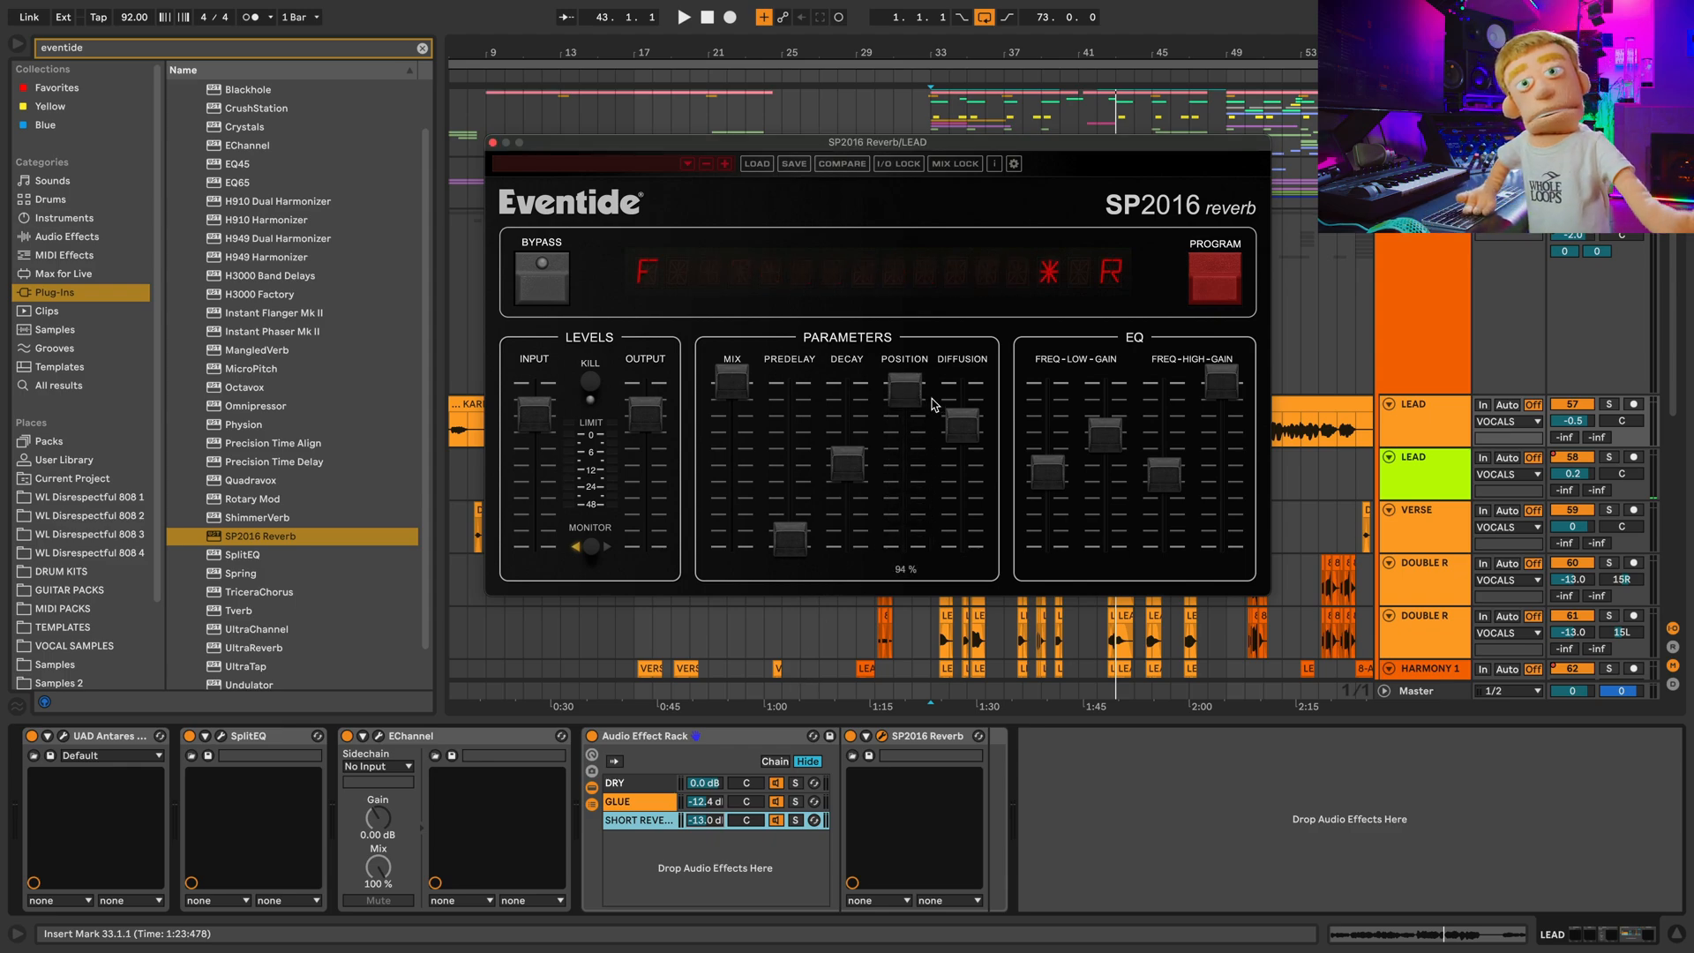
{"action": "left_click_drag", "start_coordinate": [893, 142], "coordinate": [901, 97]}
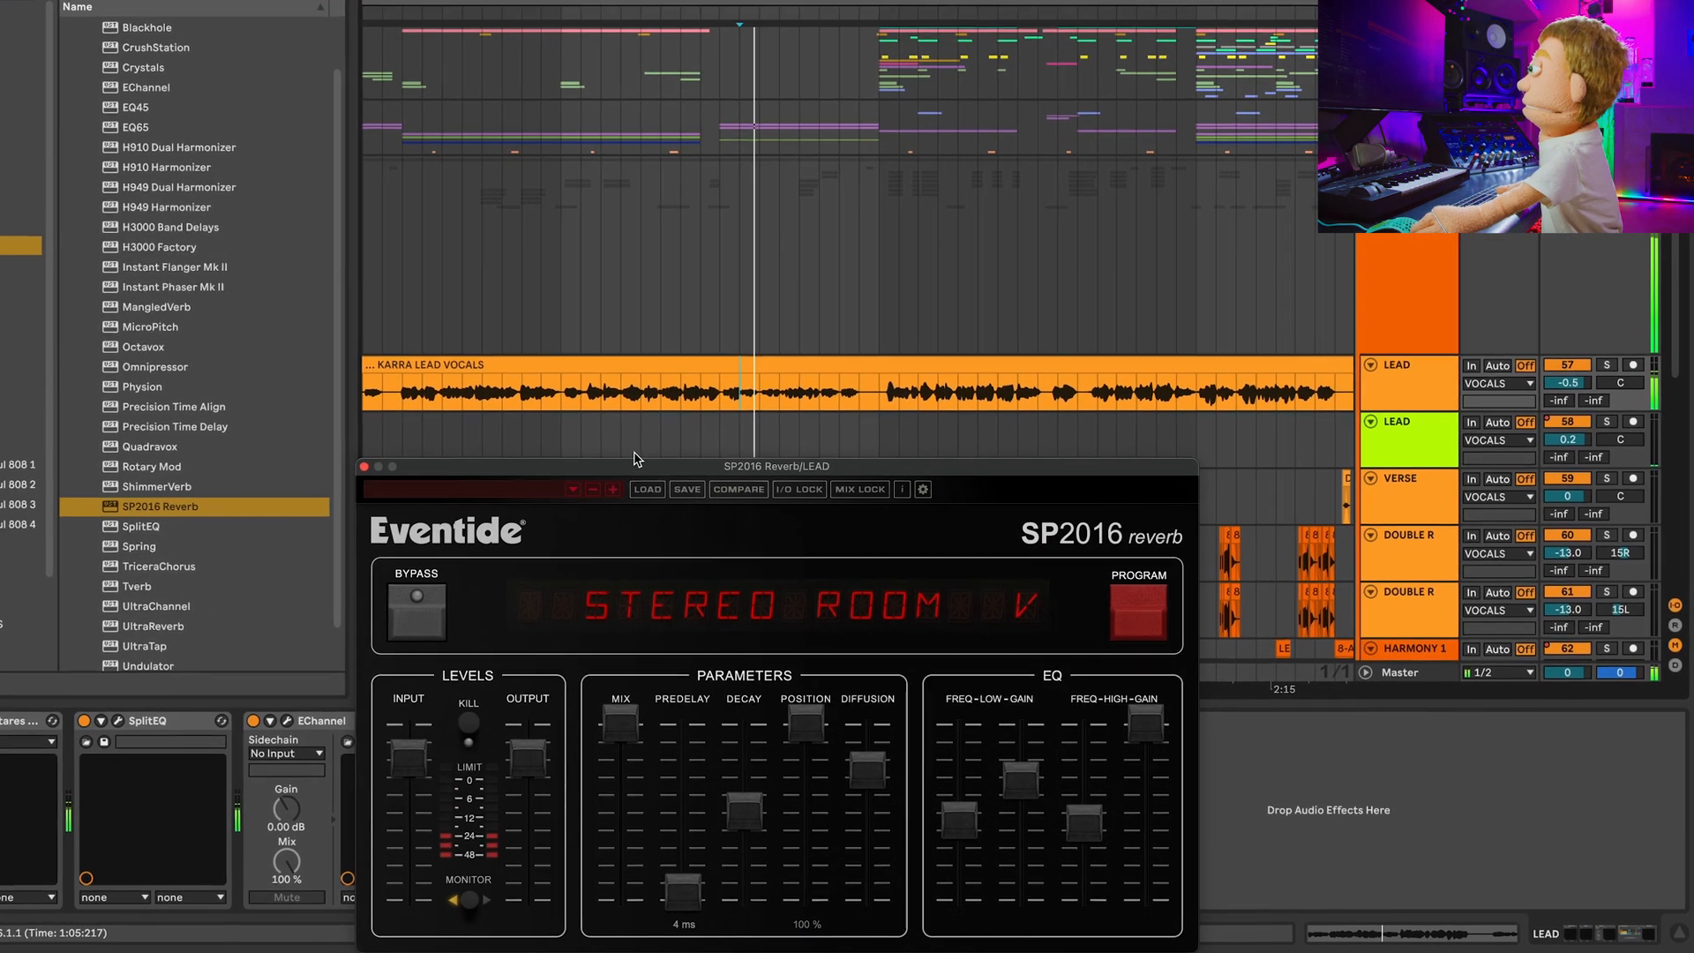
{"action": "left_click_drag", "start_coordinate": [635, 458], "coordinate": [1016, 450]}
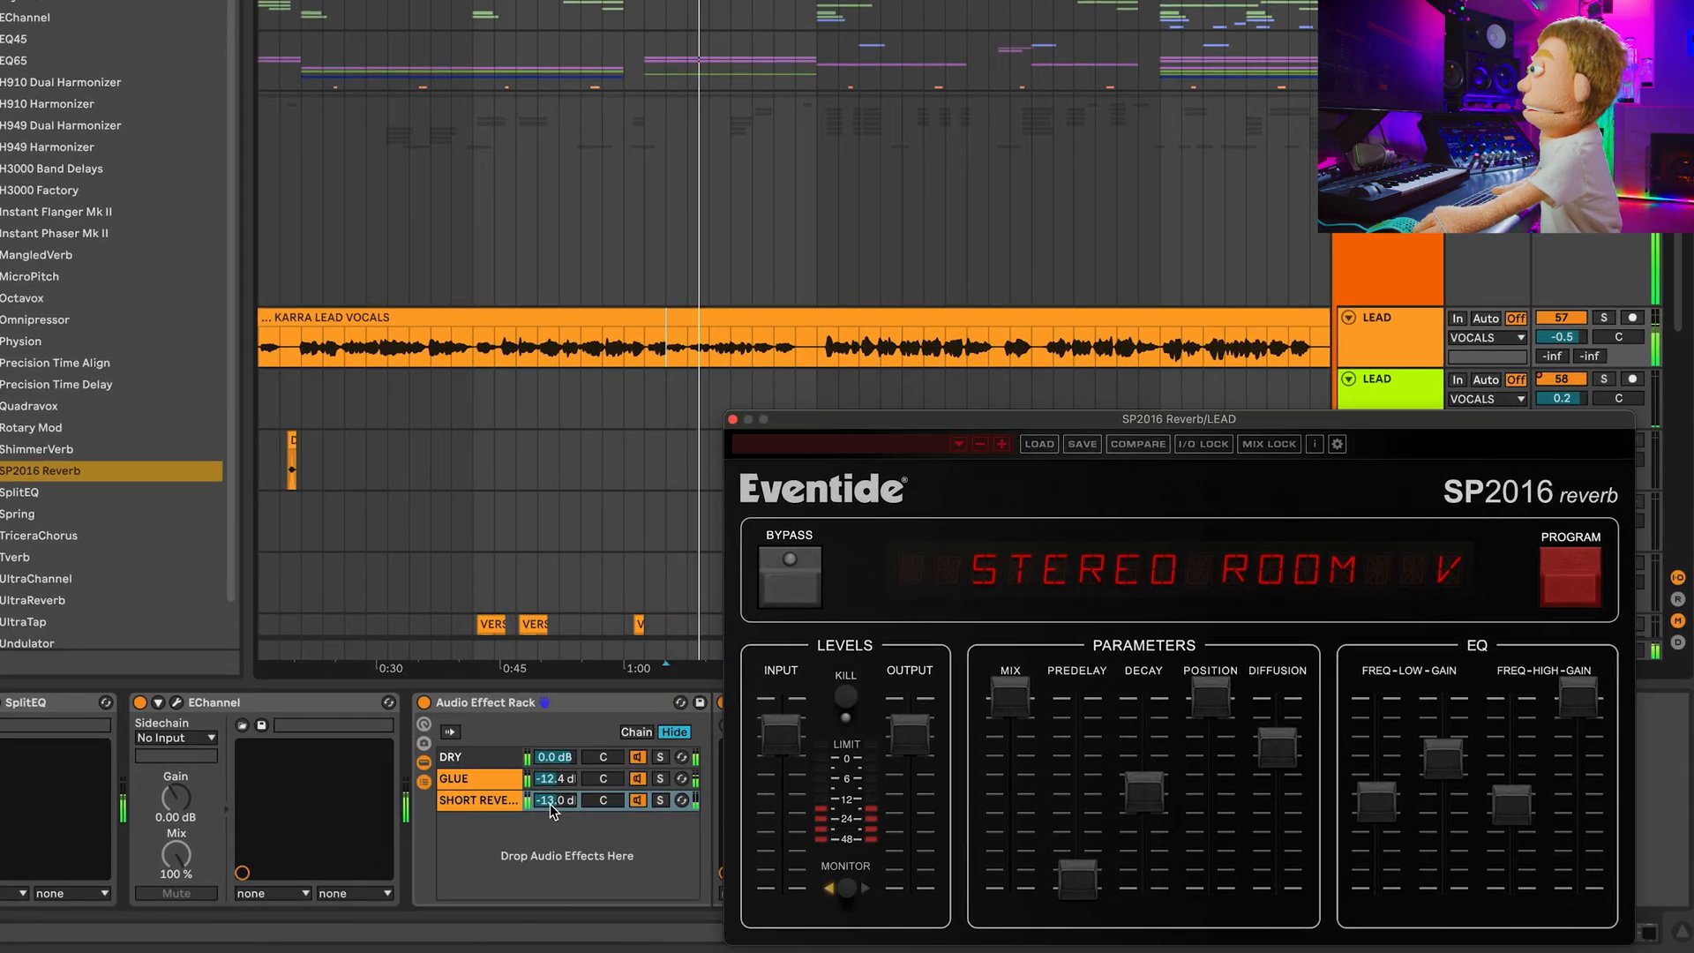
{"action": "mouse_move", "coordinate": [549, 803]}
{"action": "left_mouse_down"}
{"action": "mouse_move", "coordinate": [549, 758]}
{"action": "mouse_move", "coordinate": [553, 811]}
{"action": "left_mouse_up"}
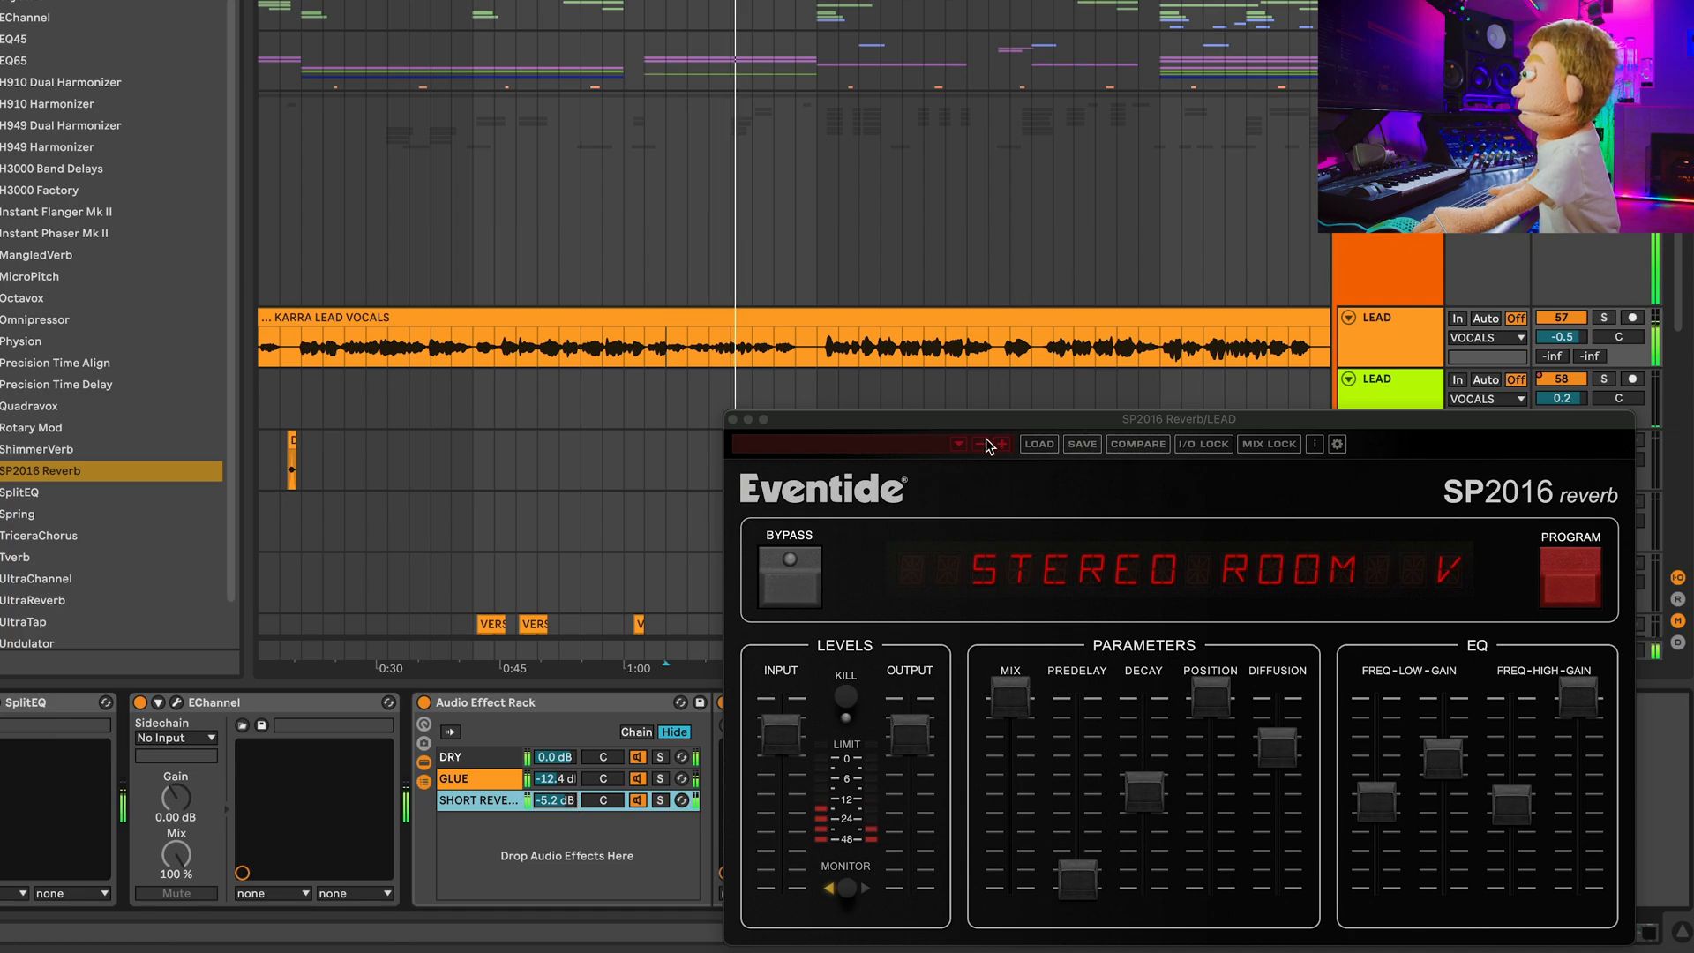
{"action": "left_click_drag", "start_coordinate": [974, 428], "coordinate": [725, 376]}
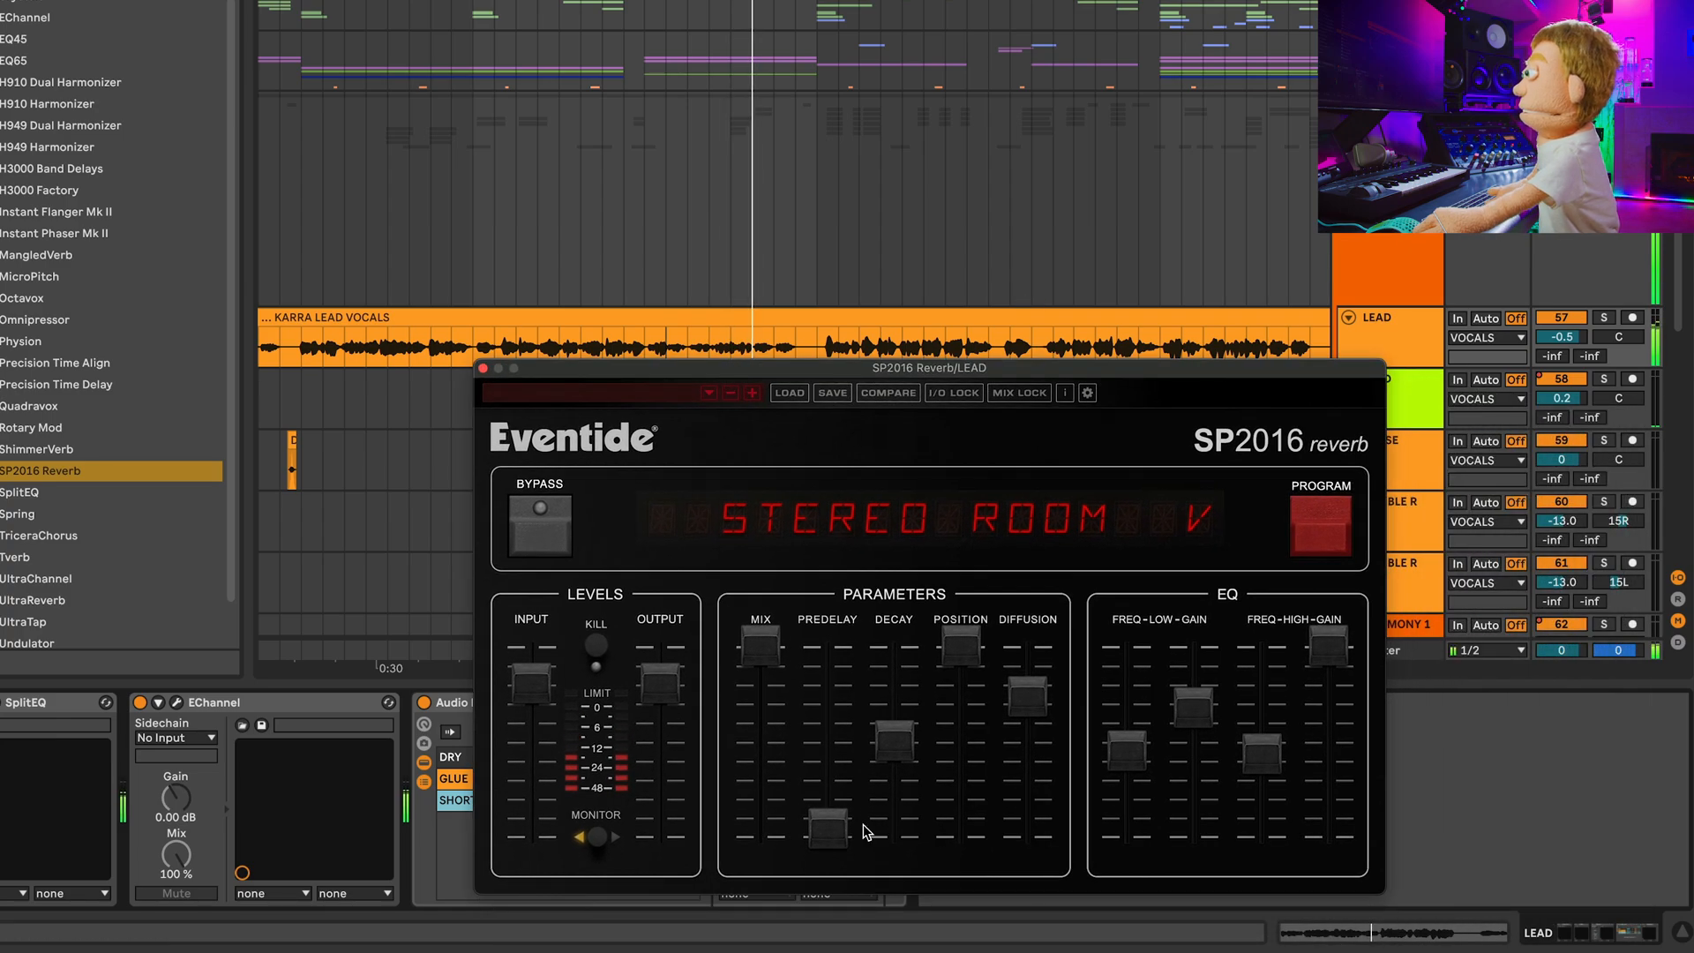
Raise the SP2016 decay to 4.9 s with position fully at the rear, and solo the lead vocal.
{"action": "left_click_drag", "start_coordinate": [900, 749], "coordinate": [899, 727]}
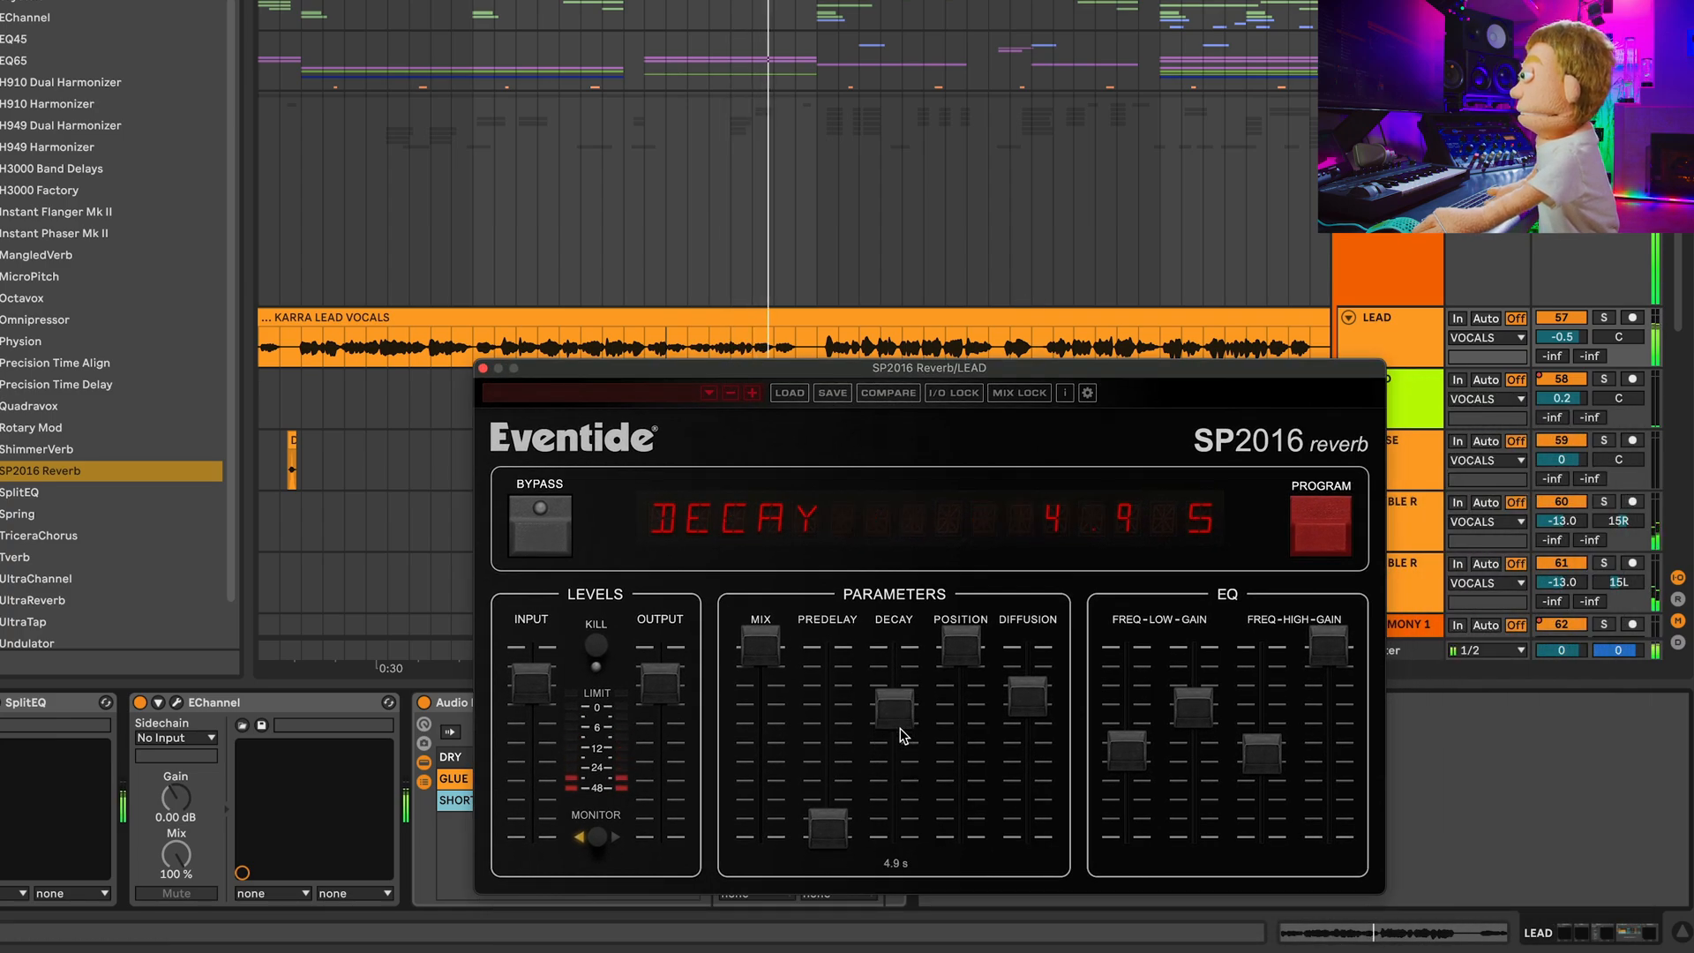
{"action": "left_click_drag", "start_coordinate": [966, 646], "coordinate": [963, 605]}
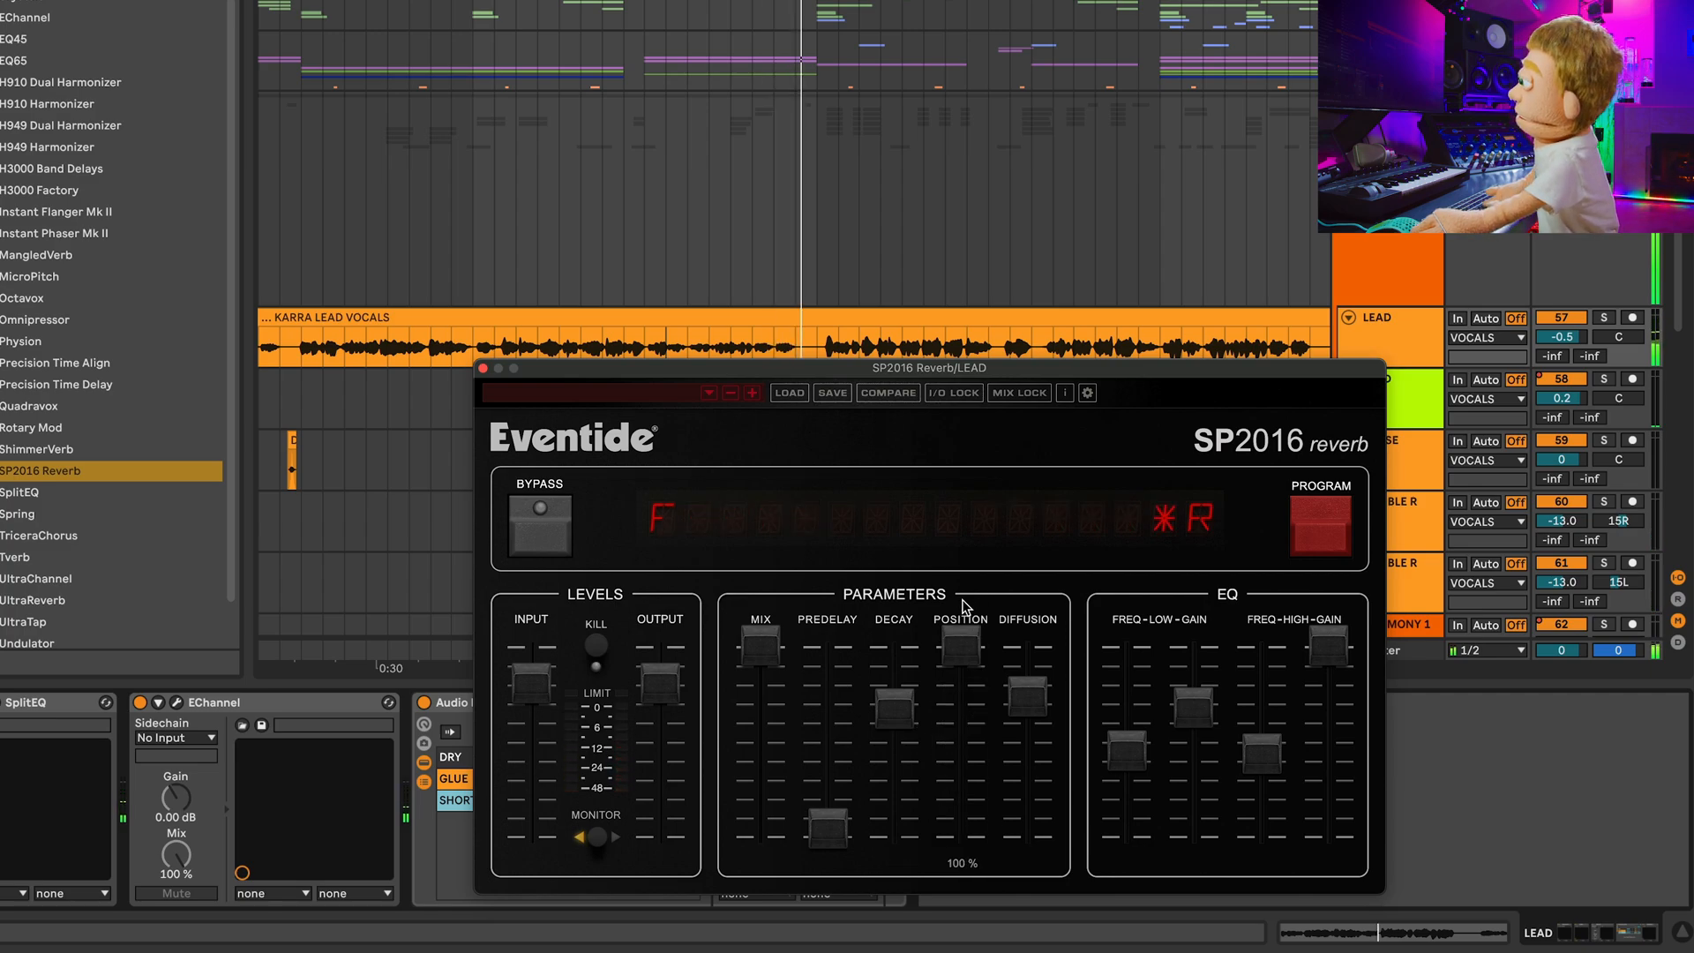
{"action": "left_click", "coordinate": [1605, 319]}
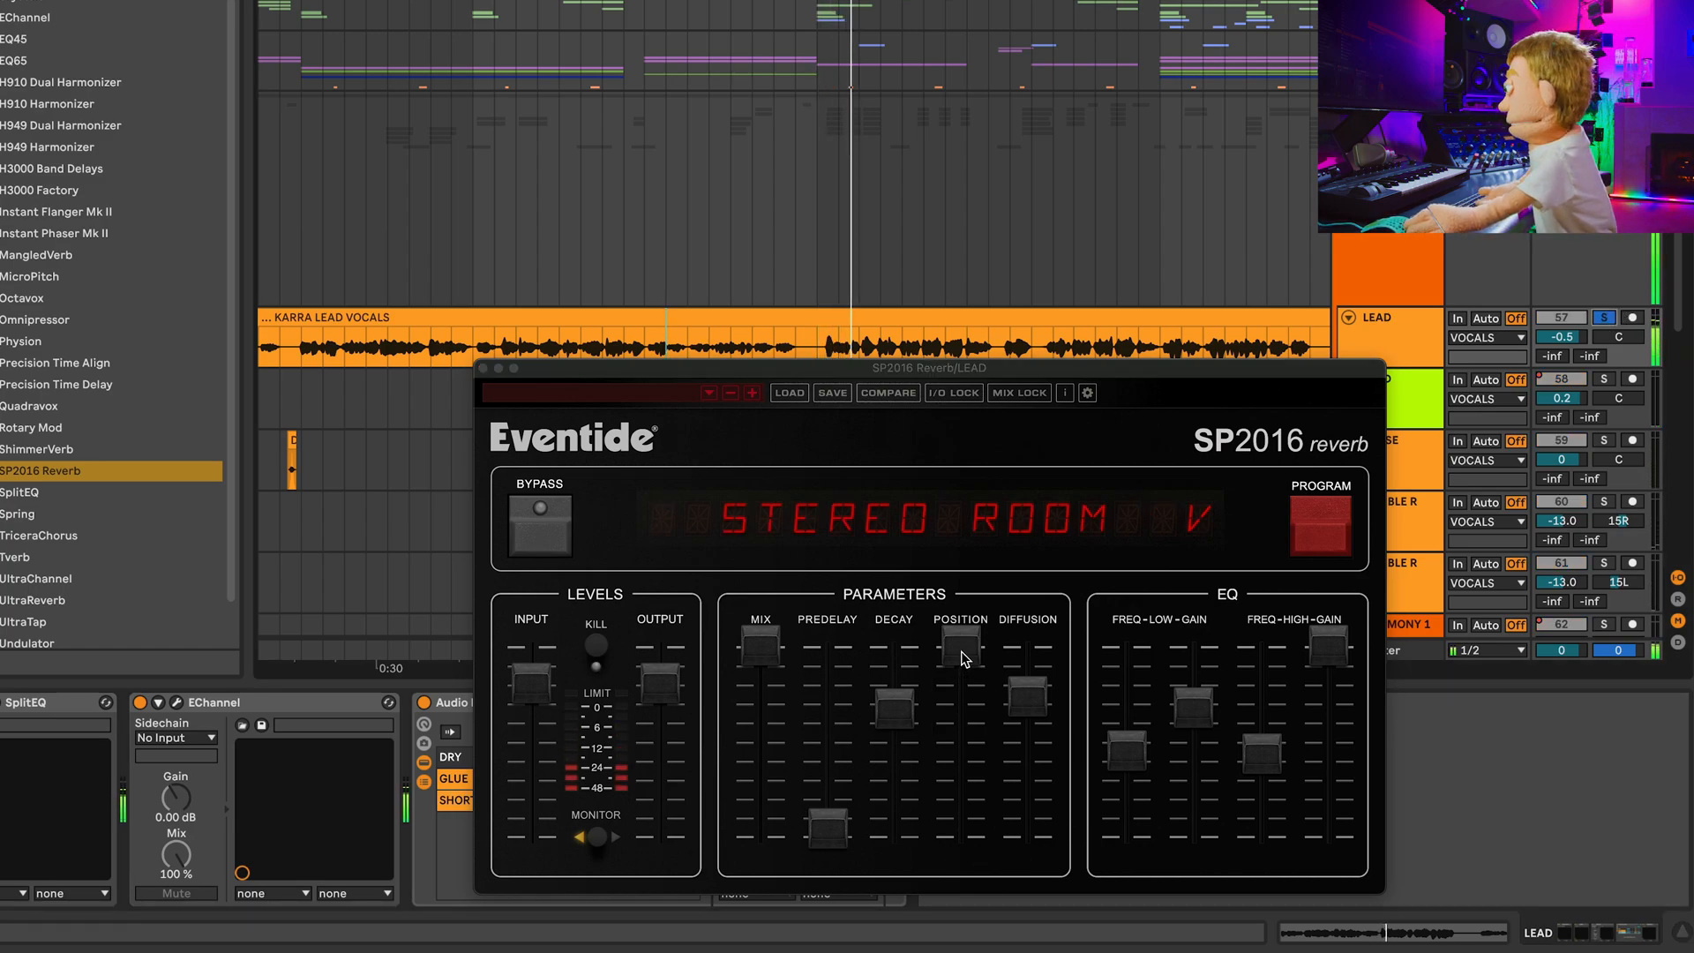
Compare the SP2016 position at 0 % and back at 100 %, shortening the decay in between.
{"action": "mouse_move", "coordinate": [961, 651]}
{"action": "left_mouse_down"}
{"action": "mouse_move", "coordinate": [968, 850]}
{"action": "mouse_move", "coordinate": [954, 831]}
{"action": "left_mouse_up"}
{"action": "left_click_drag", "start_coordinate": [903, 712], "coordinate": [912, 745]}
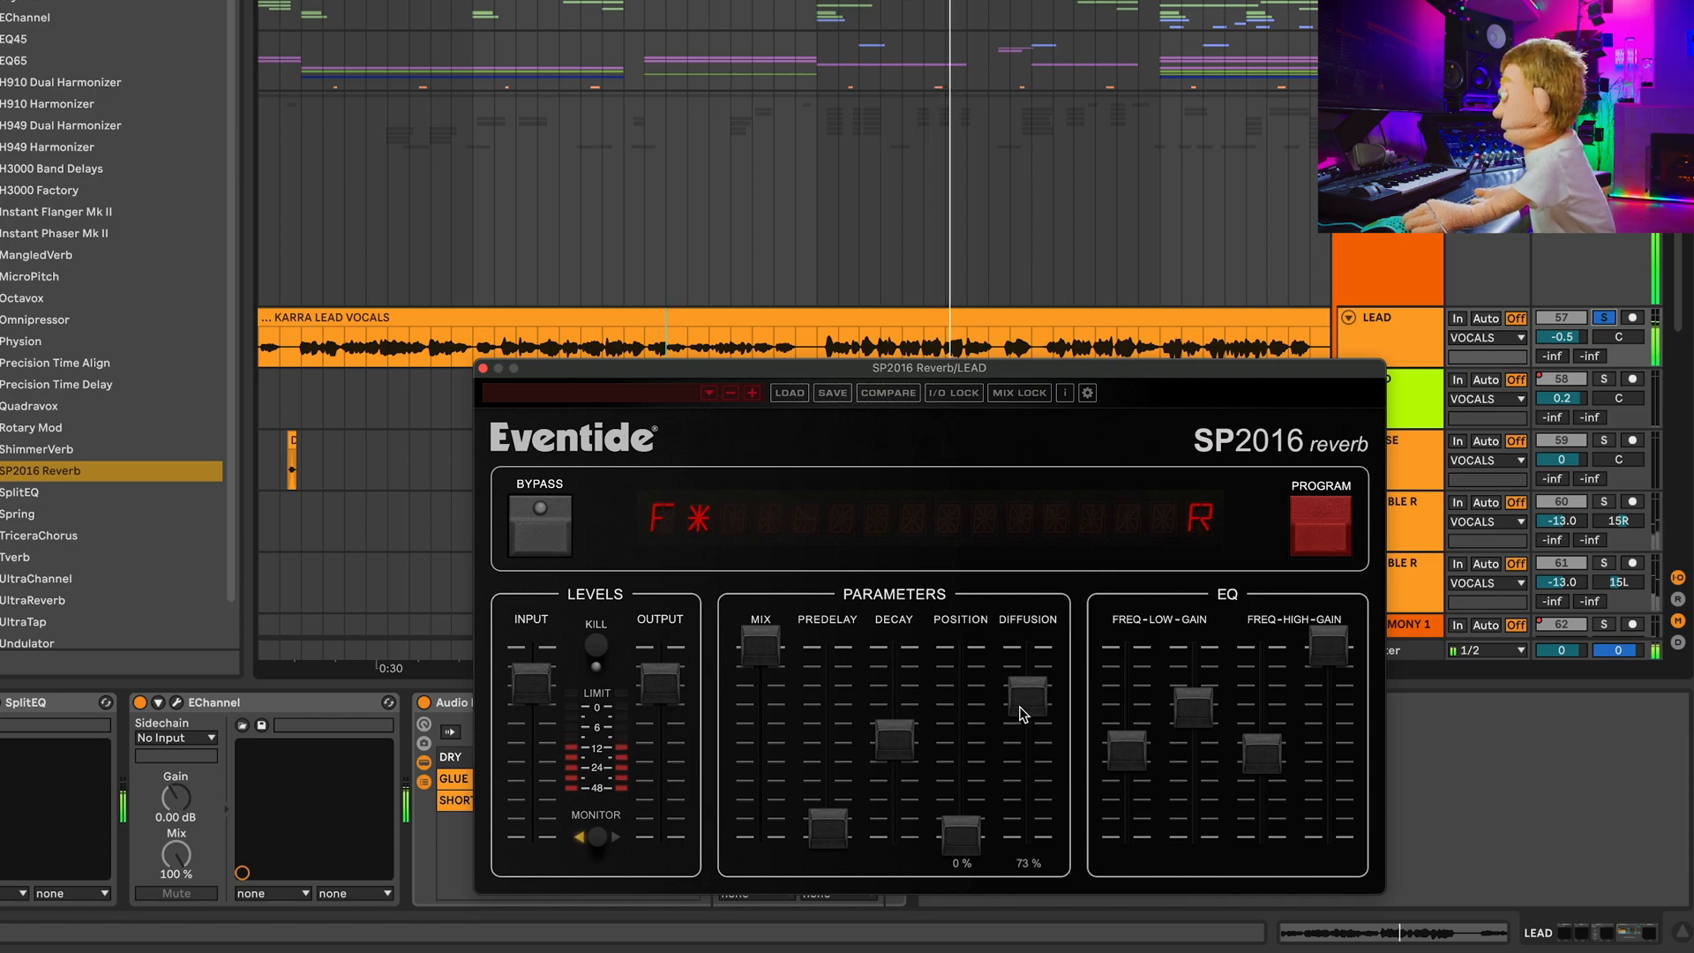
{"action": "left_click_drag", "start_coordinate": [971, 811], "coordinate": [982, 637]}
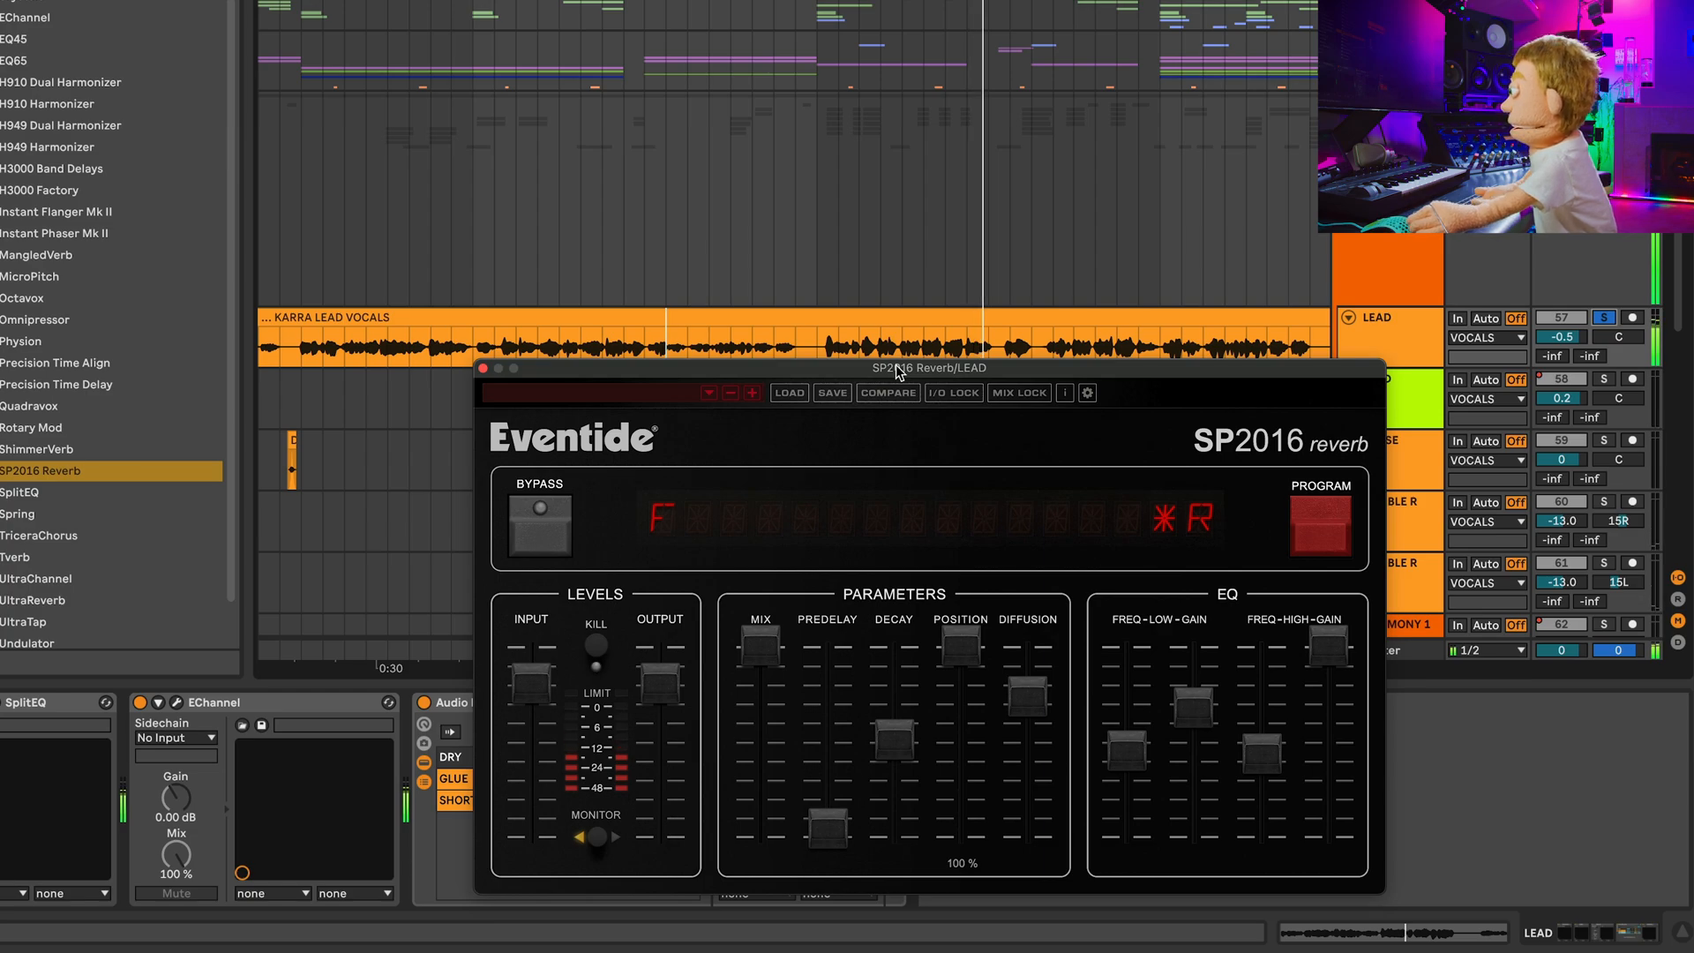
Lower the SP2016 position to the upper middle of its range, lengthen the decay slightly during playback, and close the plug-in window.
{"action": "left_click_drag", "start_coordinate": [896, 364], "coordinate": [827, 95]}
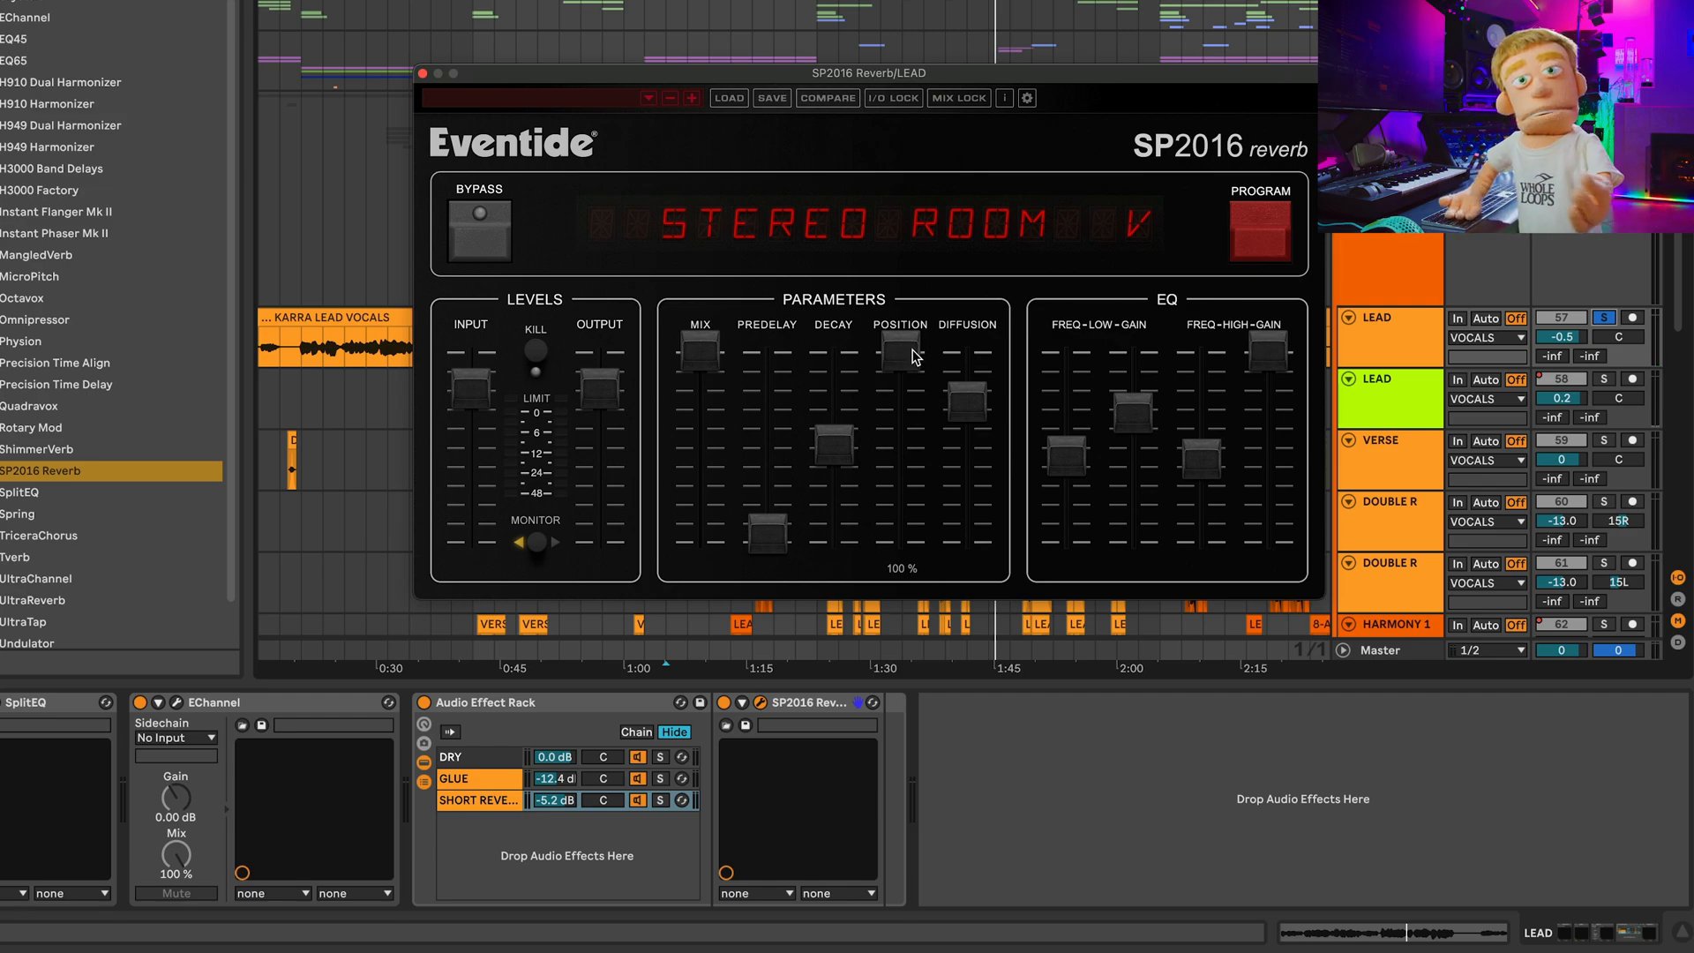
{"action": "key", "text": "space"}
{"action": "mouse_move", "coordinate": [902, 384]}
{"action": "left_mouse_down"}
{"action": "mouse_move", "coordinate": [913, 423]}
{"action": "mouse_move", "coordinate": [842, 415]}
{"action": "left_mouse_up"}
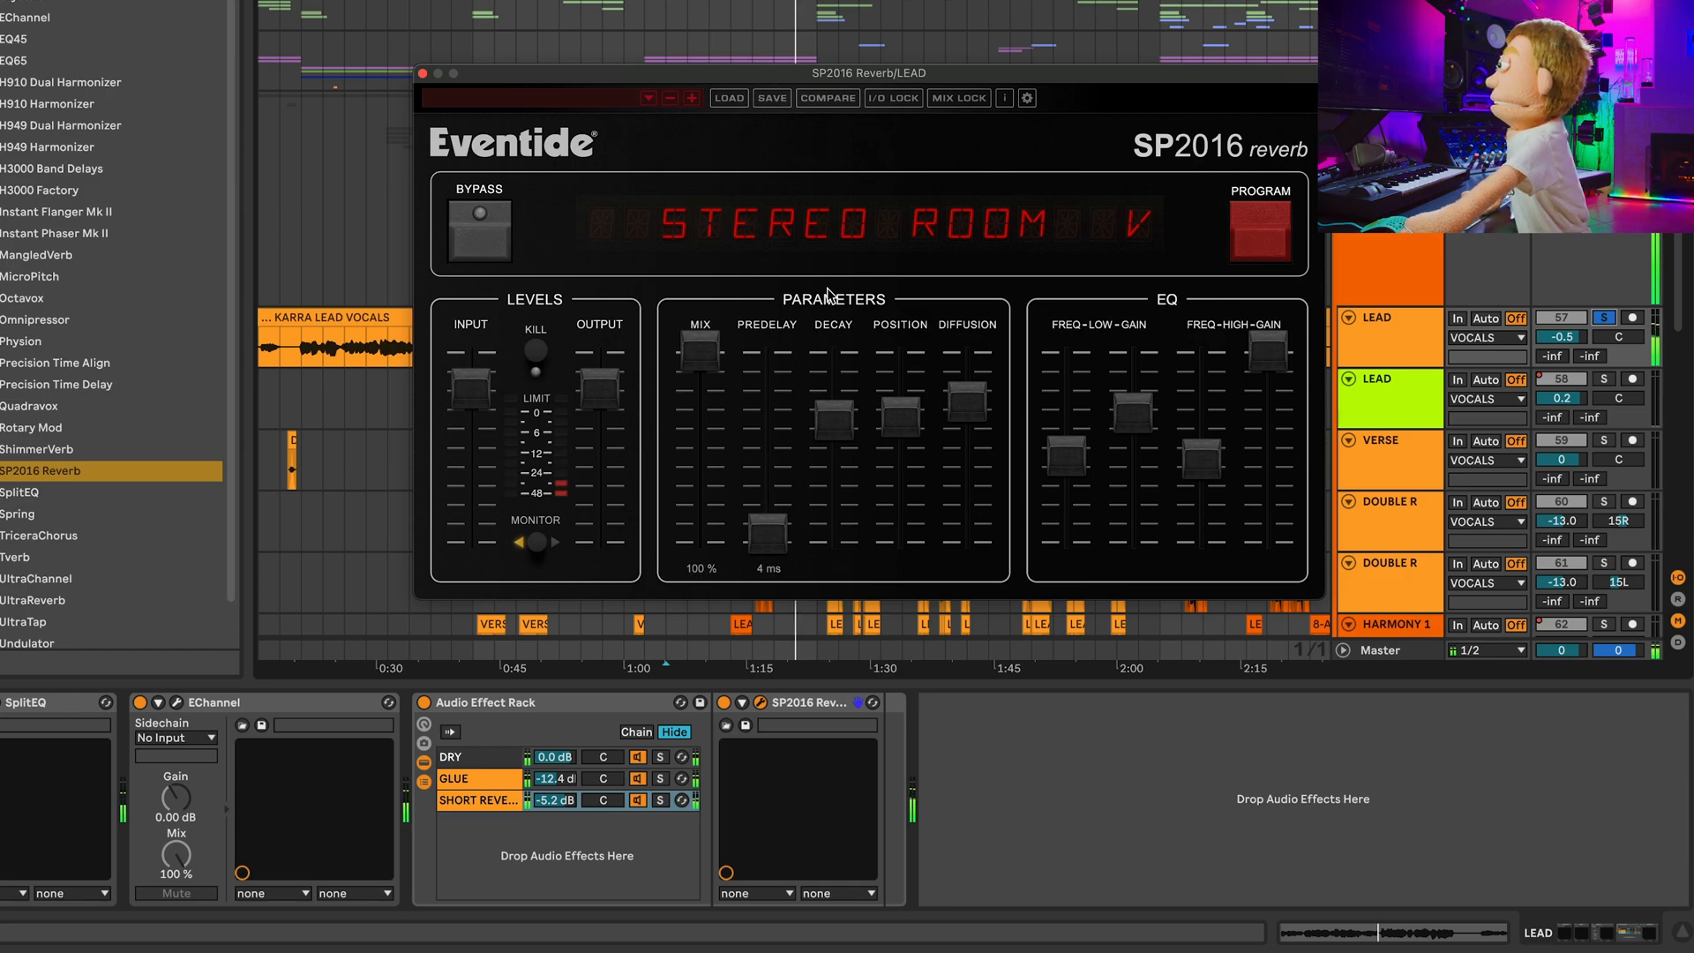
{"action": "left_click", "coordinate": [424, 75]}
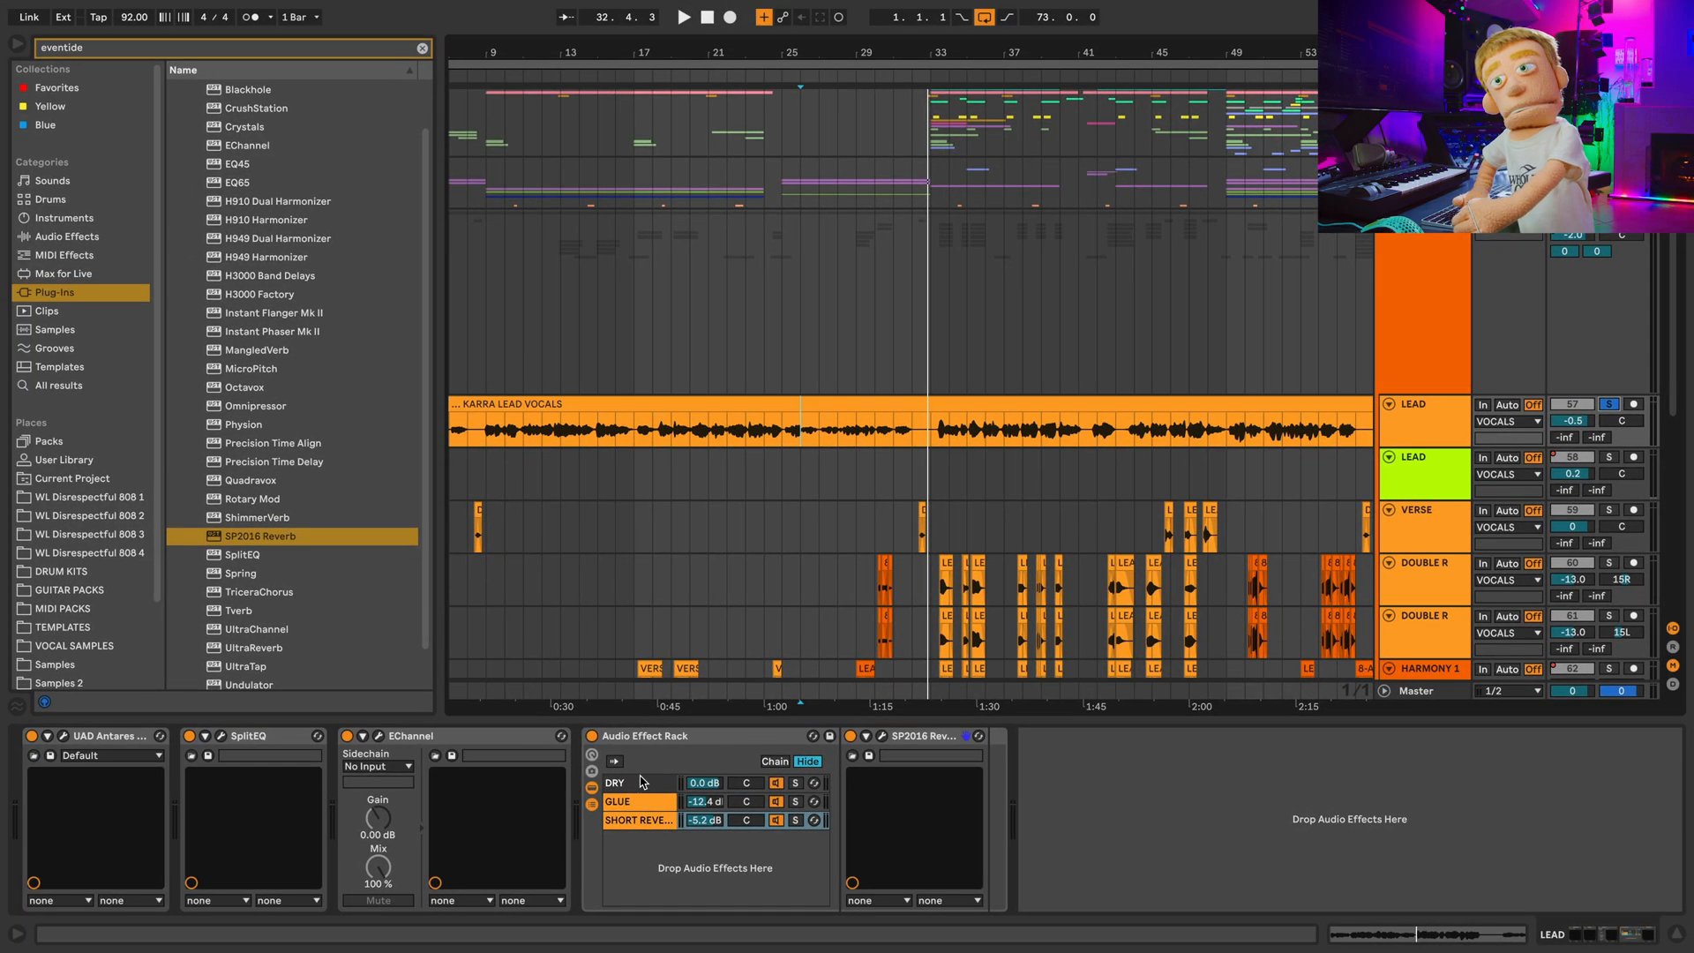
Add Blackhole on a new rack chain named LONG REVERB, and open its plug-in window.
{"action": "scroll", "coordinate": [276, 287], "scroll_direction": "up", "scroll_amount": 2}
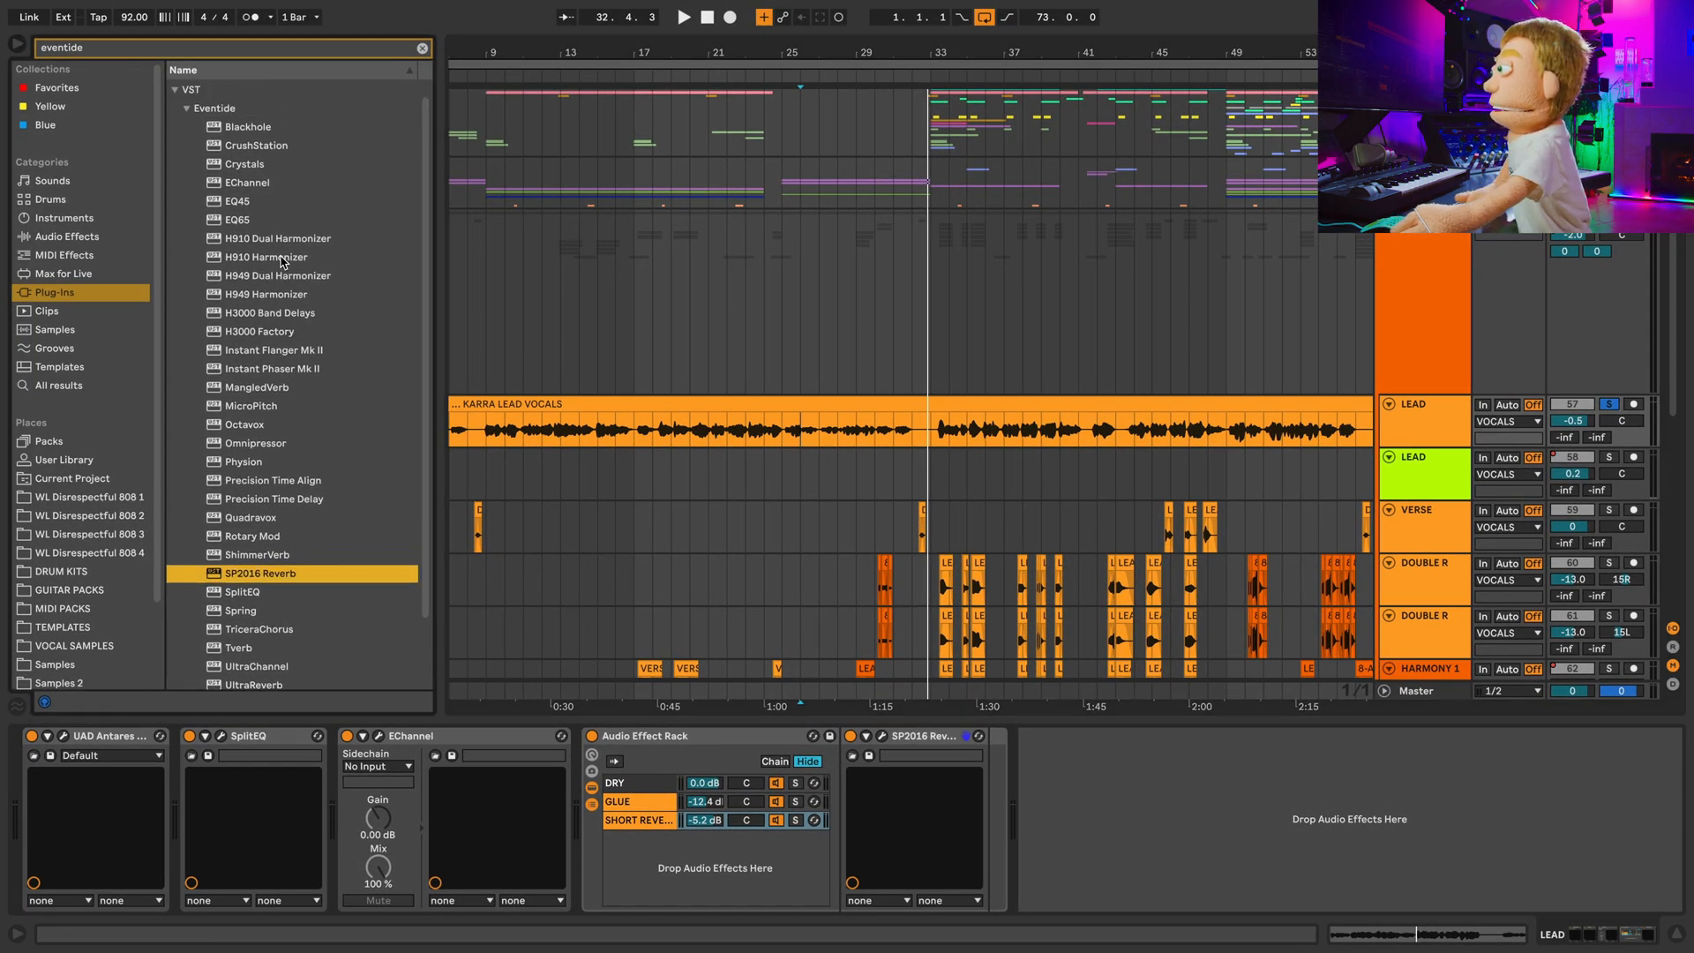
{"action": "left_click", "coordinate": [219, 131]}
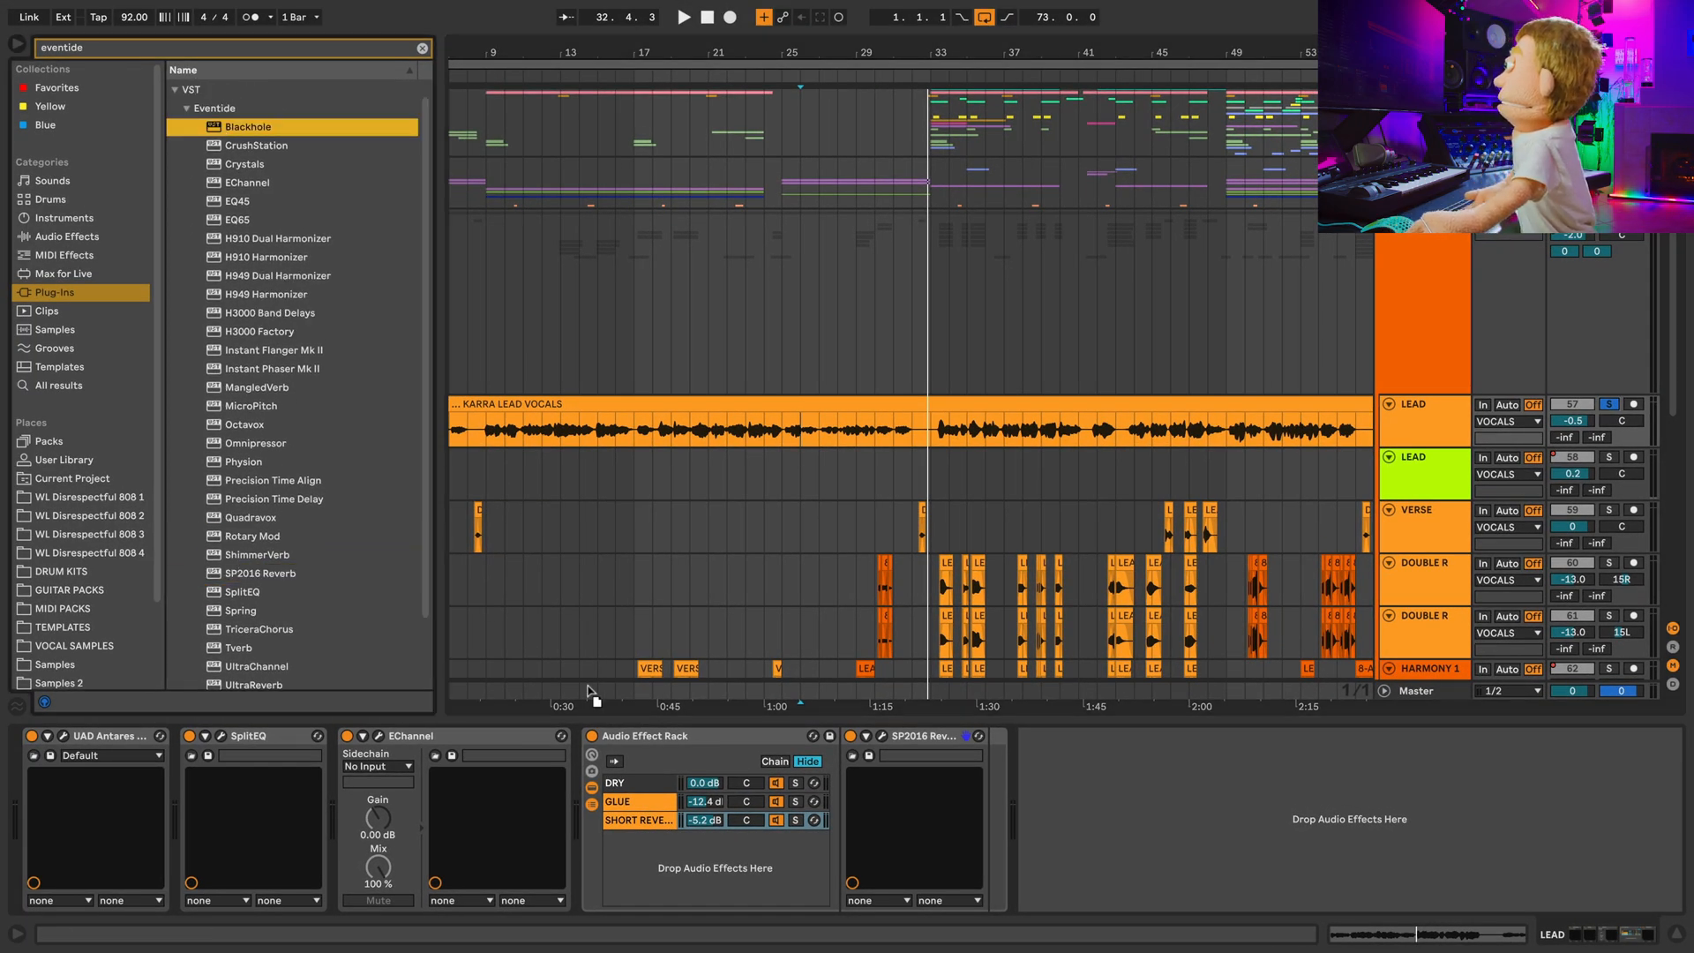
{"action": "left_click_drag", "start_coordinate": [591, 691], "coordinate": [630, 851]}
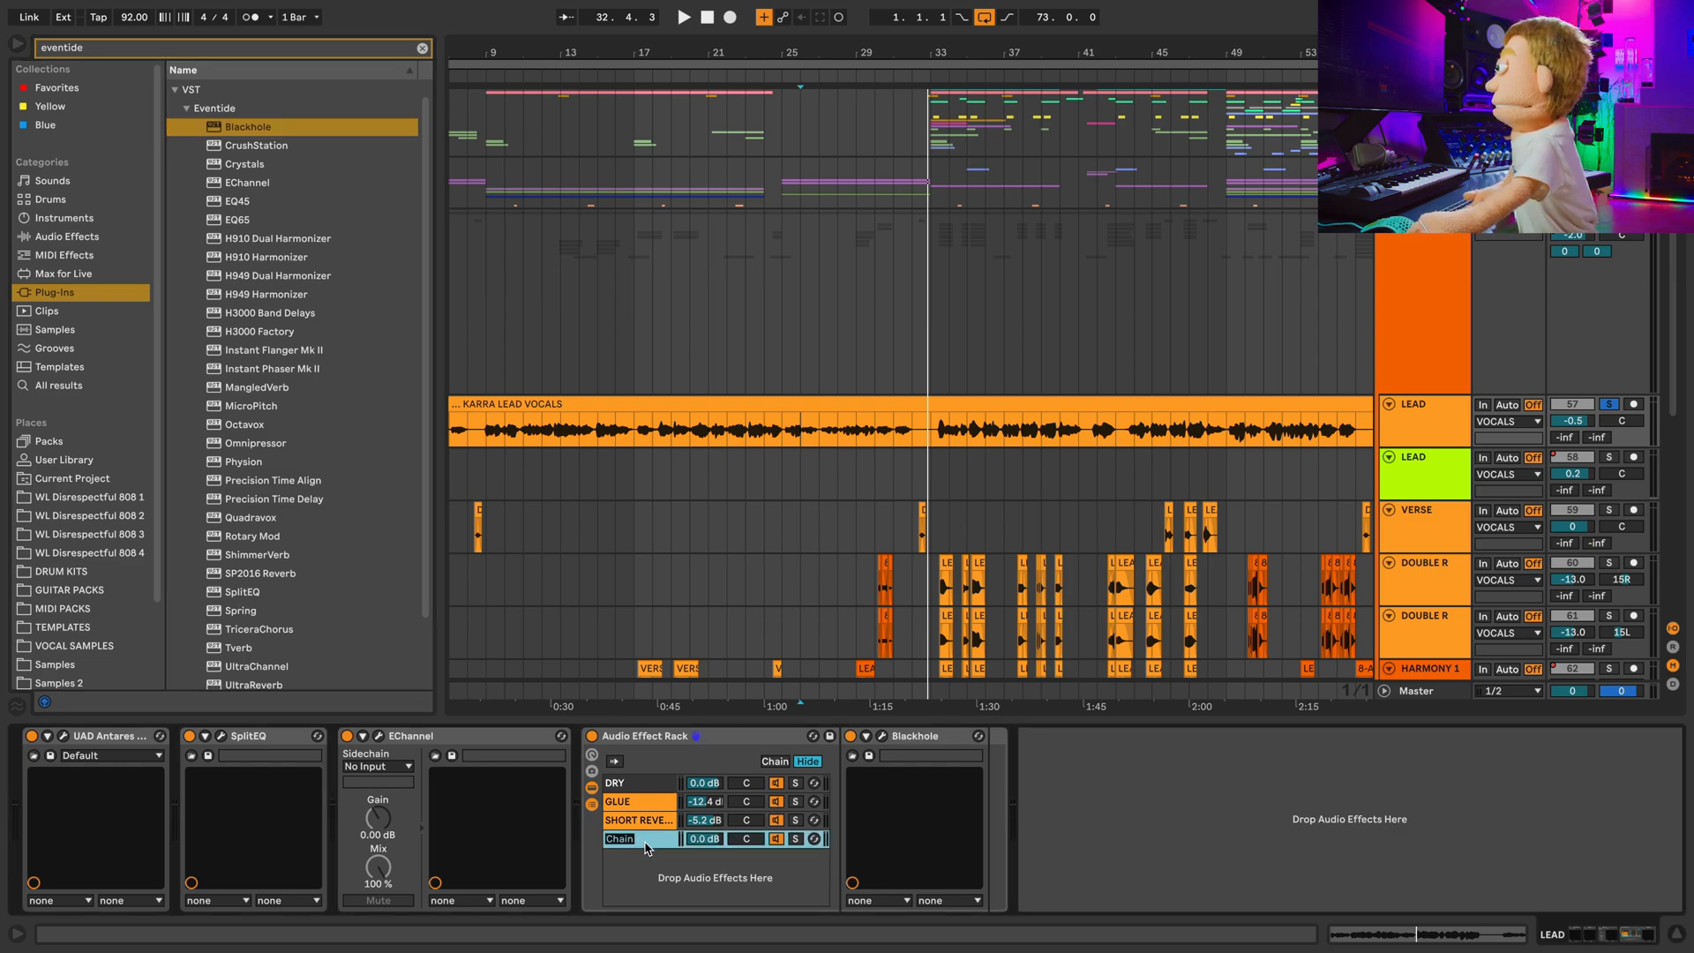
{"action": "left_click", "coordinate": [880, 737]}
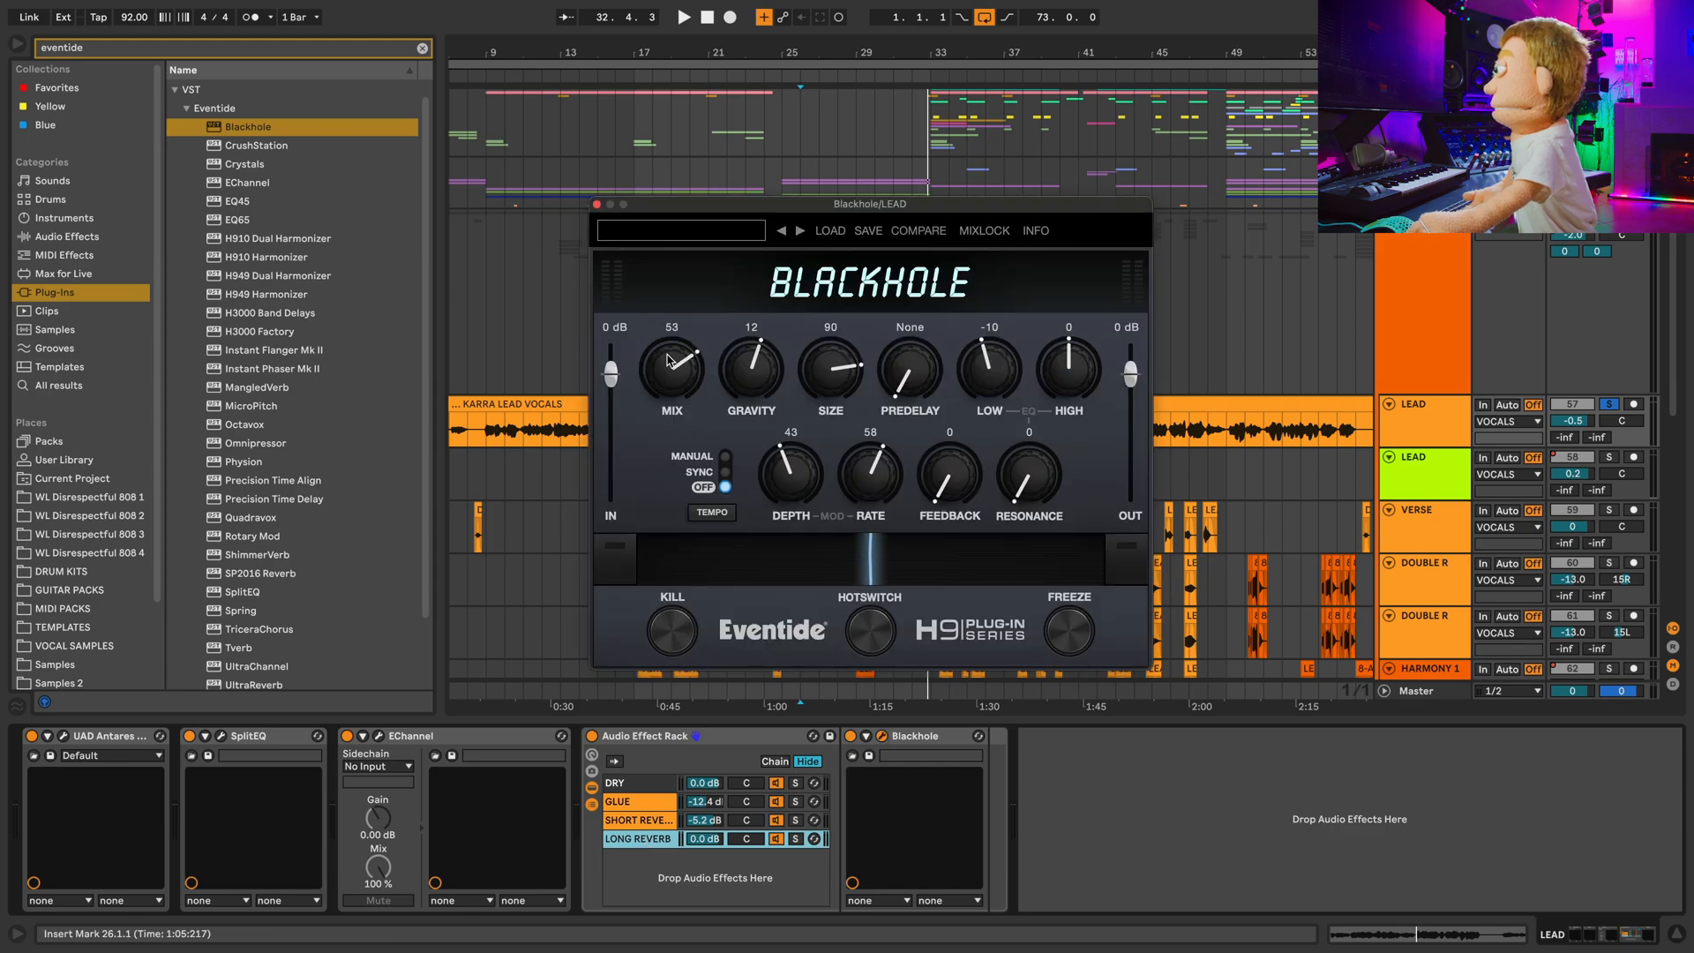
Set the Blackhole mix to 100 %, and balance SHORT REVERB at -6.2 dB and LONG REVERB at -9.0 dB during playback.
{"action": "left_click_drag", "start_coordinate": [813, 201], "coordinate": [538, 152]}
{"action": "key", "text": "space"}
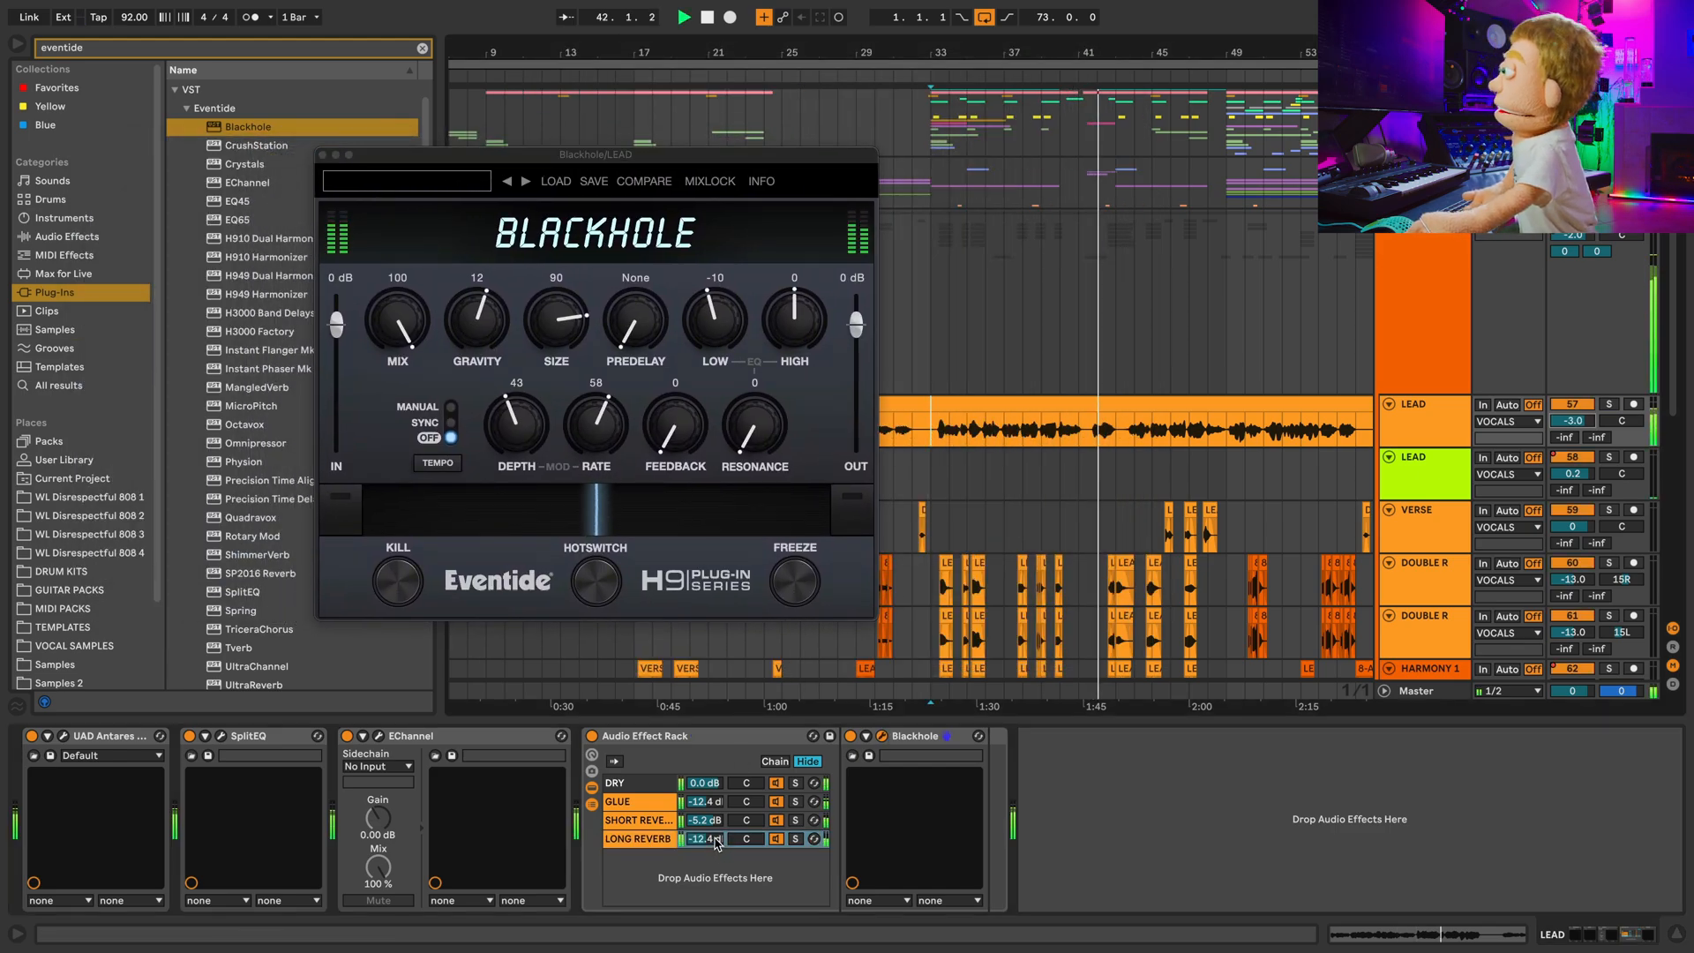
{"action": "left_click", "coordinate": [668, 825]}
{"action": "mouse_move", "coordinate": [704, 820]}
{"action": "left_mouse_down"}
{"action": "mouse_move", "coordinate": [704, 842]}
{"action": "mouse_move", "coordinate": [720, 810]}
{"action": "mouse_move", "coordinate": [705, 848]}
{"action": "left_mouse_up"}
{"action": "left_click", "coordinate": [705, 839]}
{"action": "key", "text": "space"}
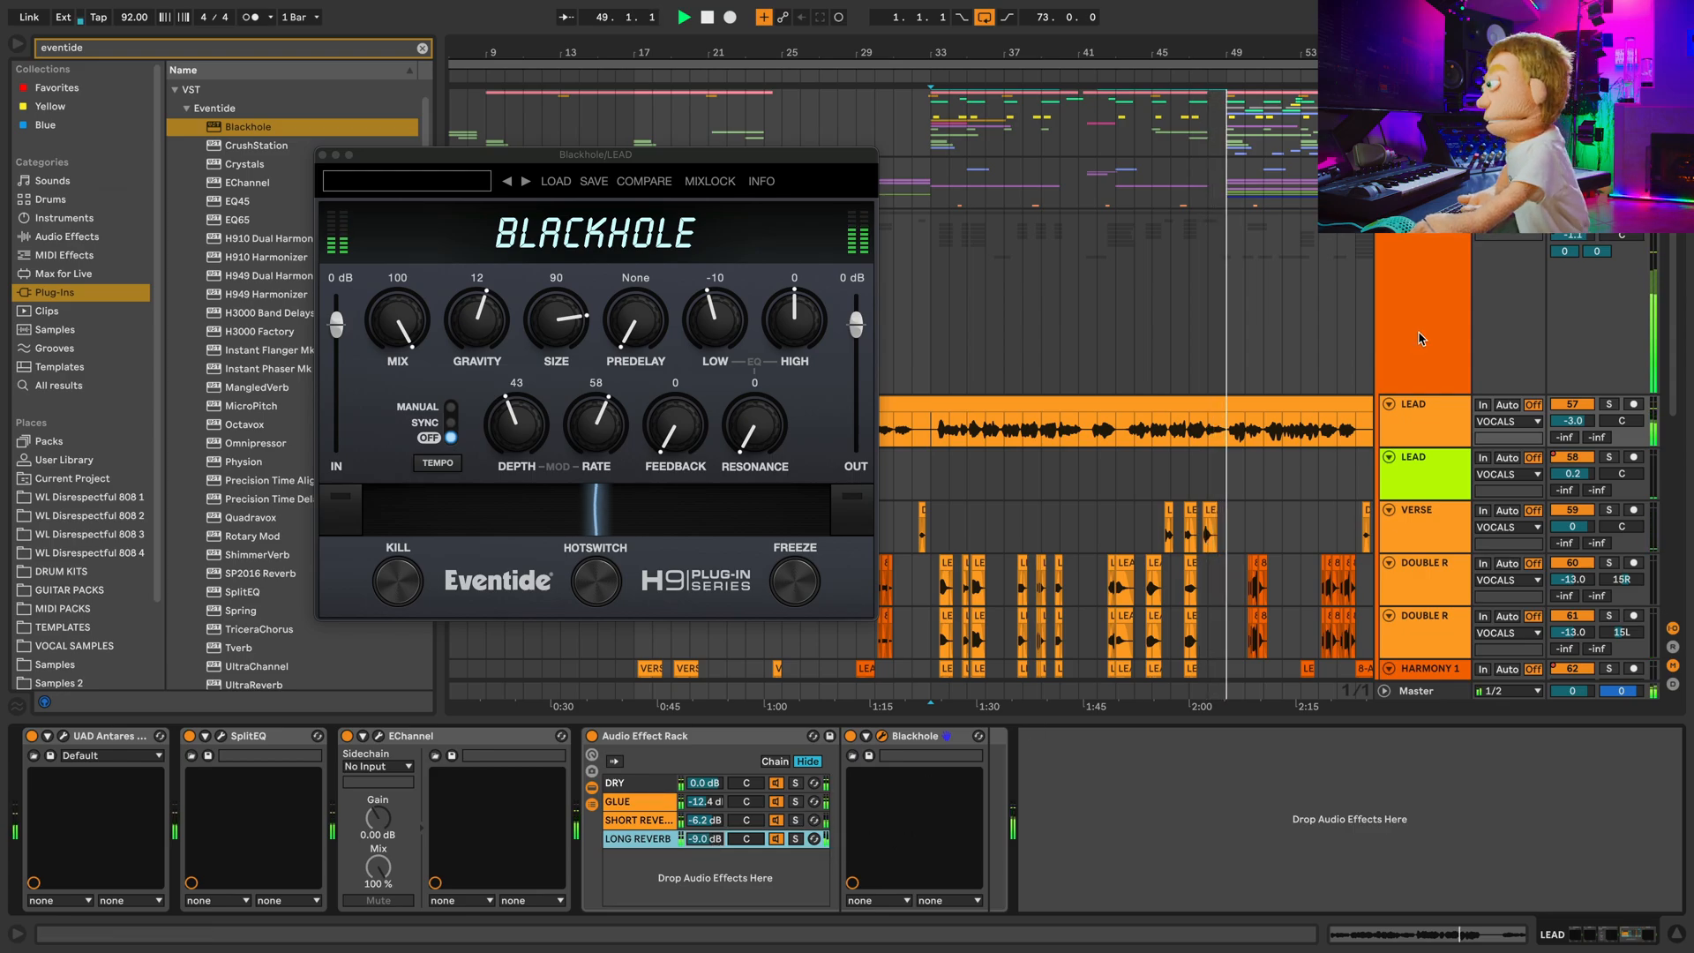
Place the insert point at bar 47 on the lead vocal and show the LONG REVERB chain's Speaker On automation.
{"action": "left_click_drag", "start_coordinate": [1235, 43], "coordinate": [1126, 478]}
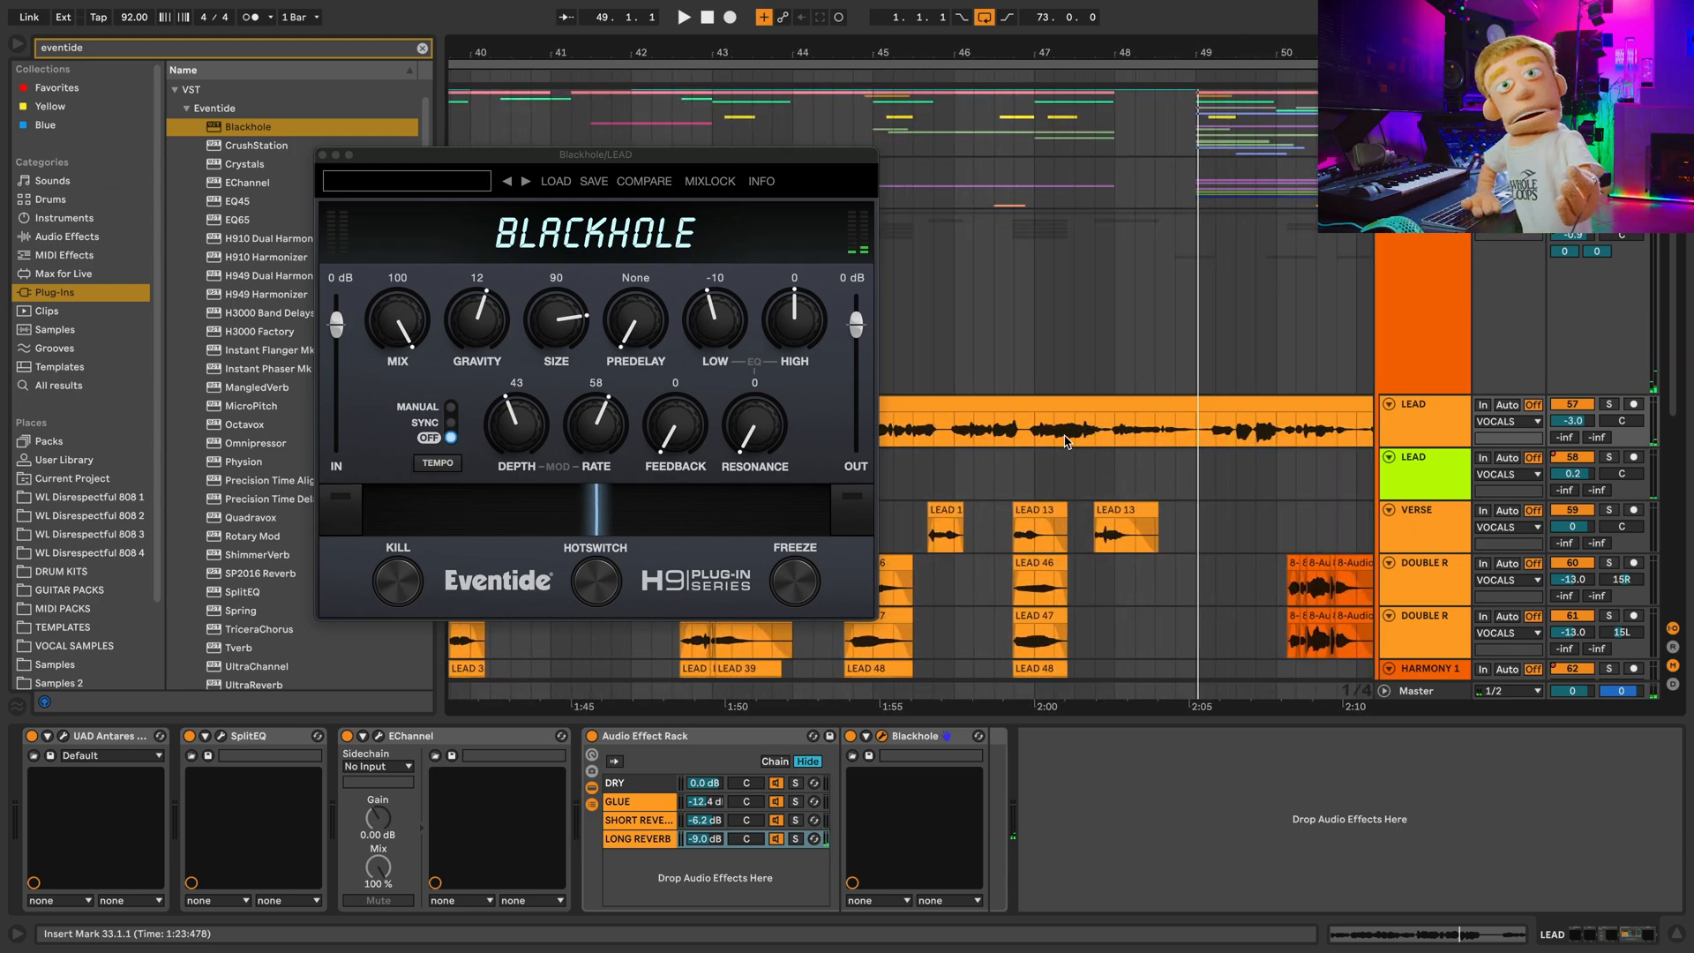
{"action": "left_click", "coordinate": [1034, 430]}
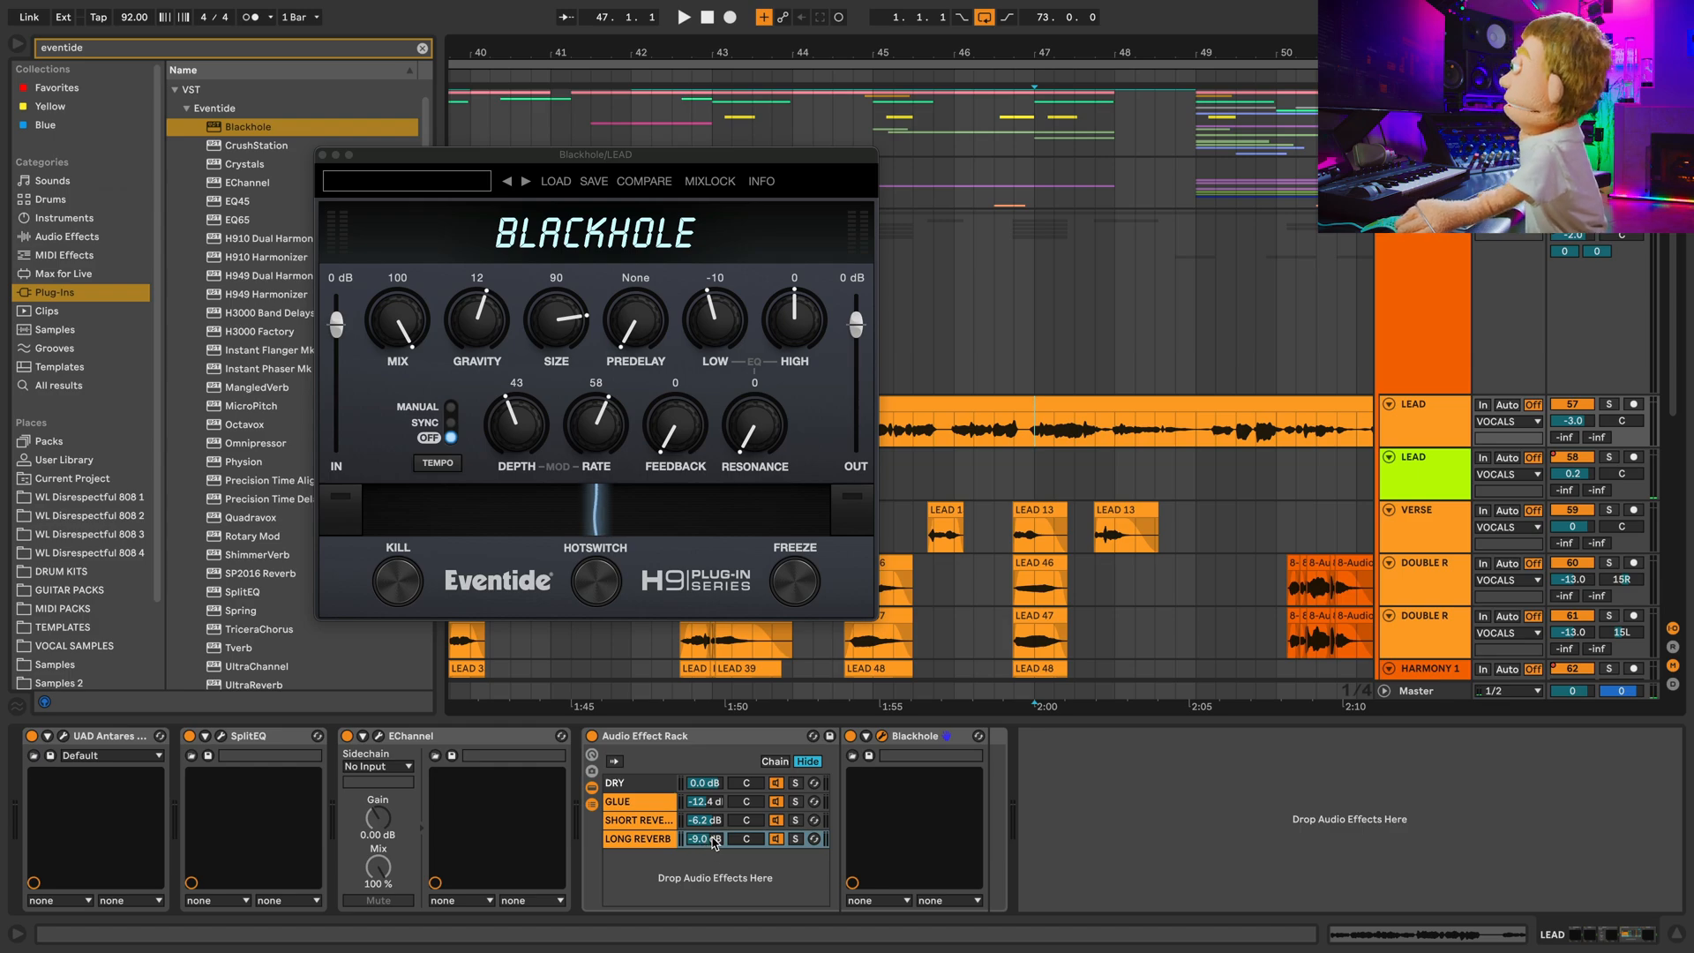
{"action": "right_click", "coordinate": [776, 839]}
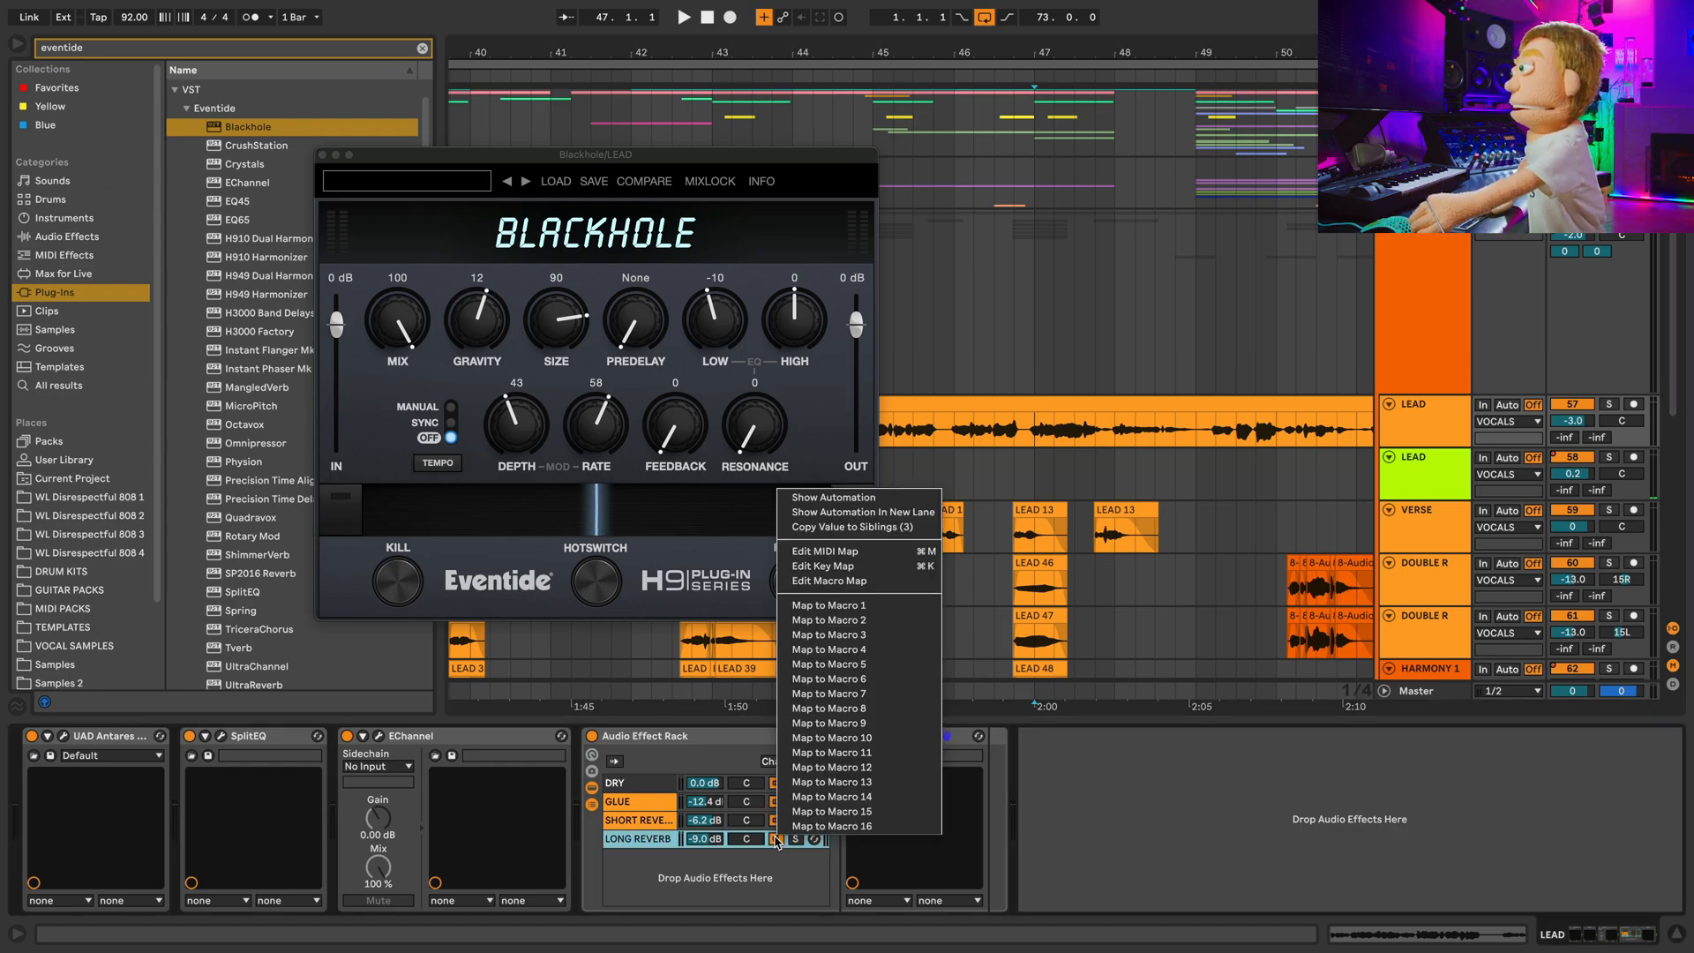
{"action": "left_click", "coordinate": [823, 500]}
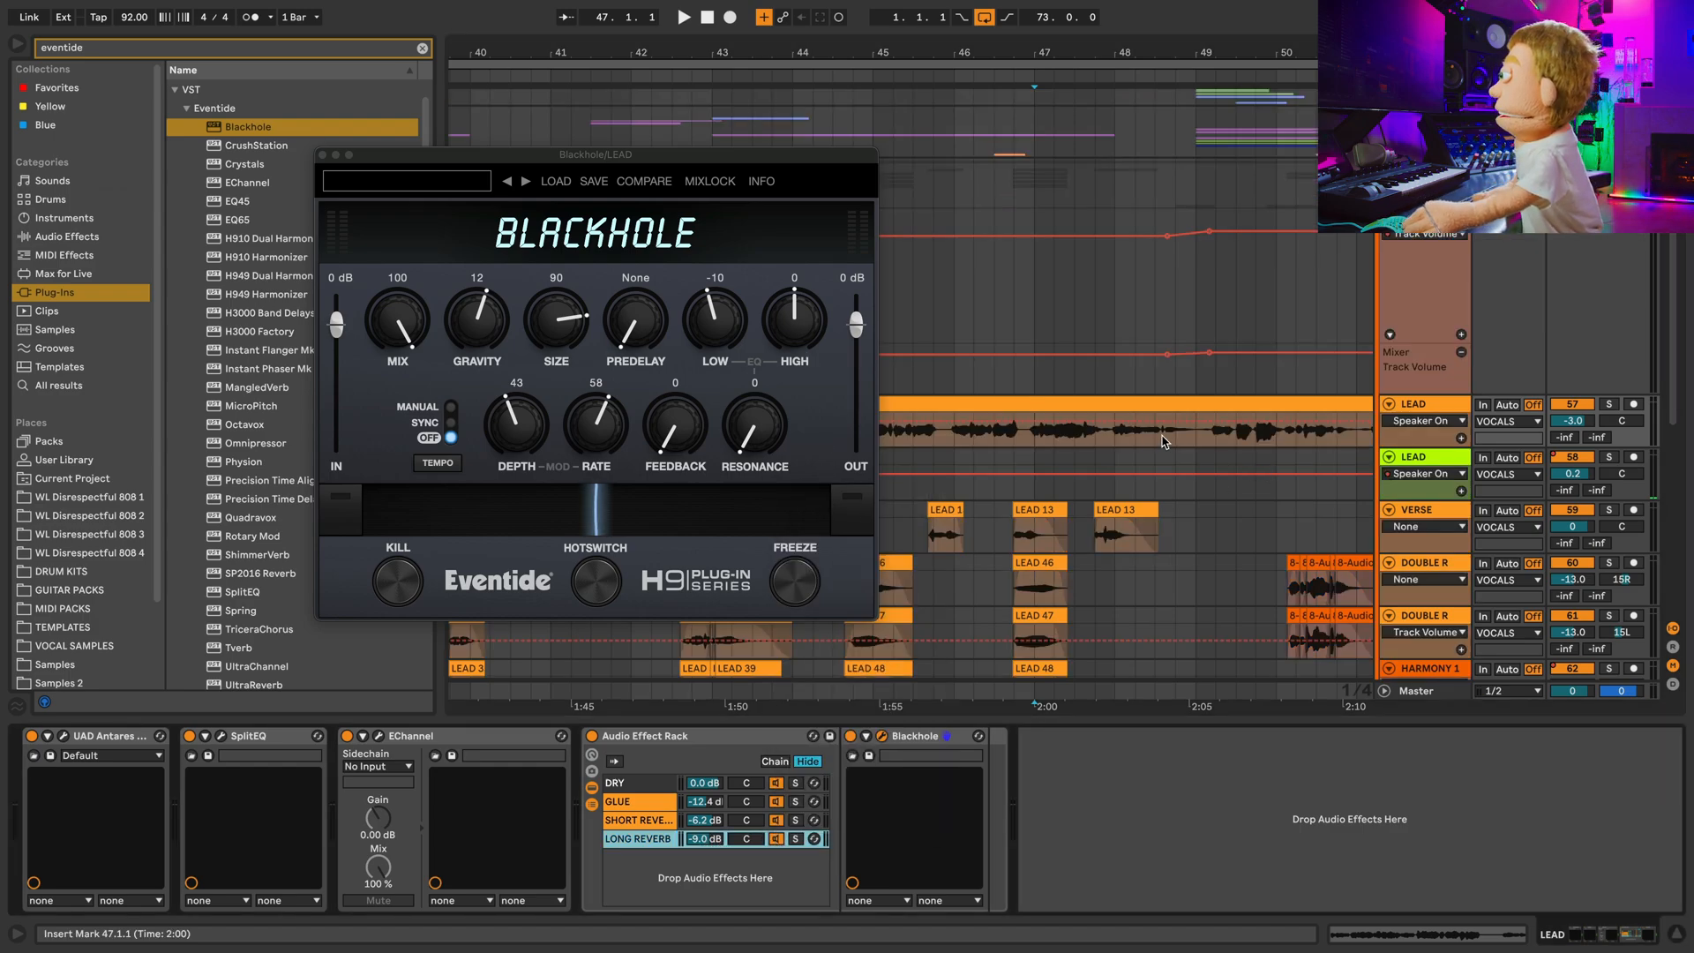
Automate the LONG REVERB chain off across the lead phrase ending at bar 49, audition it, and narrow the switched-off range to bar 48.
{"action": "left_click_drag", "start_coordinate": [1034, 444], "coordinate": [1198, 441]}
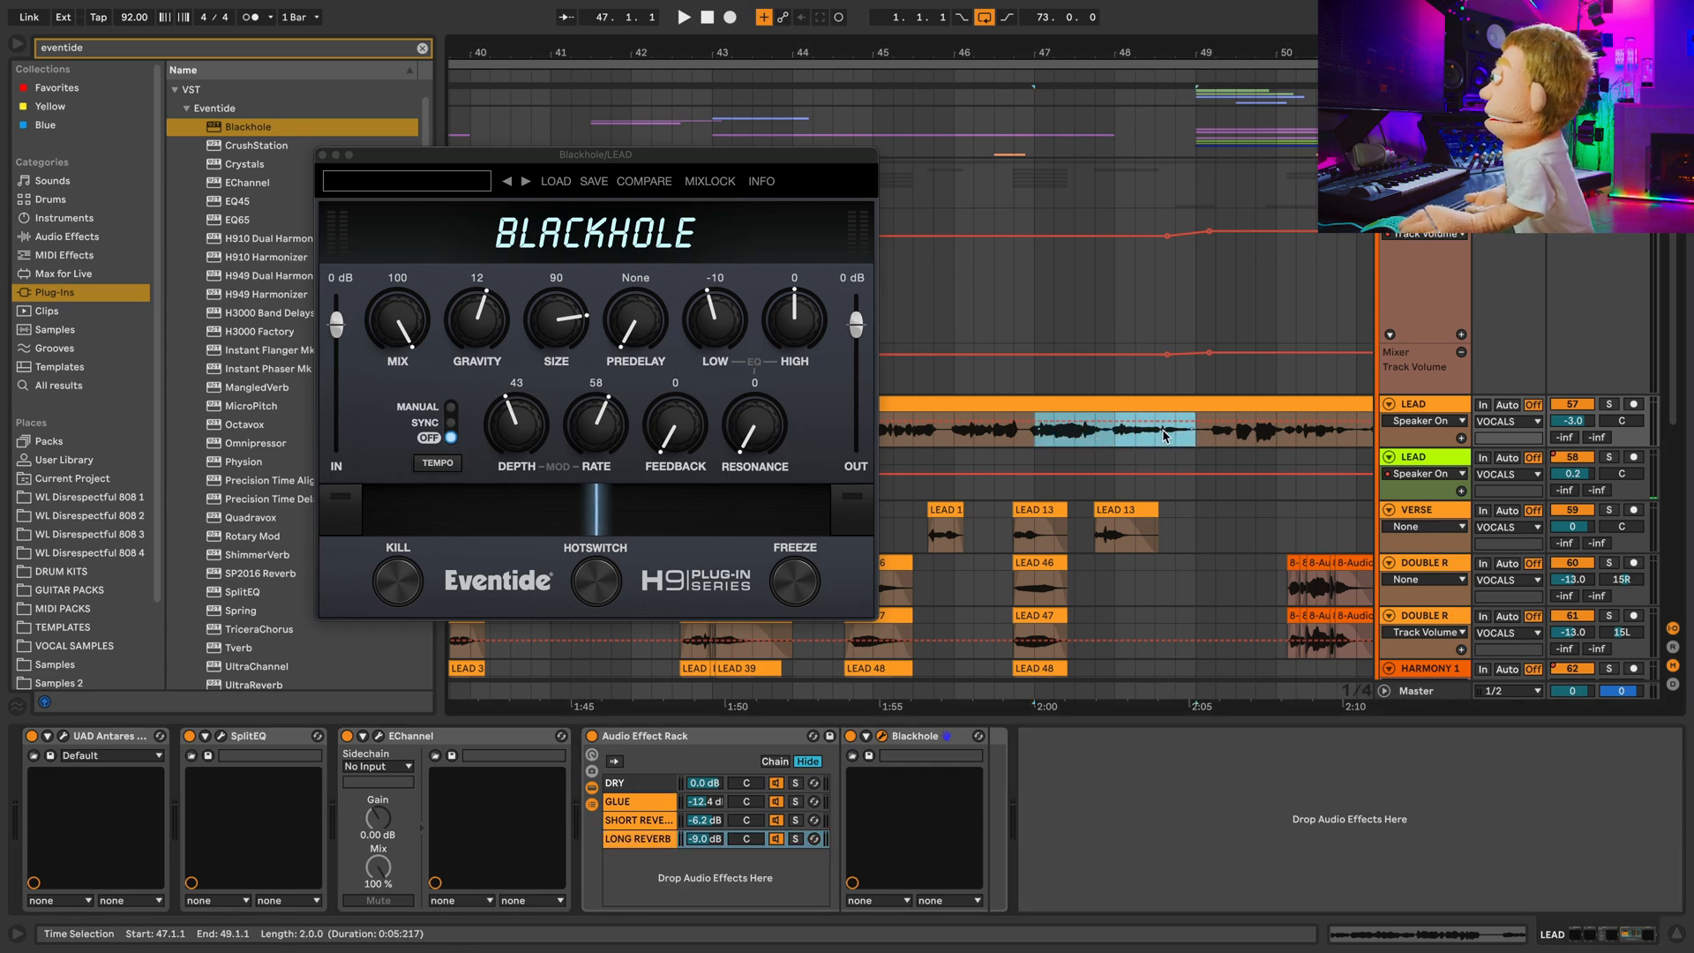
{"action": "left_click", "coordinate": [1124, 455]}
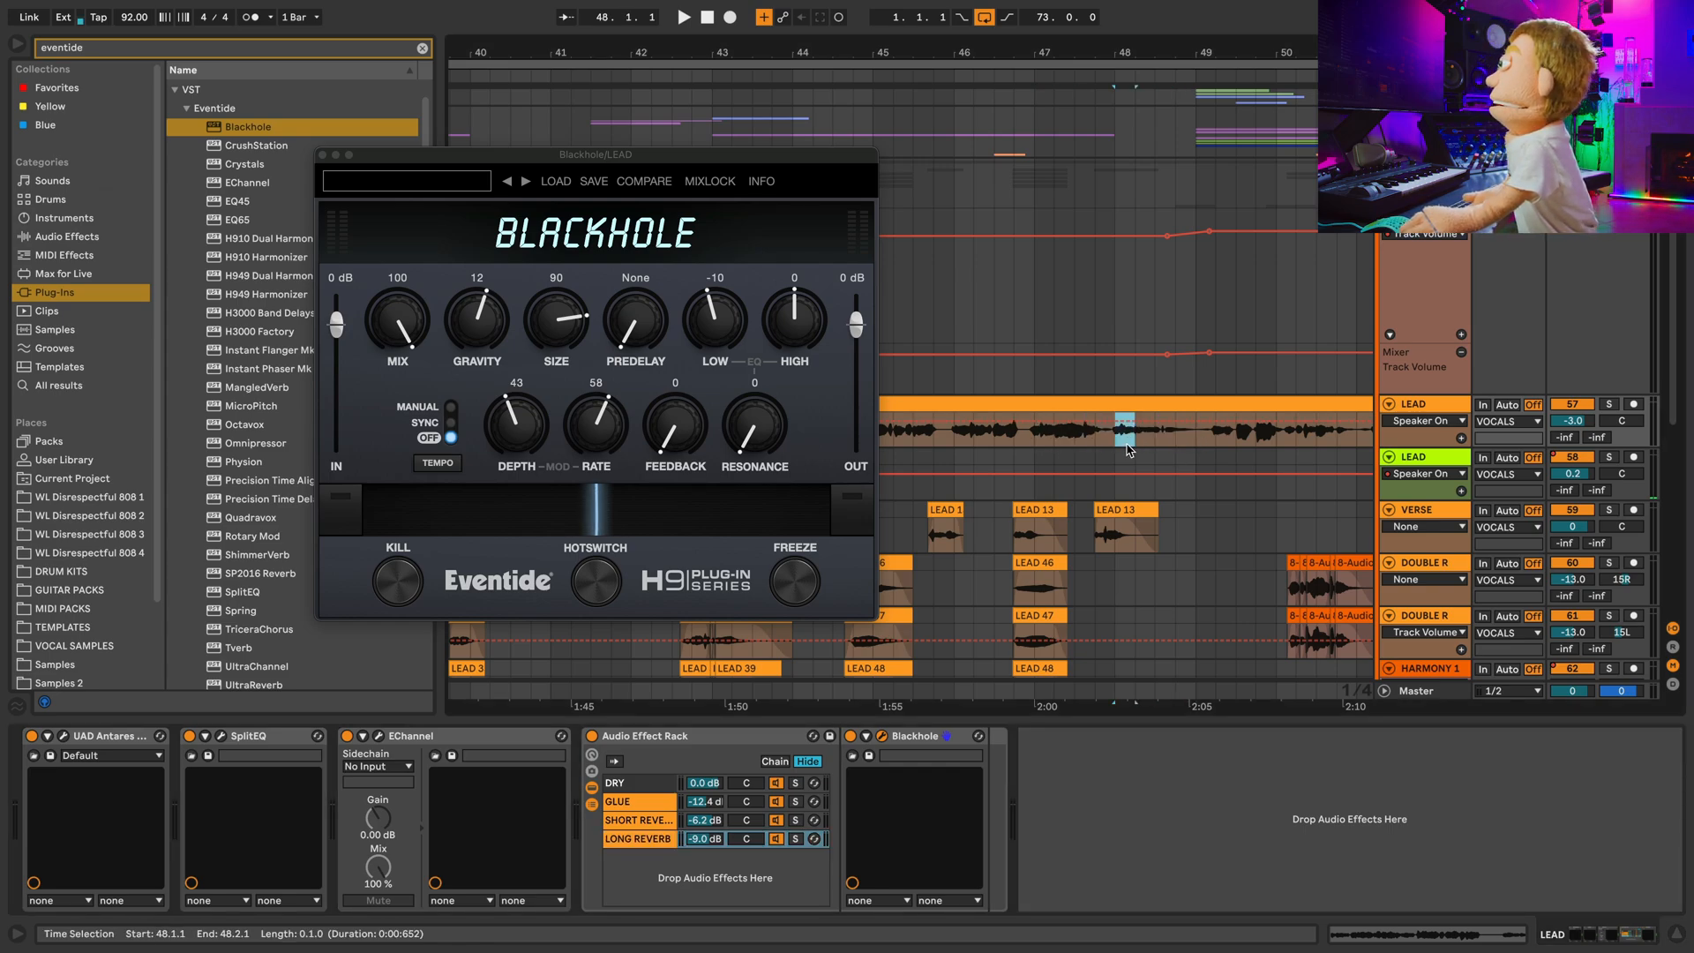
{"action": "left_click_drag", "start_coordinate": [1198, 437], "coordinate": [1024, 437]}
{"action": "key", "text": "space"}
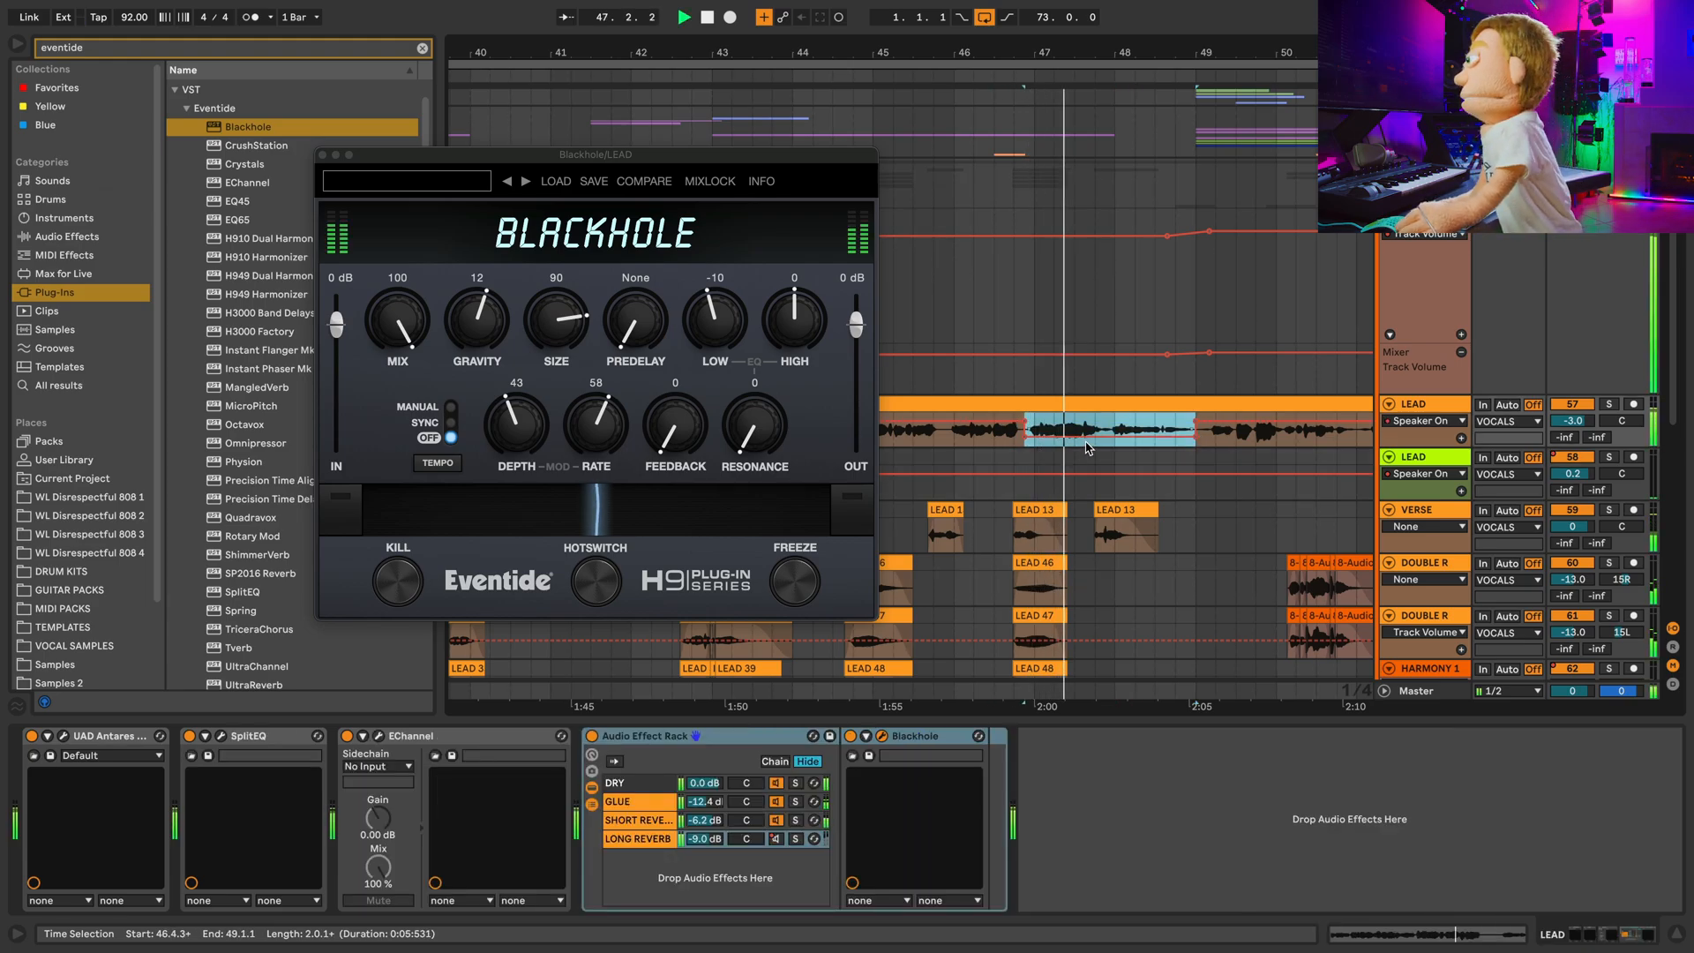
{"action": "key", "text": "space"}
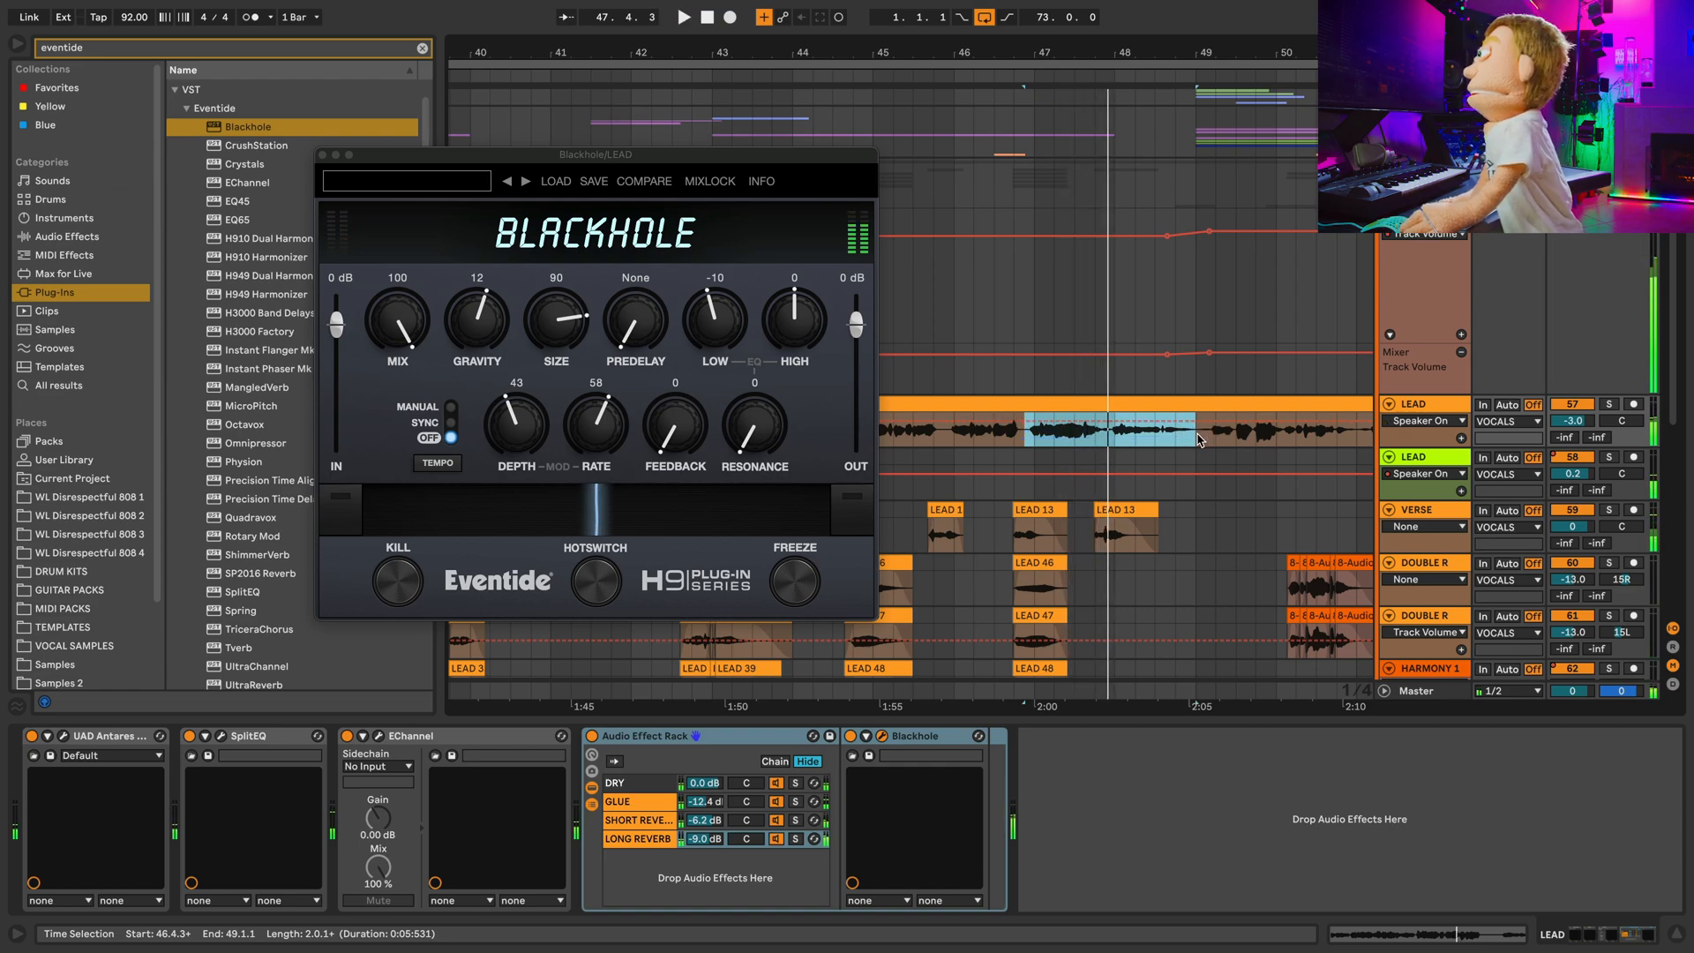
{"action": "left_click_drag", "start_coordinate": [1198, 437], "coordinate": [1118, 438]}
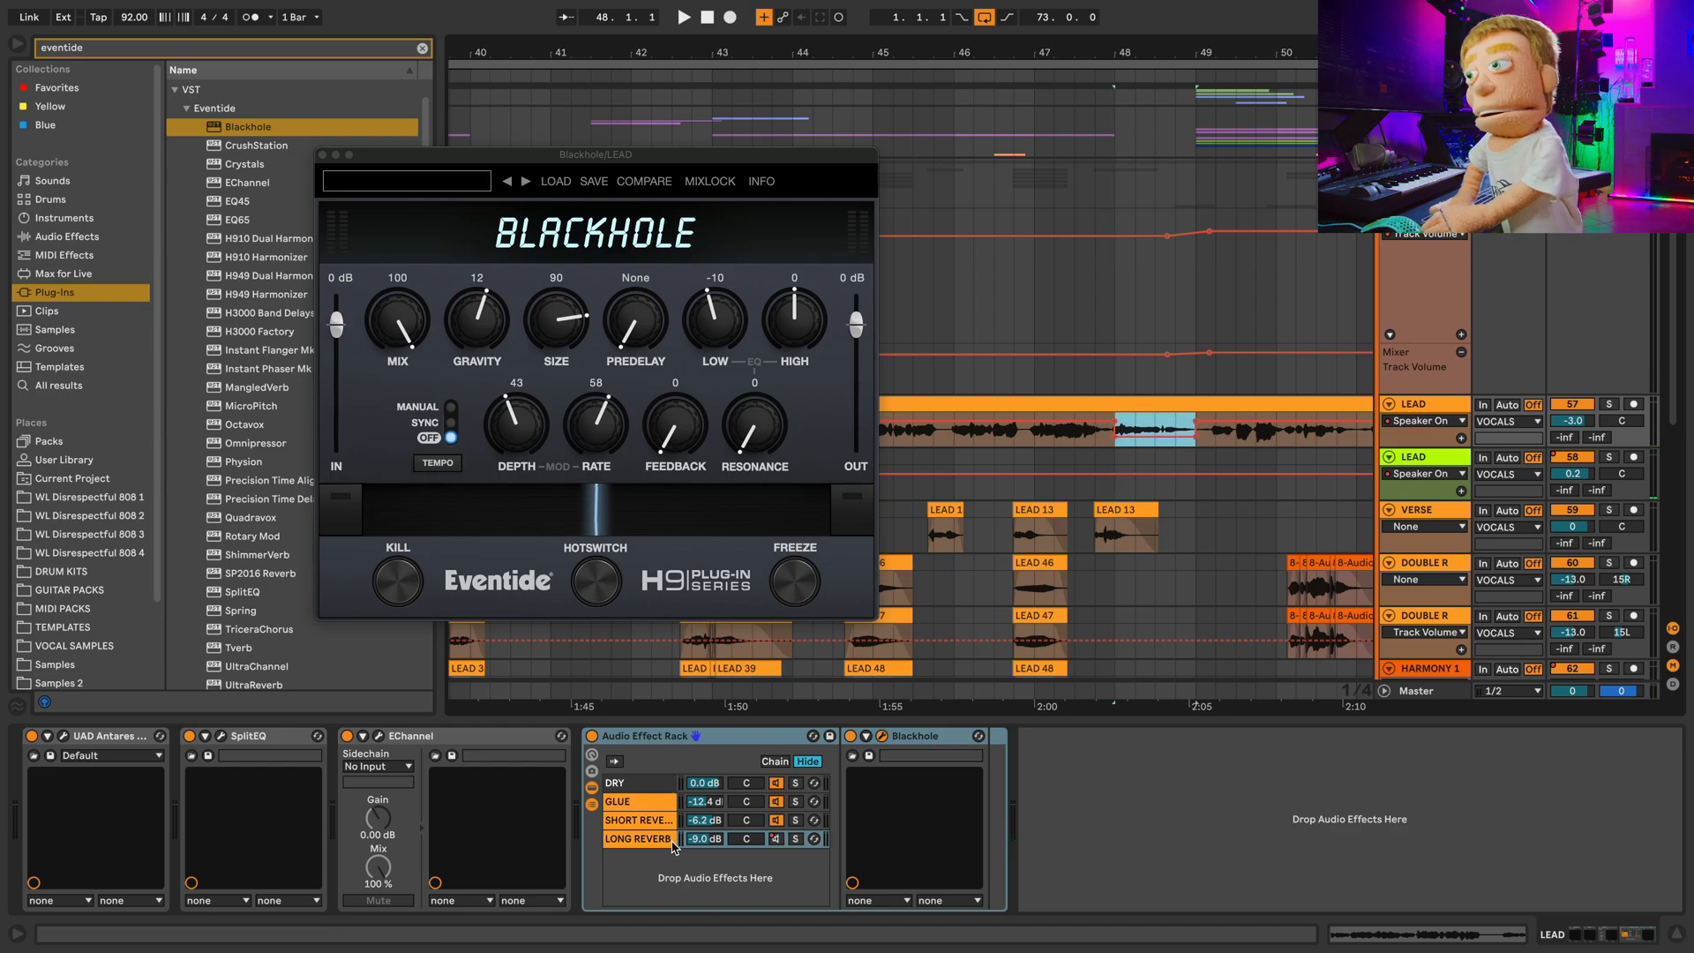
Automate the SP2016 position on the SHORT REVERB chain down to 14 % across bar 48 of the lead, and audition the phrase.
{"action": "left_click", "coordinate": [650, 820]}
{"action": "left_click", "coordinate": [881, 735]}
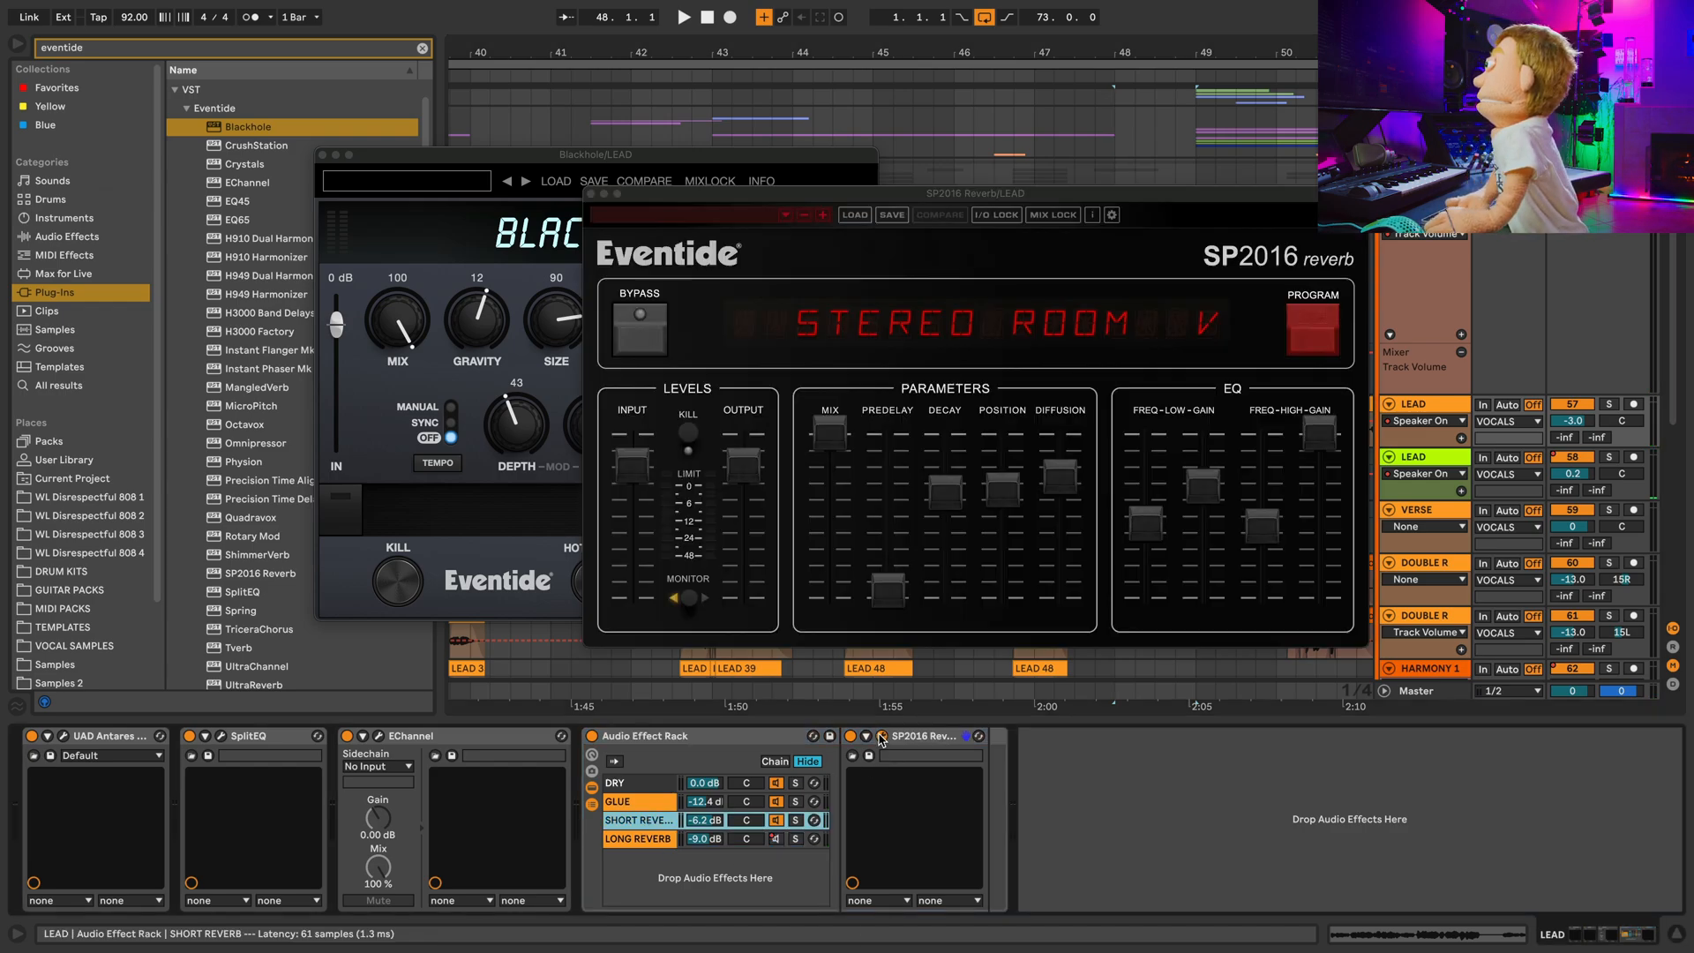
{"action": "left_click_drag", "start_coordinate": [970, 193], "coordinate": [477, 104]}
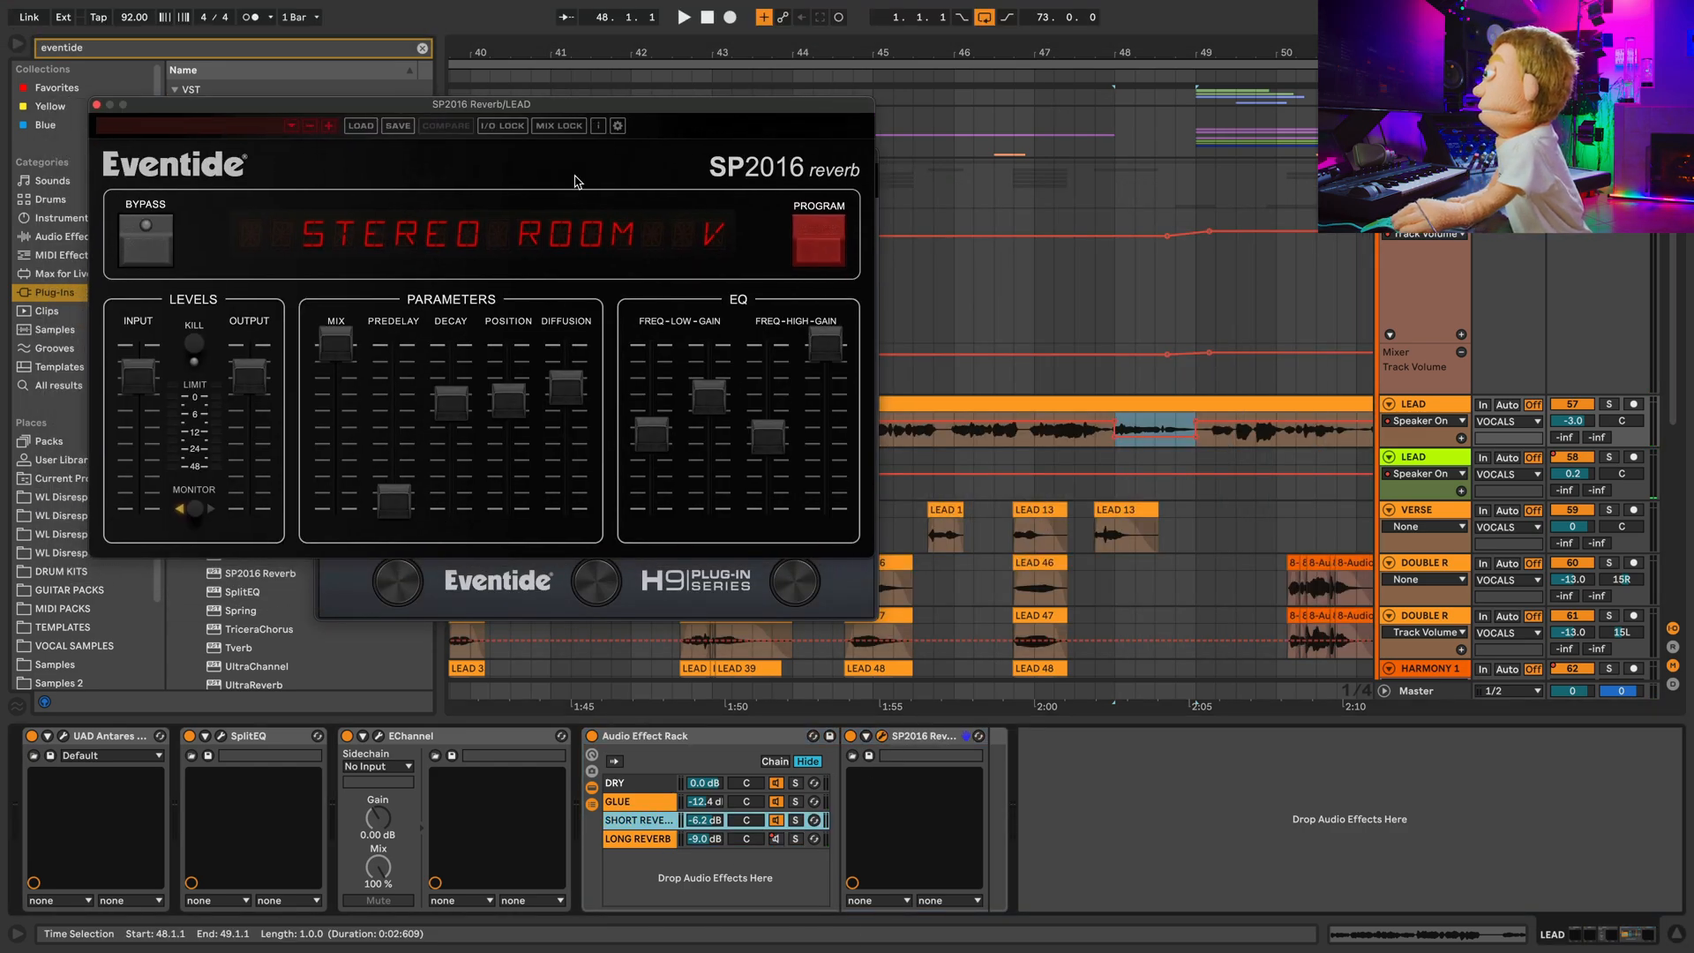
{"action": "left_click", "coordinate": [509, 402]}
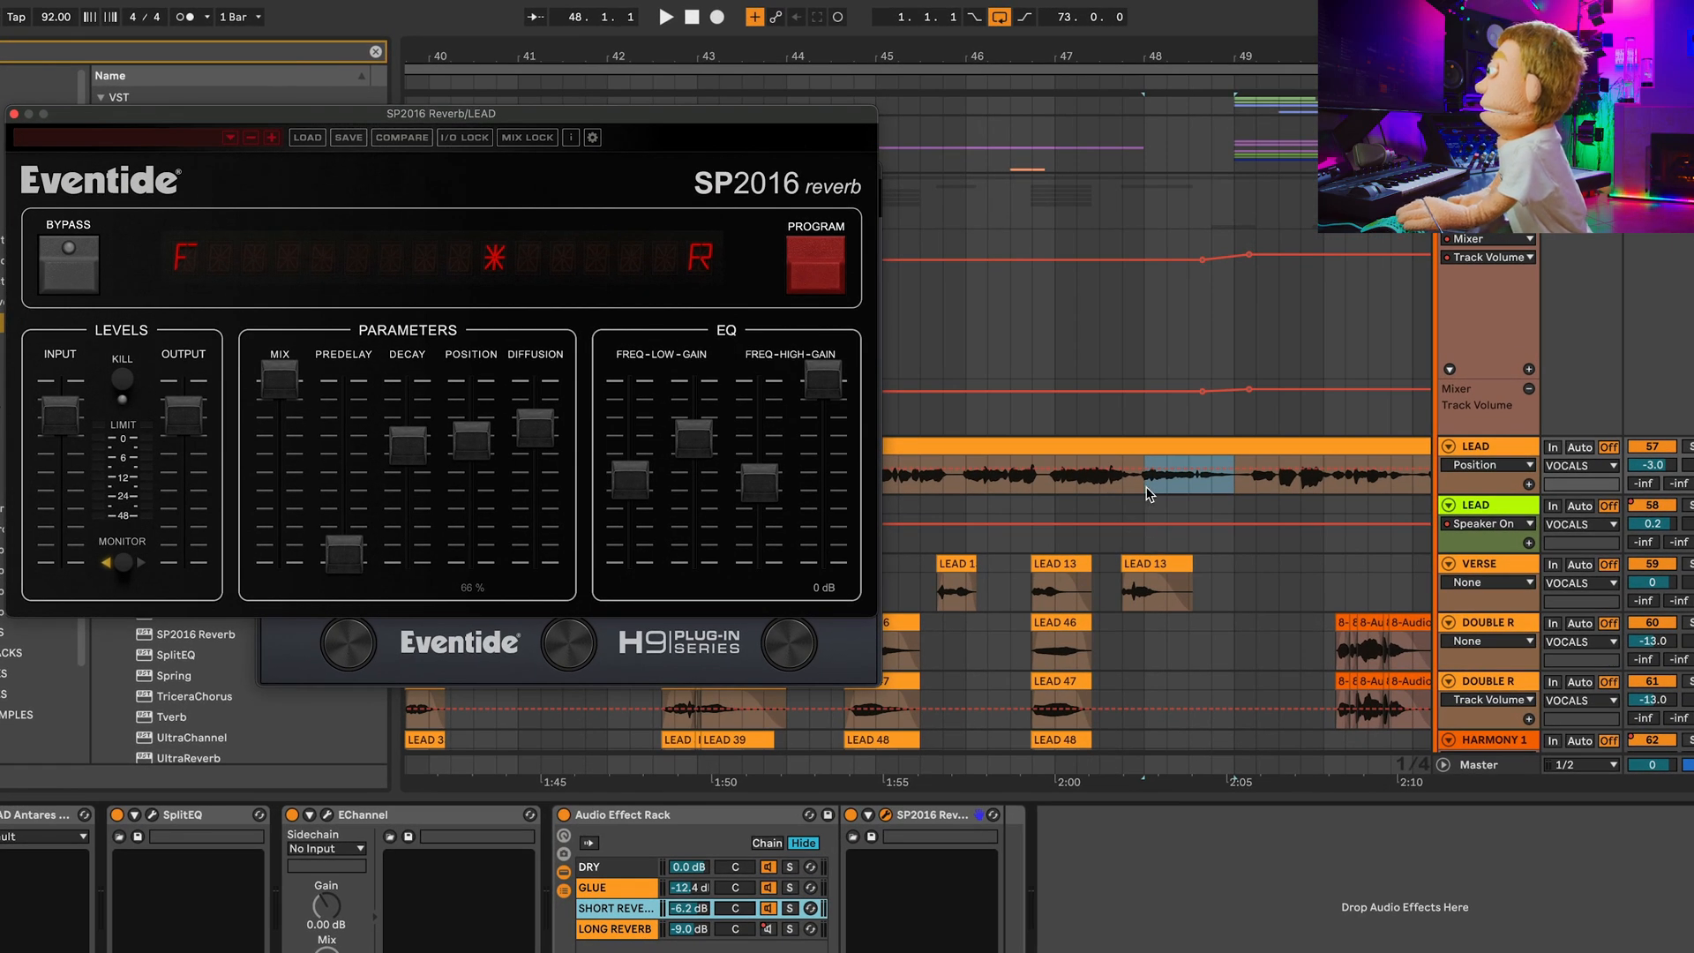
{"action": "mouse_move", "coordinate": [1116, 440]}
{"action": "left_mouse_down"}
{"action": "mouse_move", "coordinate": [1188, 437]}
{"action": "mouse_move", "coordinate": [1194, 486]}
{"action": "left_mouse_up"}
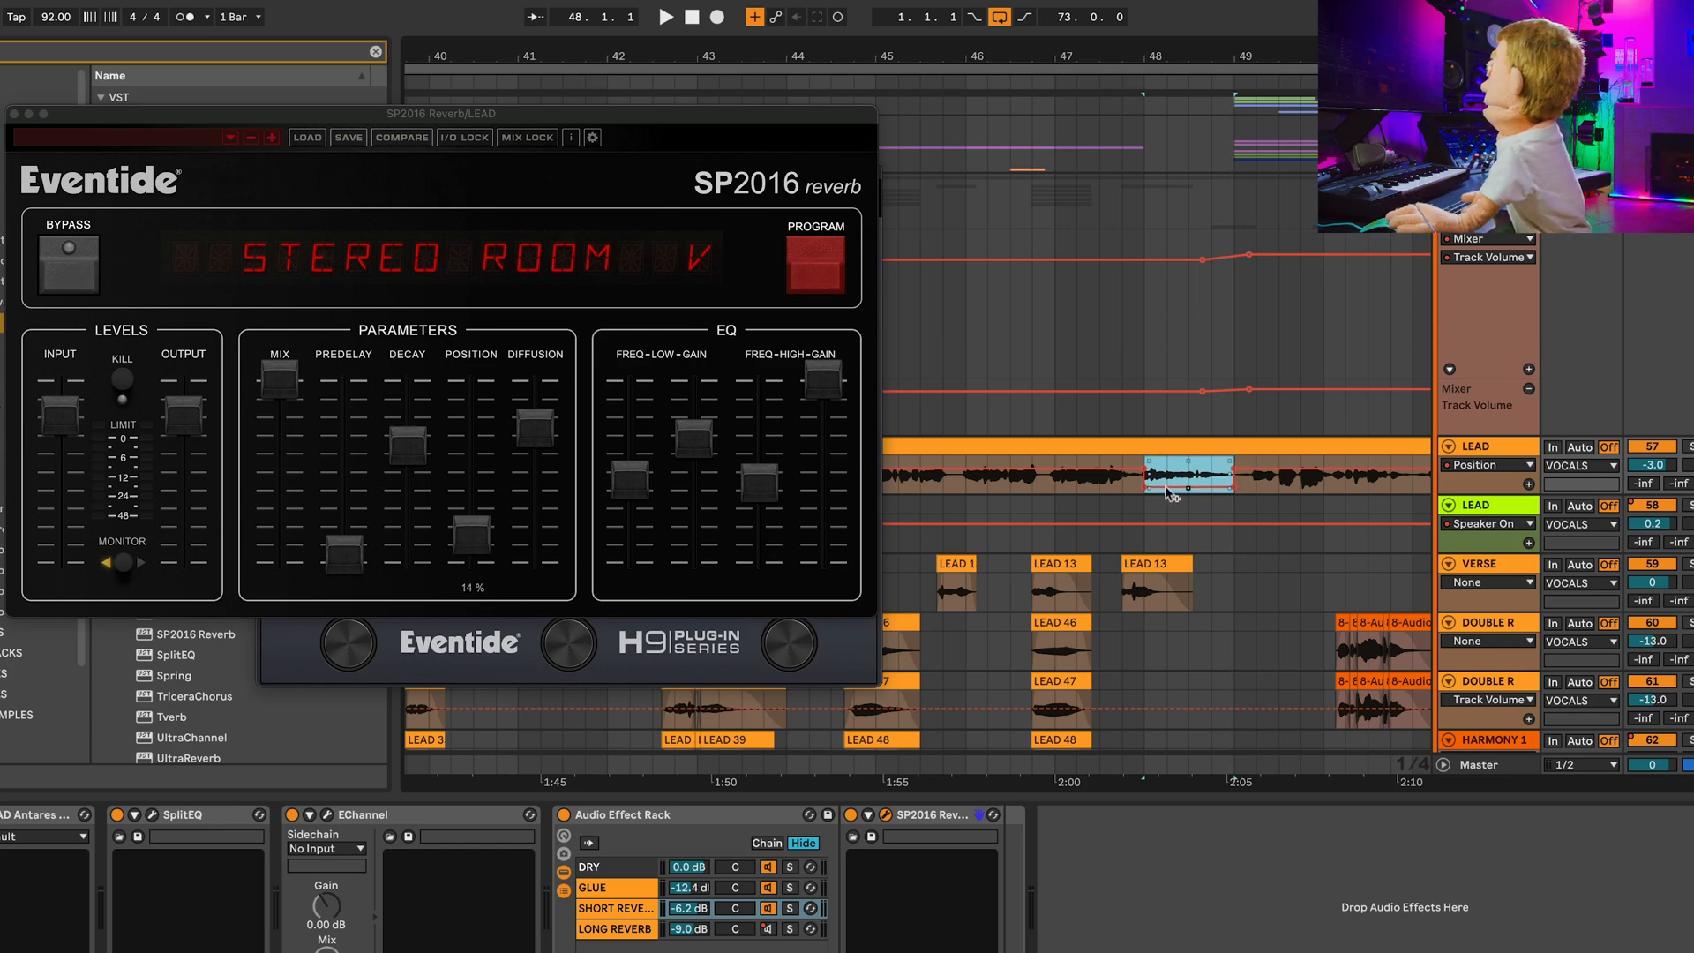
{"action": "left_click", "coordinate": [1100, 483]}
{"action": "key", "text": "space"}
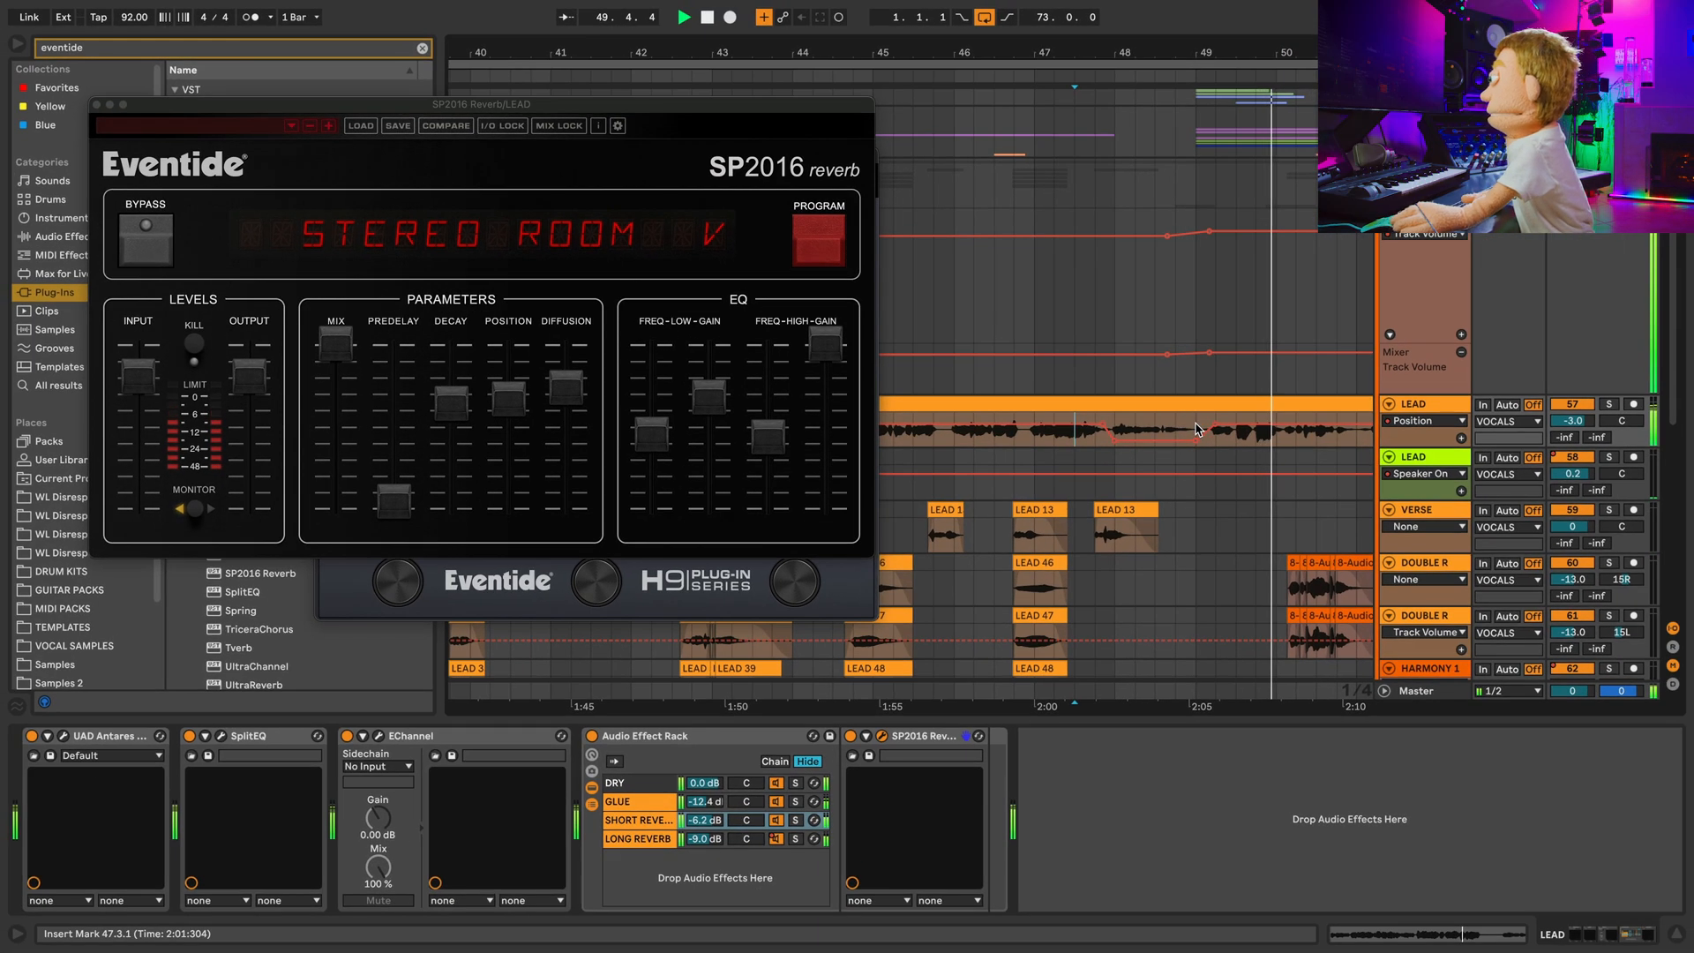
{"action": "key", "text": "space"}
{"action": "left_click", "coordinate": [652, 349]}
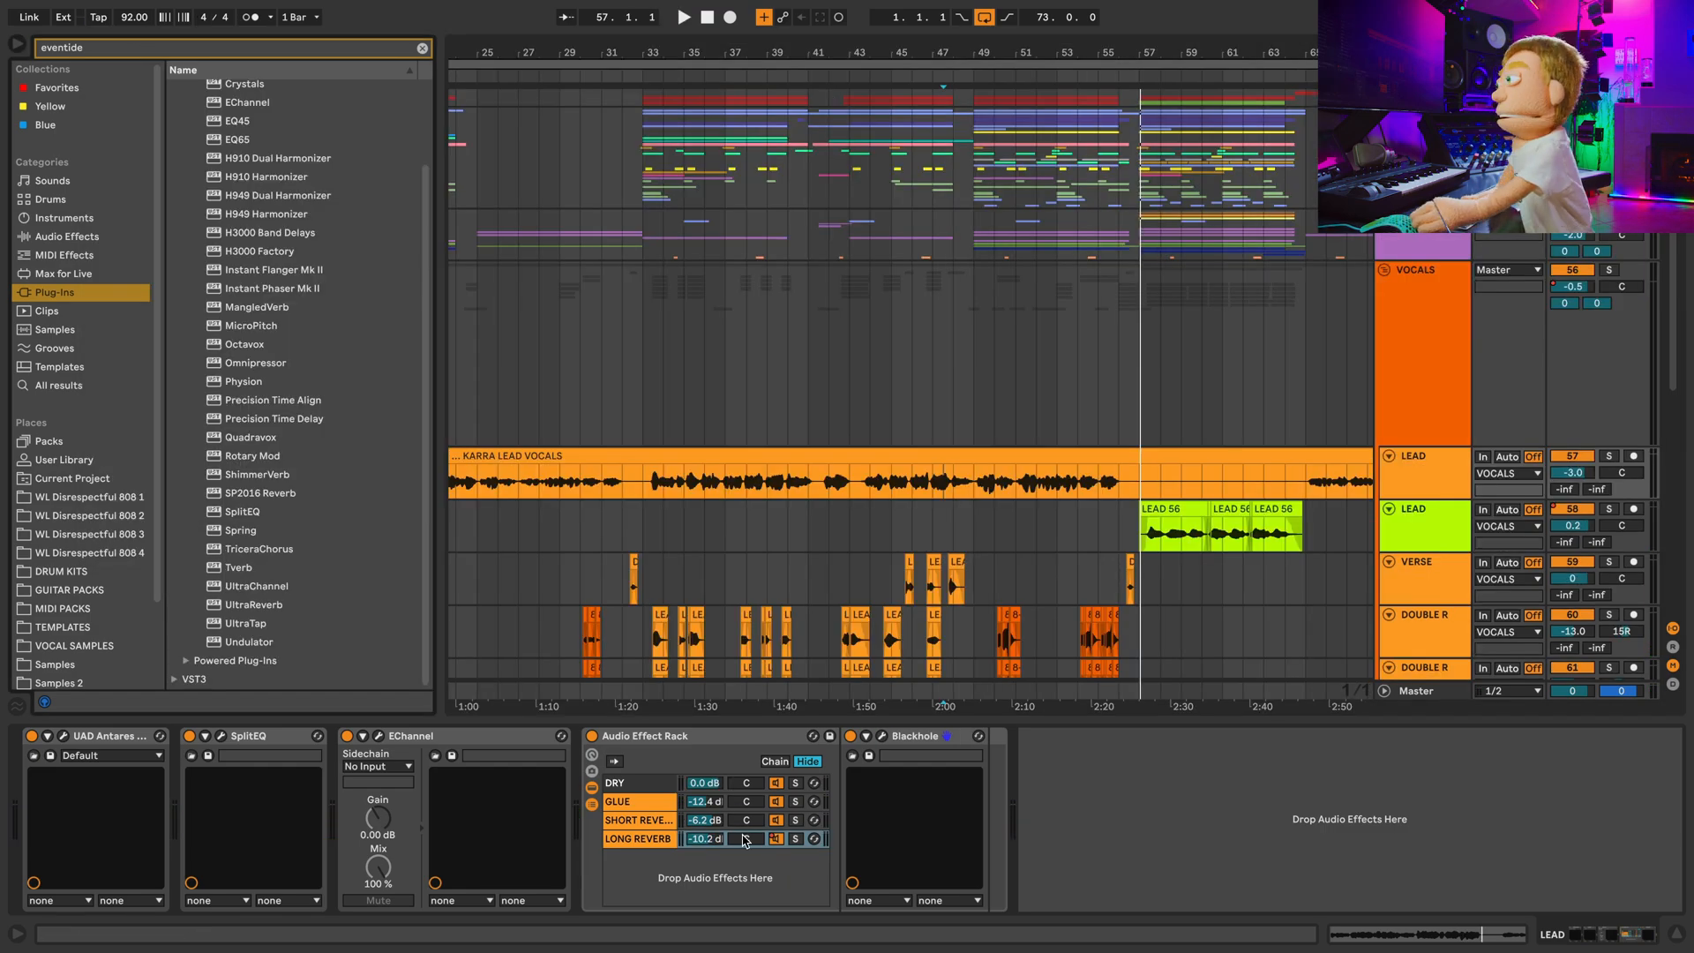
Add H3000 Band Delays on a new chain in the effect rack and name the chain DELAY.
{"action": "scroll", "coordinate": [212, 287], "scroll_direction": "up", "scroll_amount": 3}
{"action": "left_click", "coordinate": [212, 286]}
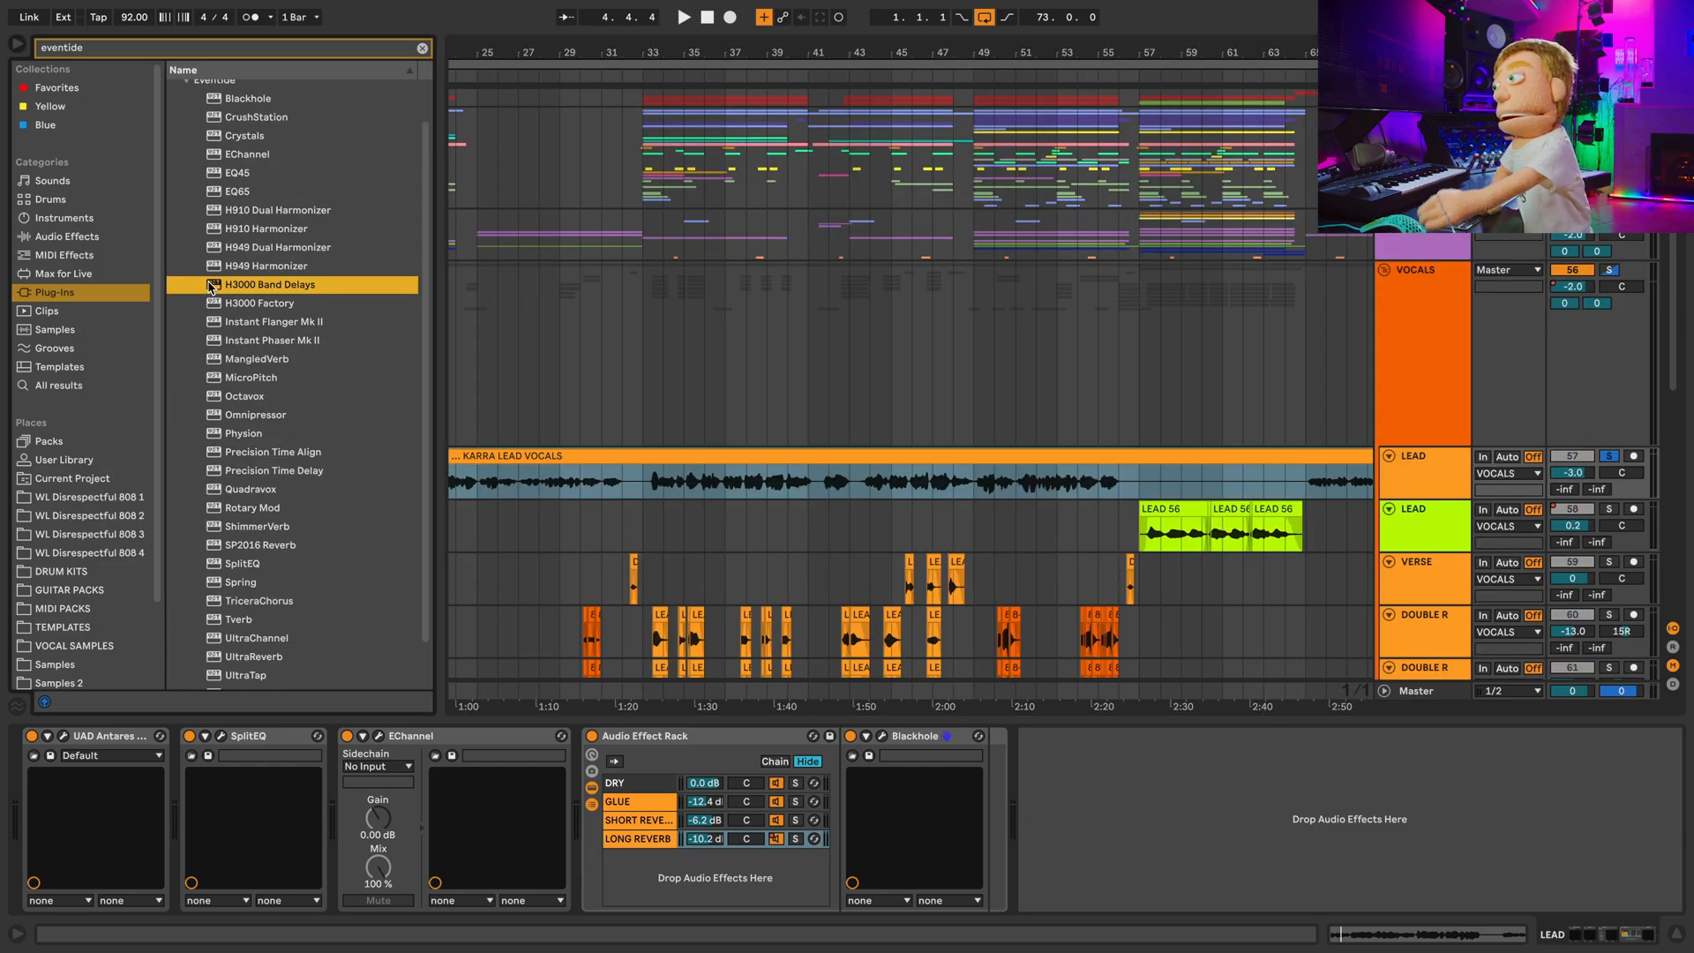
{"action": "left_click_drag", "start_coordinate": [837, 907], "coordinate": [725, 867]}
{"action": "key", "text": "super+r"}
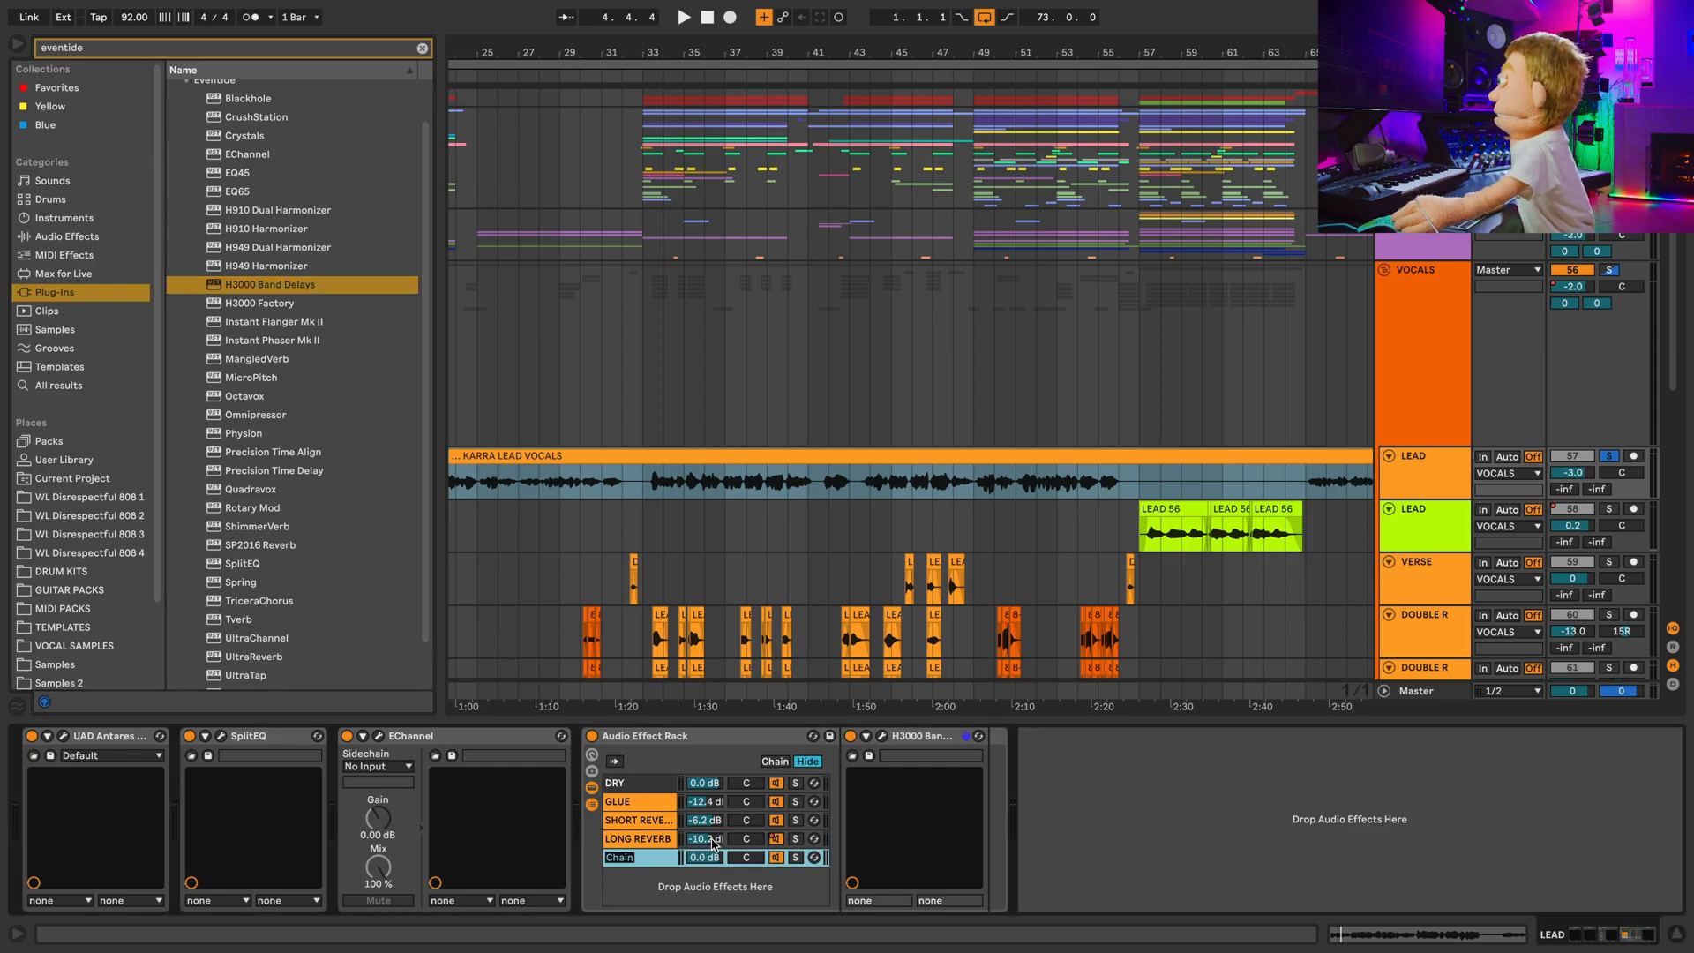
{"action": "type", "text": "DELAY"}
Space bands F1, F2 and F3 one beat apart on the H3000 beat grid, and raise the feedback to 33 %.
{"action": "left_click_drag", "start_coordinate": [532, 540], "coordinate": [677, 546]}
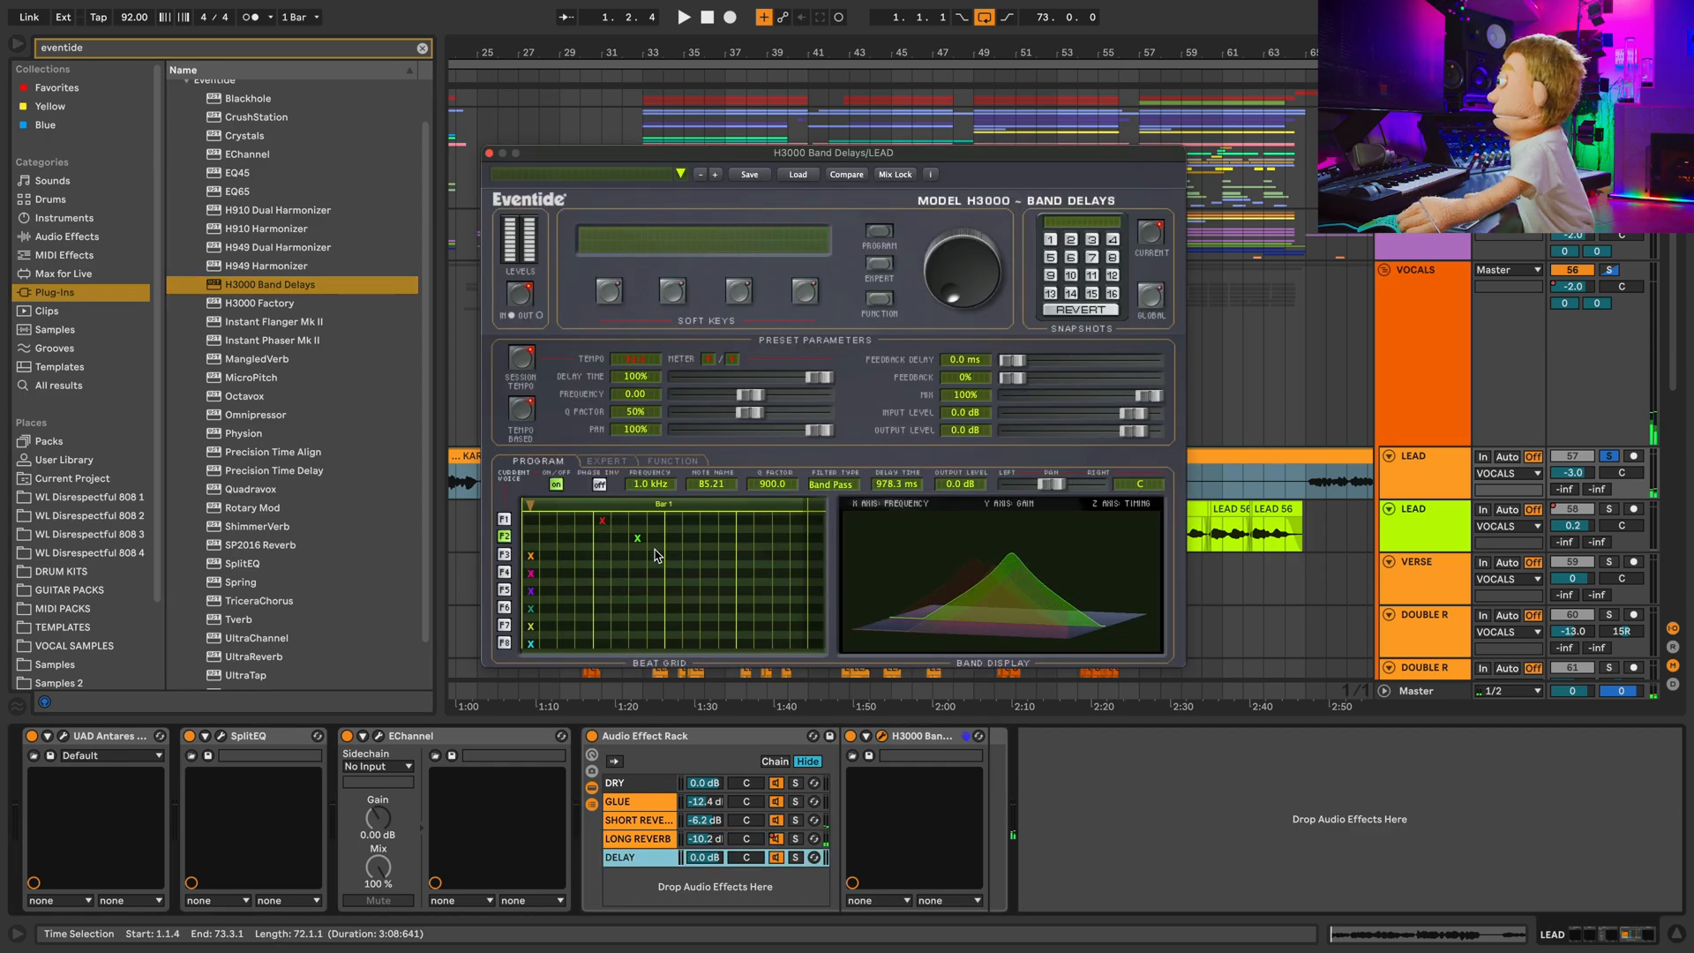
{"action": "left_click_drag", "start_coordinate": [532, 561], "coordinate": [746, 565]}
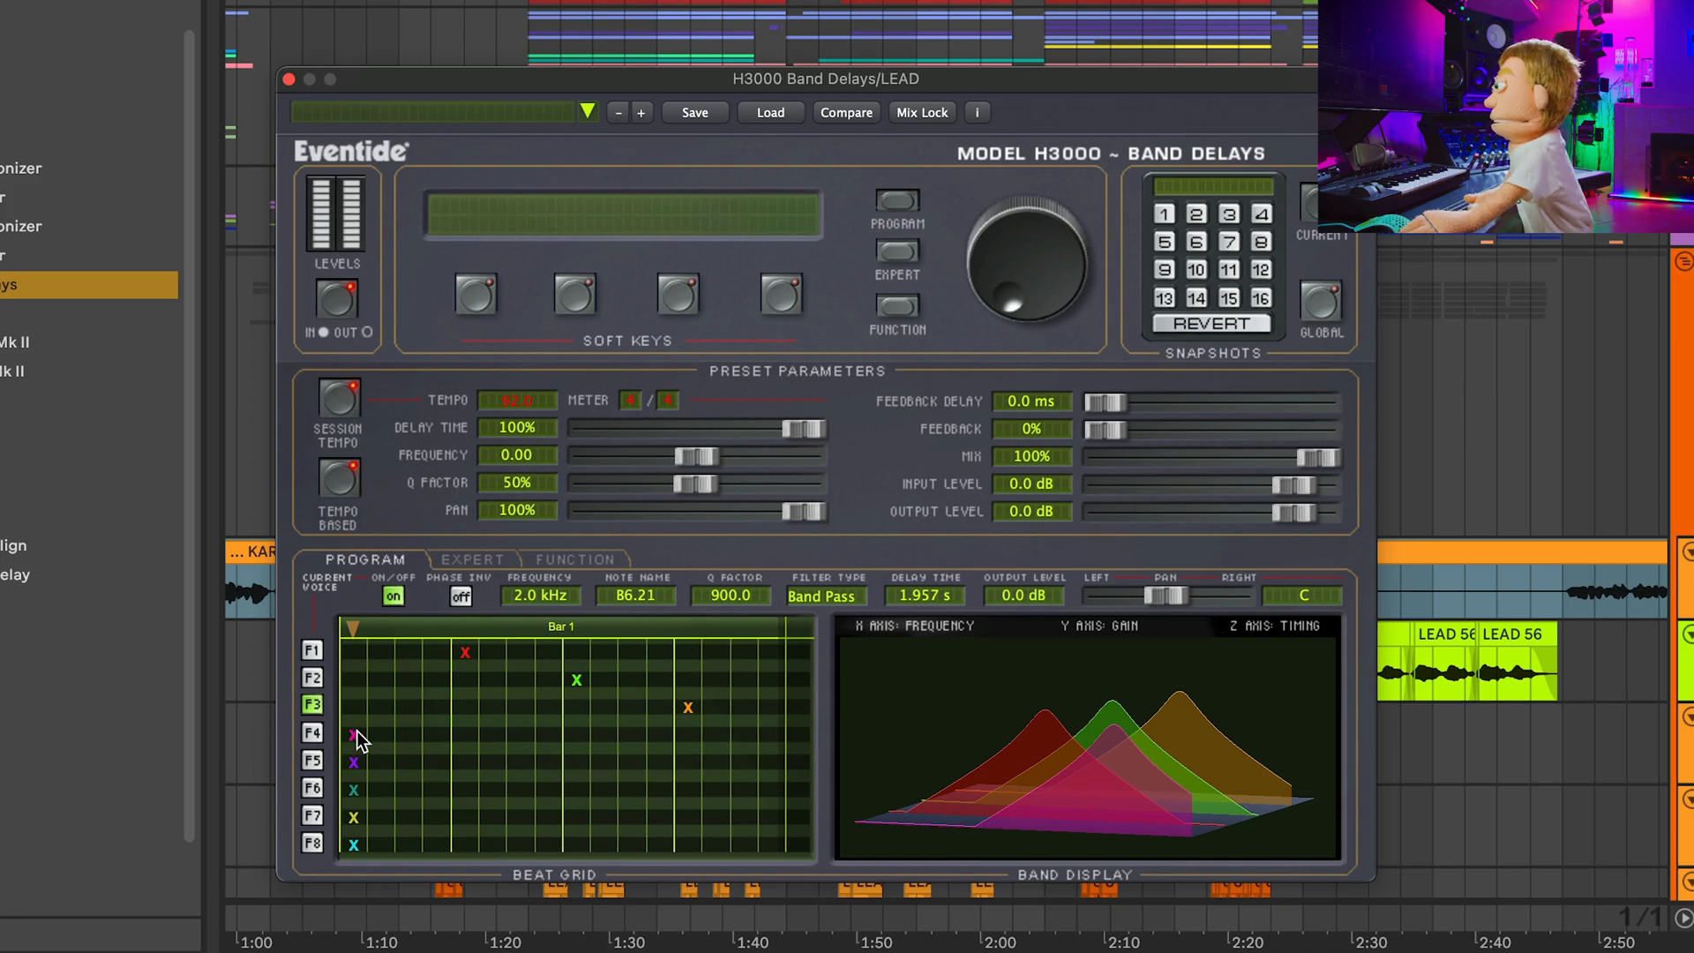
{"action": "mouse_move", "coordinate": [357, 731]}
{"action": "left_mouse_down"}
{"action": "mouse_move", "coordinate": [718, 752]}
{"action": "mouse_move", "coordinate": [838, 739]}
{"action": "left_mouse_up"}
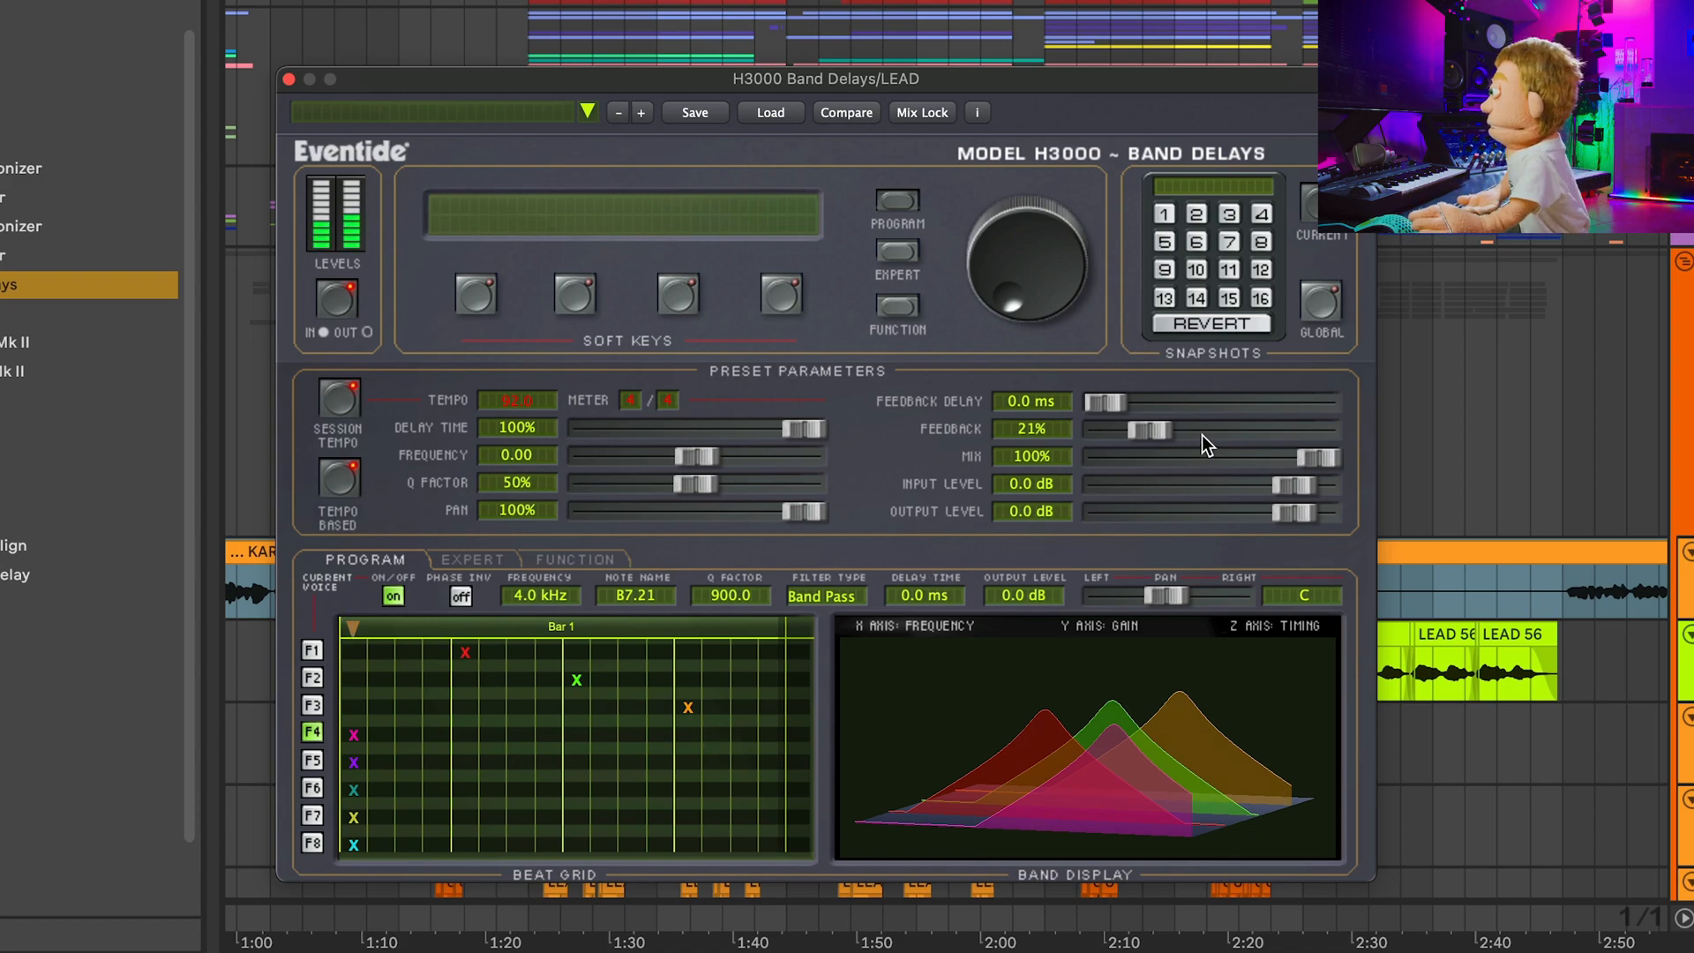
{"action": "left_click_drag", "start_coordinate": [1146, 431], "coordinate": [1174, 425]}
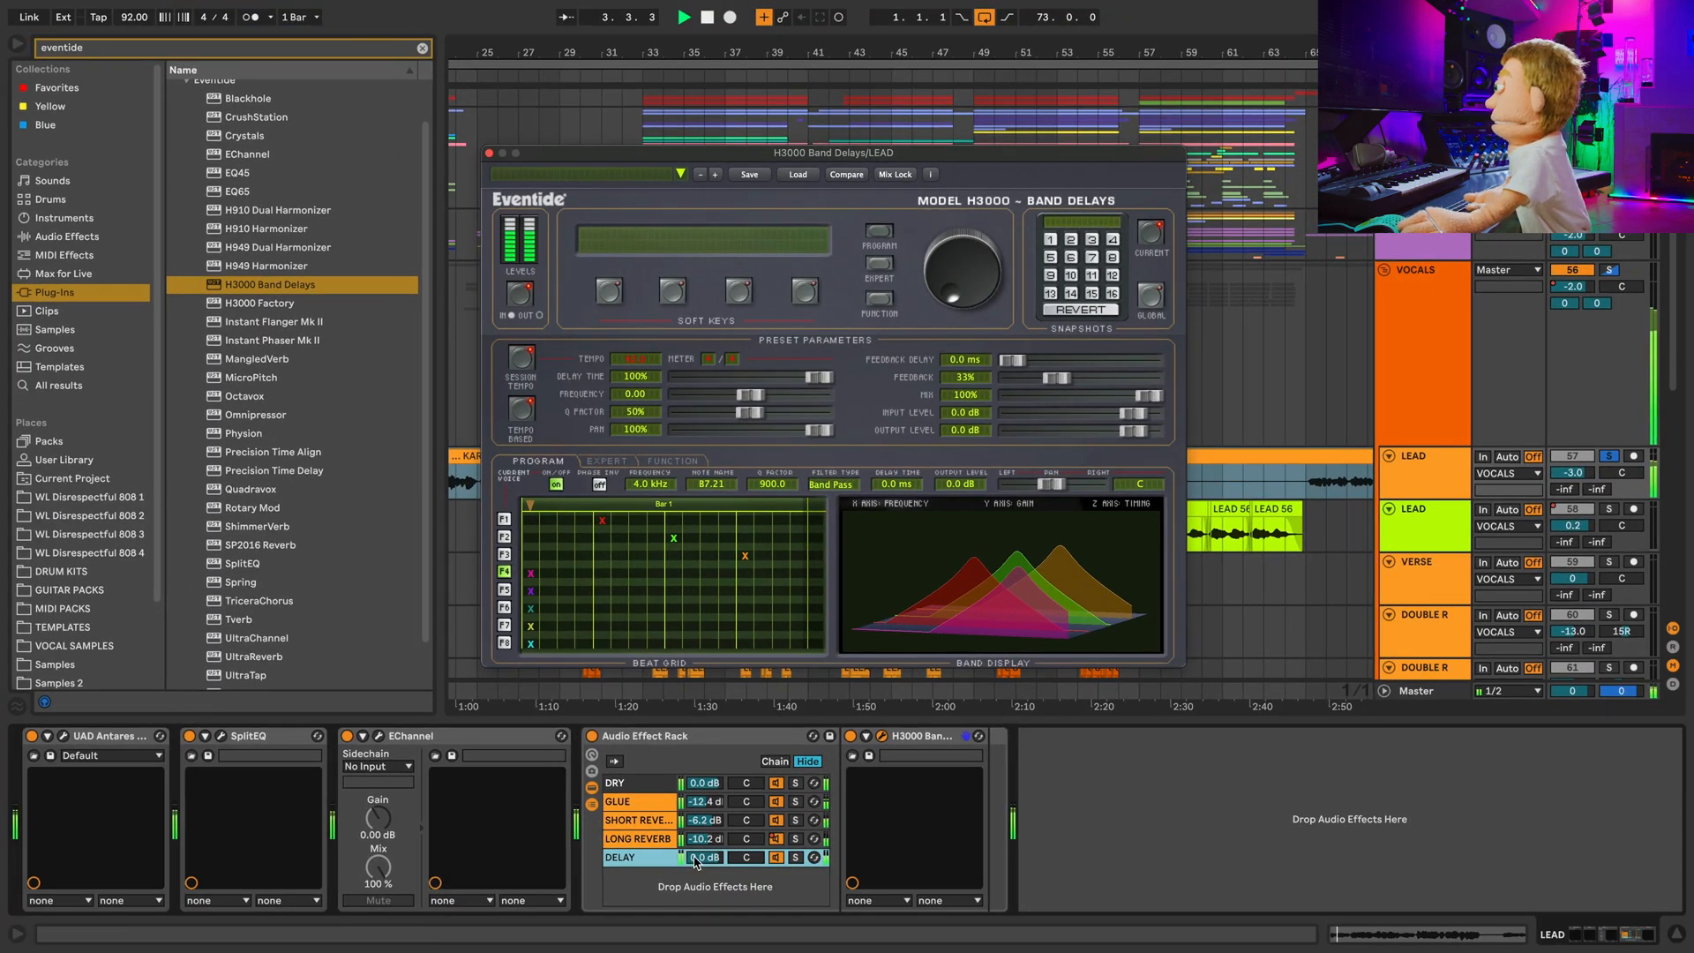
Lower the DELAY chain's level to -14.3 dB during playback.
{"action": "left_click", "coordinate": [696, 858]}
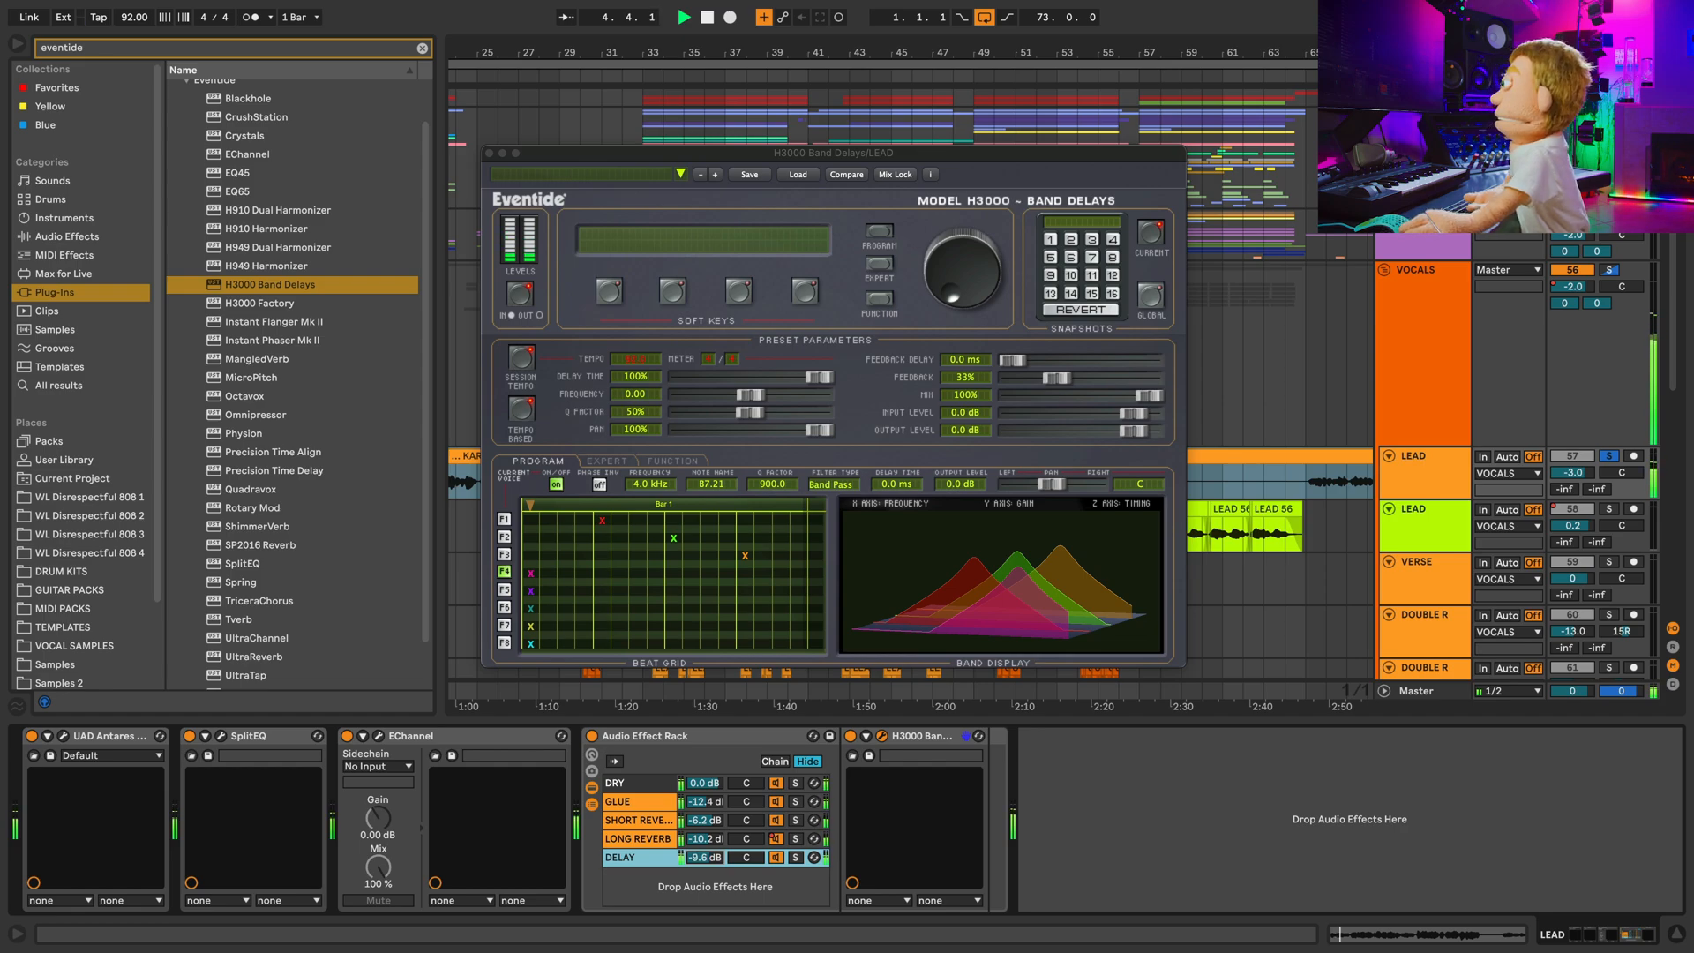
{"action": "left_click_drag", "start_coordinate": [696, 857], "coordinate": [696, 868]}
{"action": "key", "text": "space"}
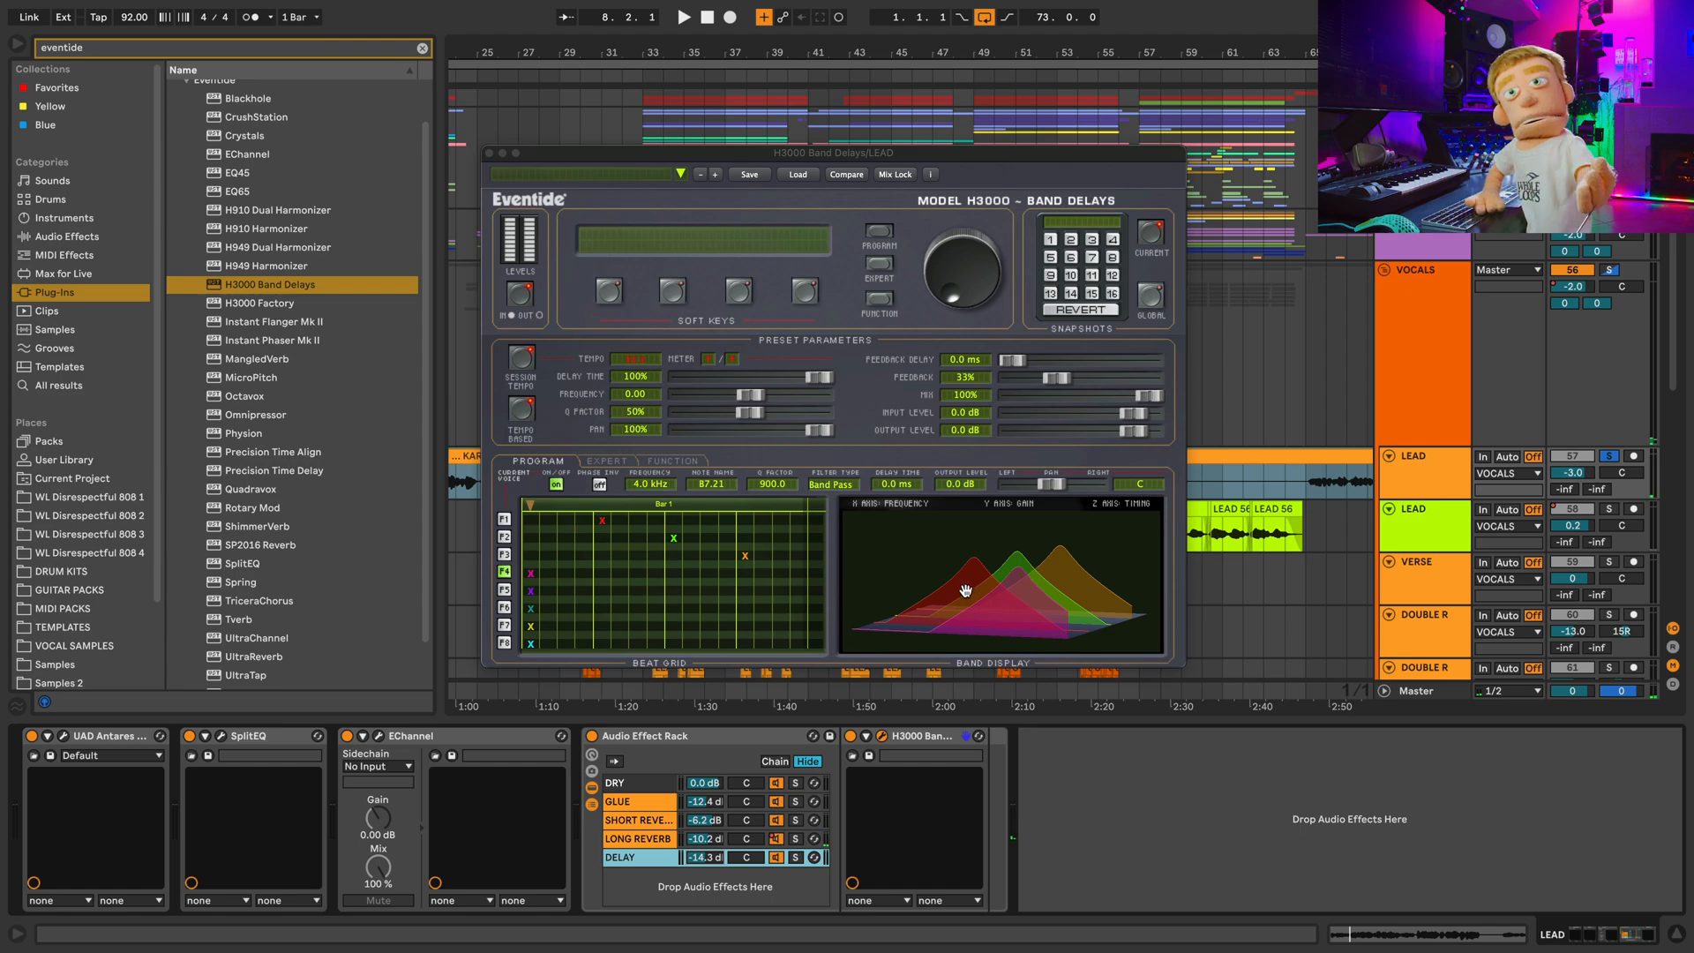
Set the H3000 Q factor to 11 % and frequency to -12.52 during playback, with the DELAY chain's level at -6.8 dB.
{"action": "key", "text": "space"}
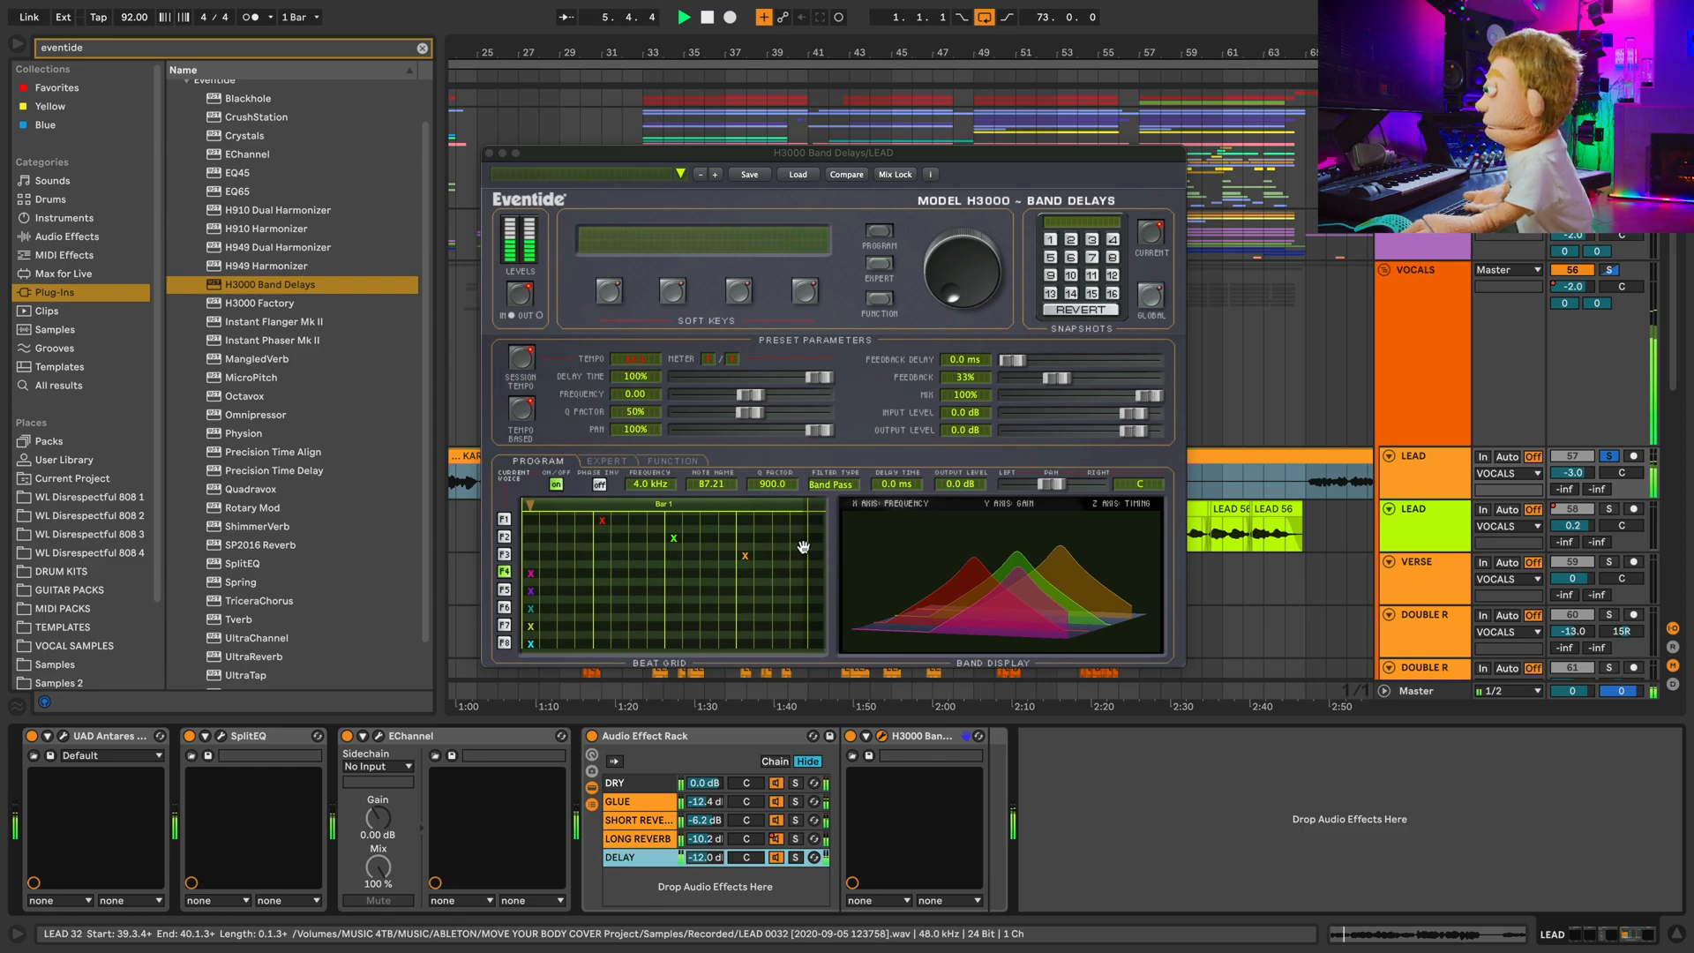
{"action": "left_click_drag", "start_coordinate": [749, 411], "coordinate": [699, 425]}
{"action": "left_click_drag", "start_coordinate": [706, 857], "coordinate": [706, 846]}
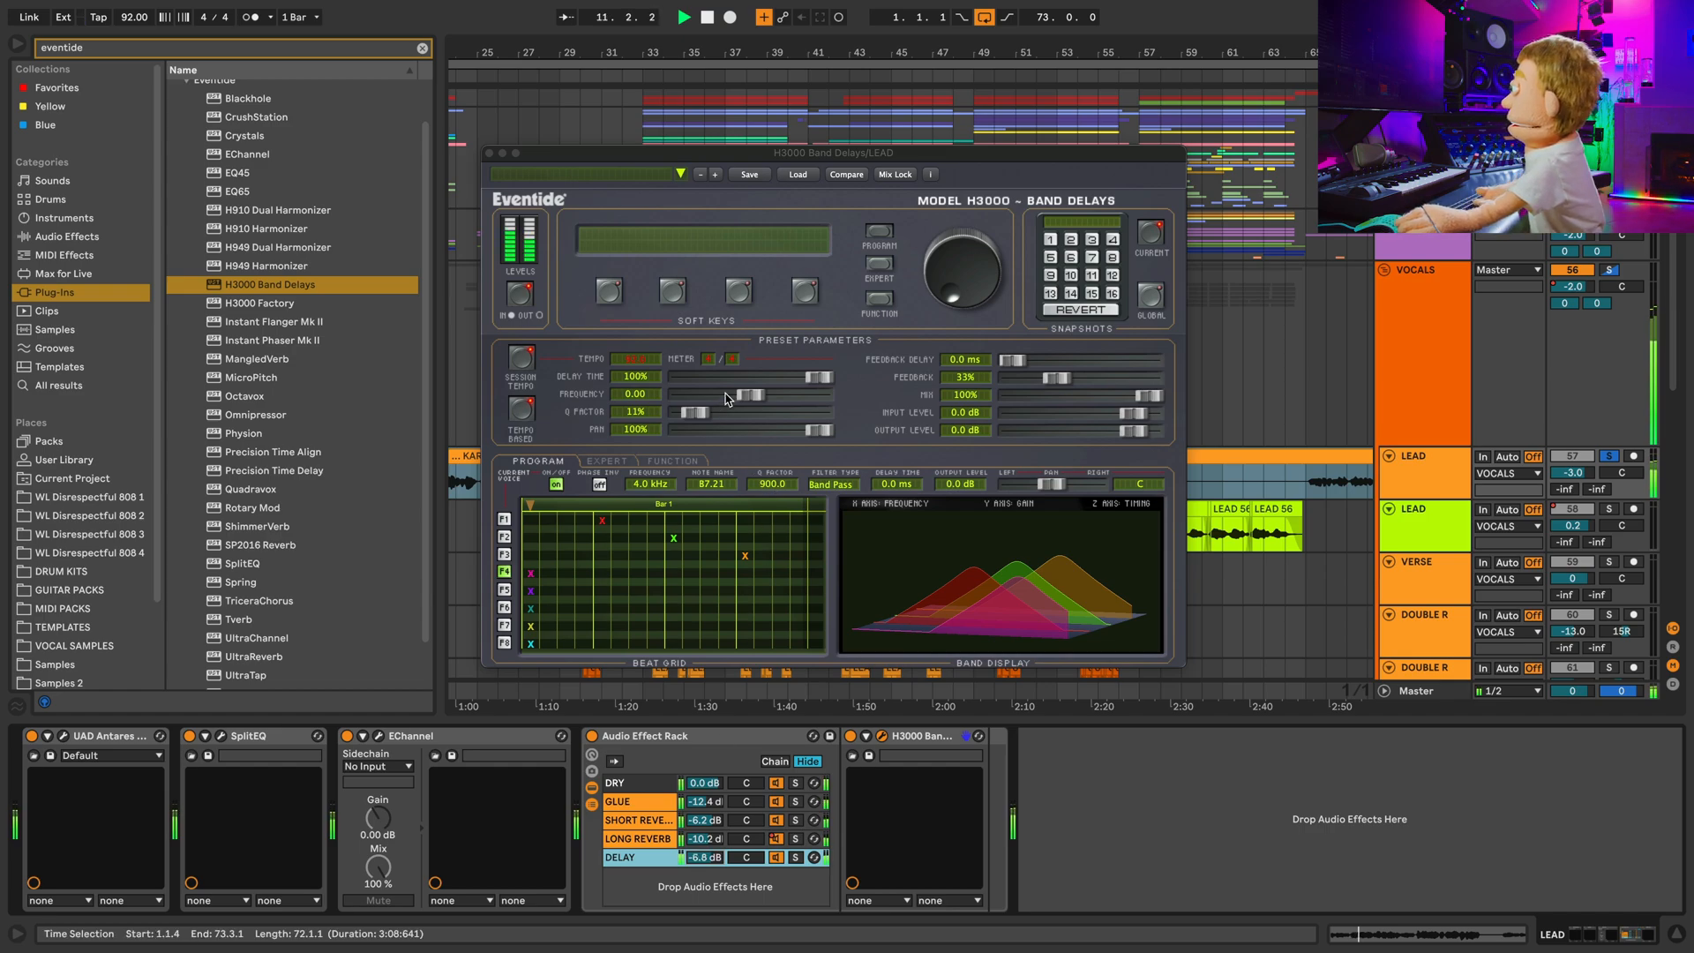
{"action": "mouse_move", "coordinate": [750, 396]}
{"action": "left_mouse_down"}
{"action": "mouse_move", "coordinate": [764, 403]}
{"action": "mouse_move", "coordinate": [741, 406]}
{"action": "left_mouse_up"}
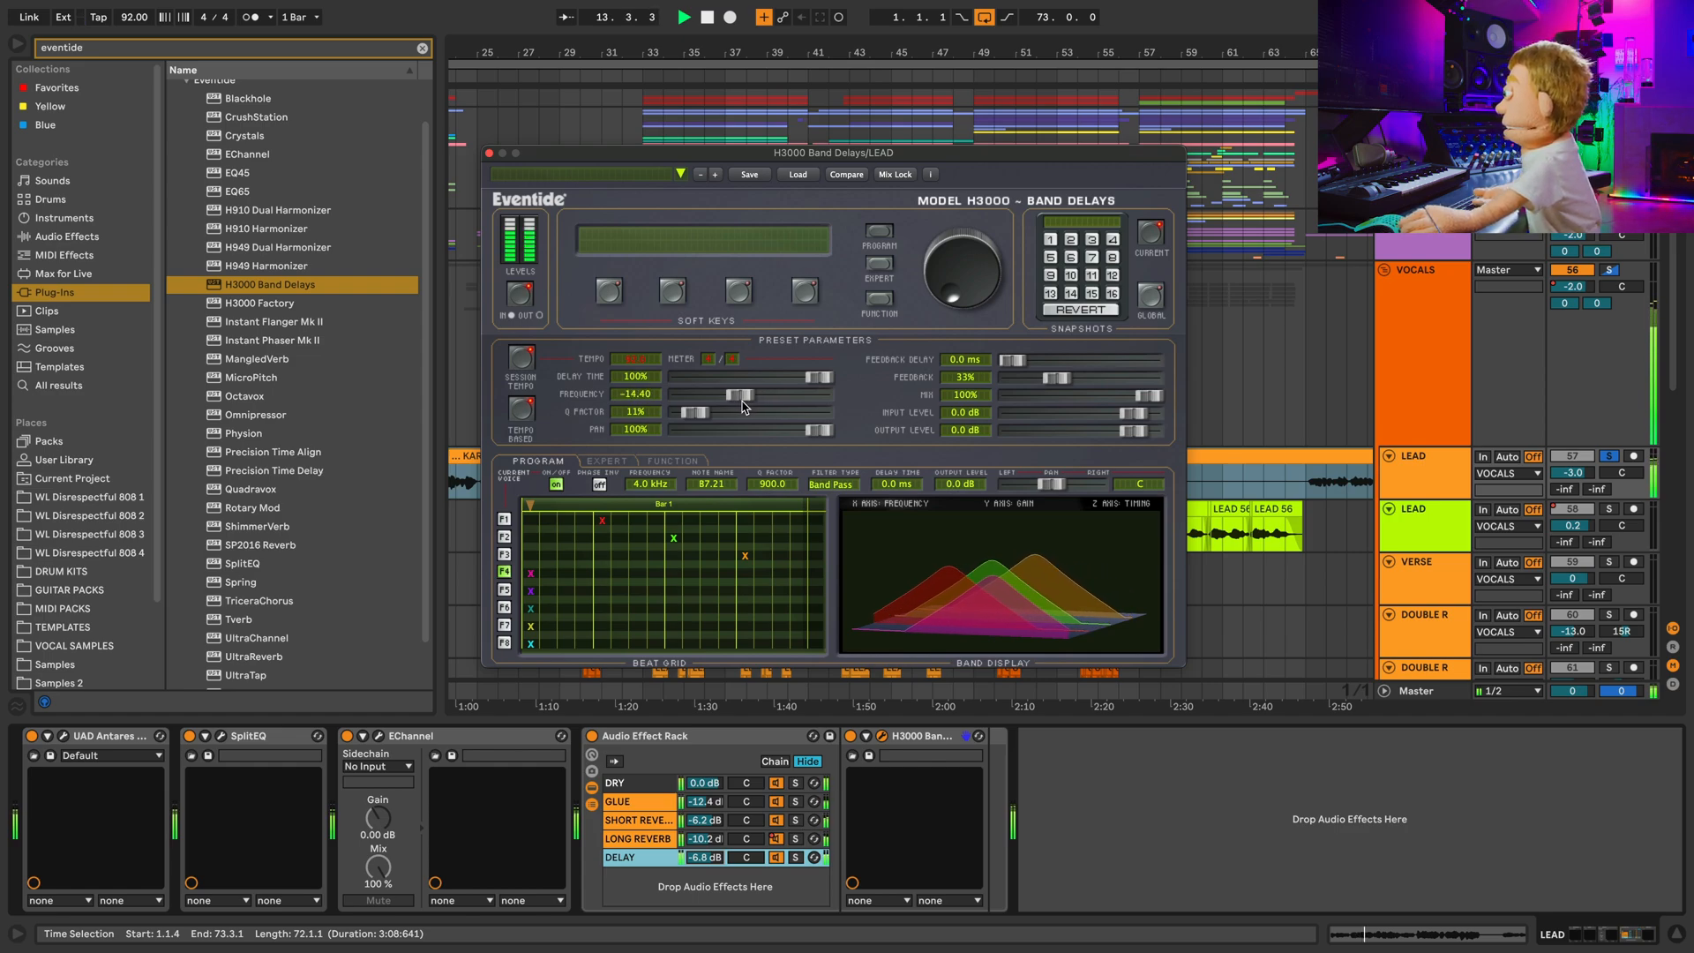
{"action": "left_click_drag", "start_coordinate": [743, 406], "coordinate": [743, 407]}
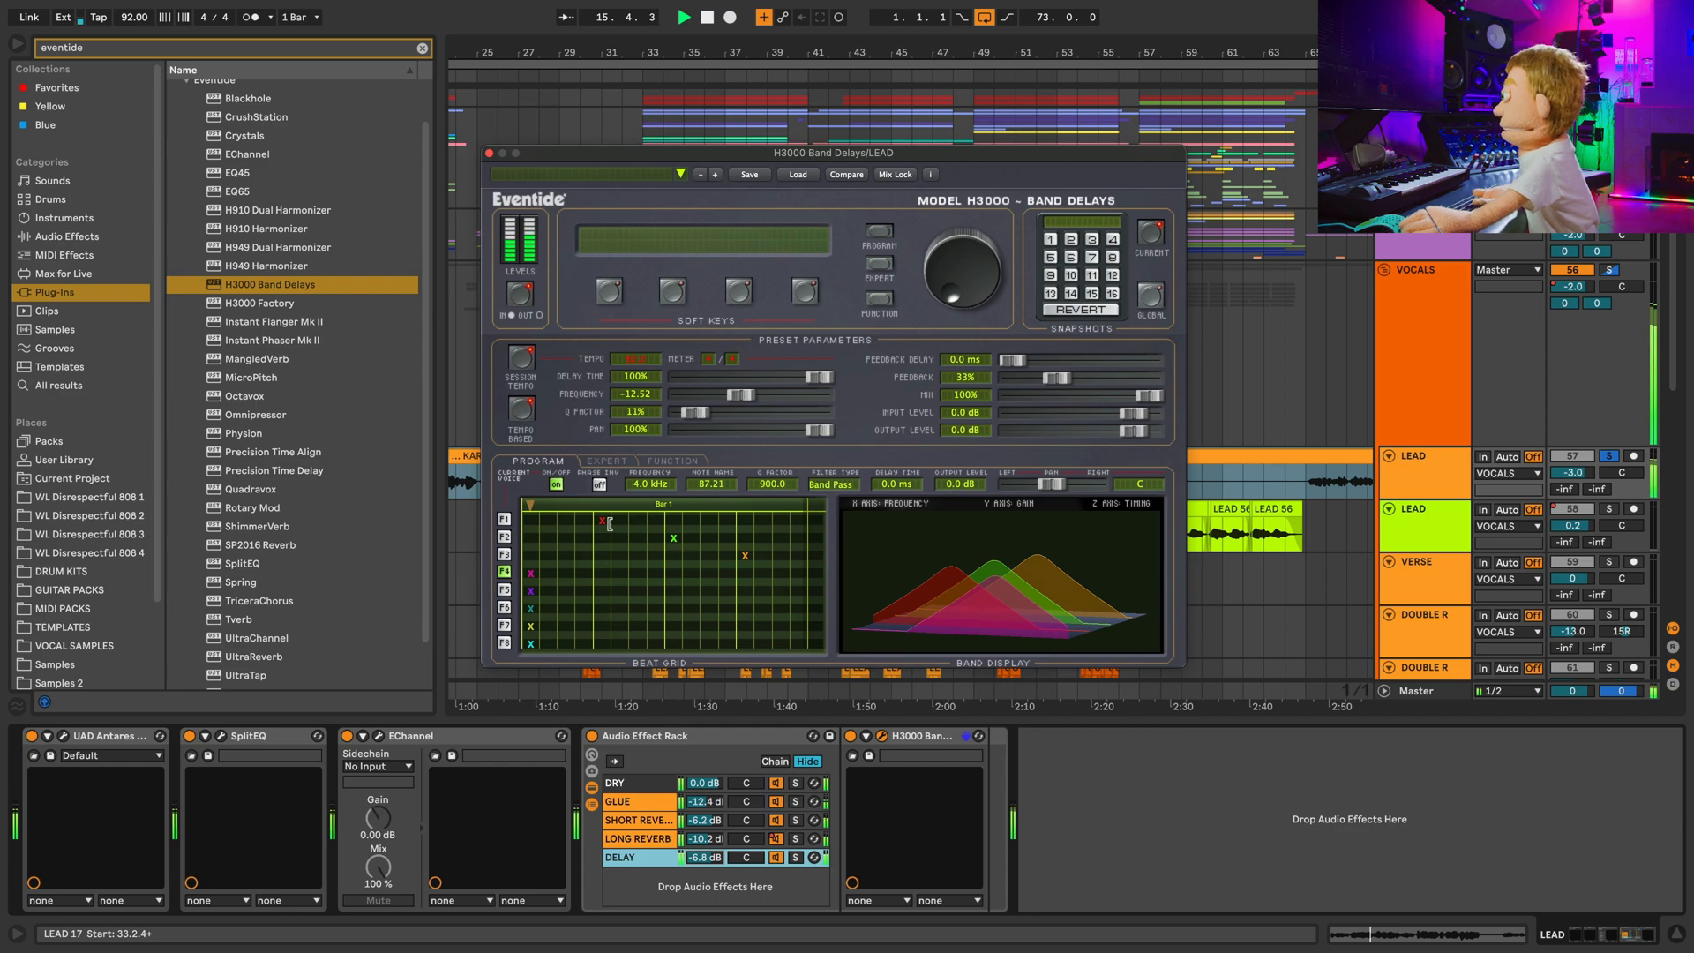
Invert the phase of H3000 band F1, raise the feedback to 36 %, and hide the plug-in window.
{"action": "mouse_move", "coordinate": [609, 523]}
{"action": "left_mouse_down"}
{"action": "mouse_move", "coordinate": [534, 523]}
{"action": "mouse_move", "coordinate": [601, 523]}
{"action": "left_mouse_up"}
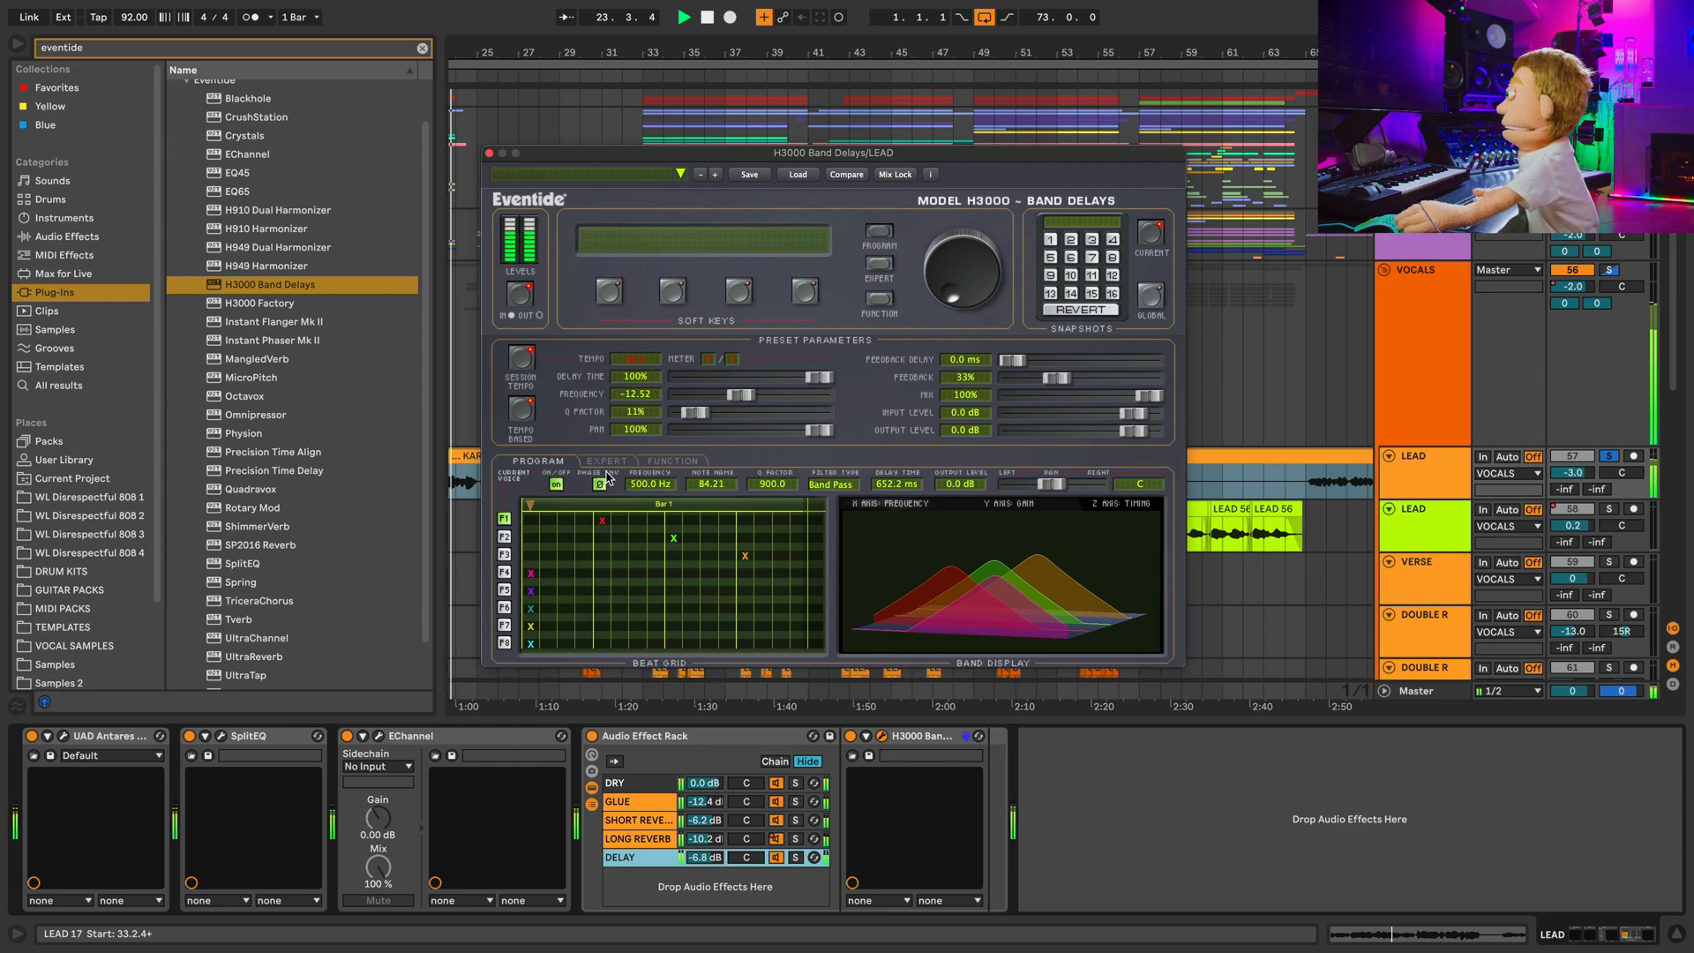
{"action": "key", "text": "space"}
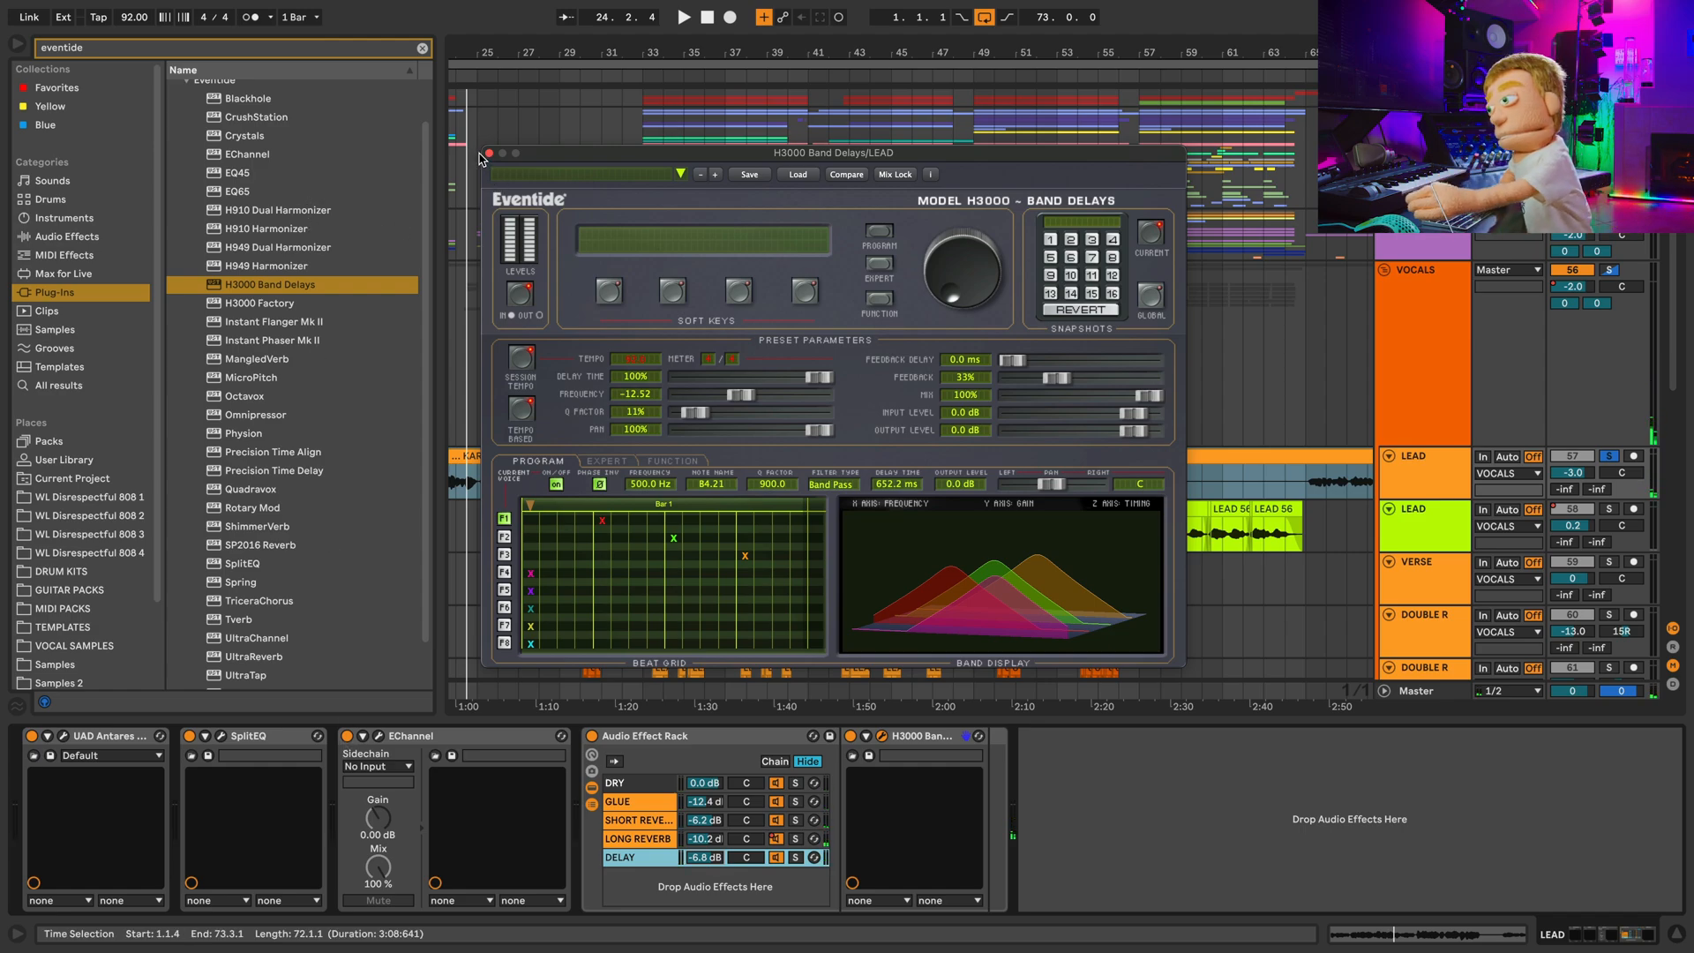
{"action": "left_click_drag", "start_coordinate": [1055, 378], "coordinate": [1060, 377]}
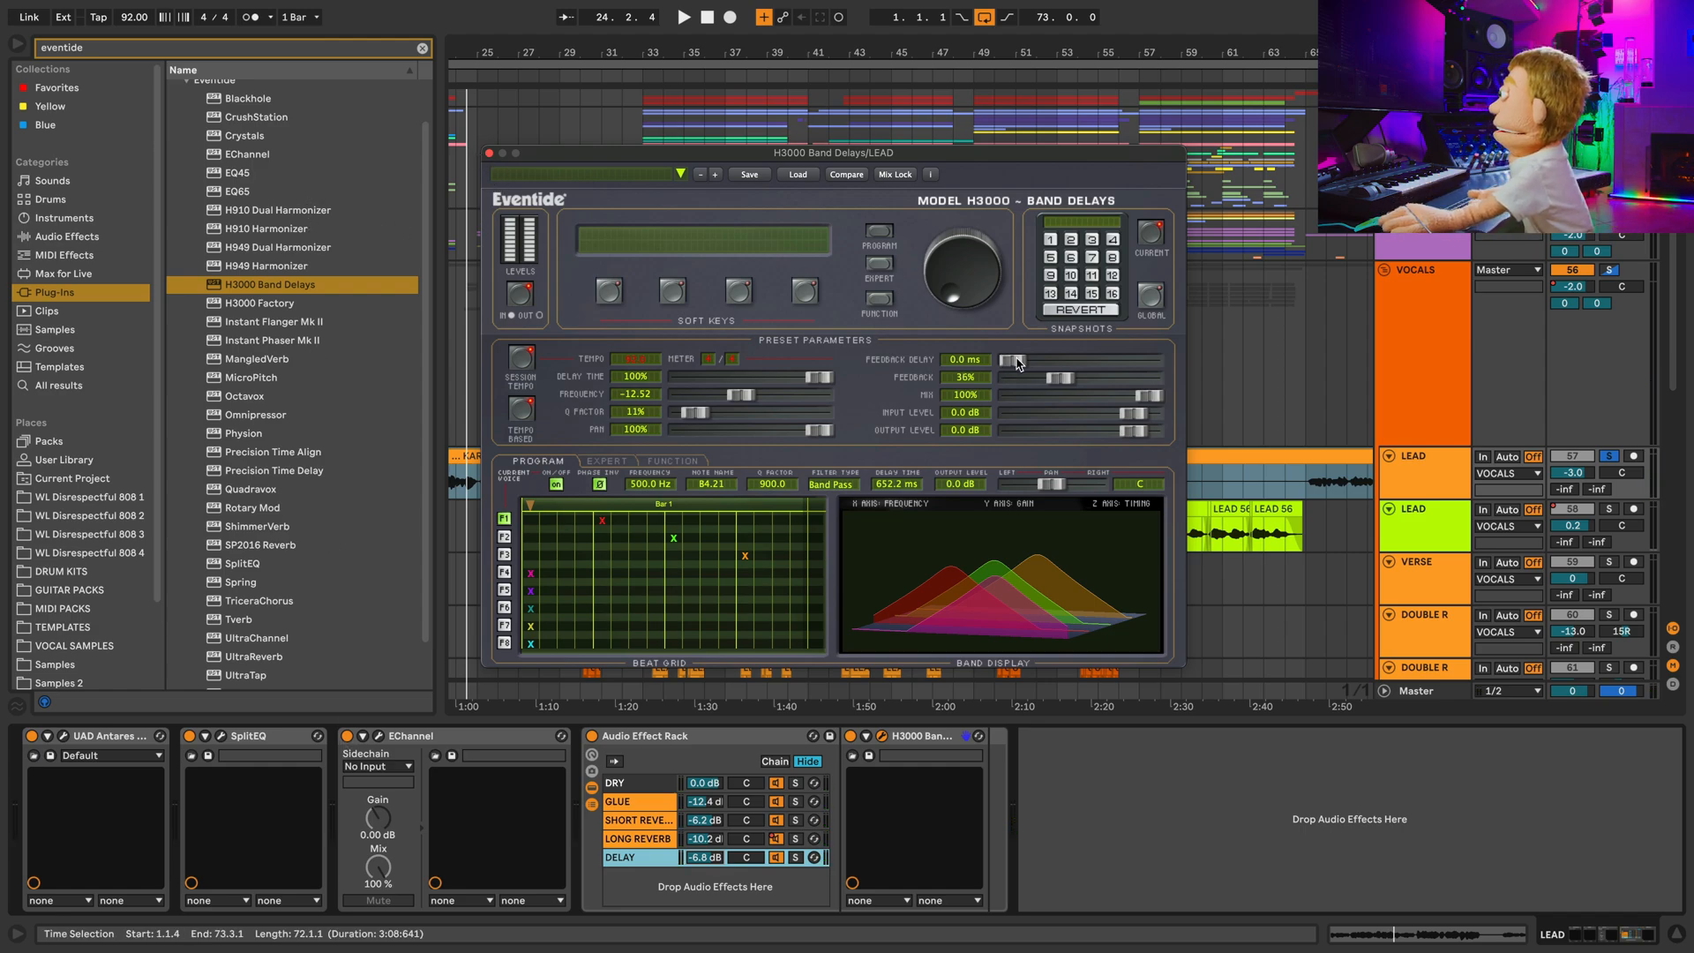
{"action": "left_click_drag", "start_coordinate": [1017, 364], "coordinate": [1010, 368]}
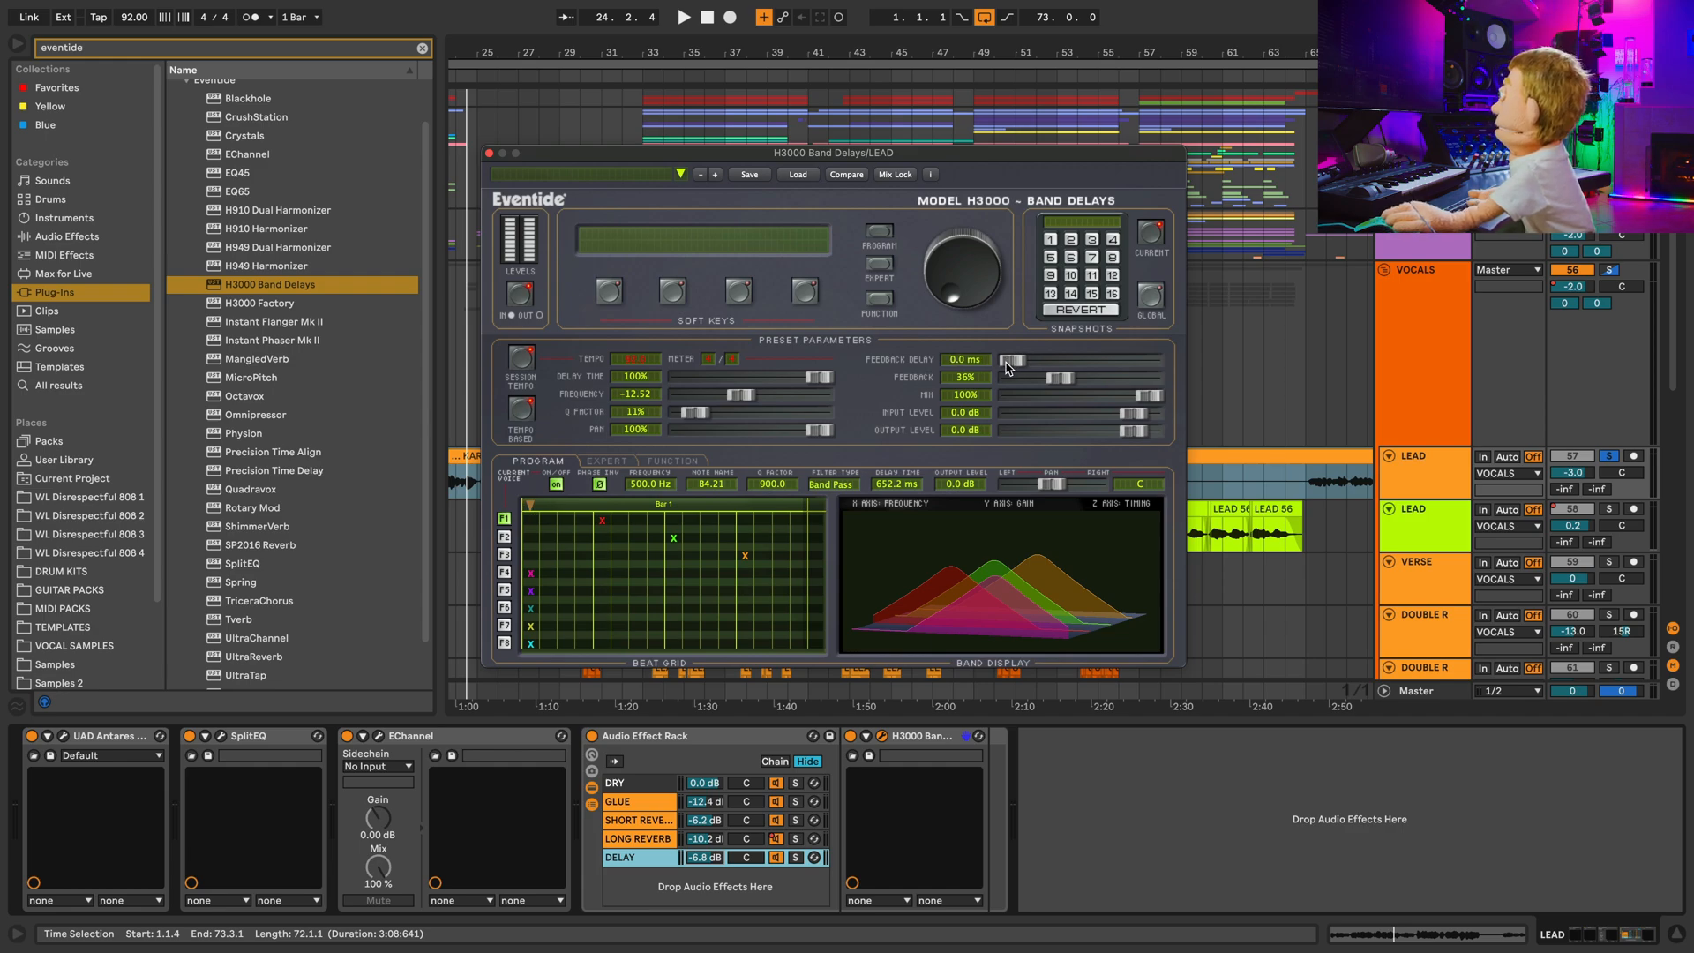
{"action": "key", "text": "super+alt+p"}
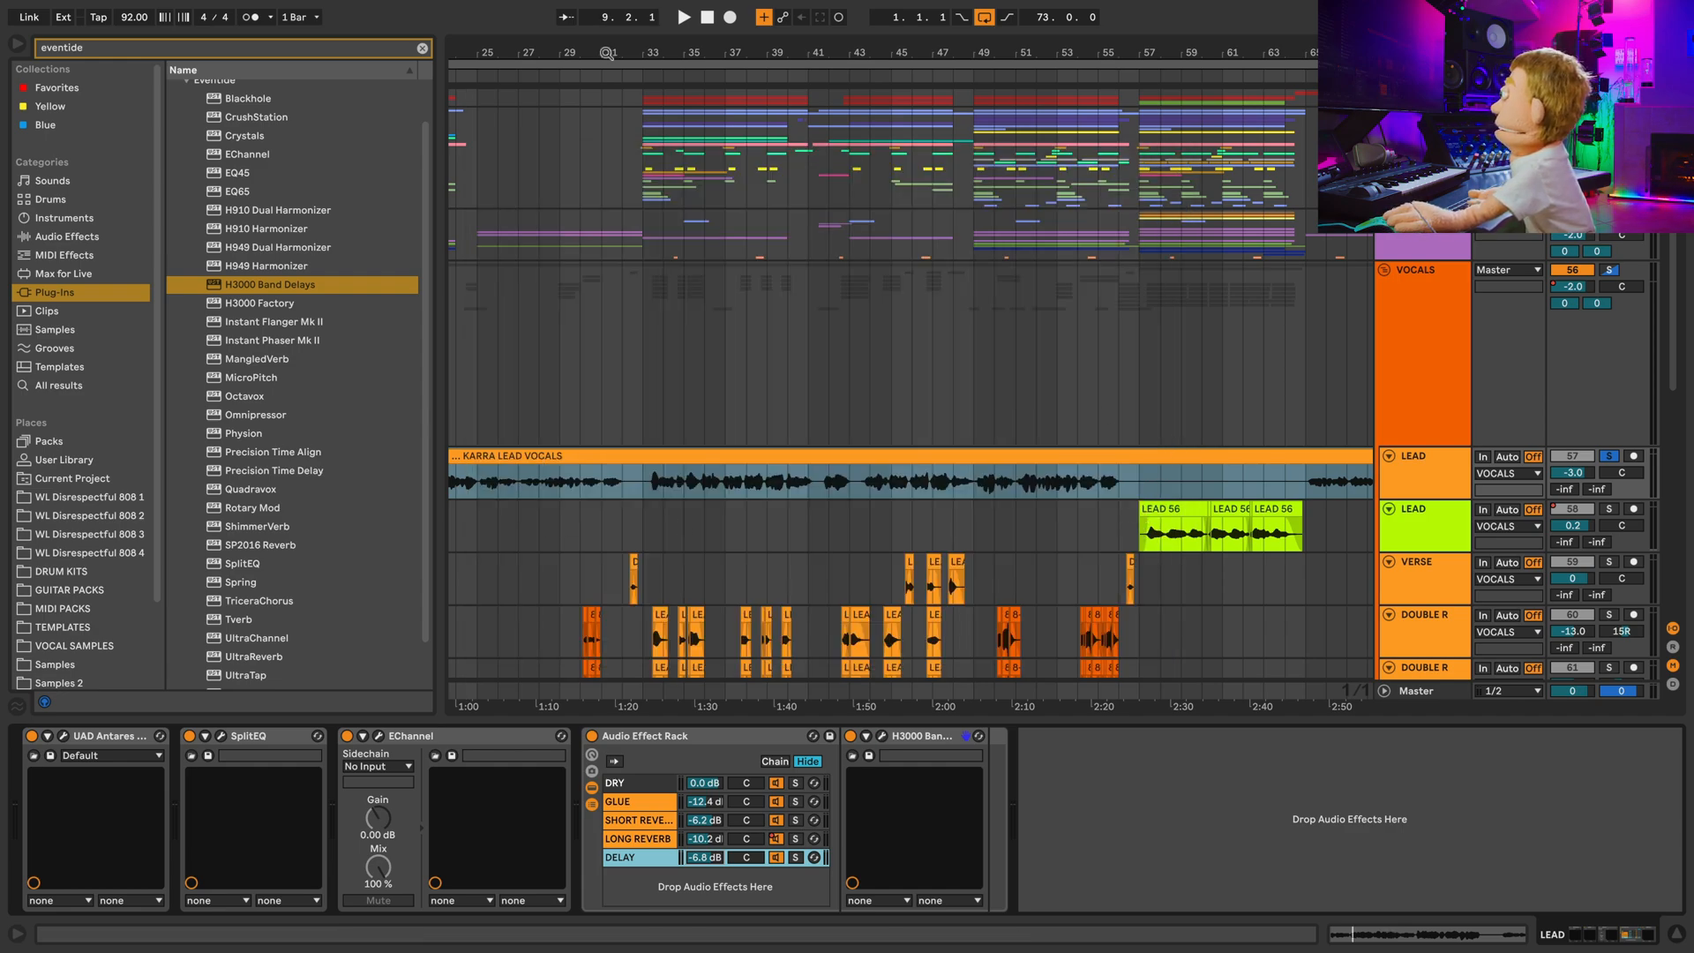
{"action": "left_click_drag", "start_coordinate": [607, 53], "coordinate": [606, 157]}
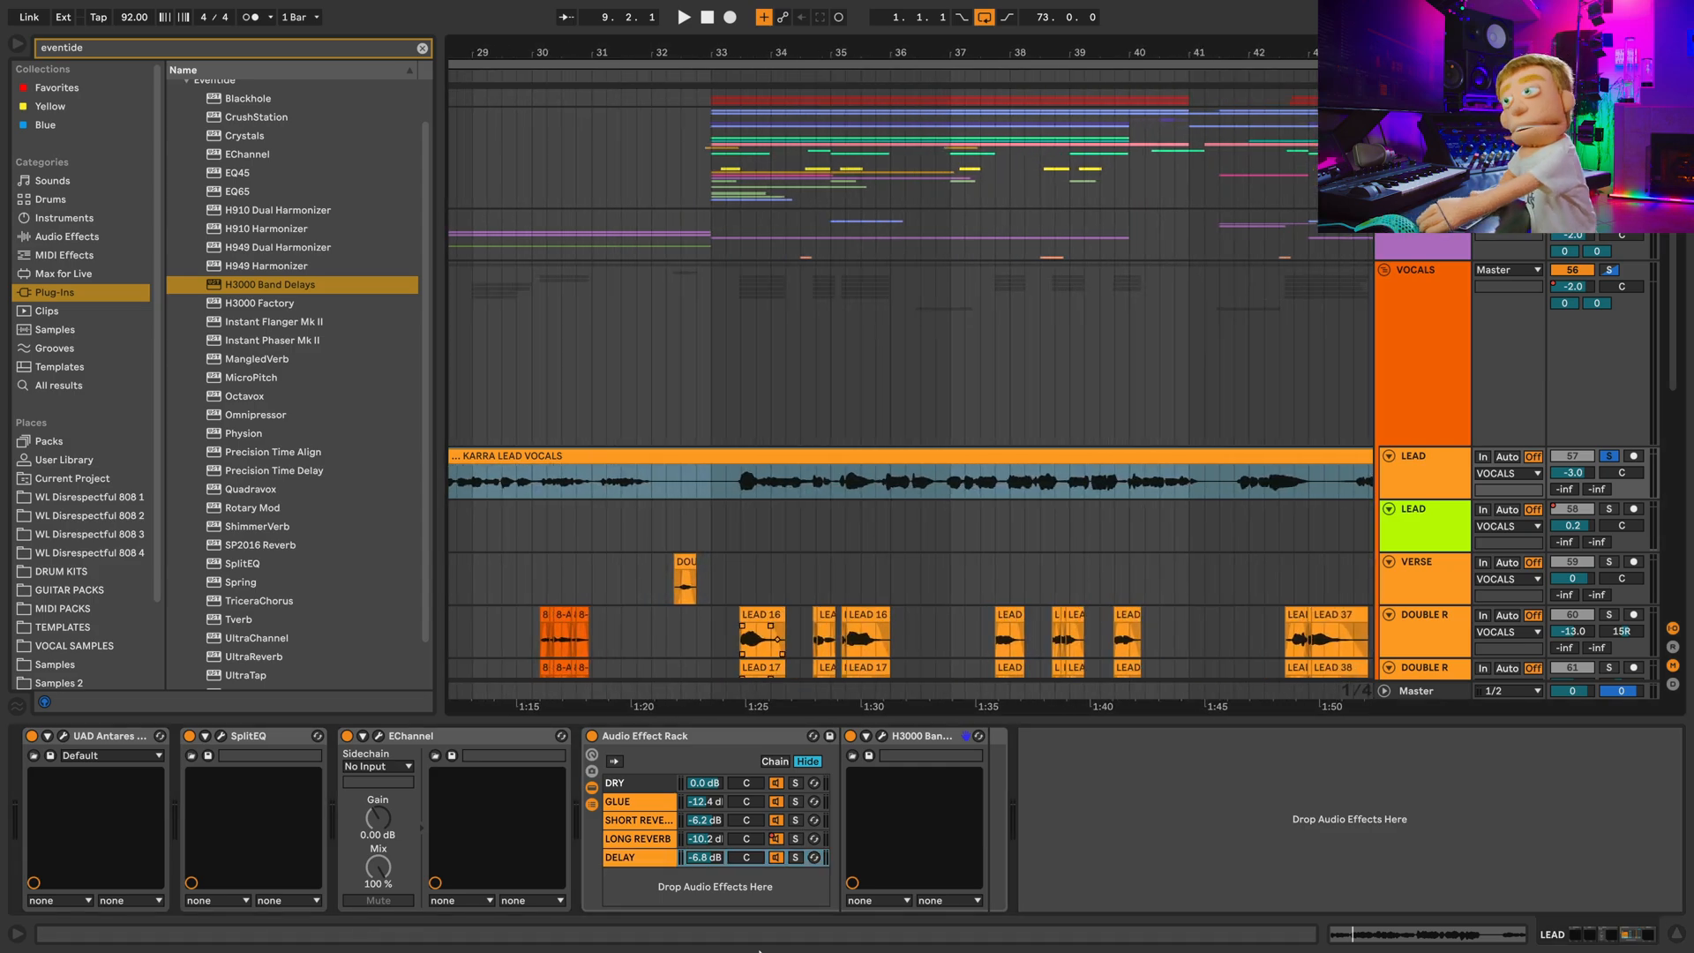
Play back the arrangement from bar 32 and from bar 31 to hear the lead vocal going into bar 33.
{"action": "left_click", "coordinate": [651, 589]}
{"action": "key", "text": "space"}
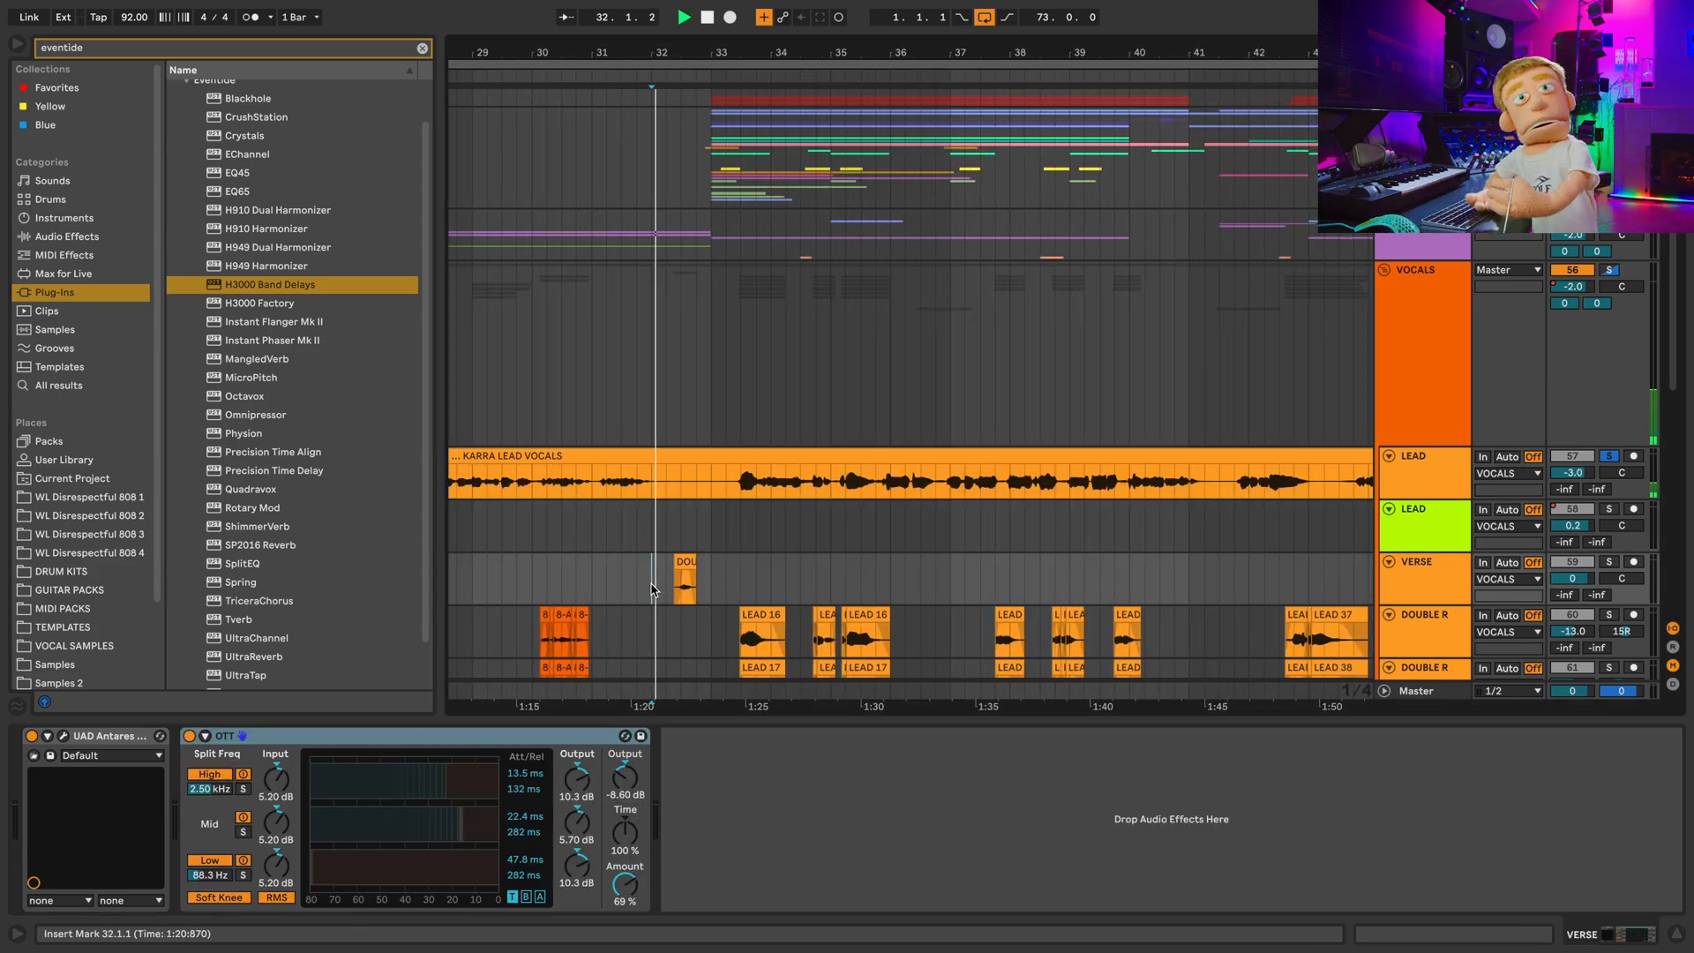
{"action": "left_click", "coordinate": [592, 588]}
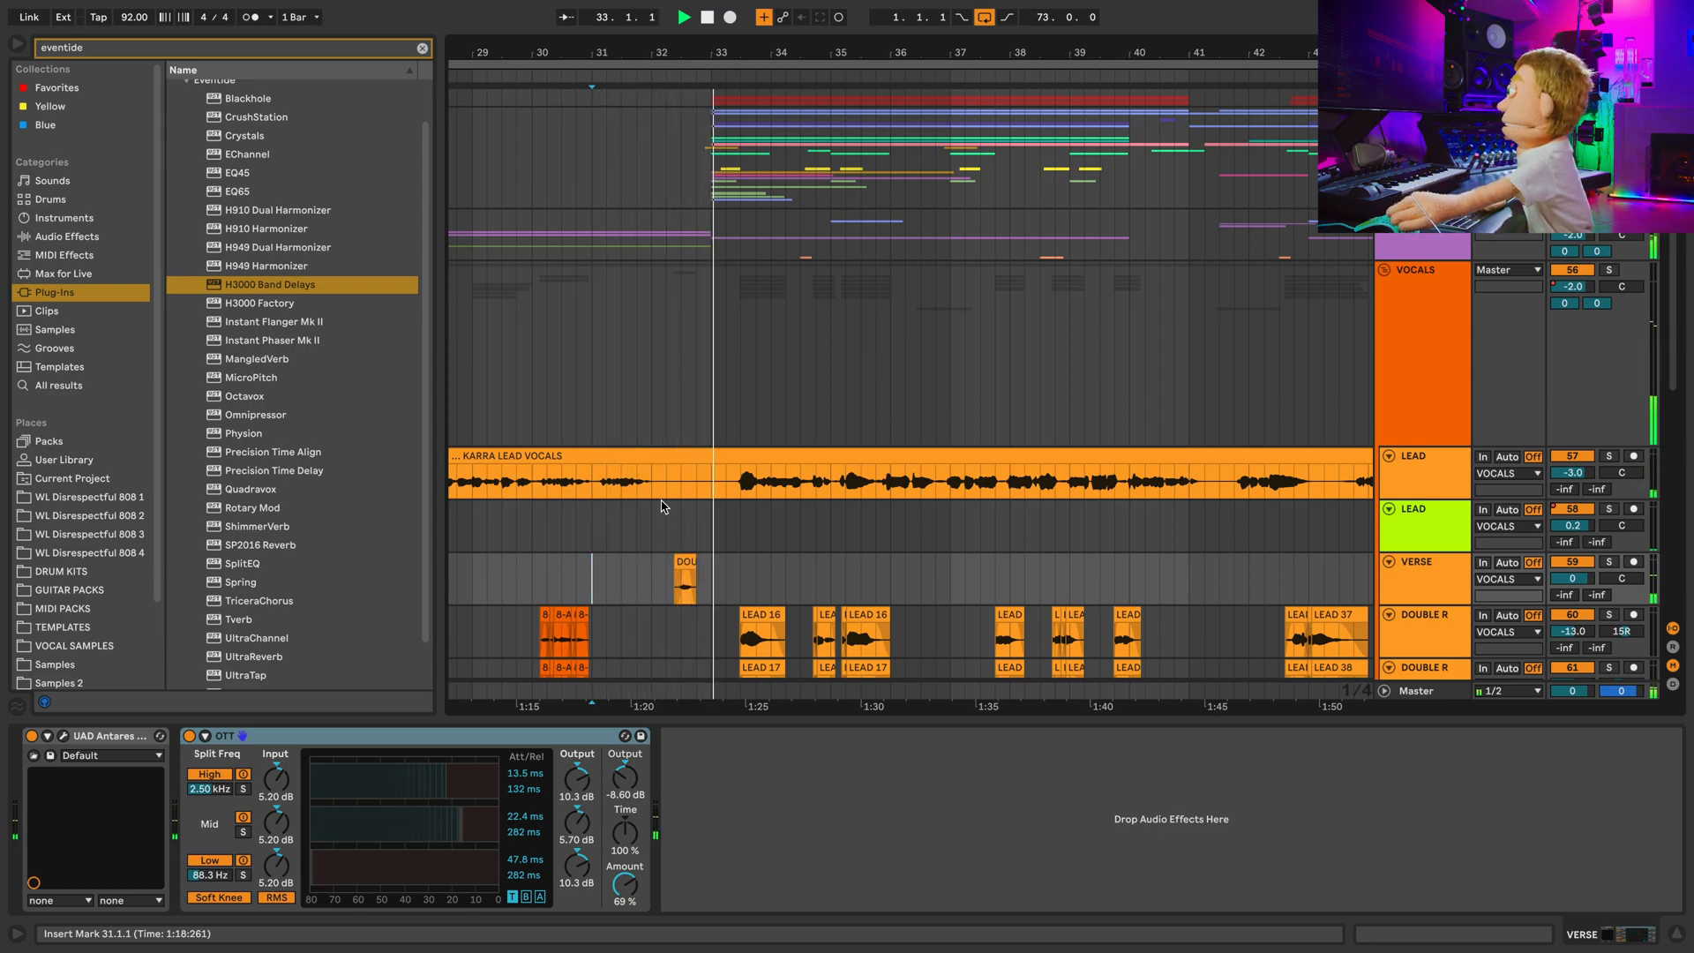
{"action": "key", "text": "space"}
Automate the lead track's Audio Effect Rack to switch off during the vocal gap just before bar 33, and play back from bar 31.
{"action": "left_click", "coordinate": [666, 650]}
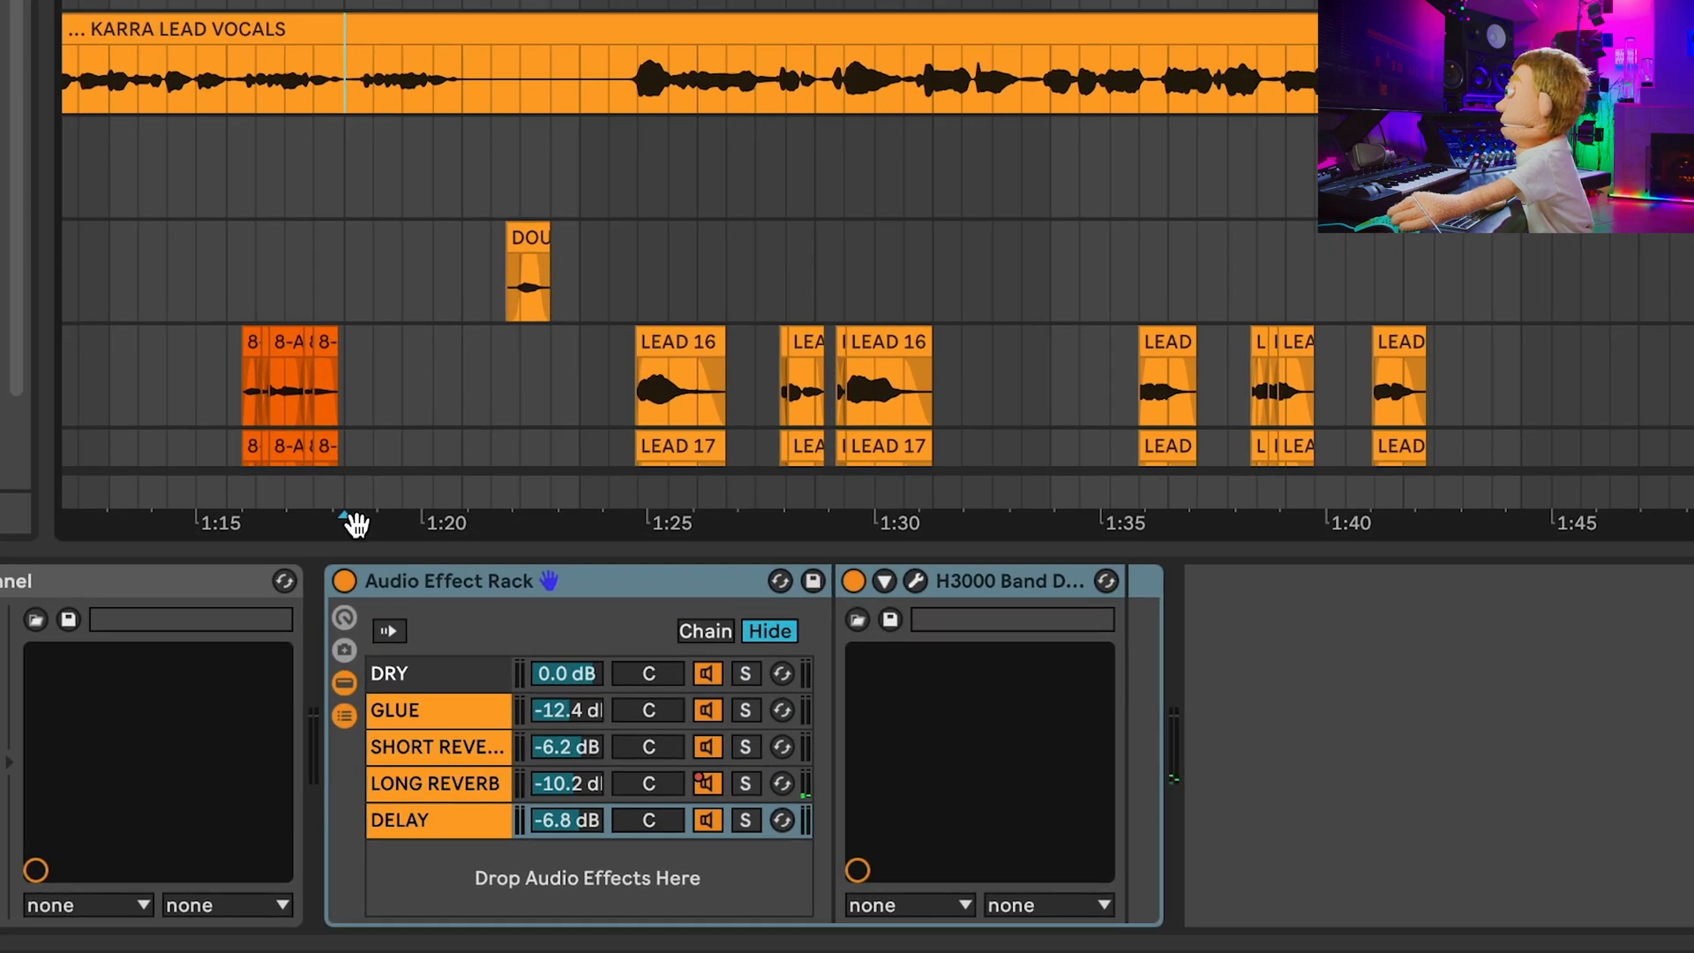
{"action": "right_click", "coordinate": [349, 573]}
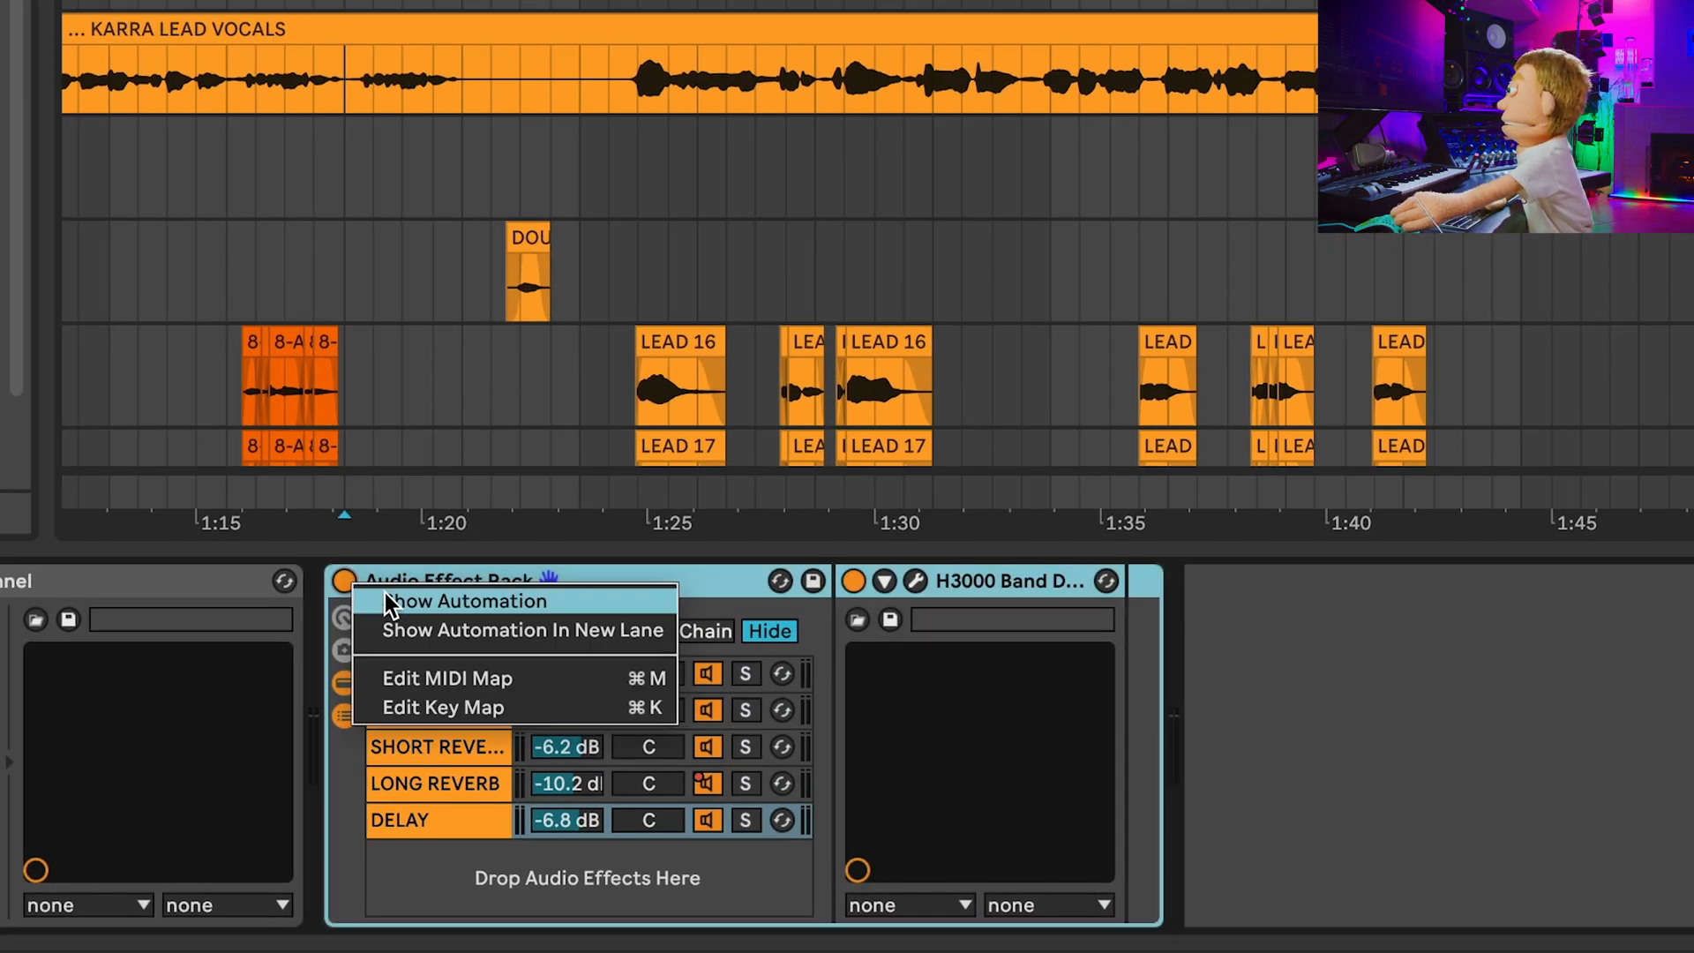
{"action": "left_click", "coordinate": [386, 597]}
{"action": "left_click_drag", "start_coordinate": [489, 102], "coordinate": [551, 99]}
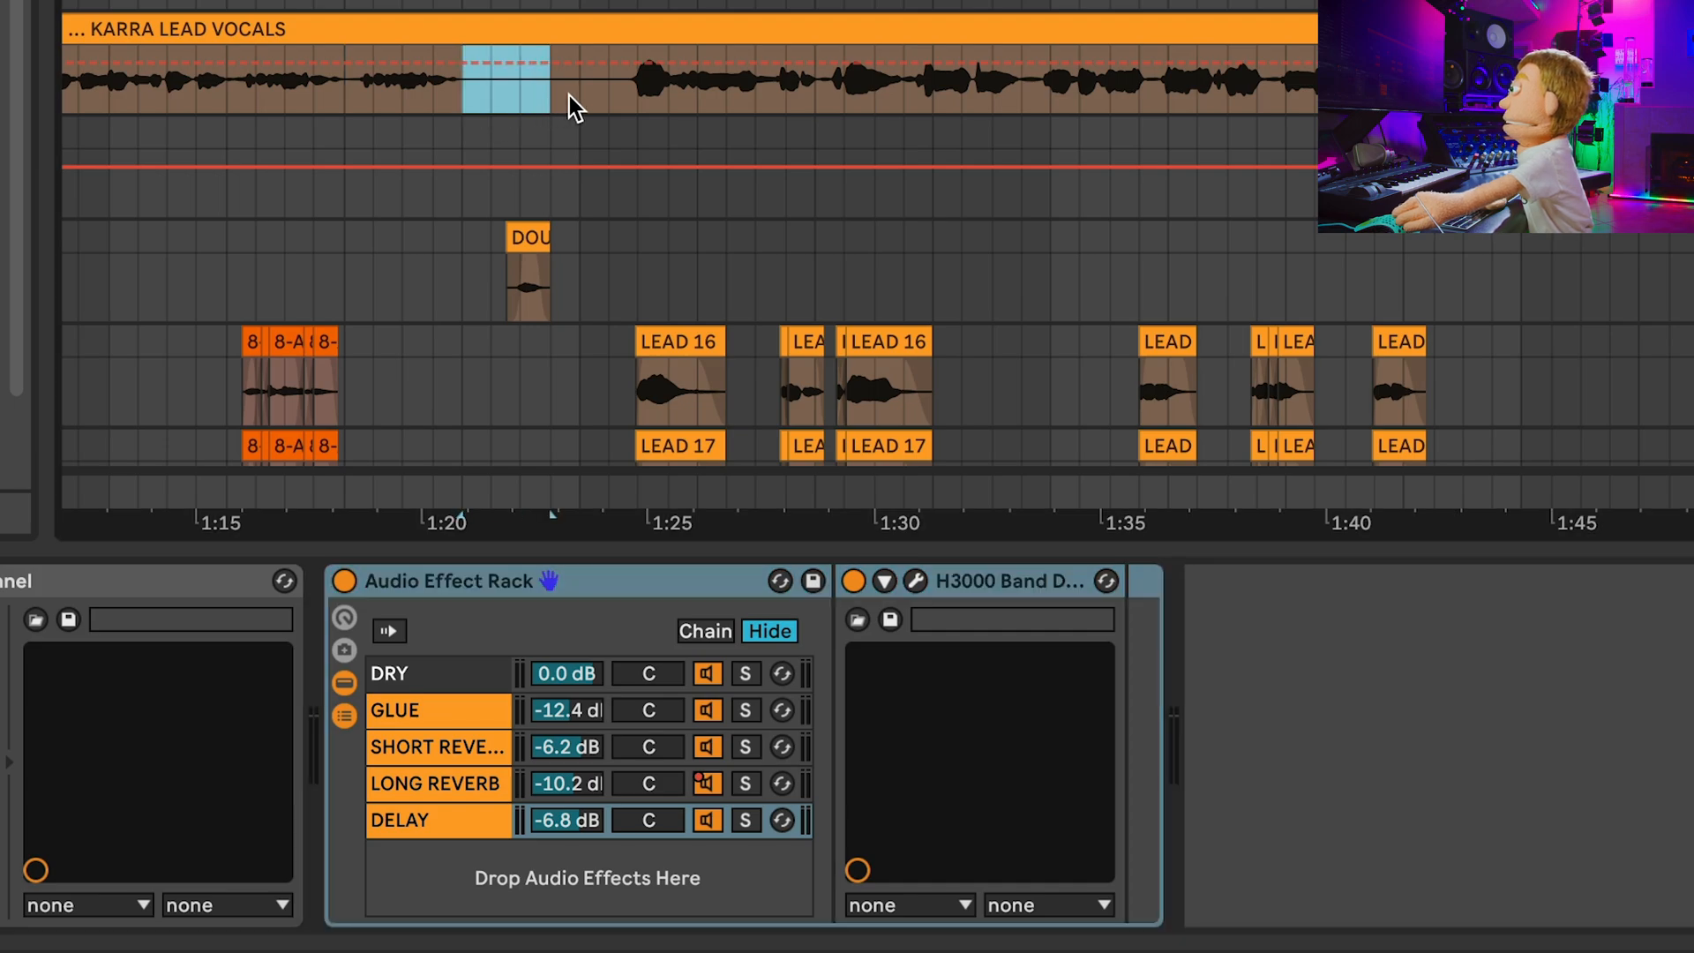
{"action": "left_click", "coordinate": [520, 104]}
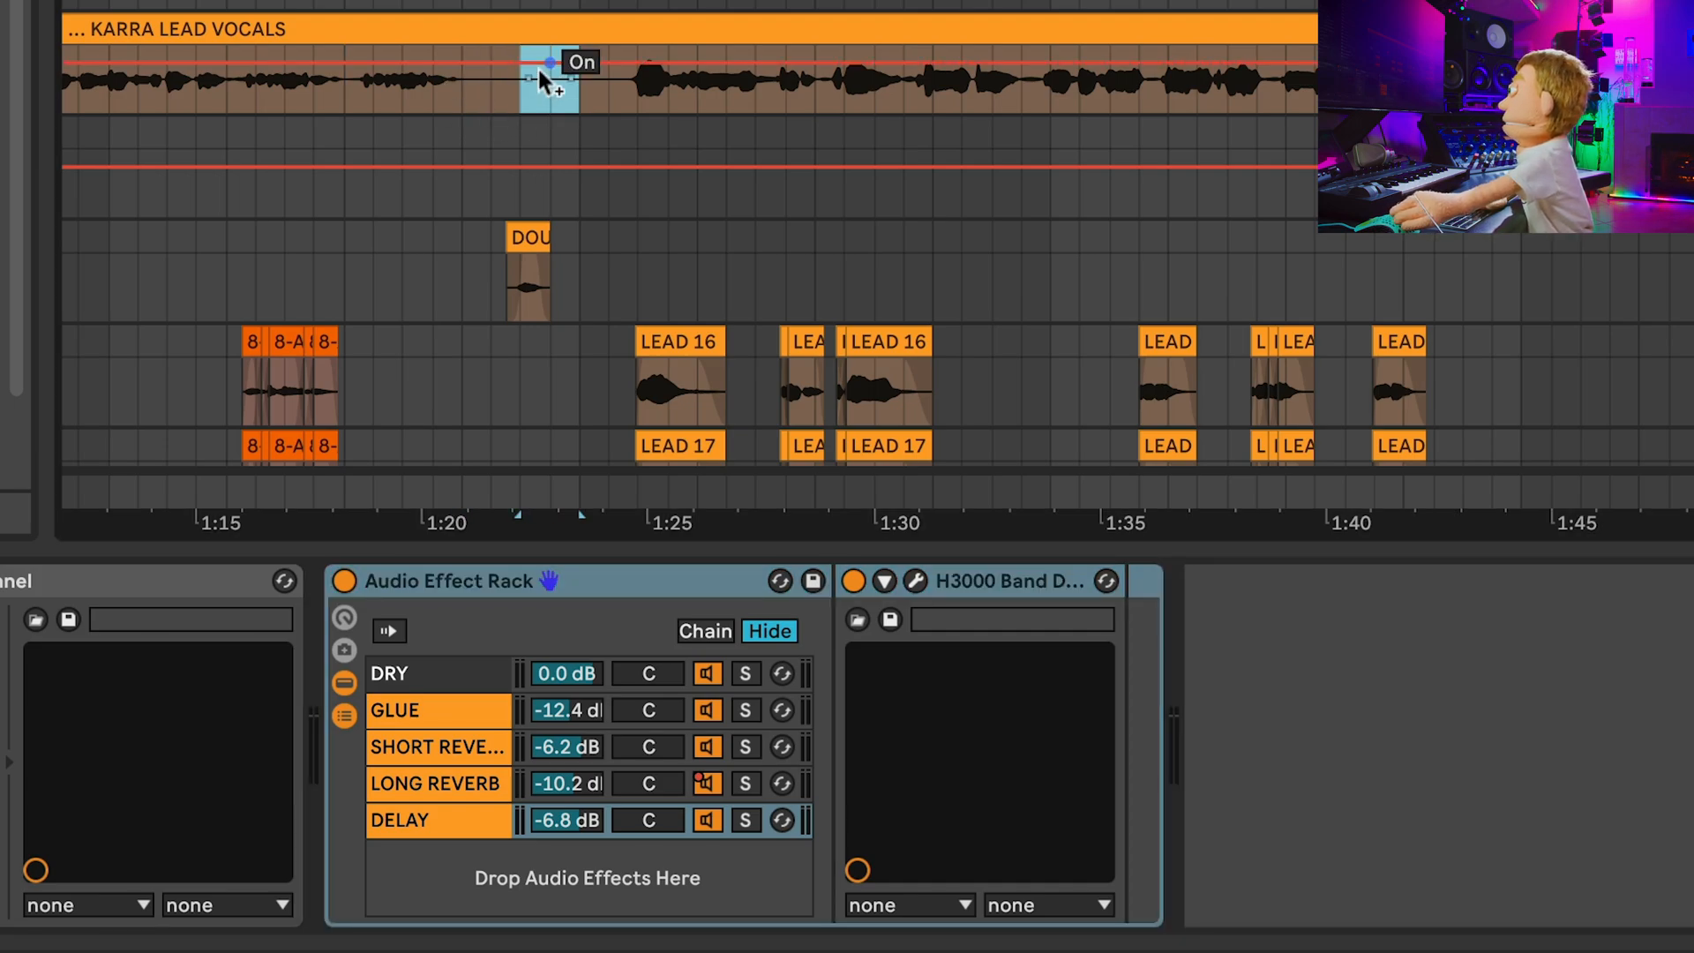
{"action": "left_click_drag", "start_coordinate": [541, 74], "coordinate": [522, 111]}
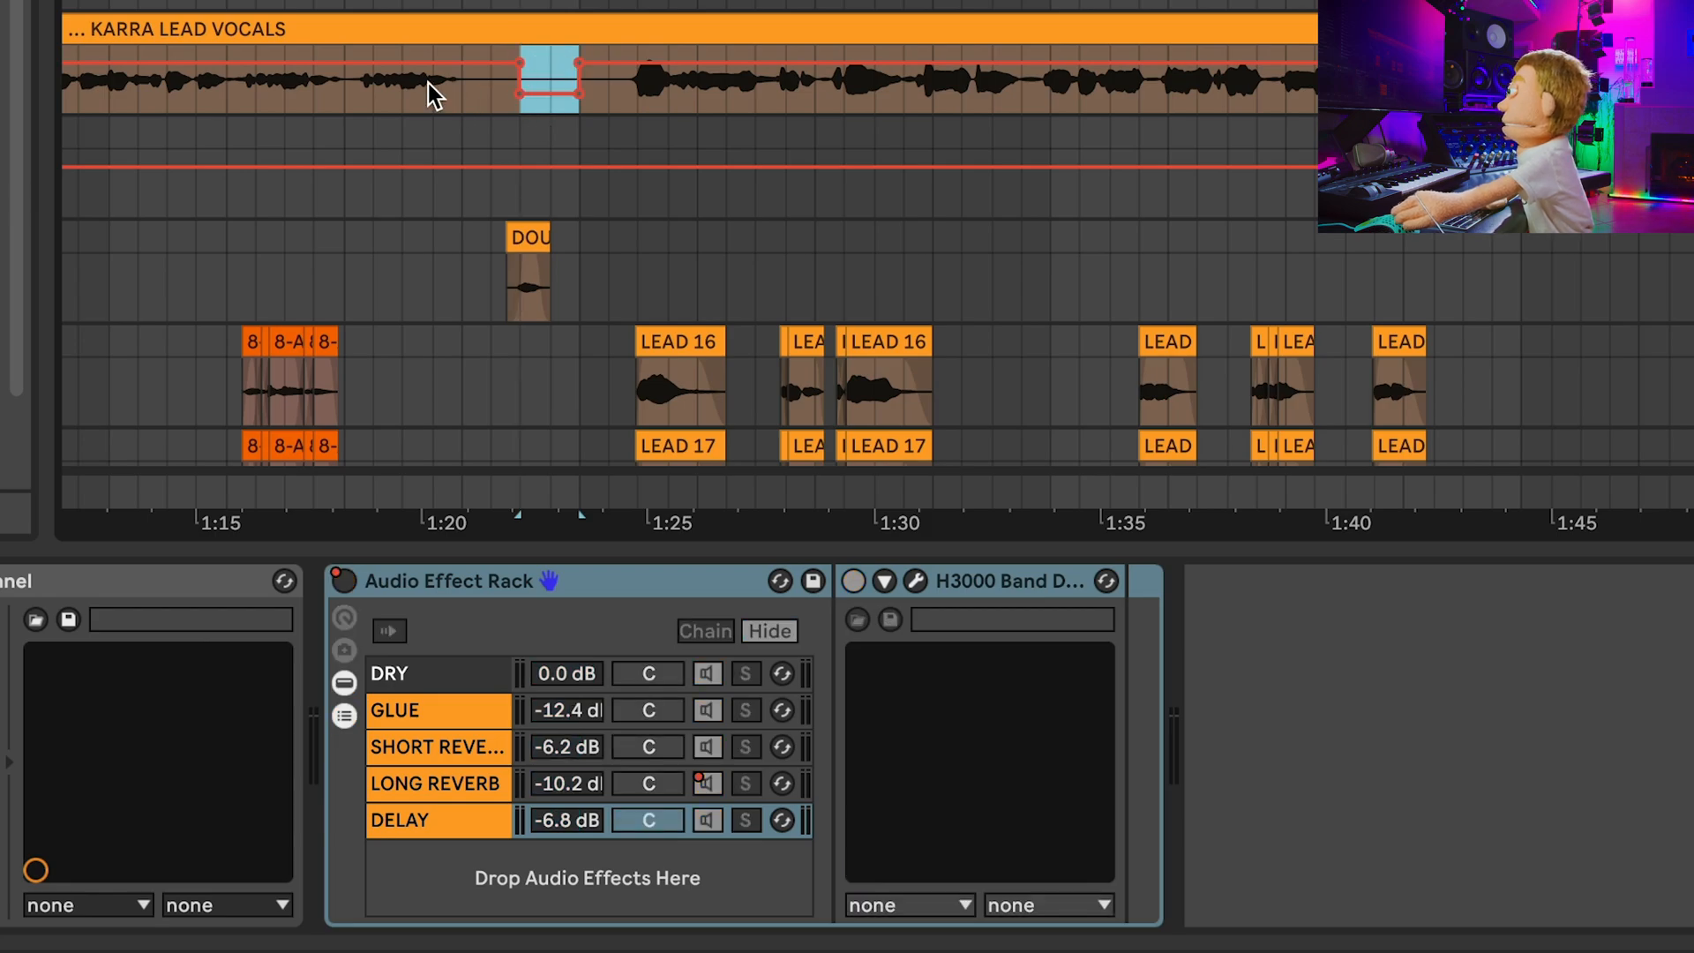
{"action": "key", "text": "a"}
{"action": "left_click", "coordinate": [348, 94]}
{"action": "key", "text": "space"}
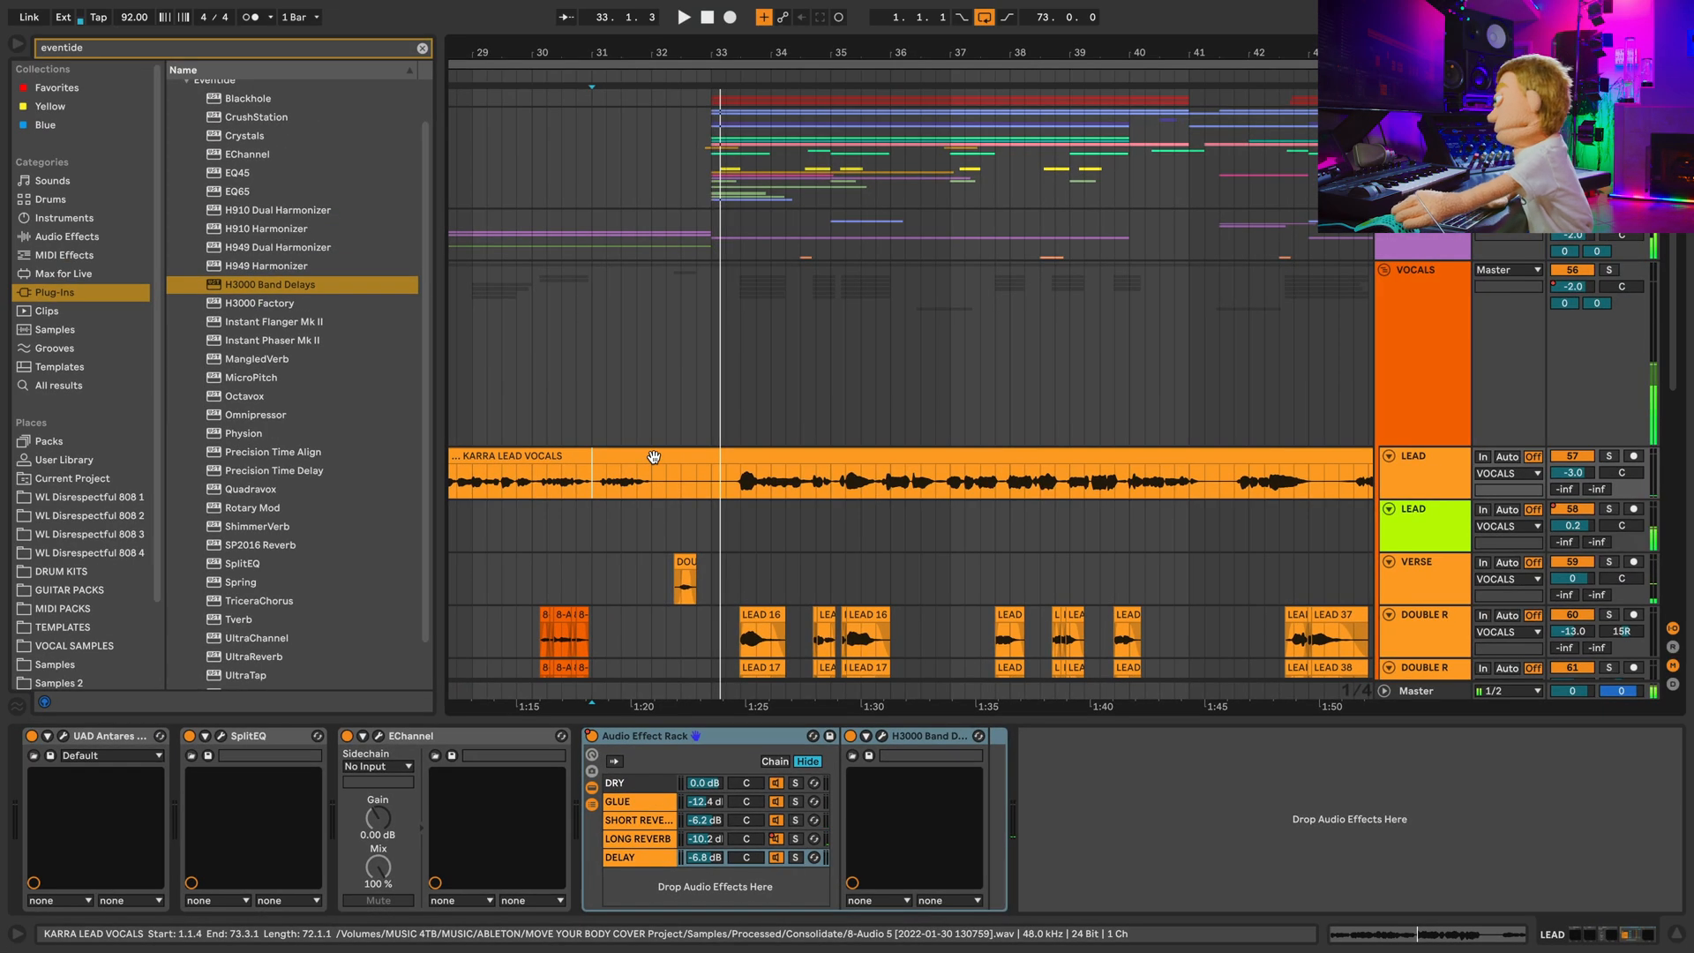
Duplicate the VERSE track containing the short DOUBLE L clip in bar 32.
{"action": "left_click", "coordinate": [666, 571]}
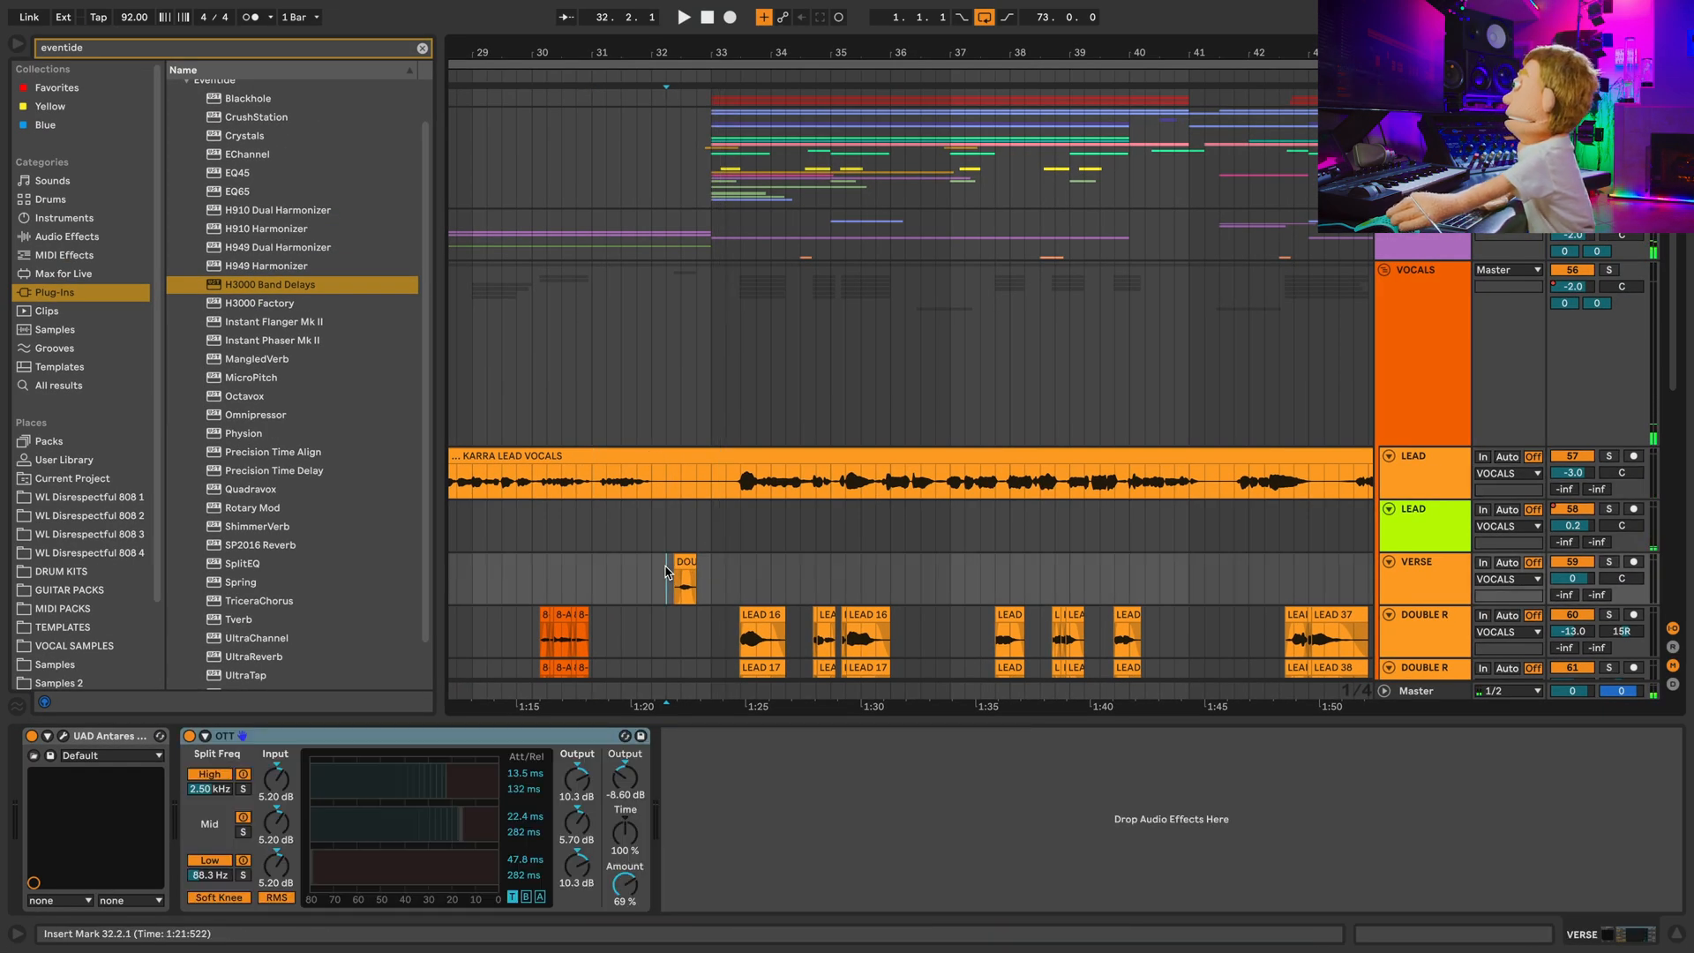
{"action": "left_click", "coordinate": [677, 572]}
{"action": "key", "text": "plus"}
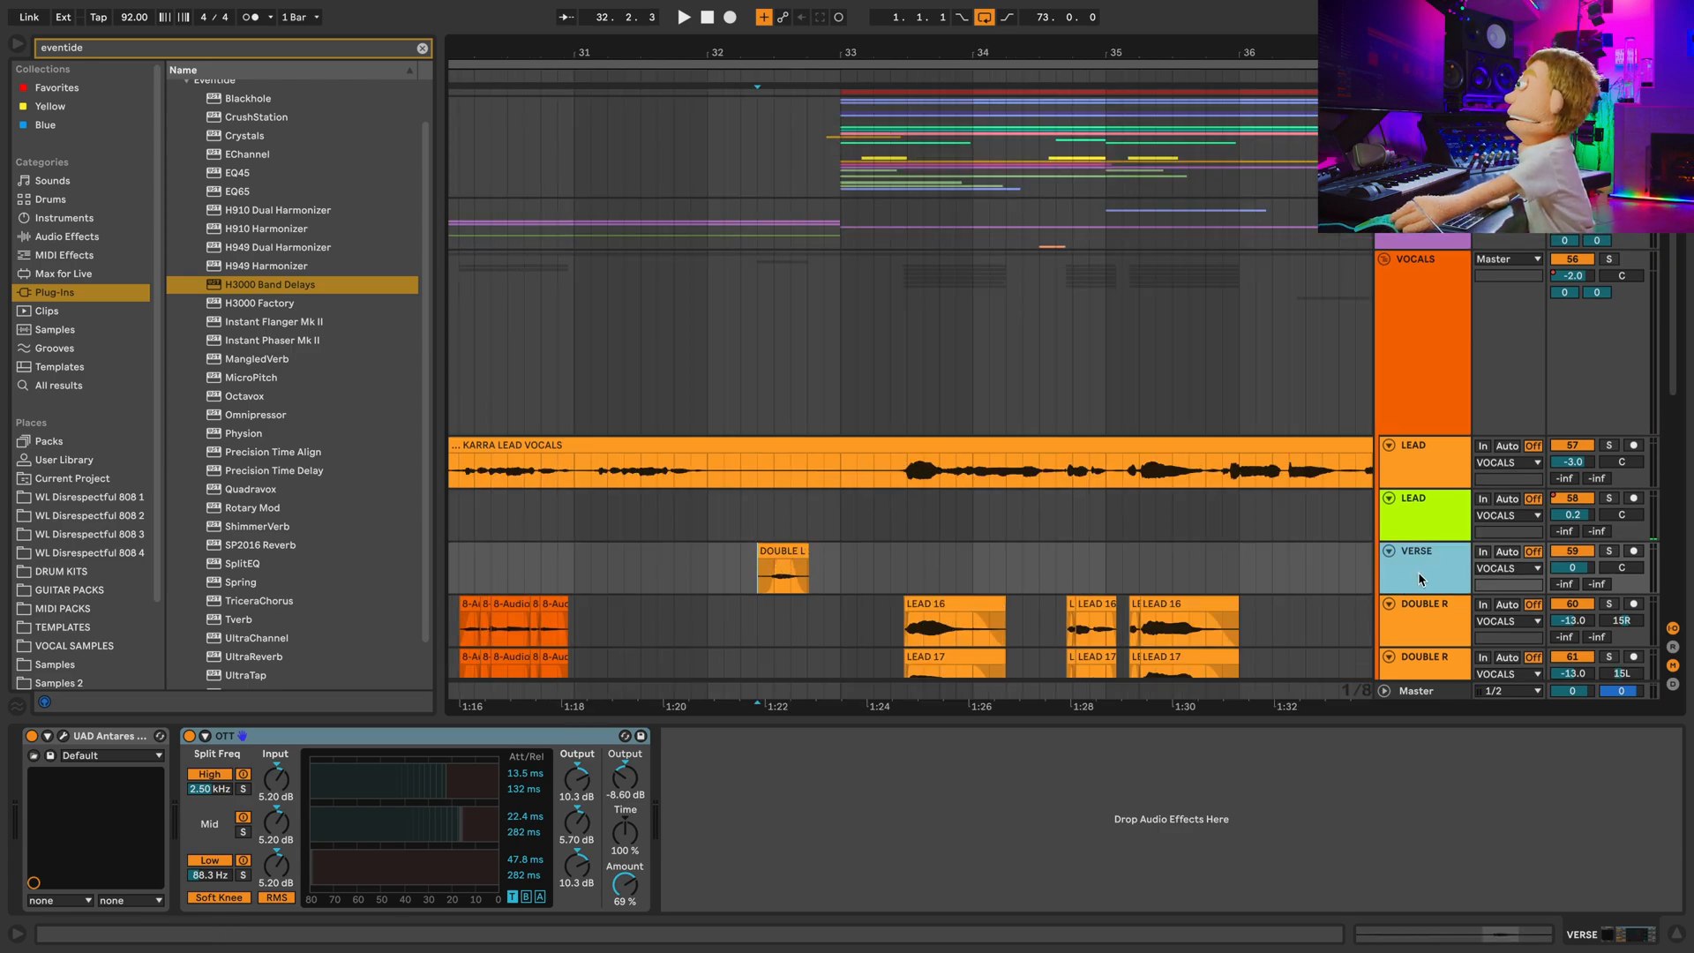
{"action": "key", "text": "ctrl+d"}
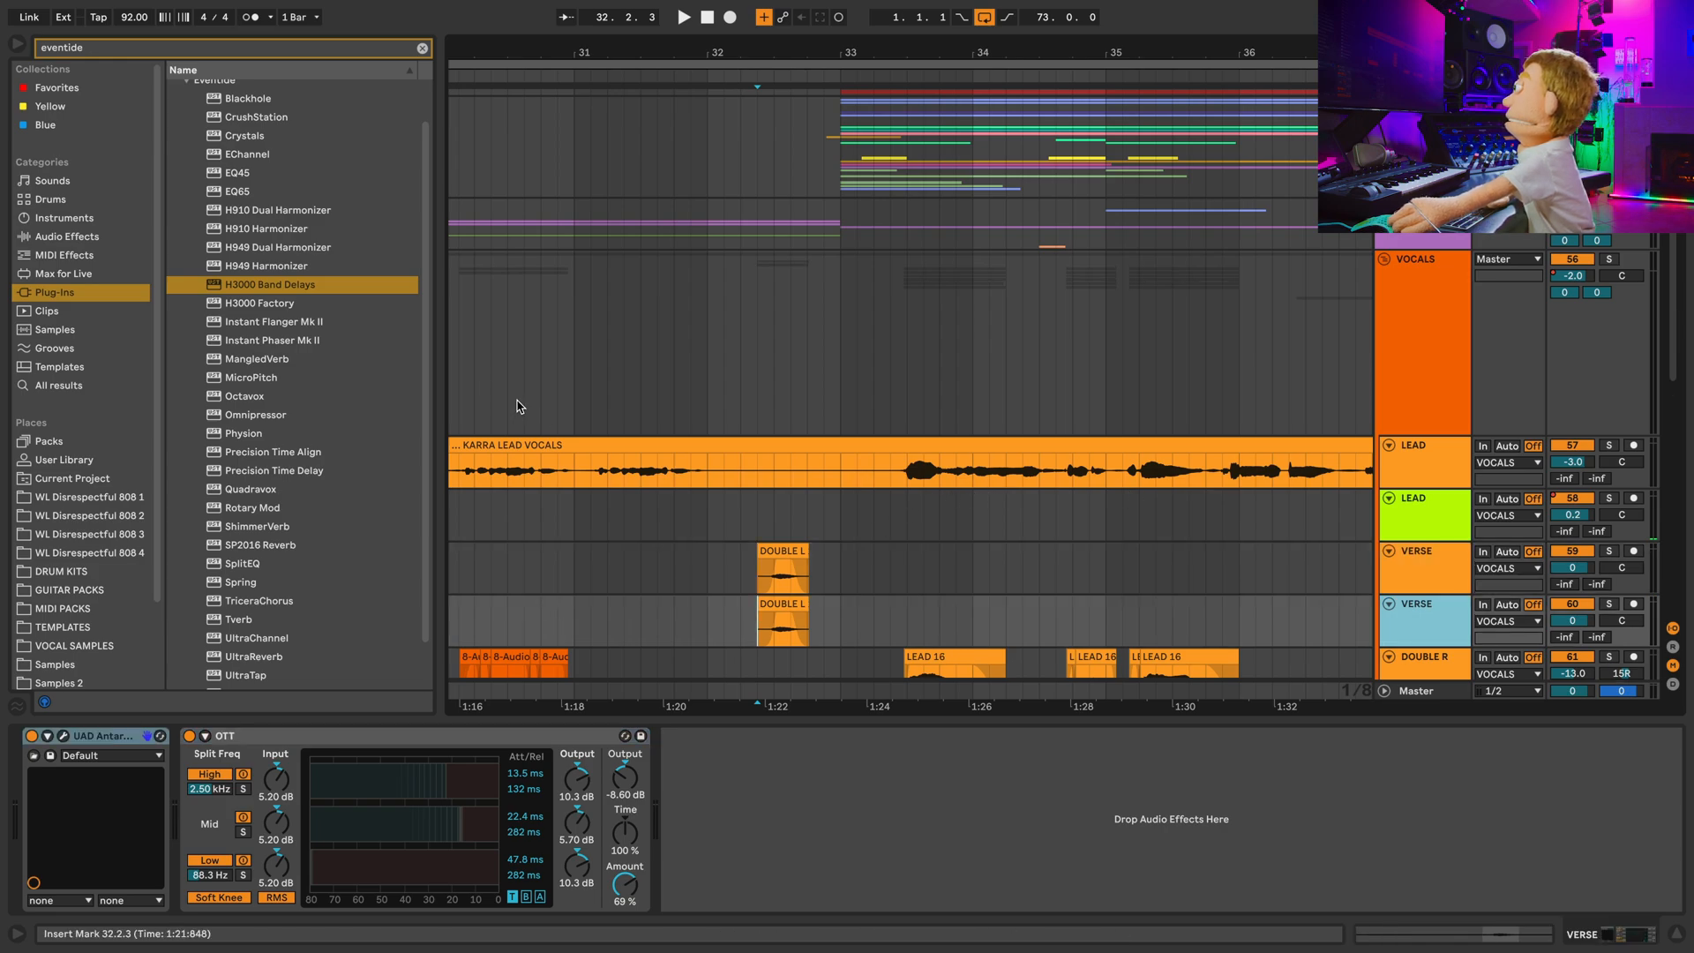
Add Eventide UltraReverb to the duplicated VERSE track, and set its mix to 100 % and decay time to 6.3 s.
{"action": "scroll", "coordinate": [357, 335], "scroll_direction": "up", "scroll_amount": 2}
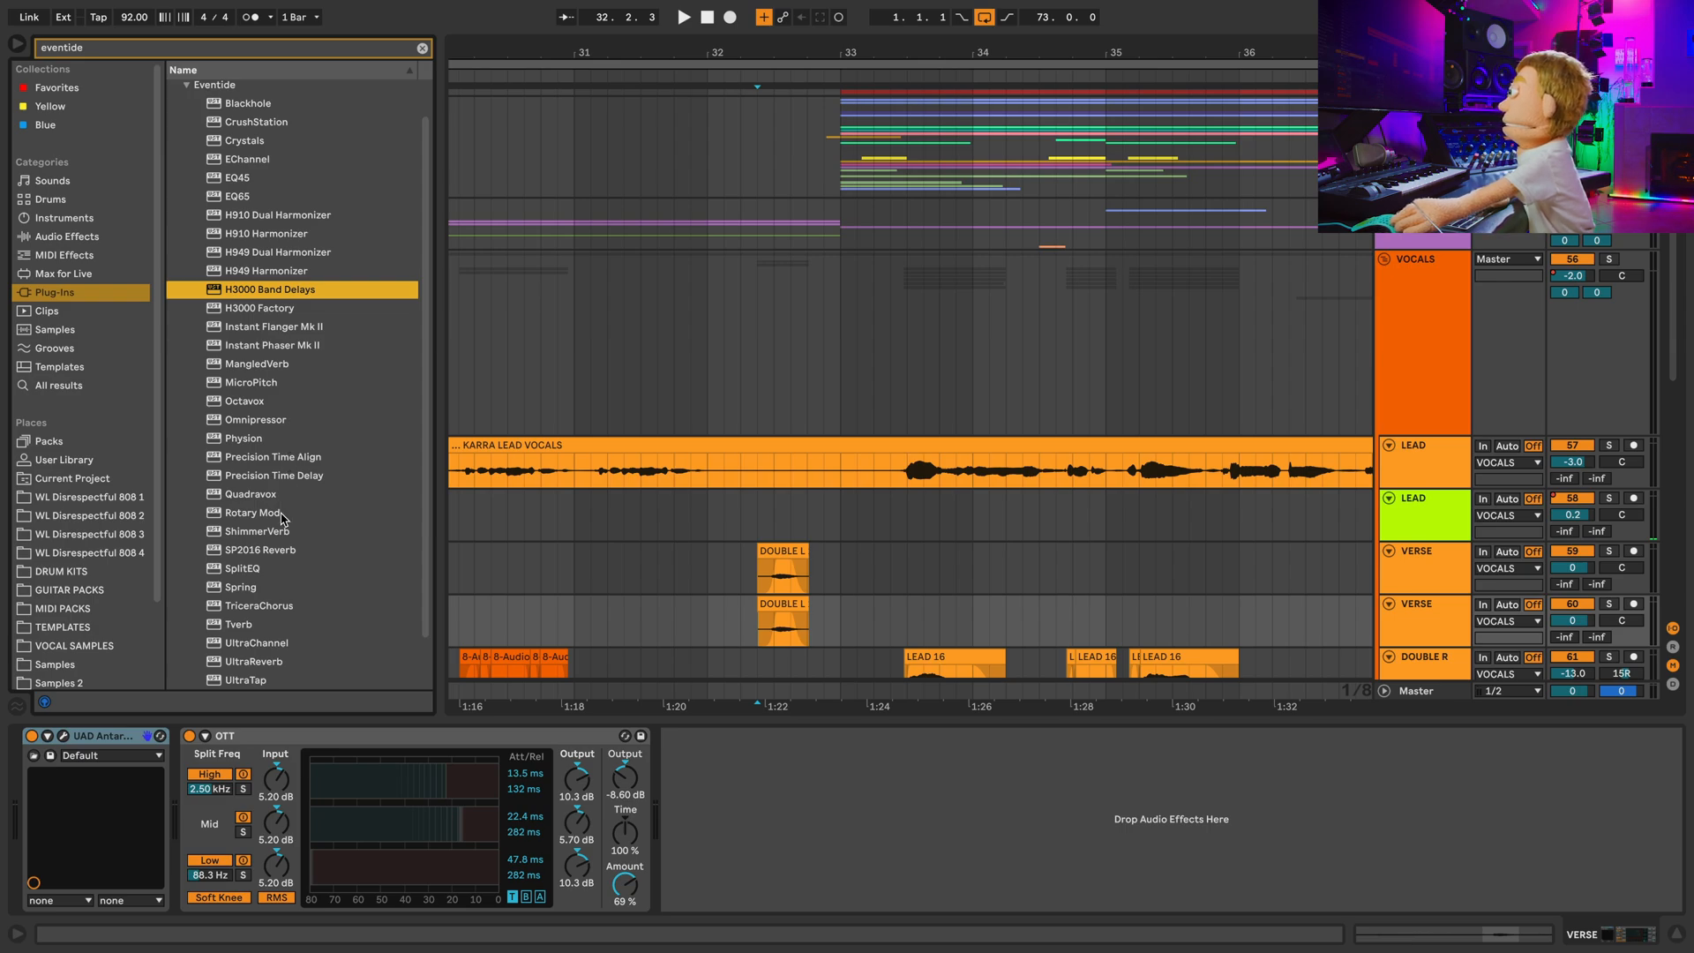
{"action": "left_click_drag", "start_coordinate": [256, 660], "coordinate": [702, 755]}
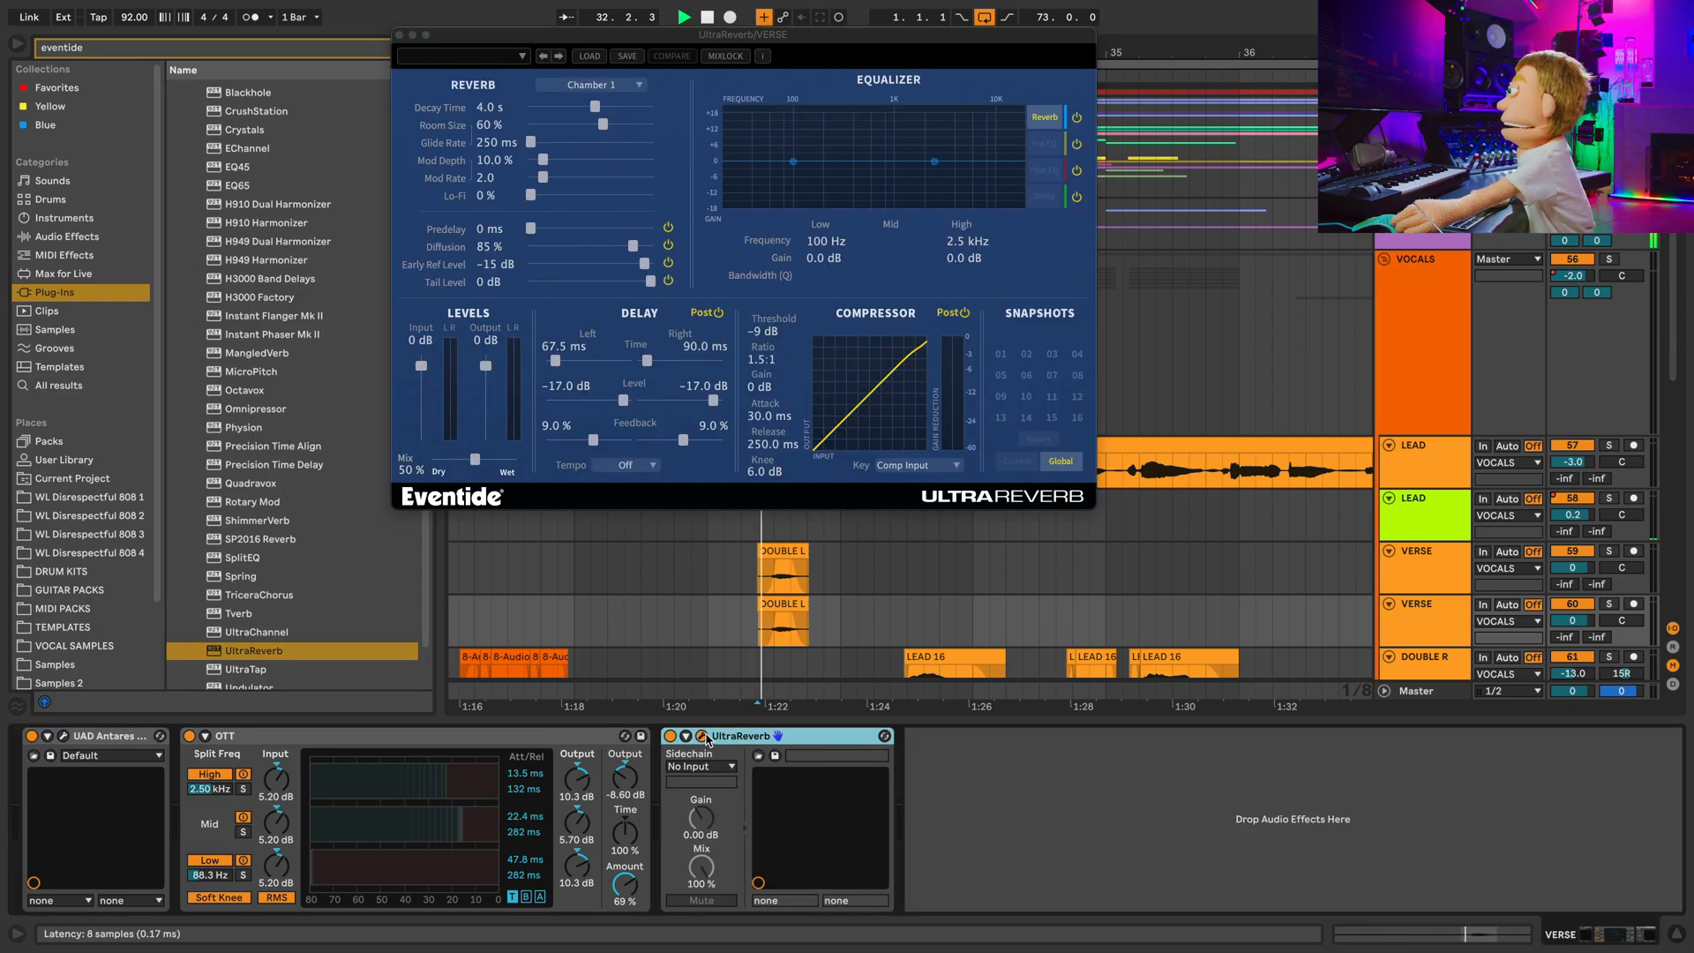
{"action": "key", "text": "space"}
{"action": "key", "text": "space"}
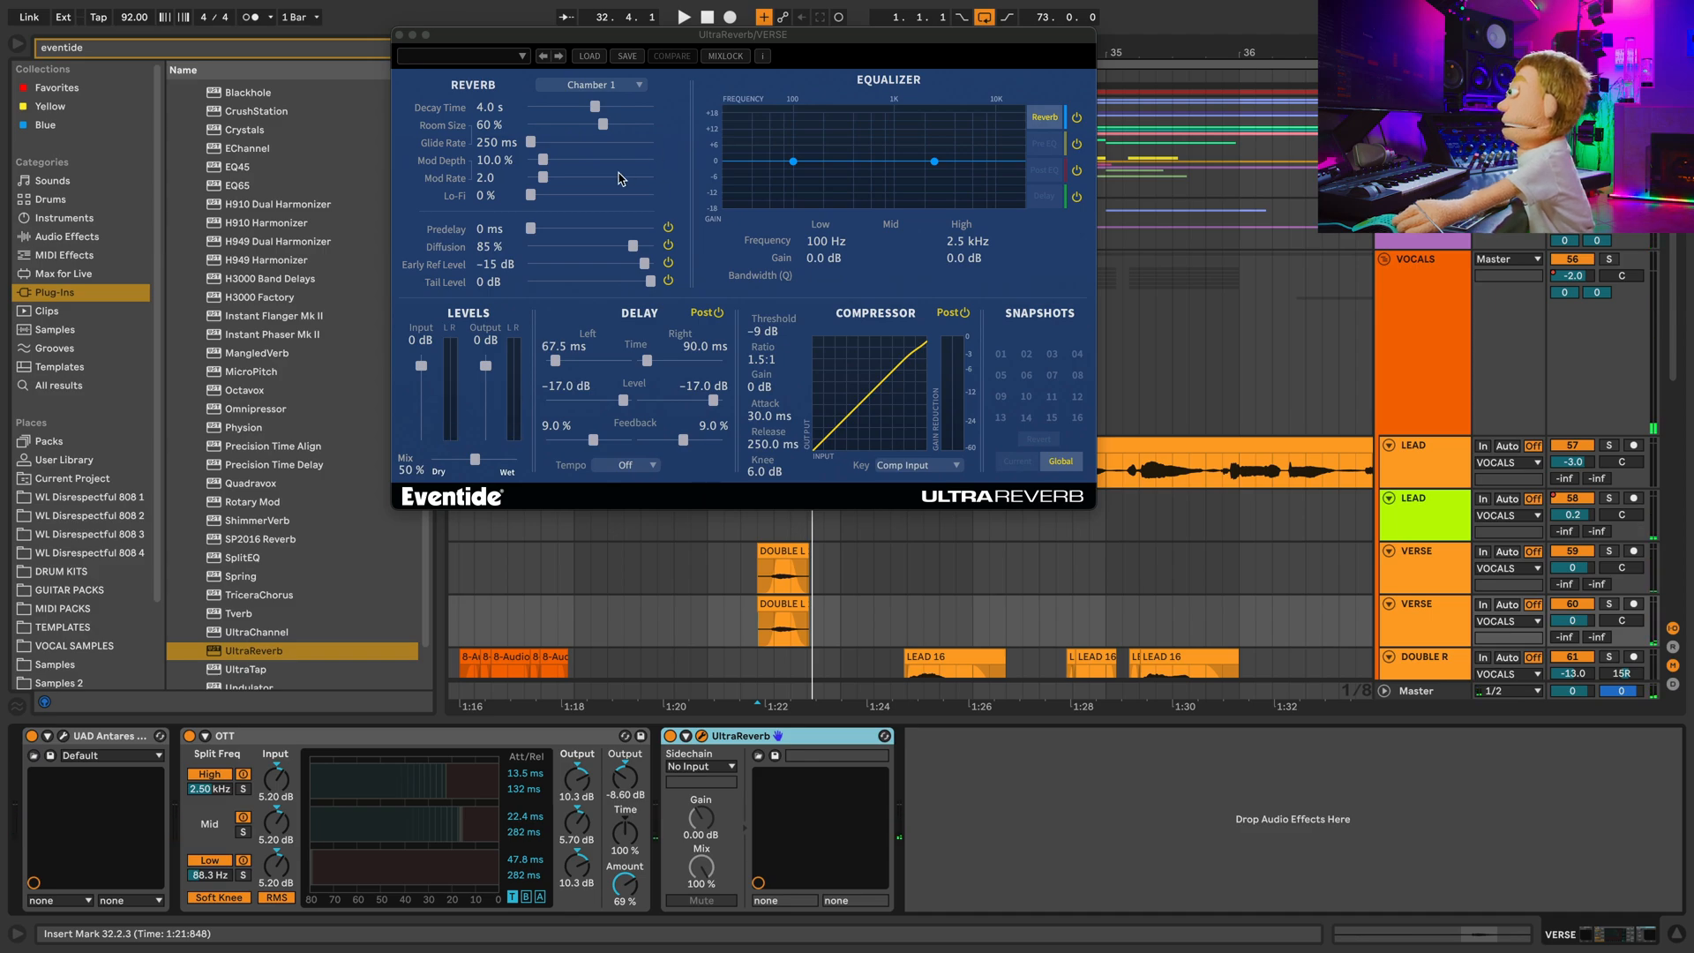
{"action": "left_click", "coordinate": [783, 633]}
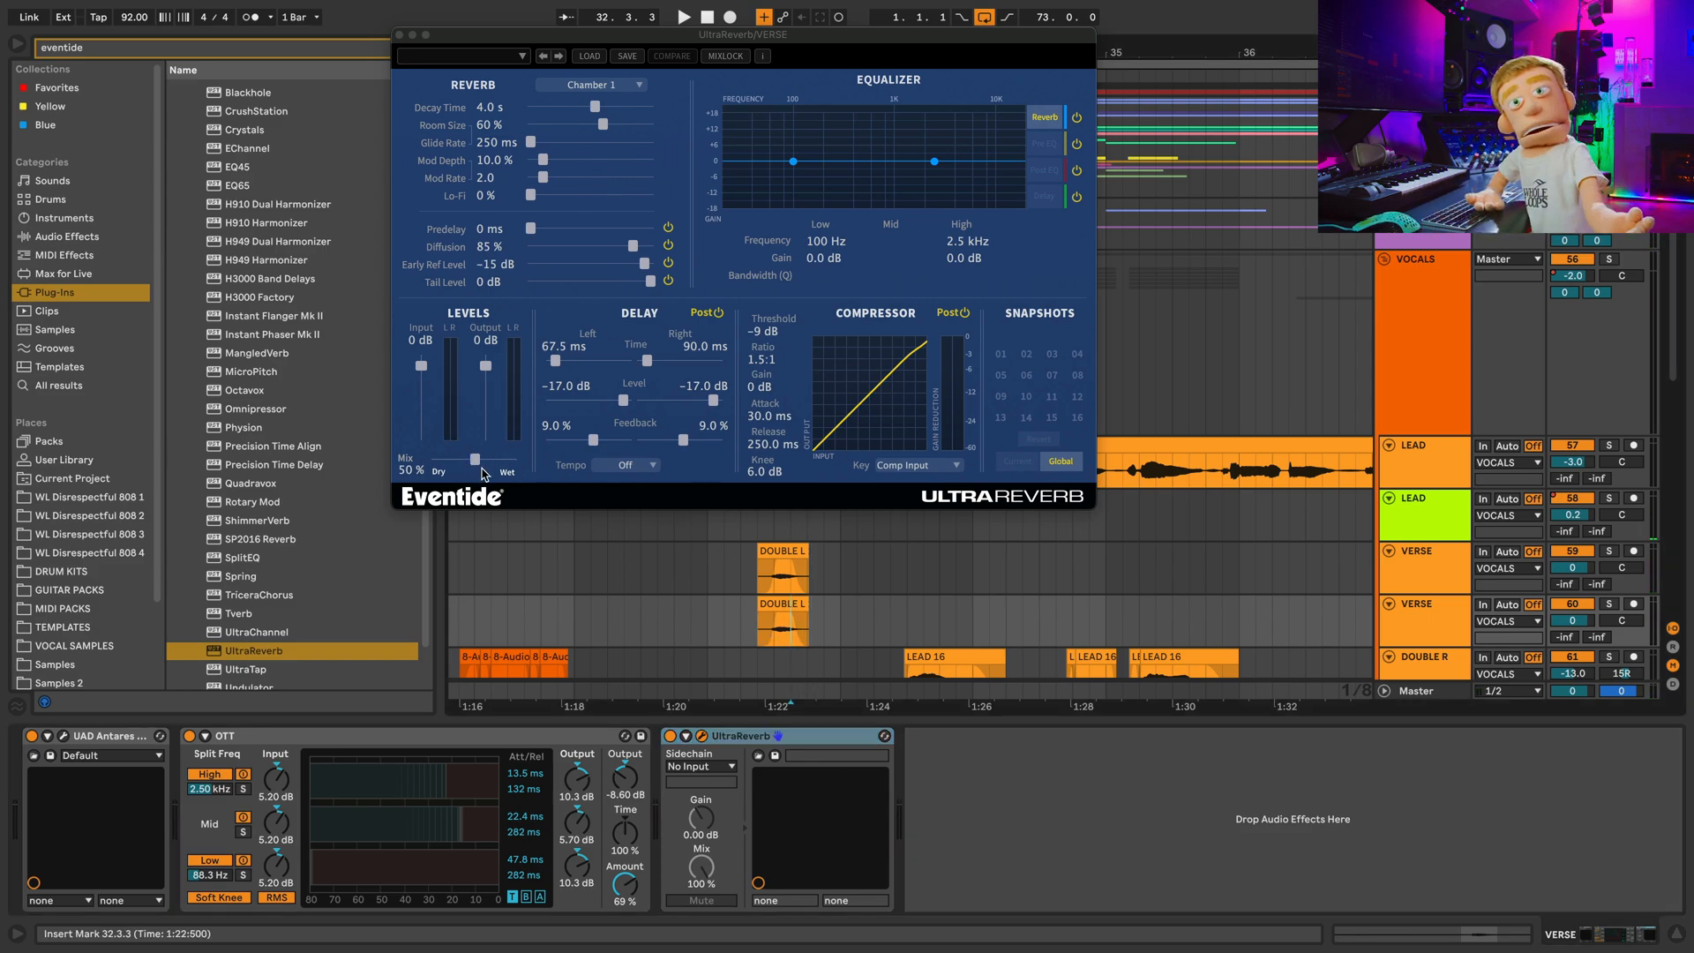
{"action": "left_click_drag", "start_coordinate": [483, 460], "coordinate": [530, 463]}
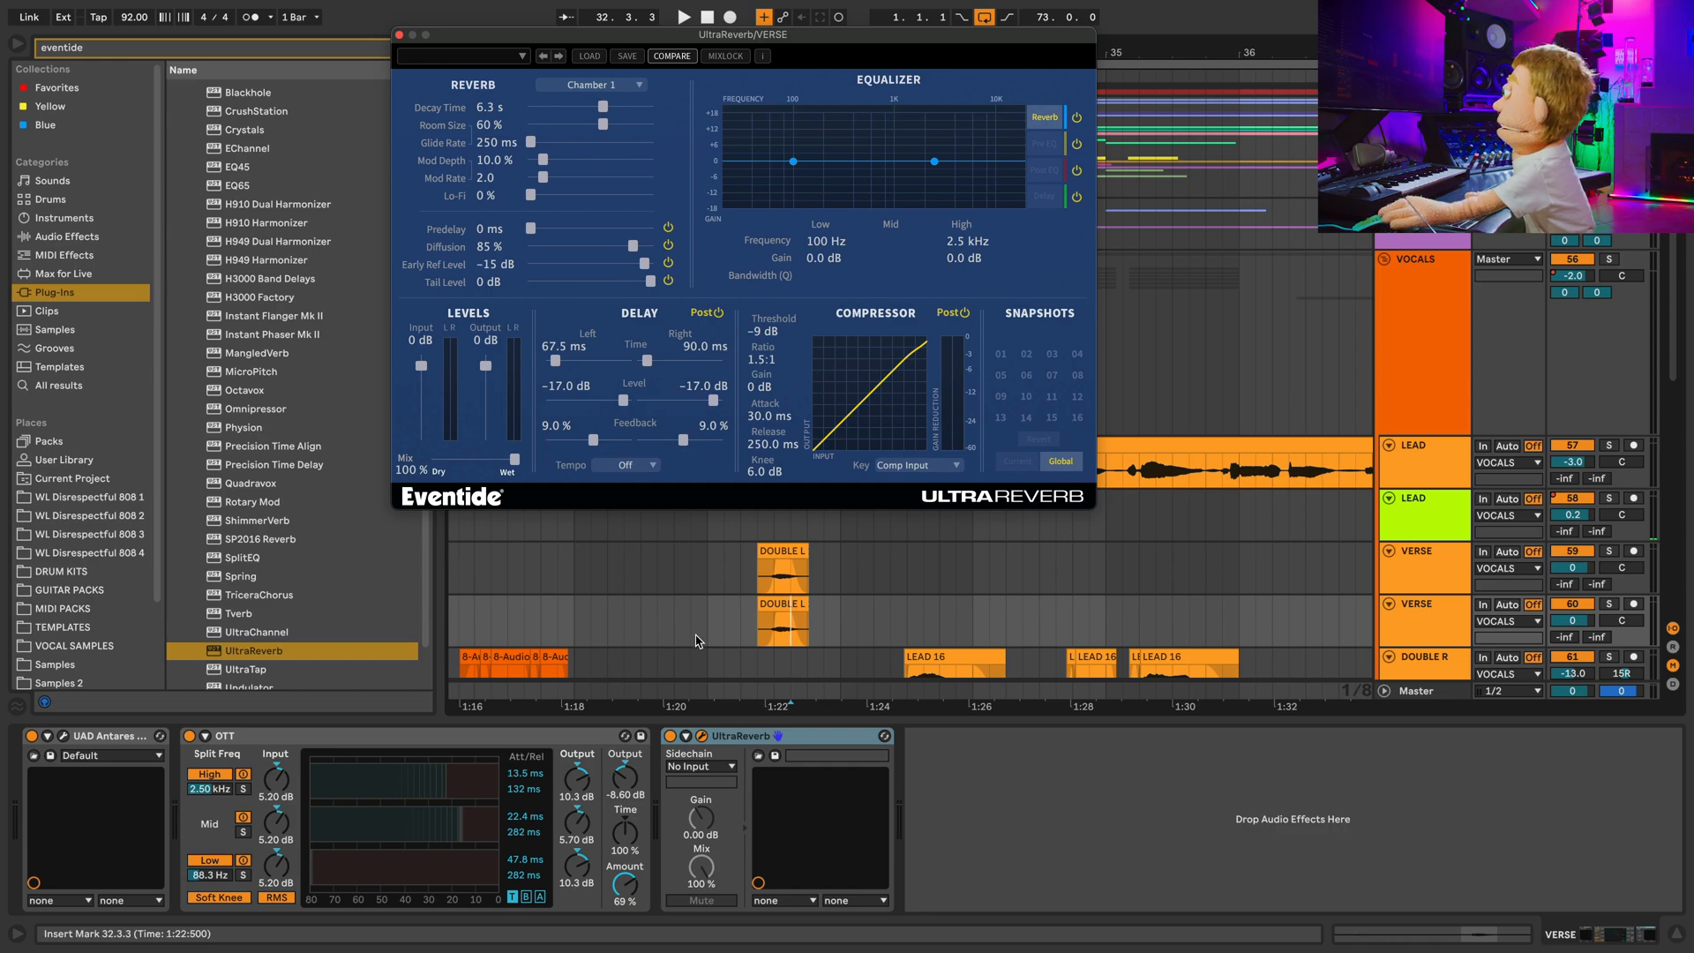
Reverse the duplicated DOUBLE L clip, and freeze and flatten its soloed VERSE track to render the reverb tail.
{"action": "left_click", "coordinate": [763, 603]}
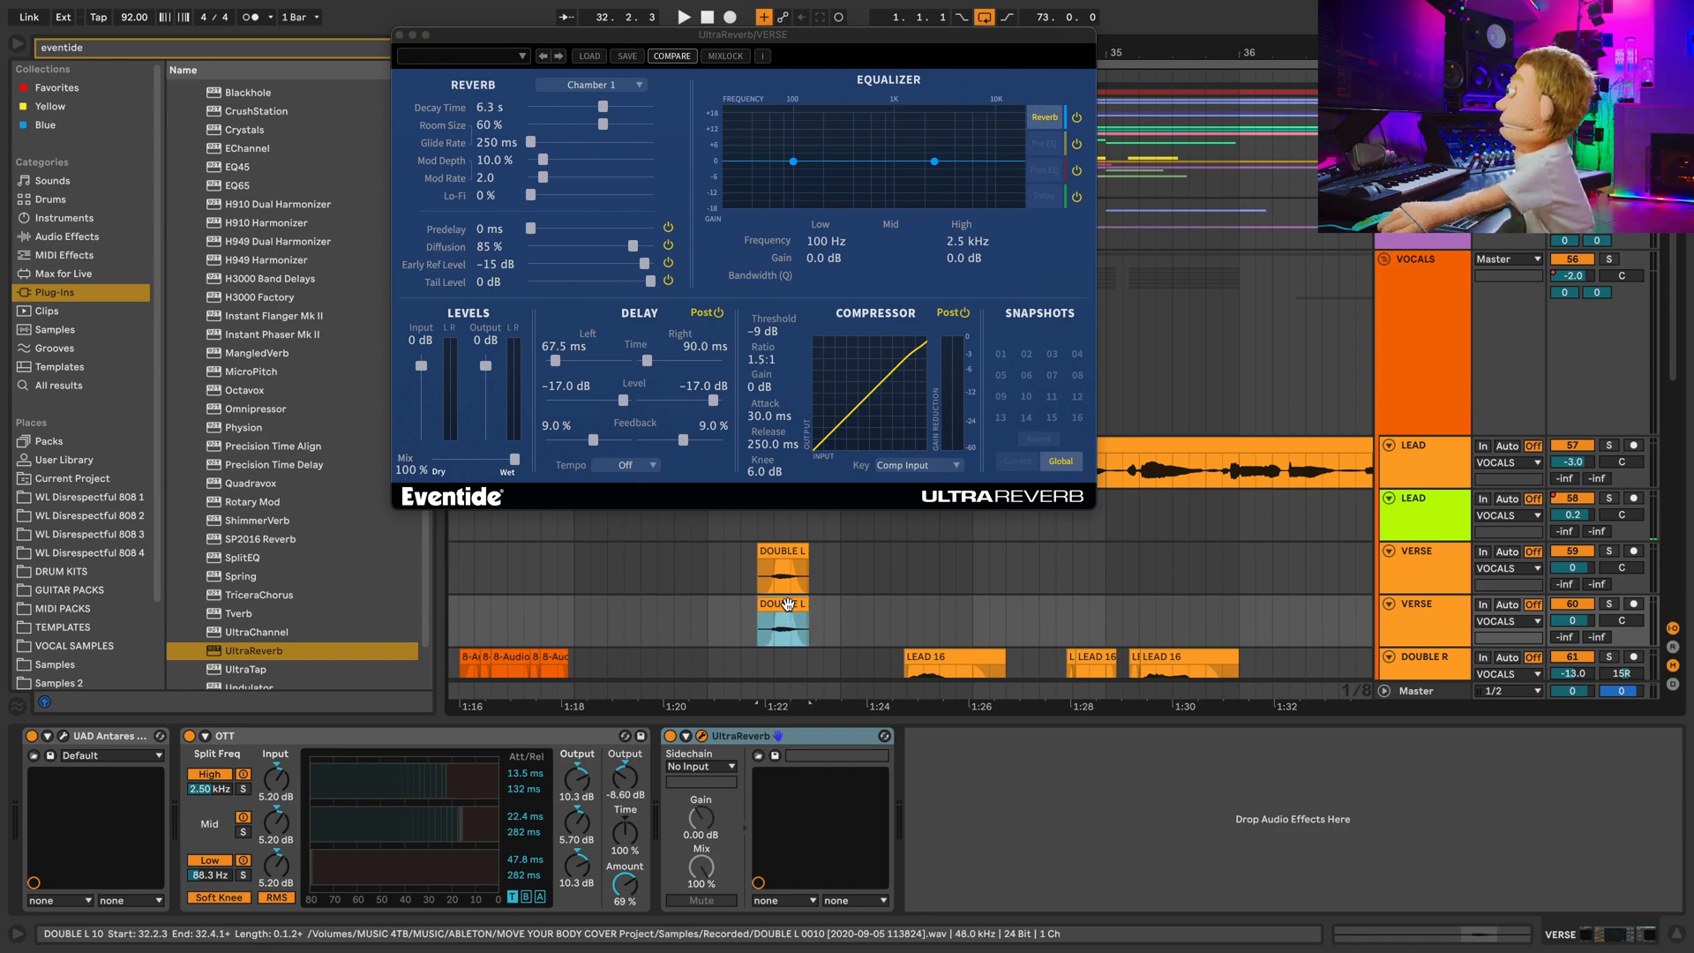
{"action": "key", "text": "r"}
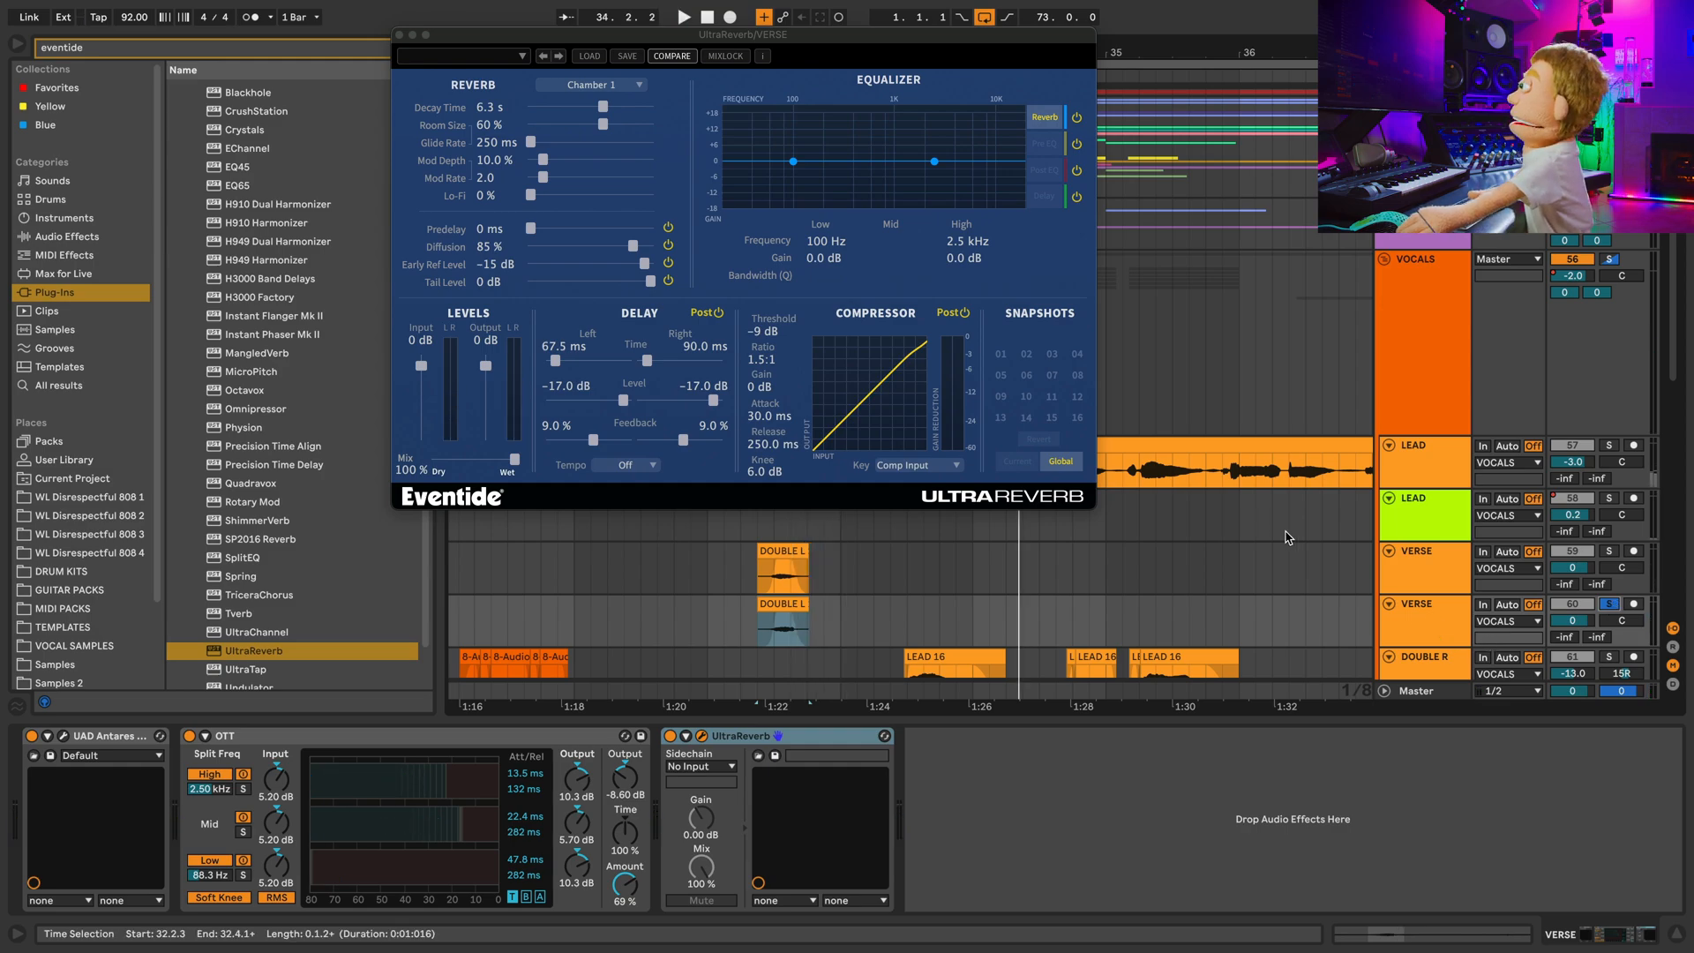
{"action": "right_click", "coordinate": [1440, 619]}
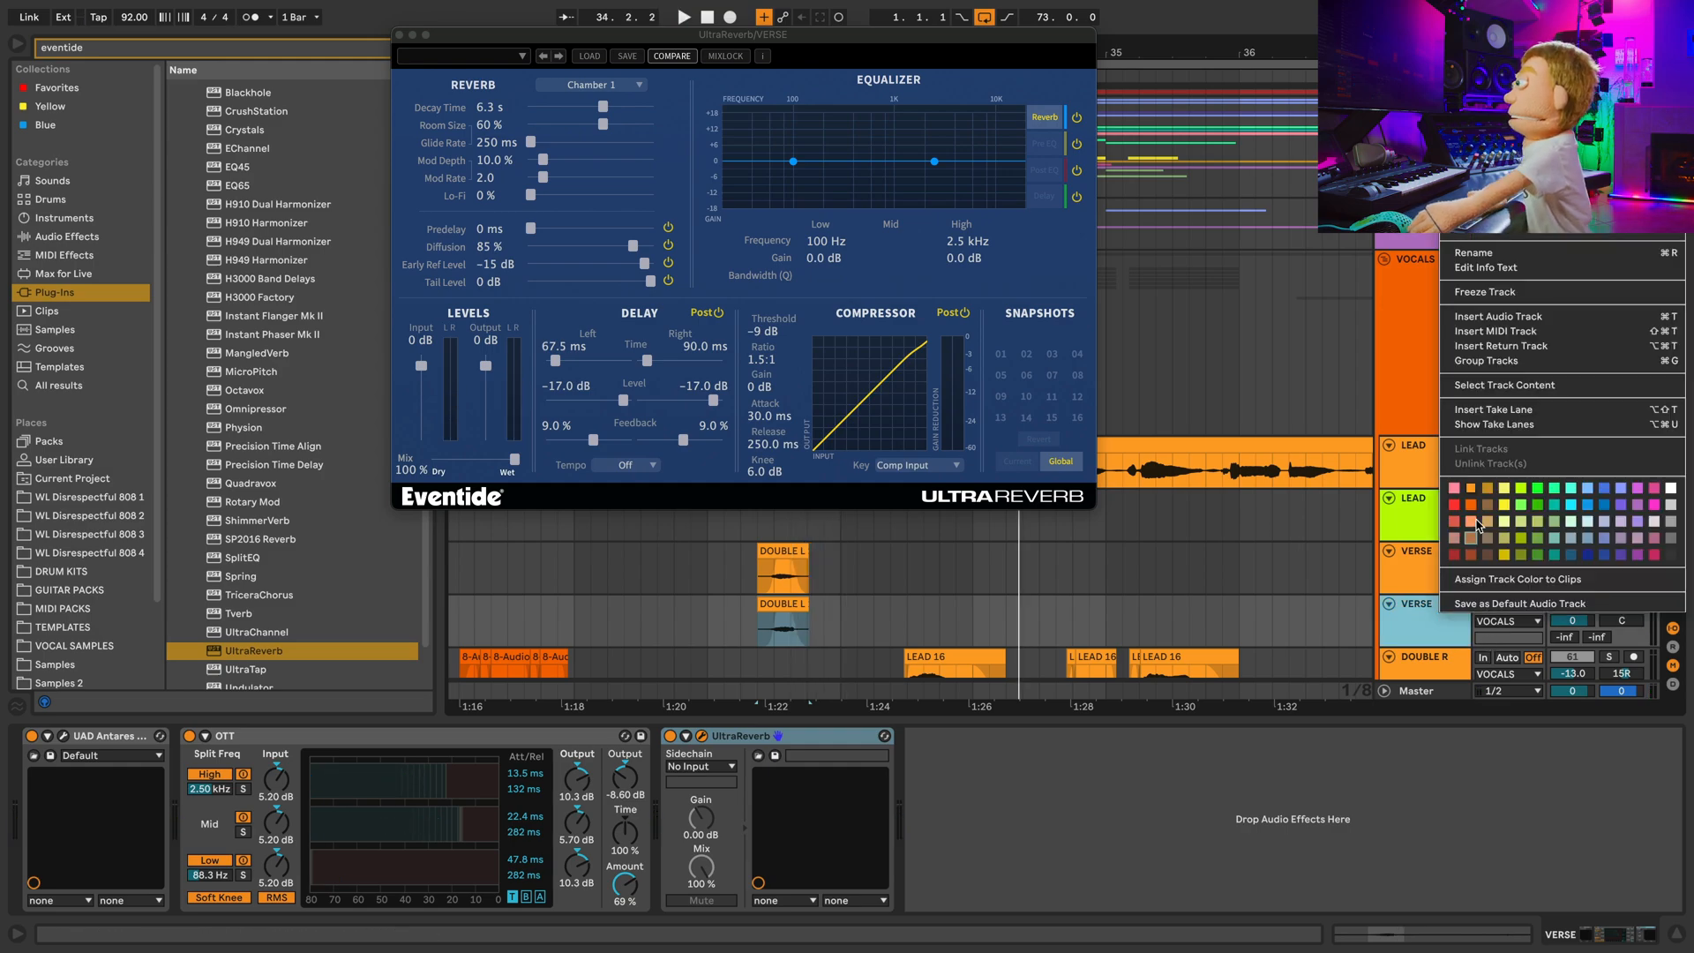
{"action": "left_click", "coordinate": [1478, 297]}
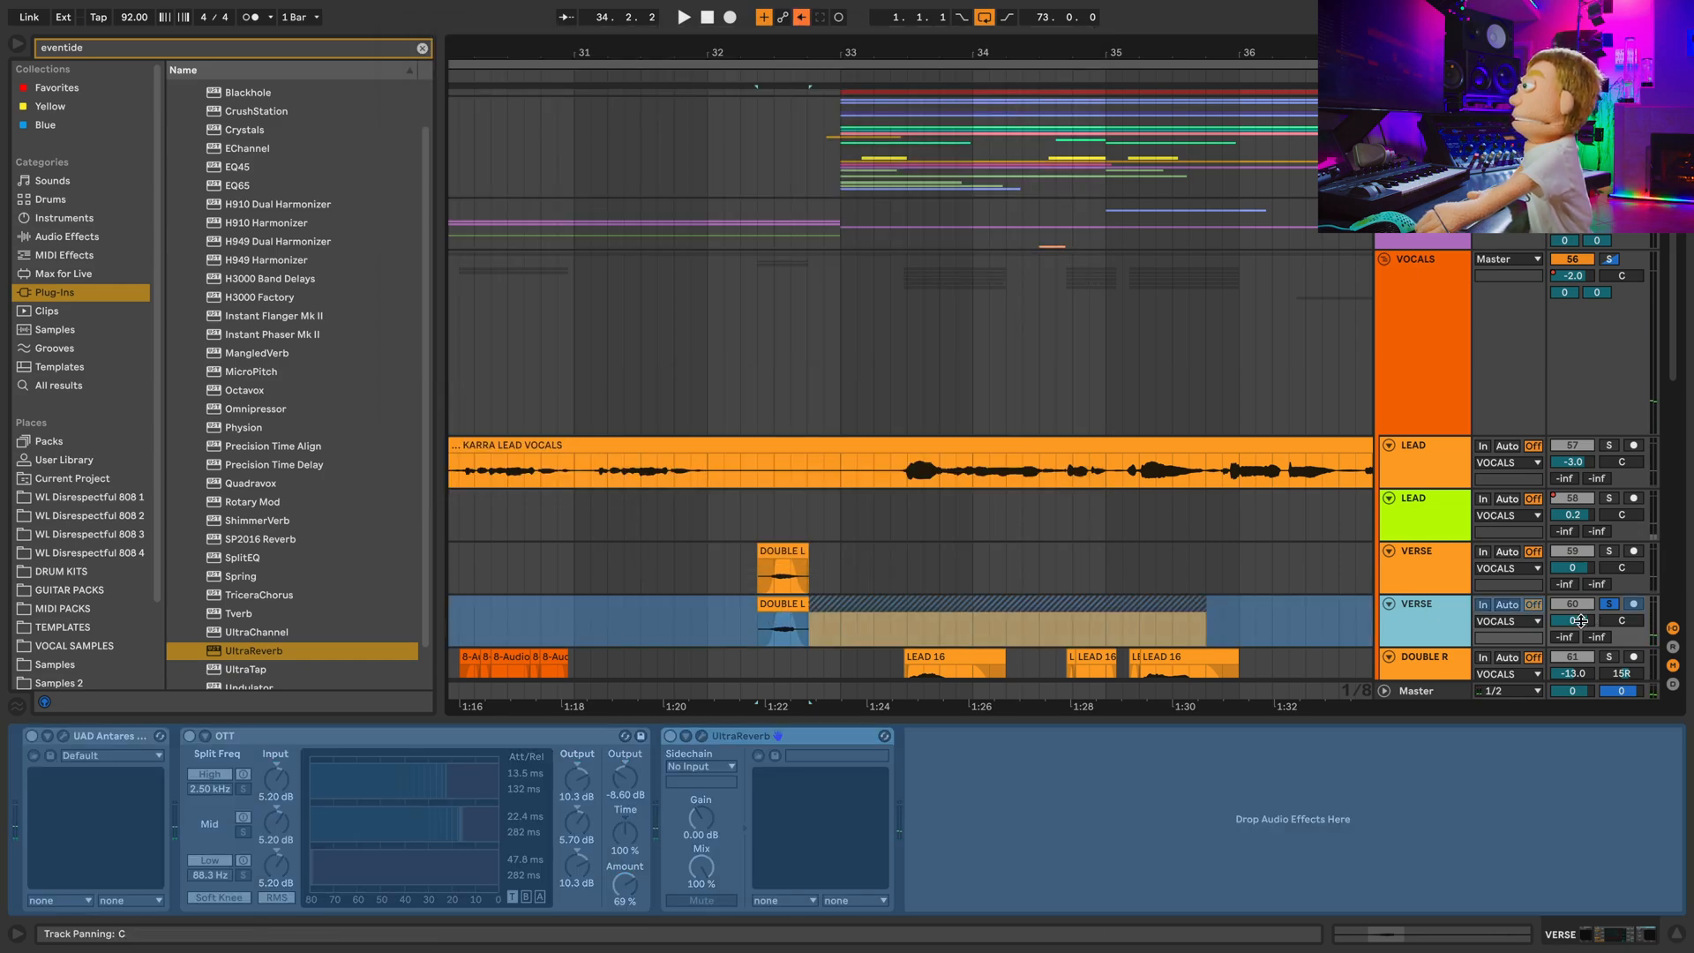
{"action": "right_click", "coordinate": [1458, 620]}
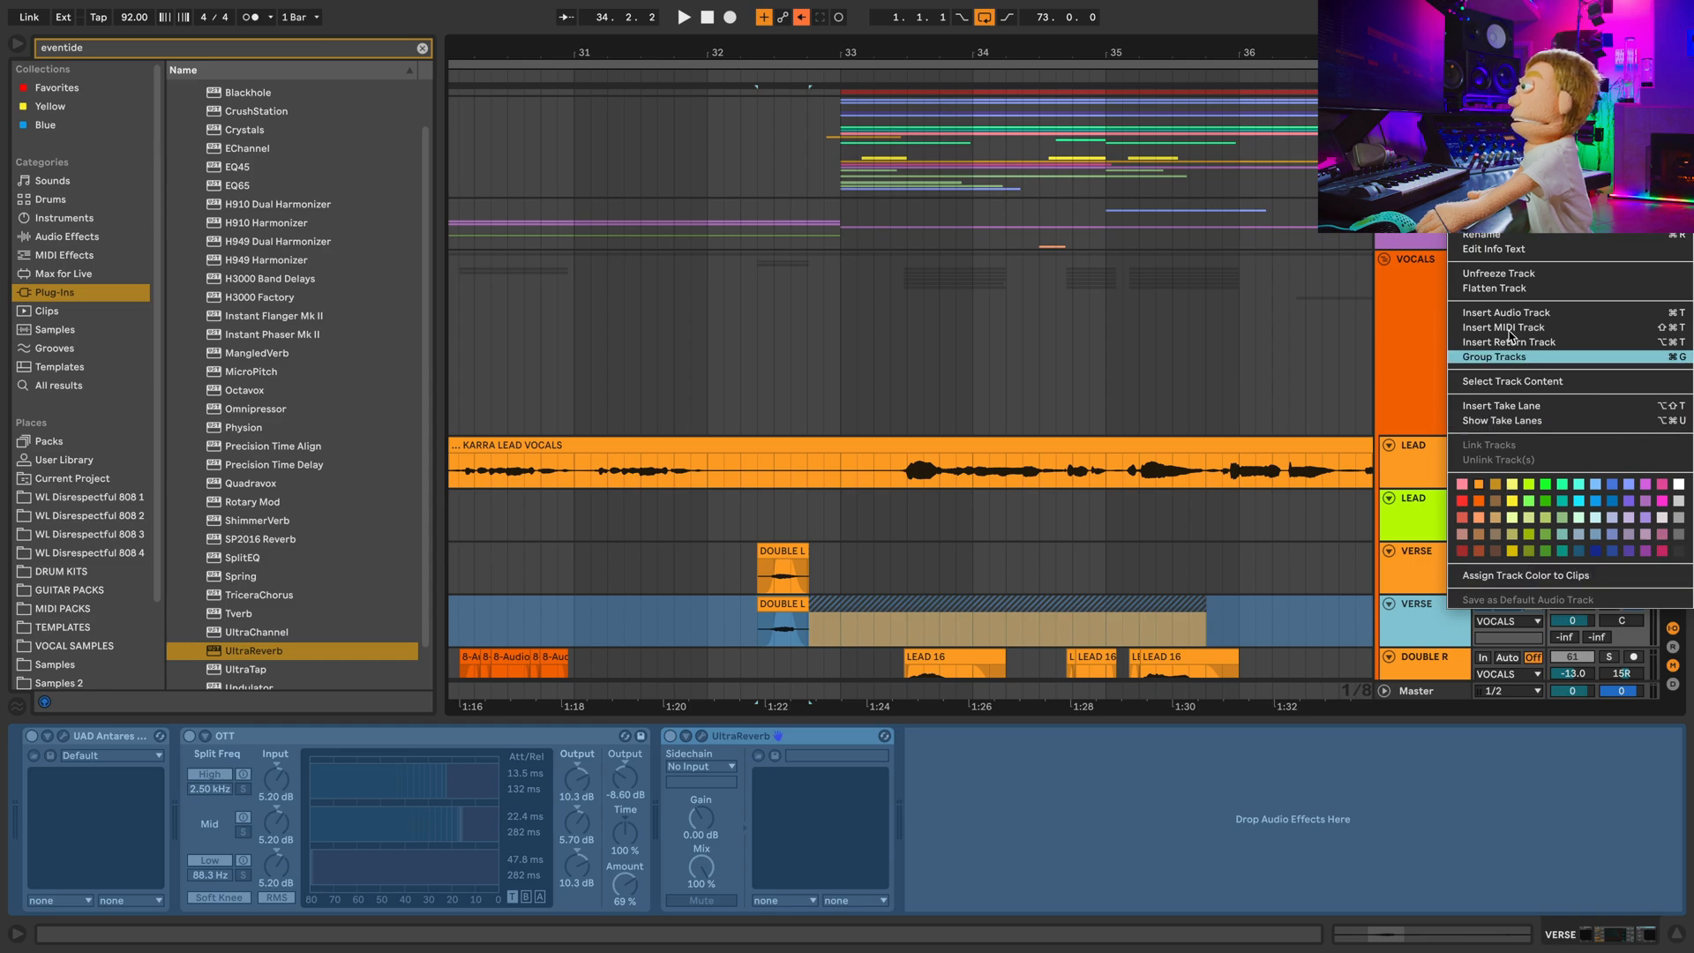
{"action": "left_click", "coordinate": [1495, 290]}
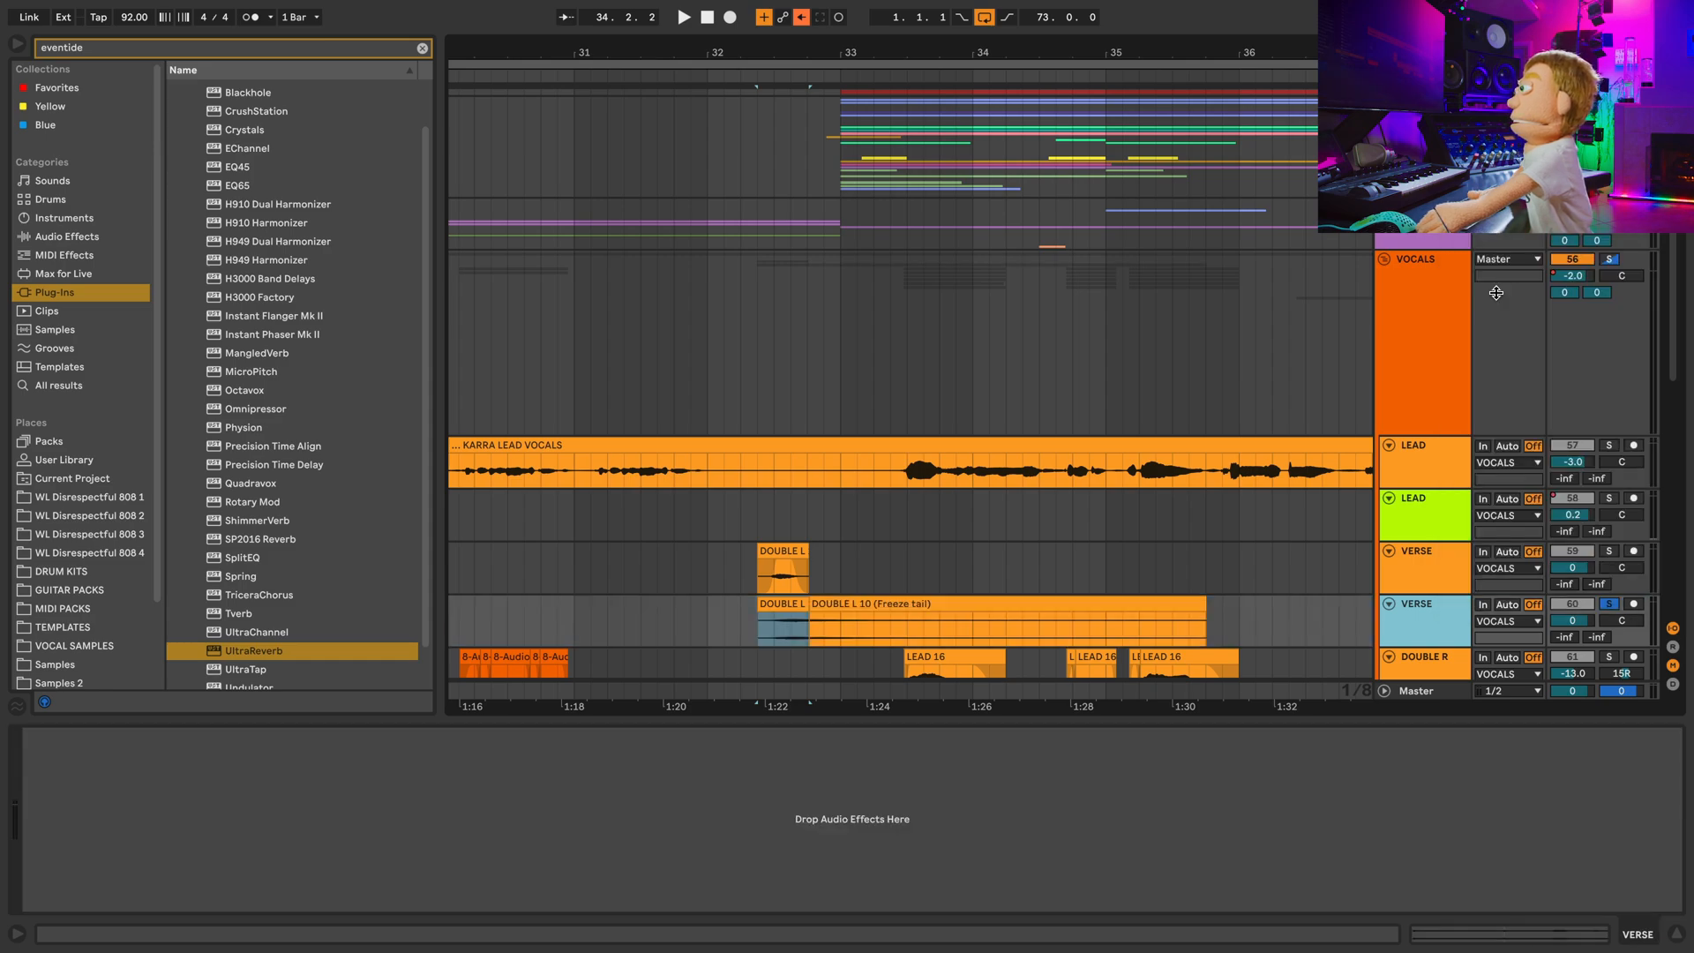
Delete the flattened DOUBLE L clip in front of the freeze tail on the duplicated VERSE track.
{"action": "left_click", "coordinate": [822, 603]}
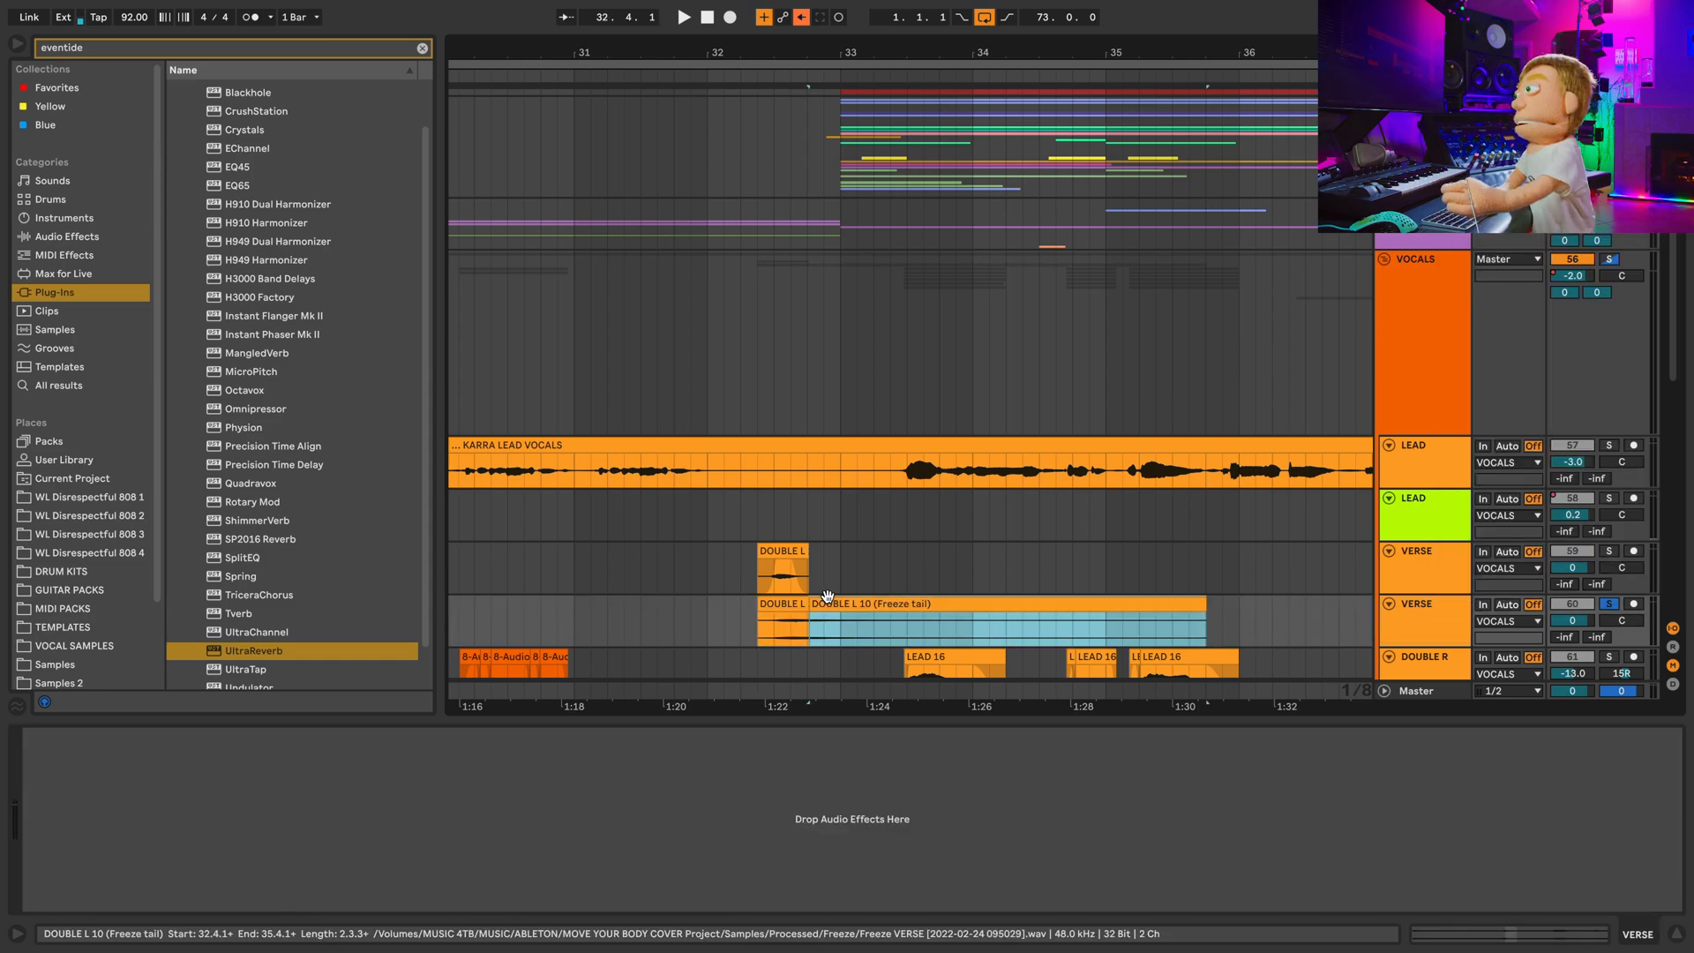
{"action": "left_click", "coordinate": [783, 604]}
{"action": "key", "text": "Delete"}
Reverse the freeze tail clip and move it earlier to about 29.3.1, so it leads into the DOUBLE L clip.
{"action": "left_click", "coordinate": [843, 604]}
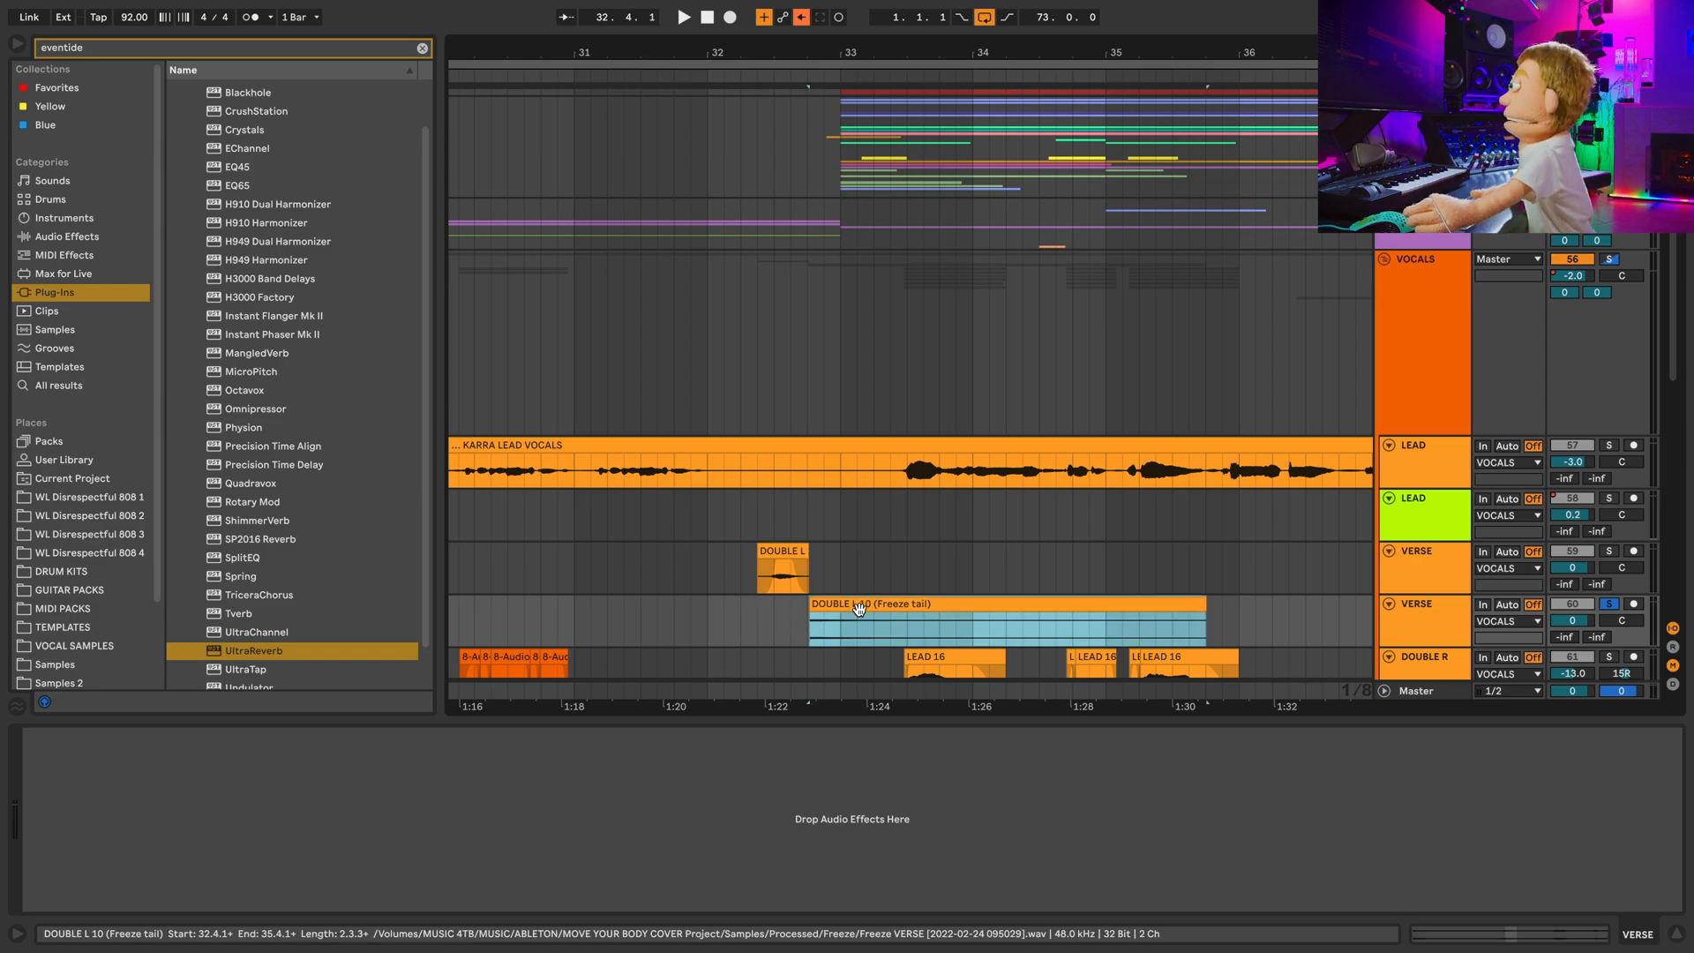
{"action": "key", "text": "r"}
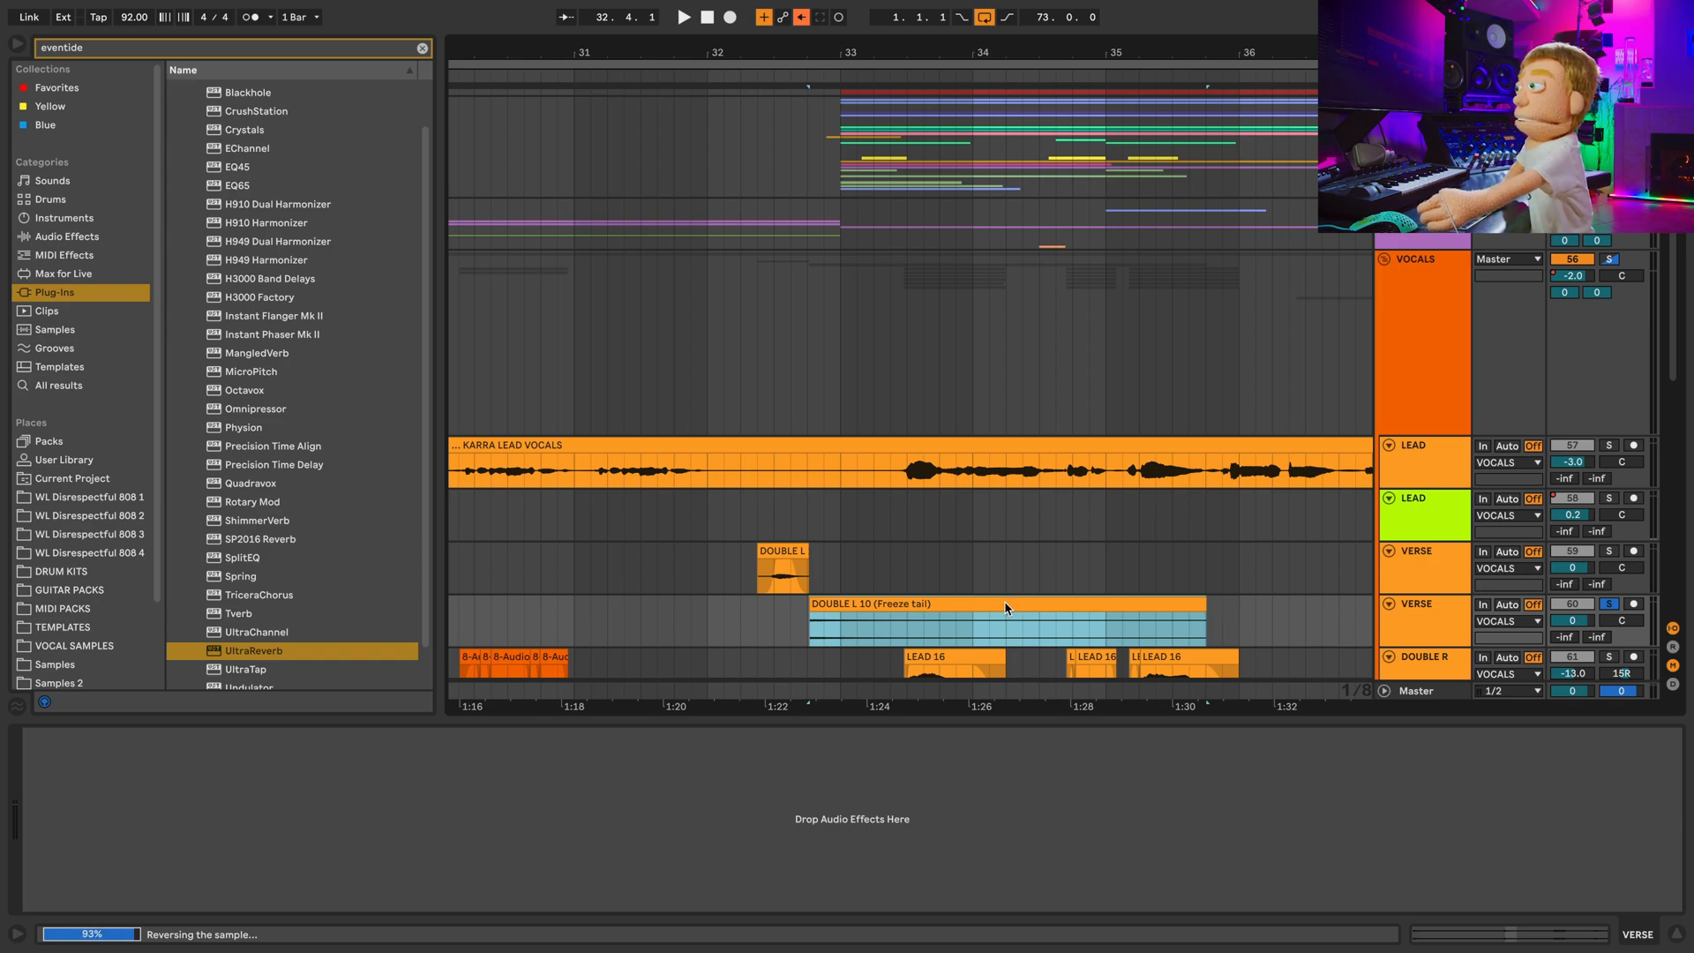
{"action": "left_click_drag", "start_coordinate": [1189, 603], "coordinate": [764, 621]}
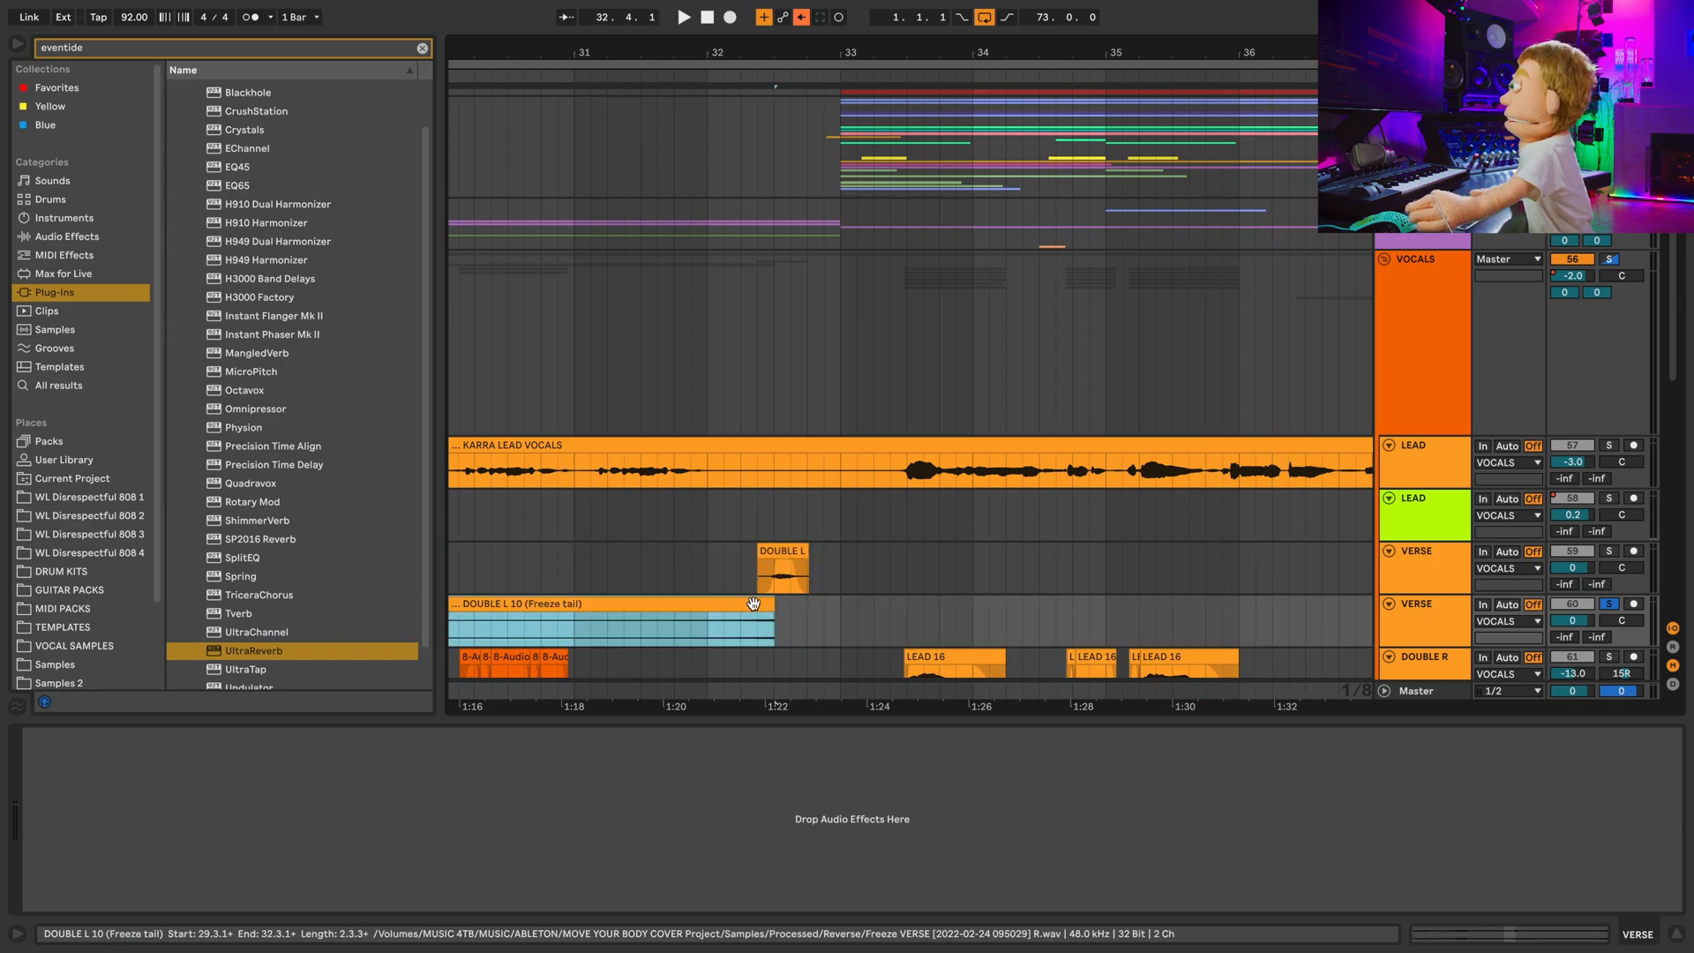
Raise the reversed tail clip's gain to 11.1 dB, and split it at bar 31 to delete the earlier part.
{"action": "double_click", "coordinate": [759, 622]}
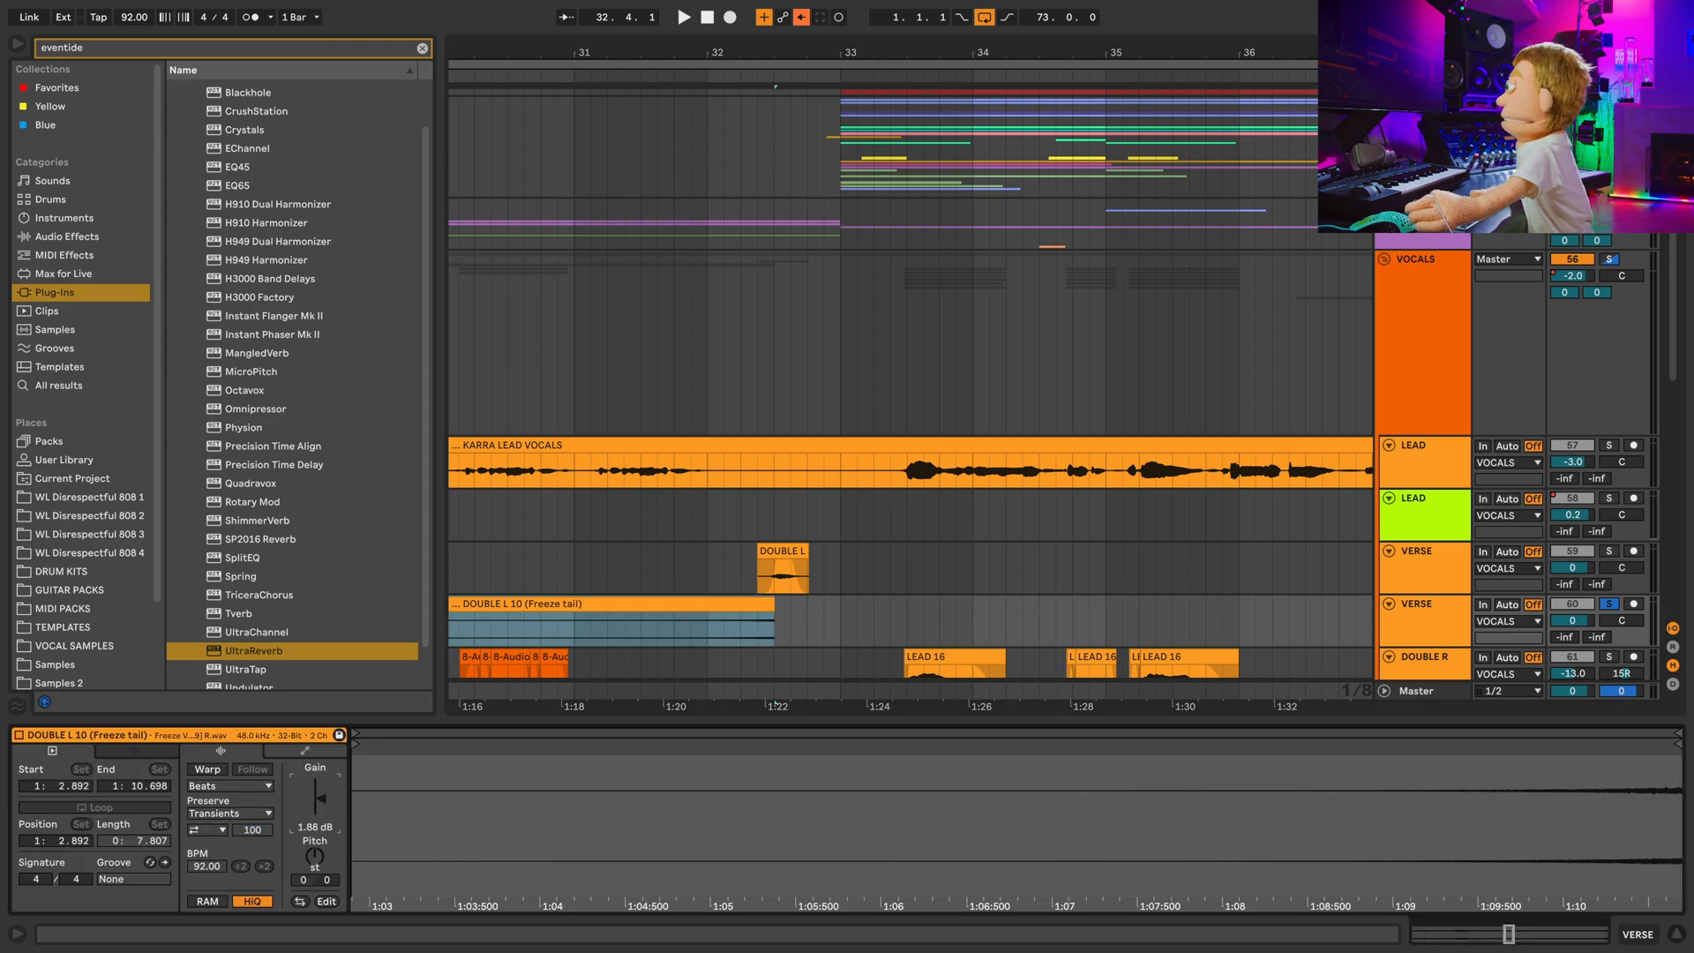
{"action": "left_click_drag", "start_coordinate": [320, 794], "coordinate": [320, 789]}
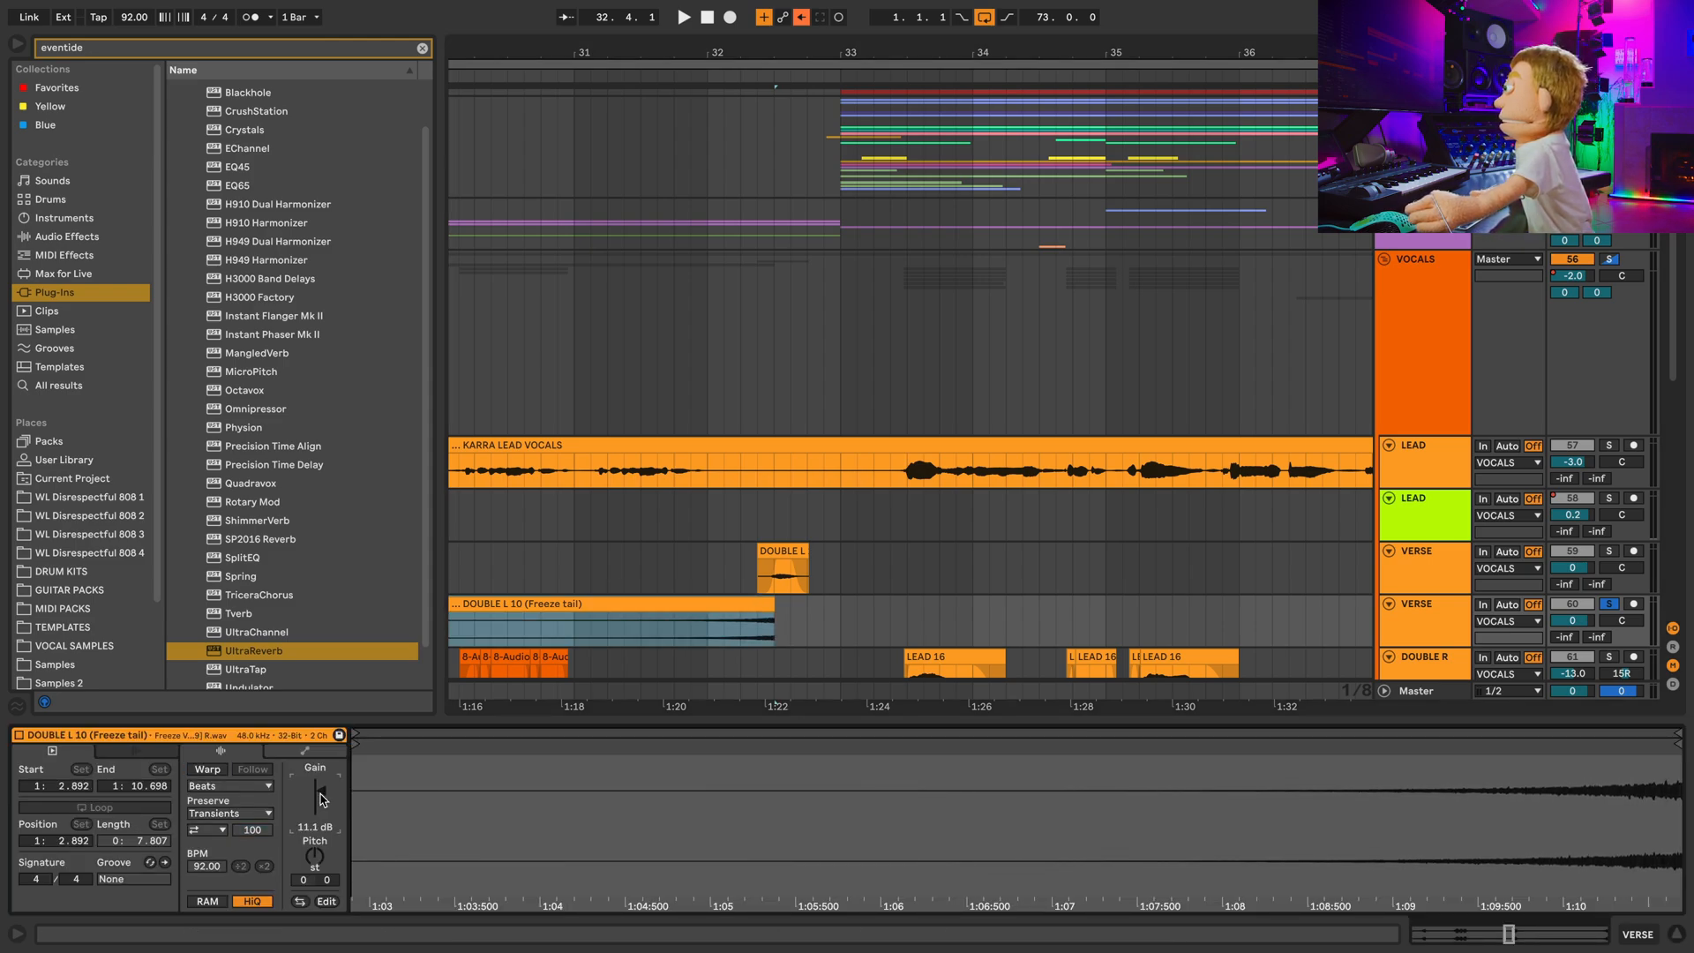
{"action": "left_click", "coordinate": [561, 612]}
{"action": "left_click_drag", "start_coordinate": [575, 630], "coordinate": [454, 631]}
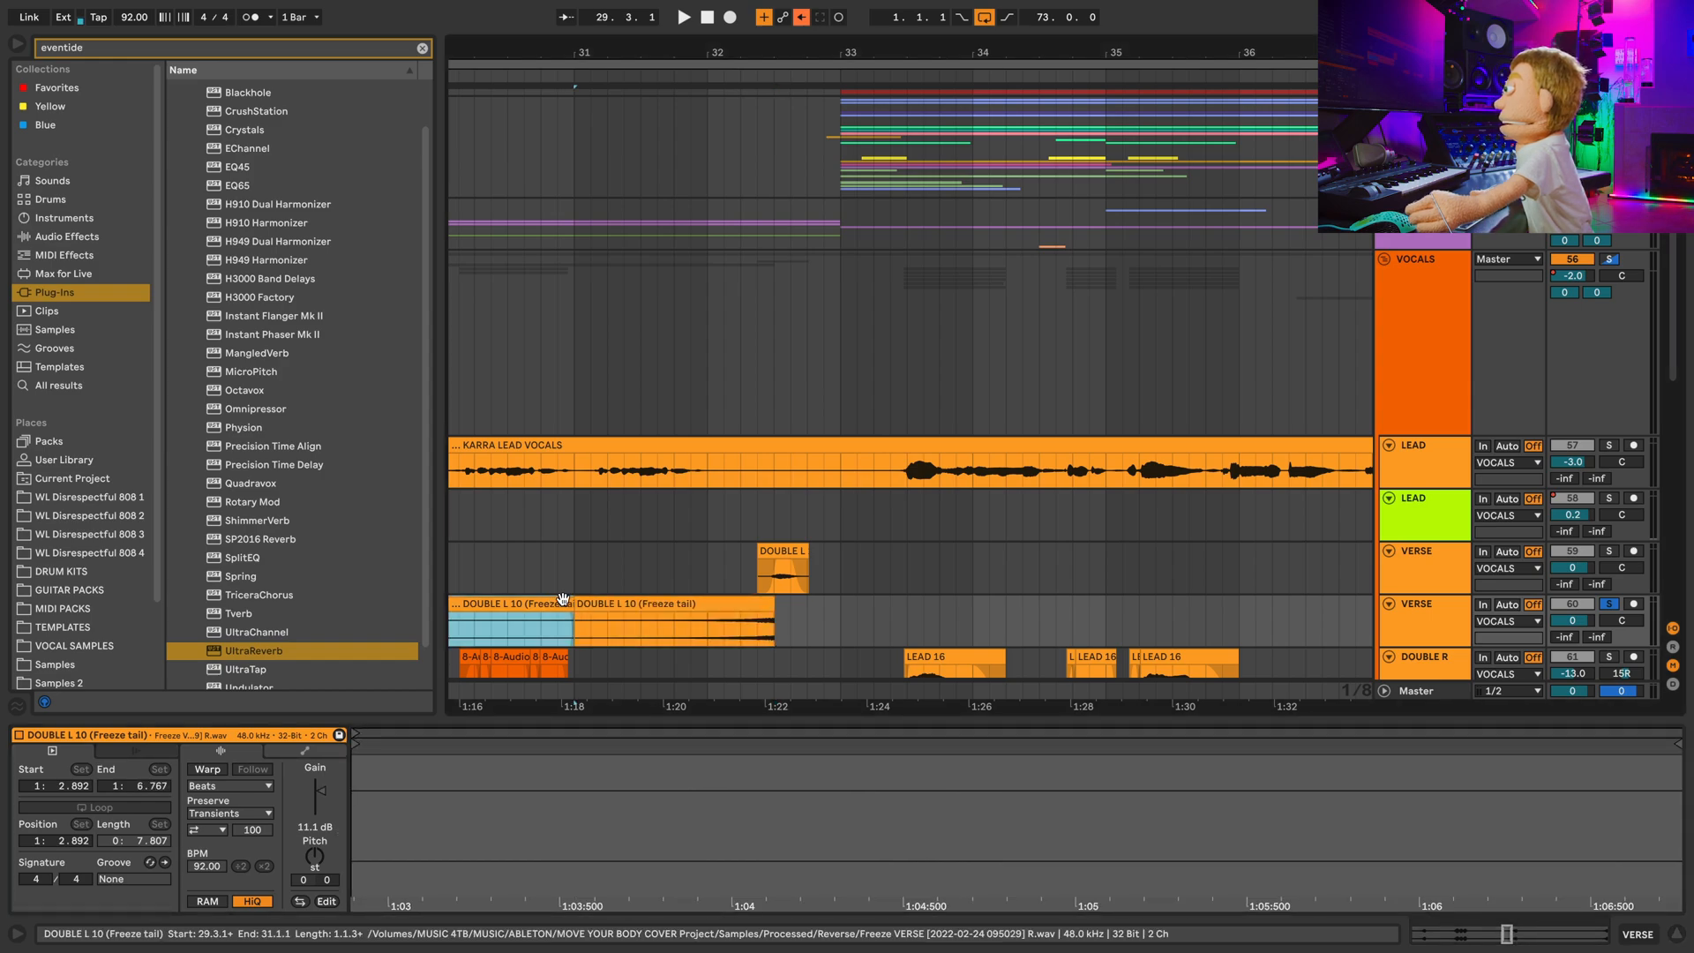
{"action": "key", "text": "Delete"}
Apply a long fade-in to the reversed tail from bar 31, play it with the full mix, and hide the clip details.
{"action": "left_click", "coordinate": [689, 612]}
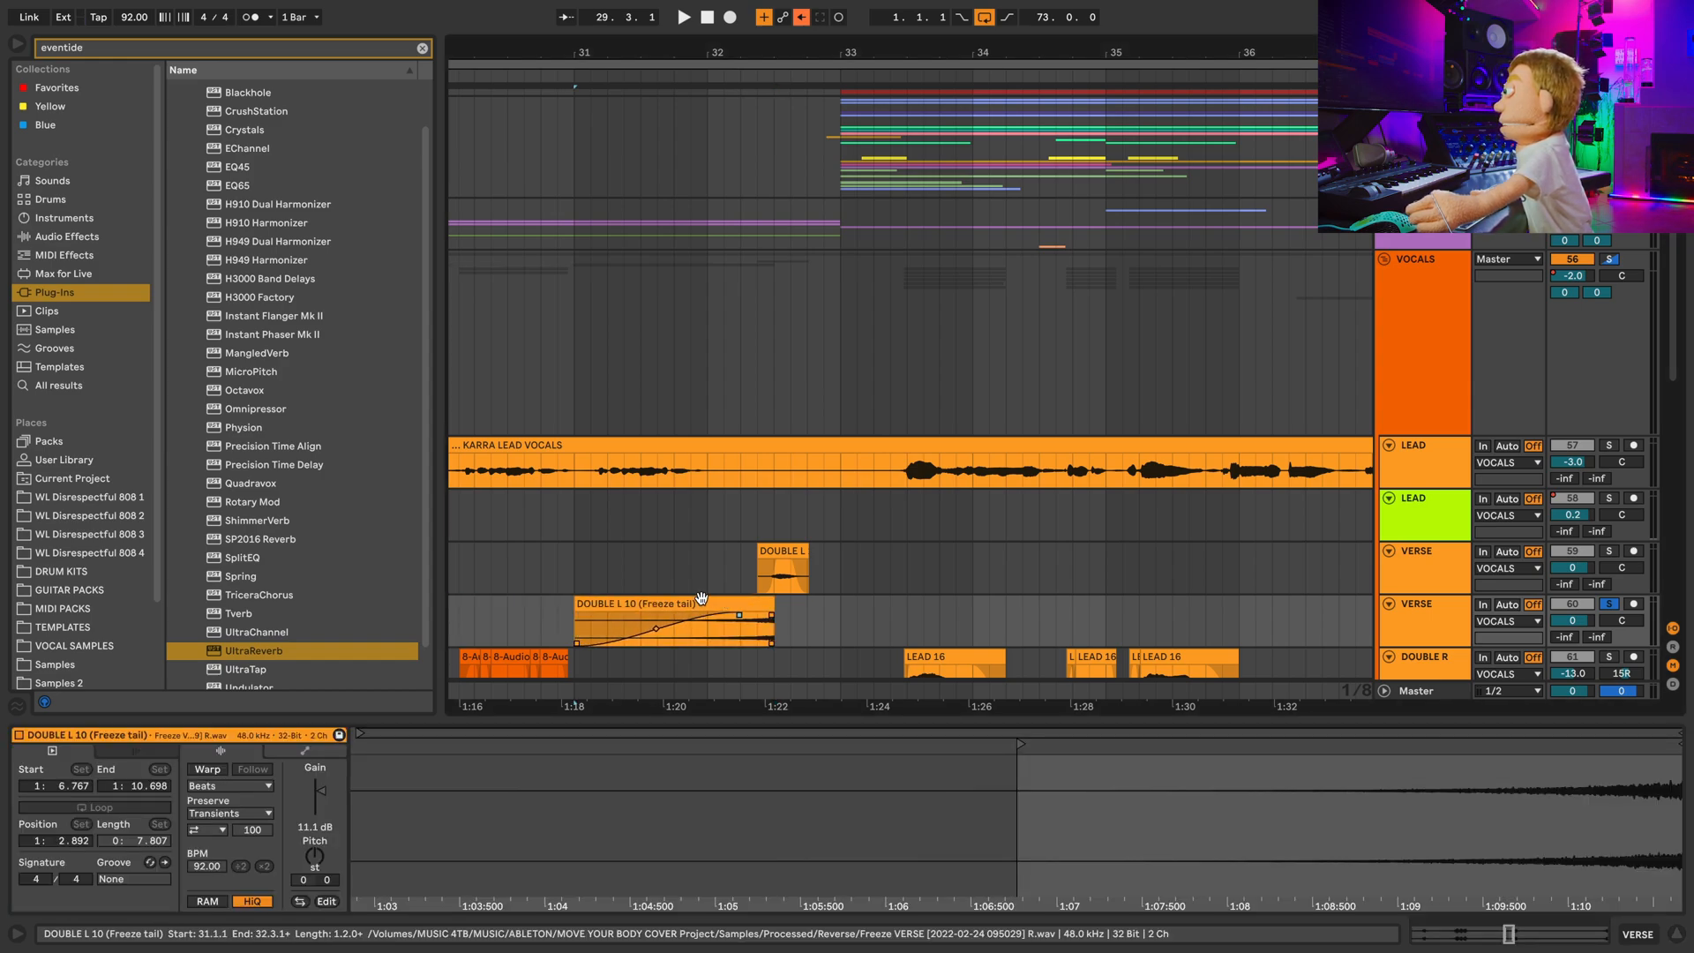
{"action": "key", "text": "space"}
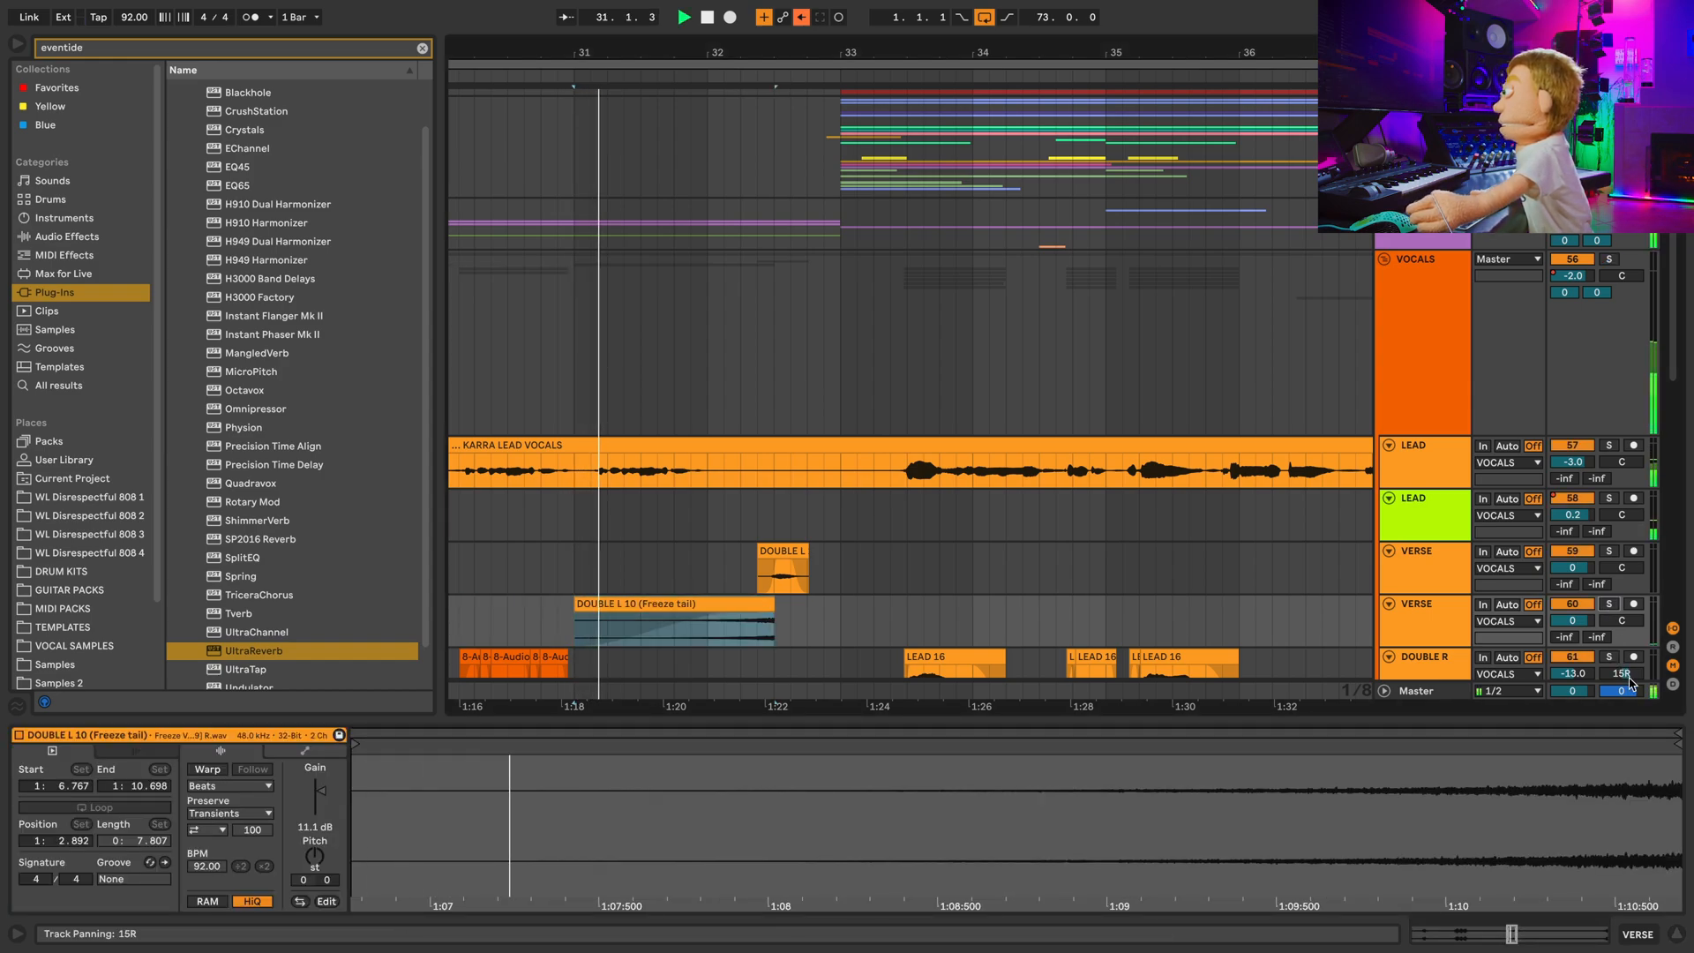
{"action": "left_click", "coordinate": [1676, 933]}
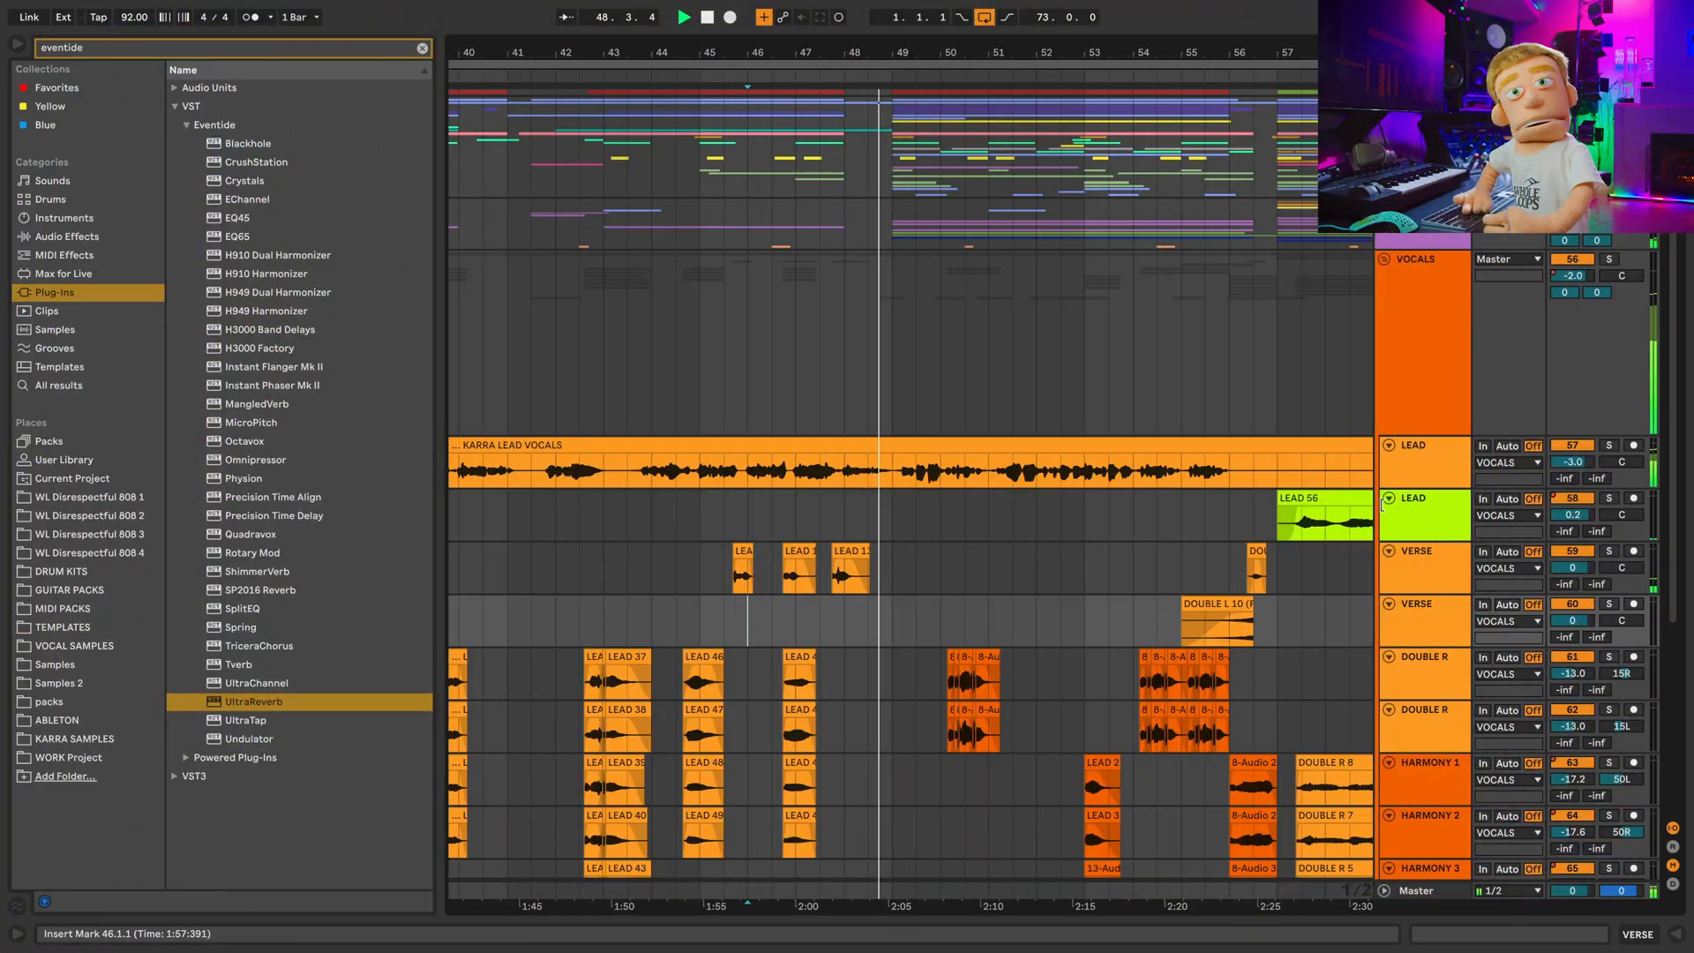
Copy the faded reverse tail from bar 54 to 46.3.1 on the same track, ending at bar 48, and audition it.
{"action": "left_click_drag", "start_coordinate": [1221, 621], "coordinate": [813, 631]}
{"action": "key", "text": "space"}
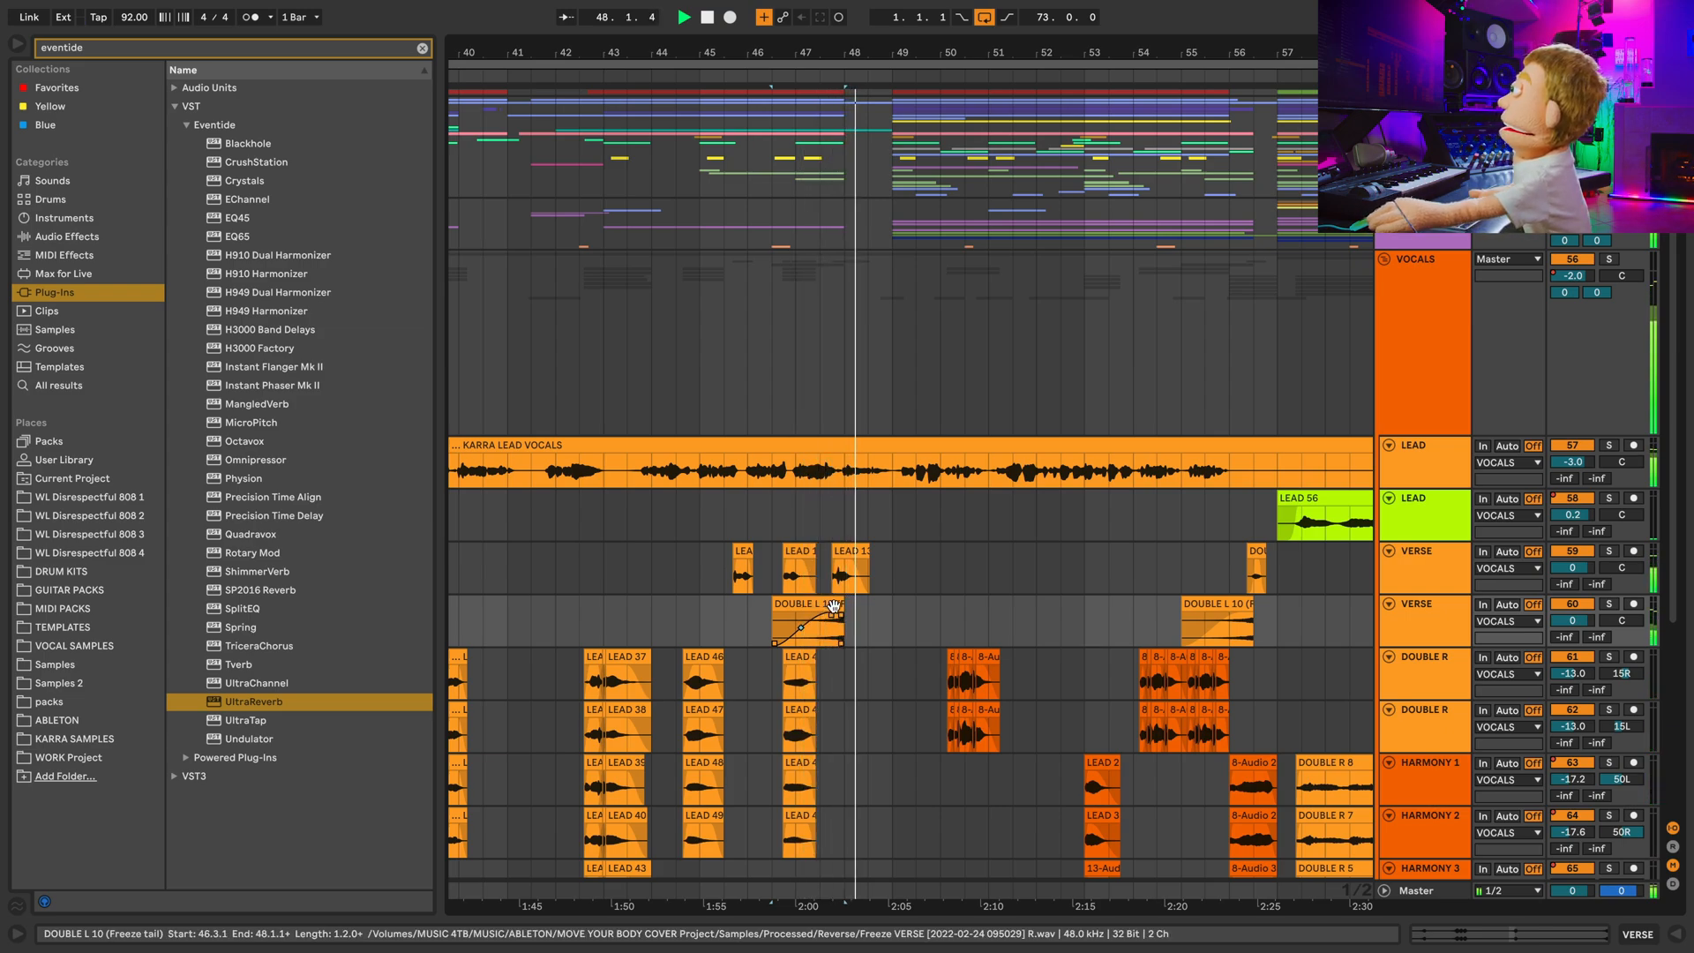
{"action": "key", "text": "space"}
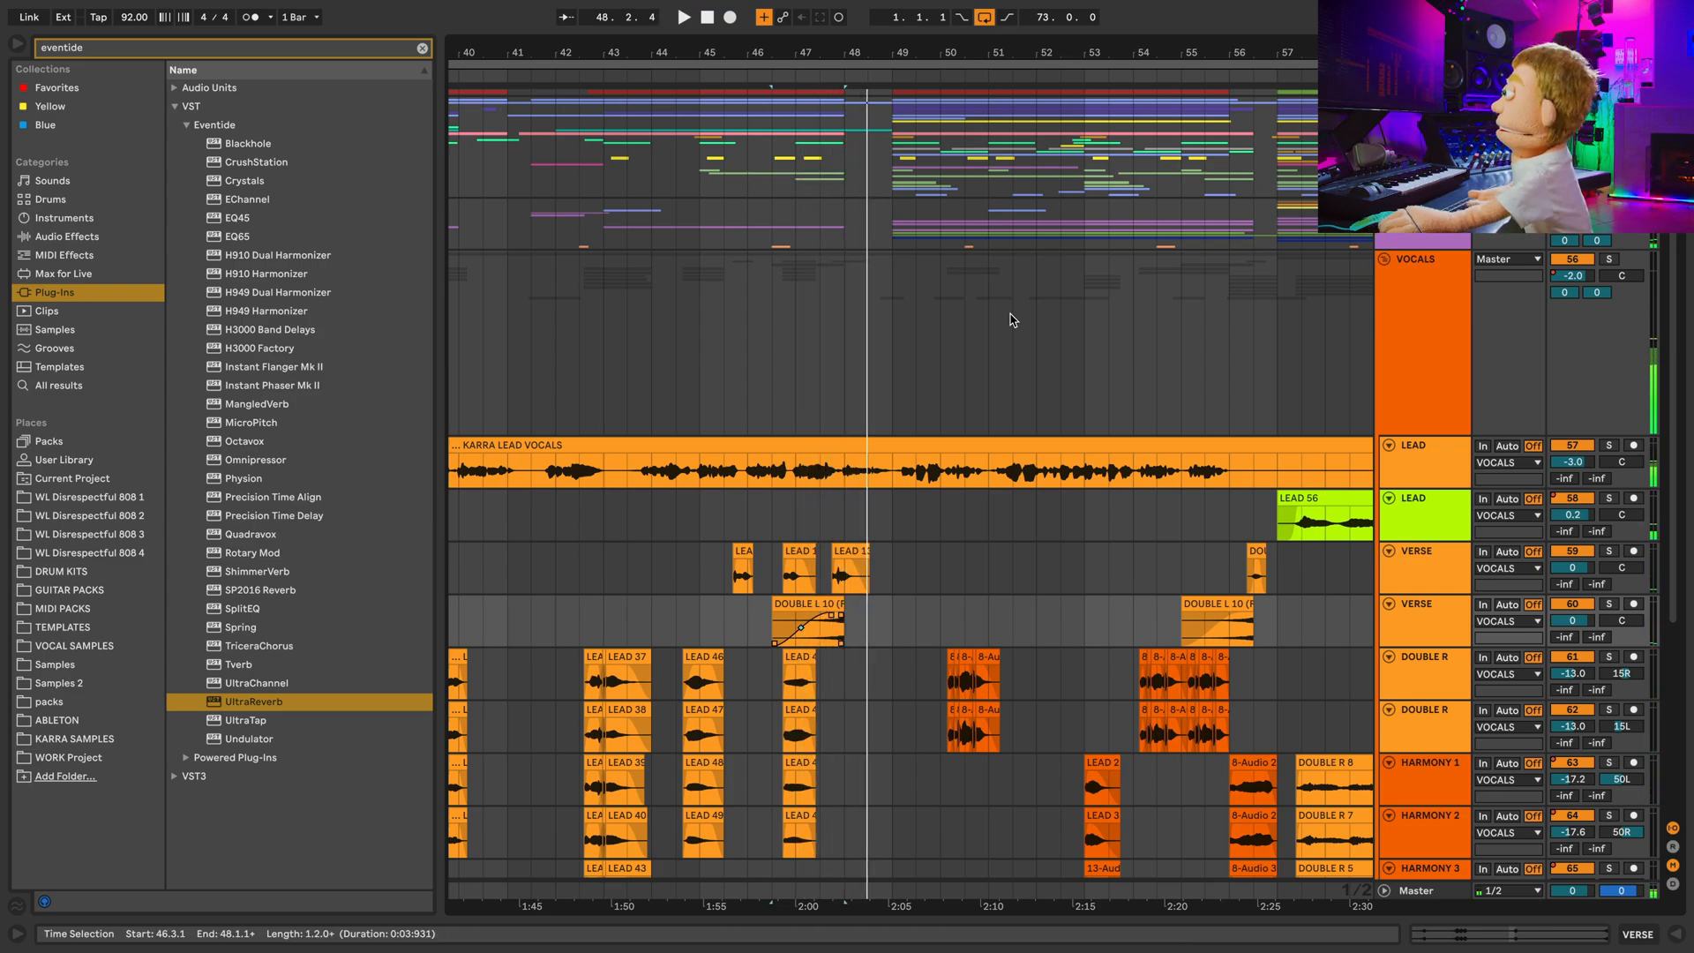
{"action": "left_click", "coordinate": [843, 516]}
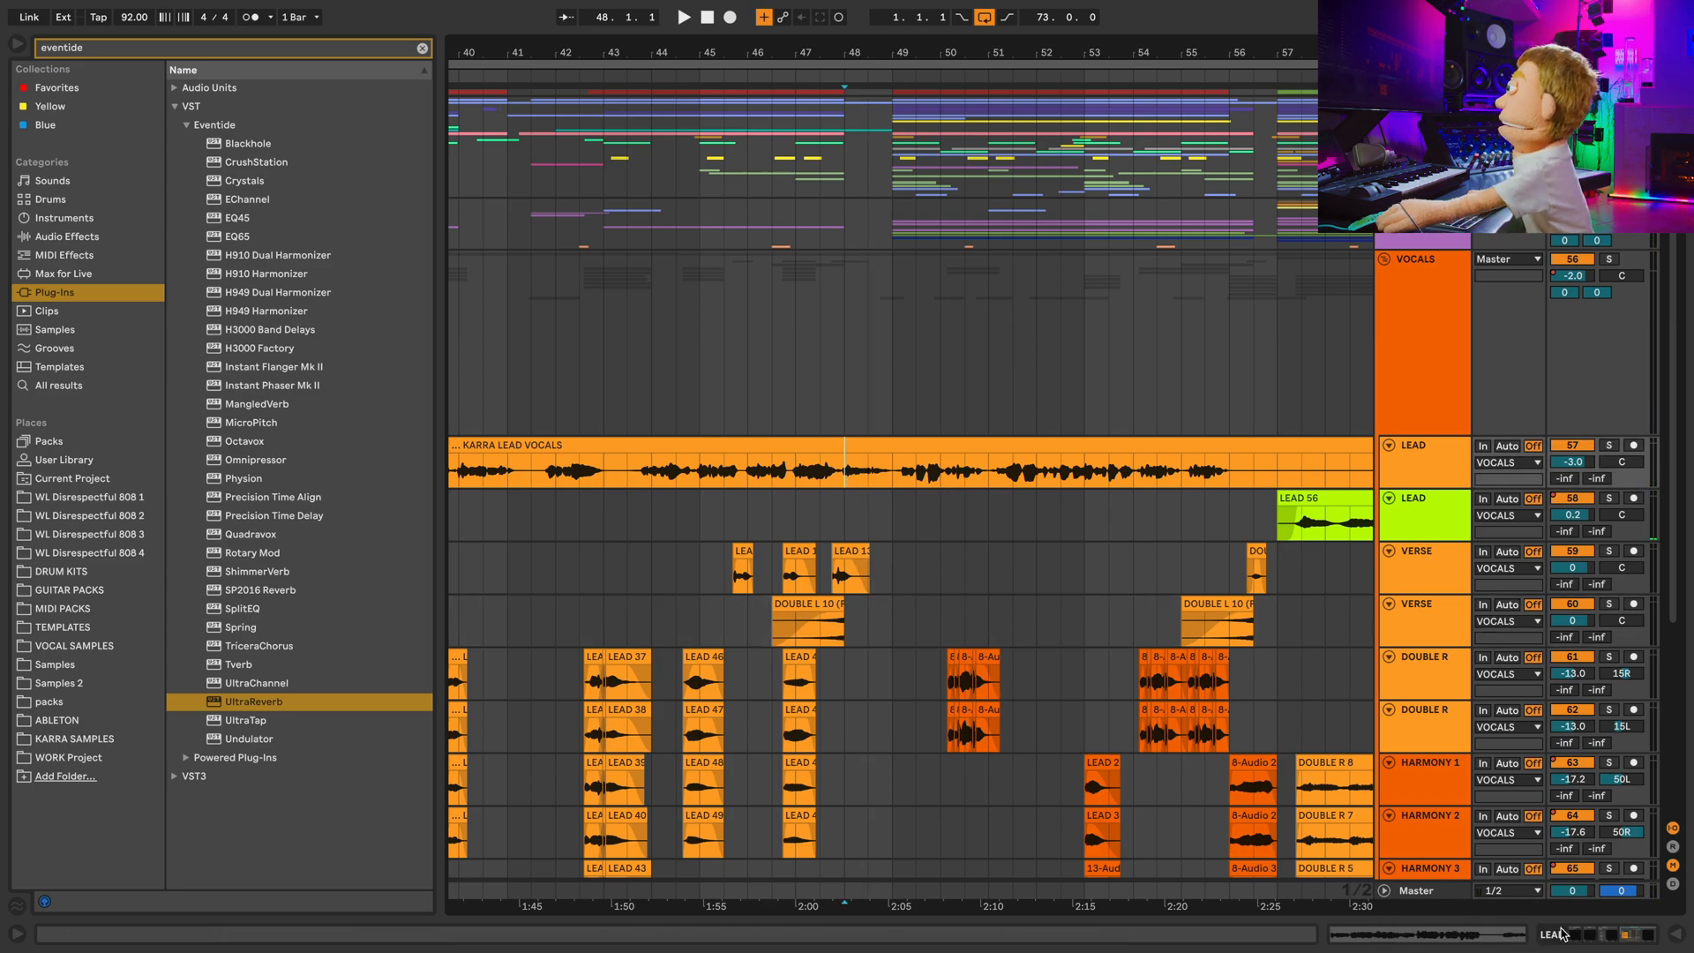
Bring up the LEAD vocal's effect rack and play the arrangement around bars 47 to 50 with its effects.
{"action": "left_click", "coordinate": [1559, 934]}
{"action": "right_click", "coordinate": [775, 861]}
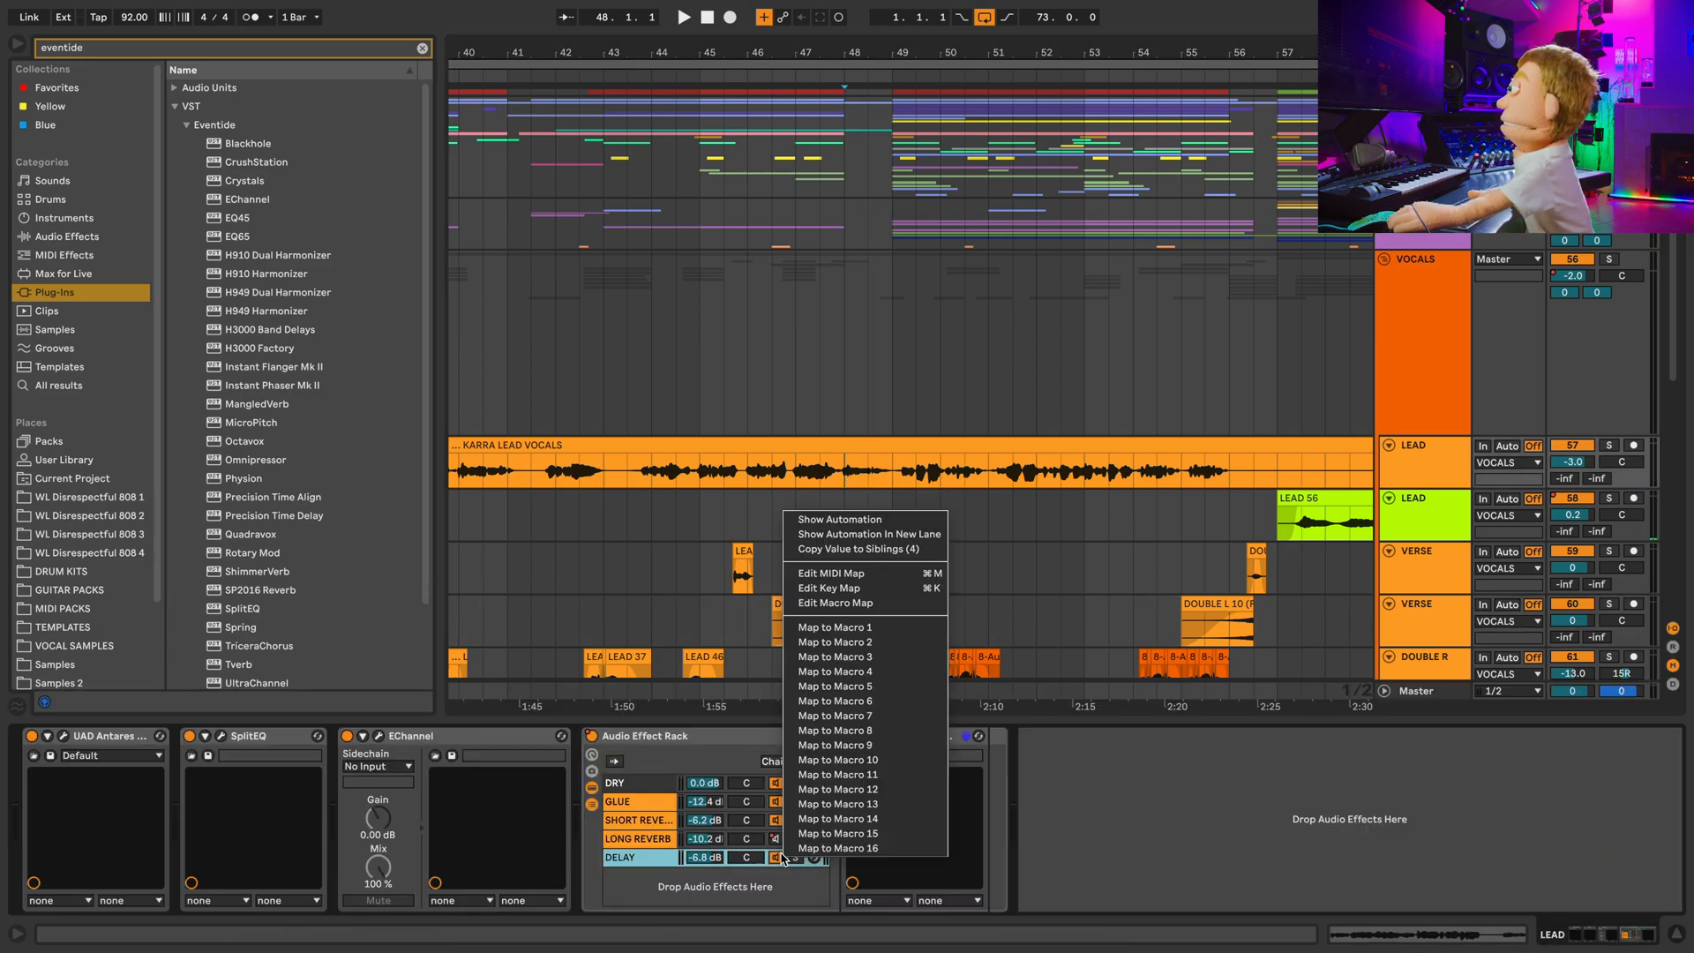
{"action": "left_click", "coordinate": [822, 495]}
{"action": "key", "text": "space"}
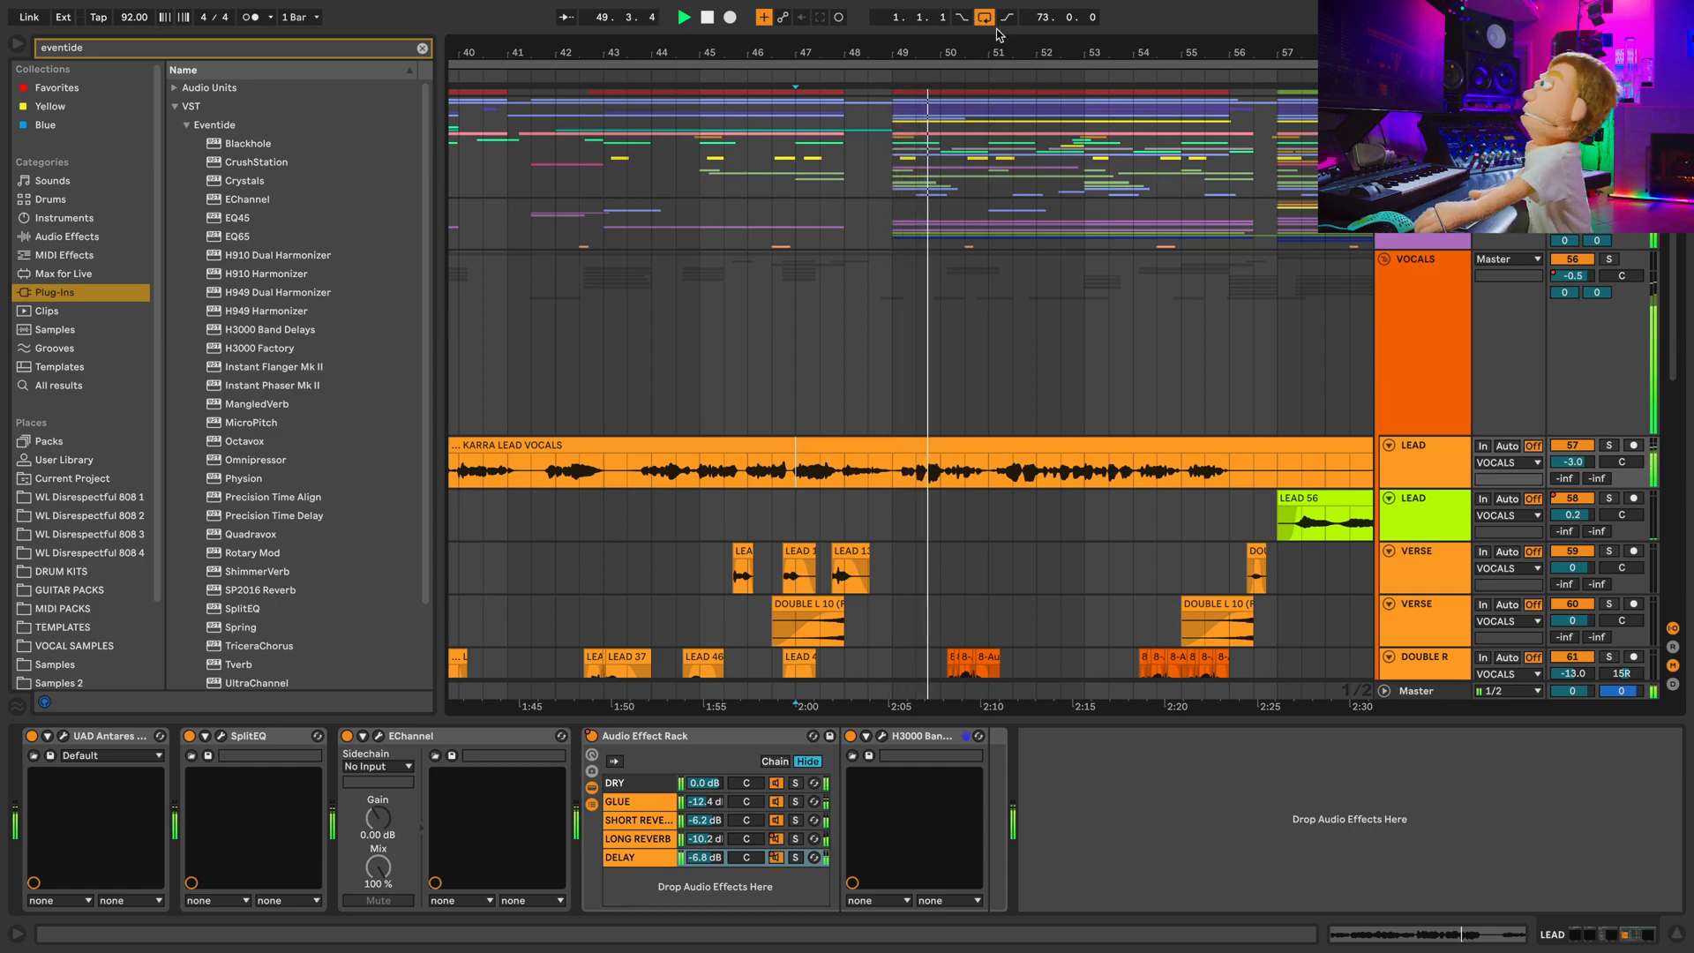
{"action": "left_click_drag", "start_coordinate": [955, 60], "coordinate": [955, 54]}
{"action": "scroll", "coordinate": [1006, 290], "scroll_direction": "down", "scroll_amount": 8}
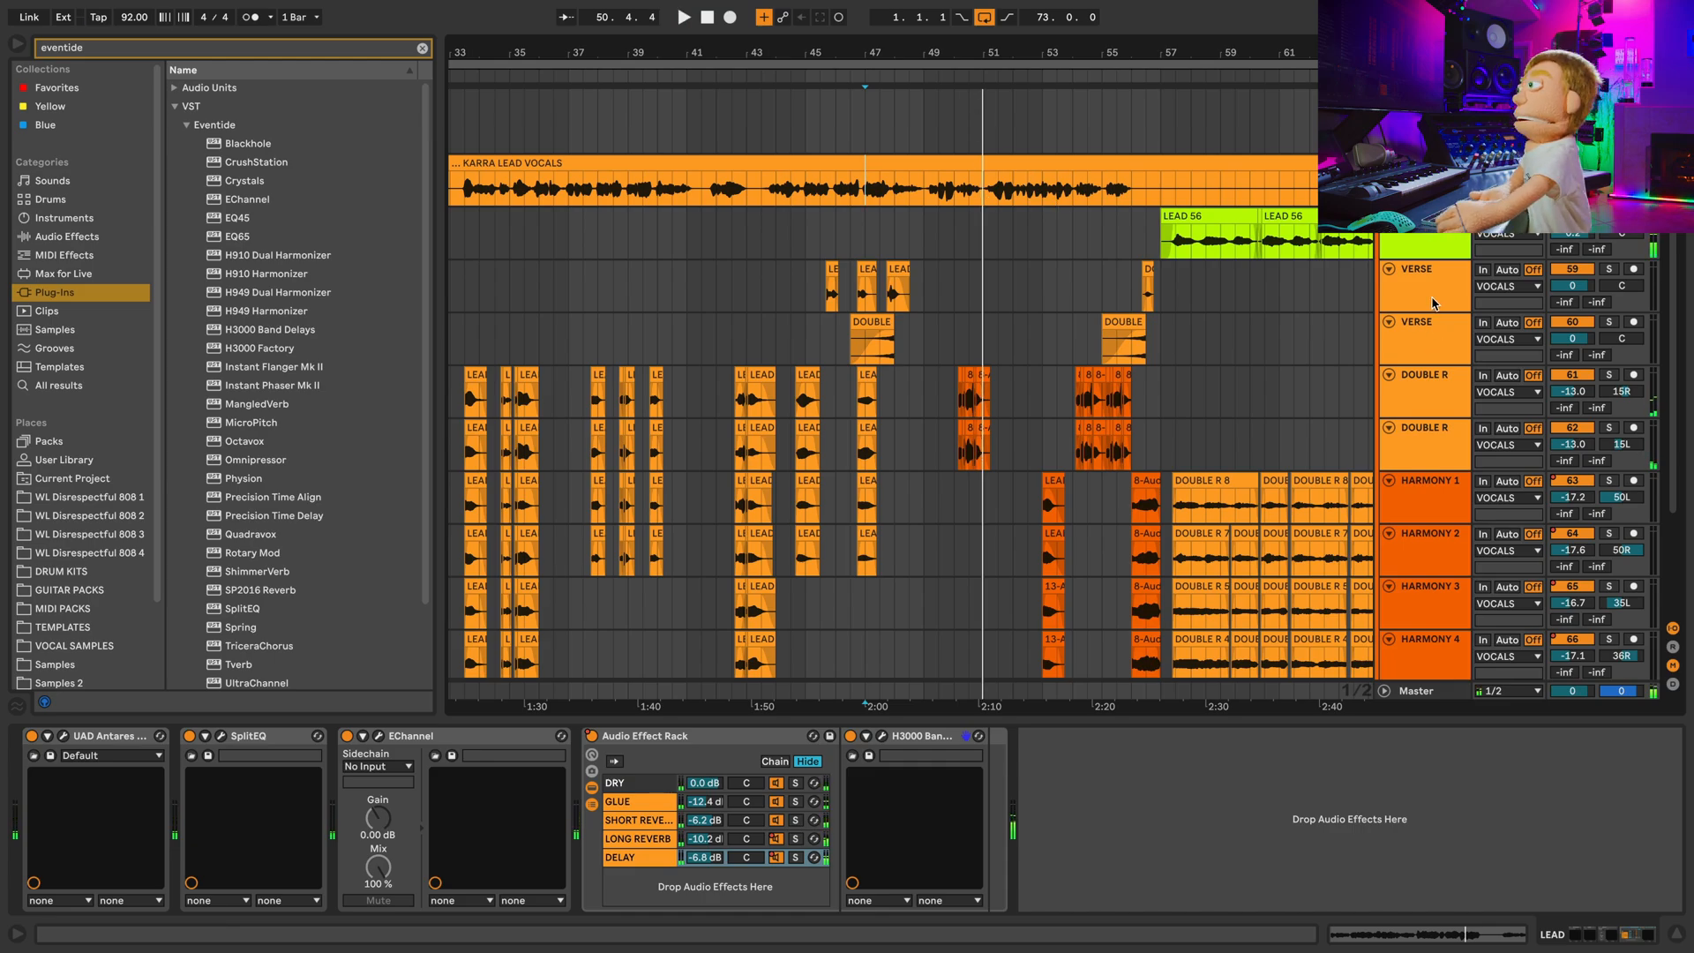
{"action": "scroll", "coordinate": [1432, 303], "scroll_direction": "up", "scroll_amount": 3}
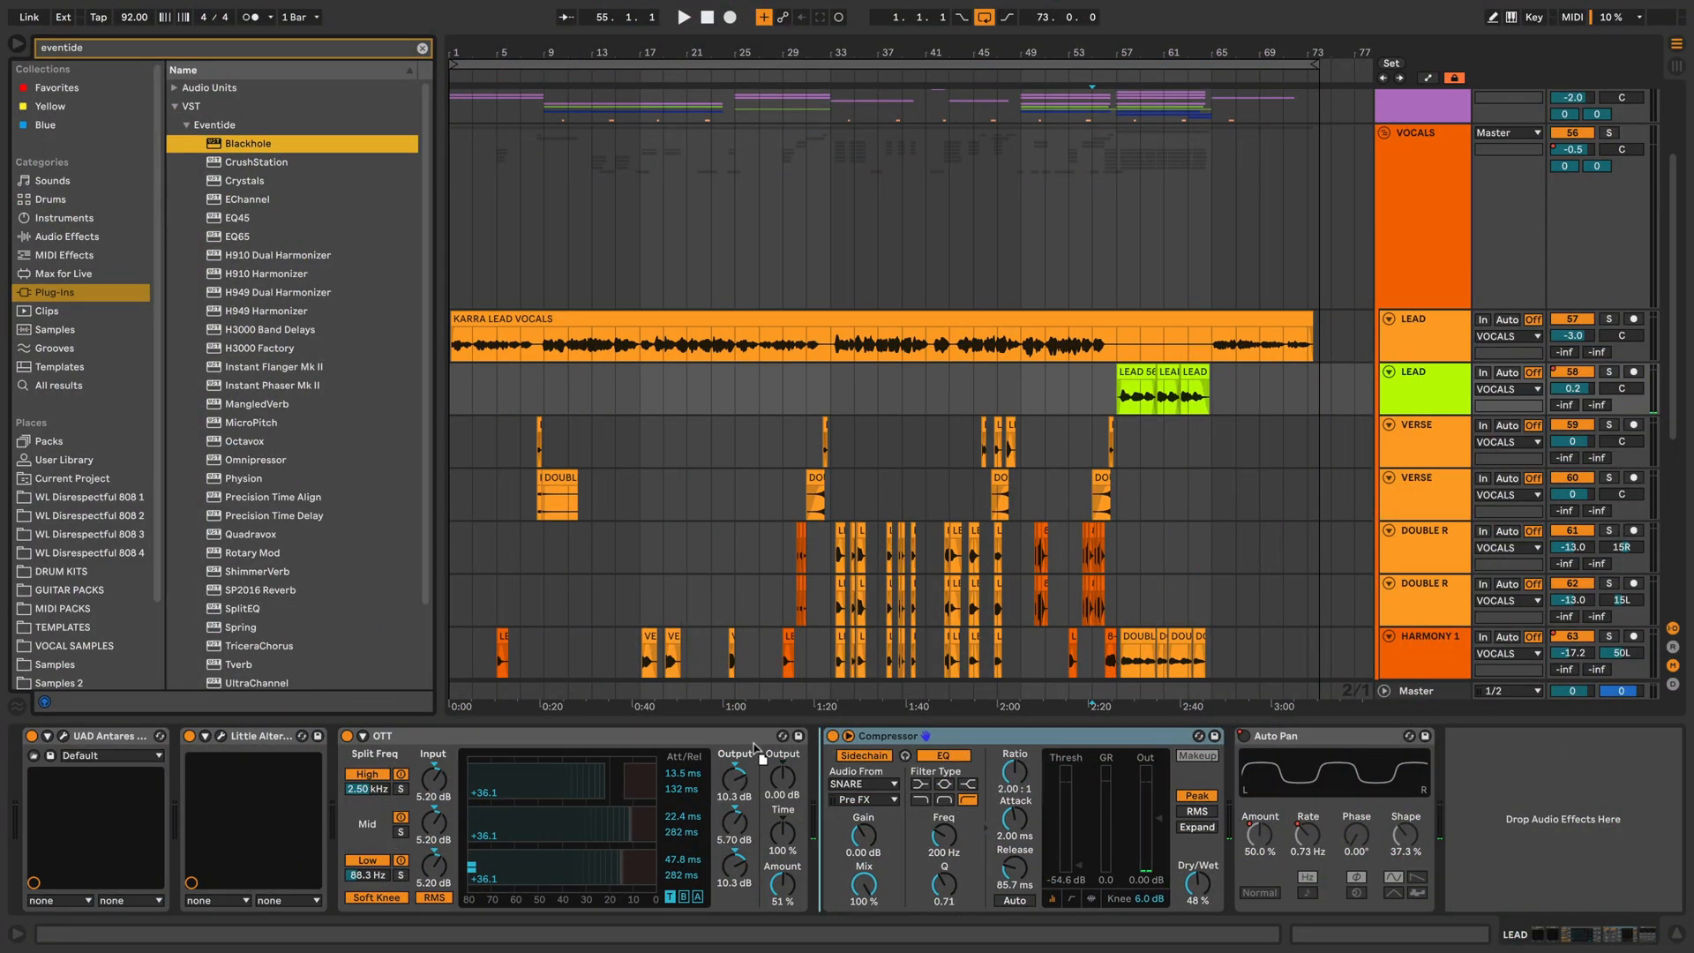
Insert Blackhole before OTT on the green LEAD track and set its Mix to 23.
{"action": "mouse_move", "coordinate": [756, 748]}
{"action": "left_mouse_down"}
{"action": "mouse_move", "coordinate": [361, 780]}
{"action": "mouse_move", "coordinate": [495, 786]}
{"action": "left_mouse_up"}
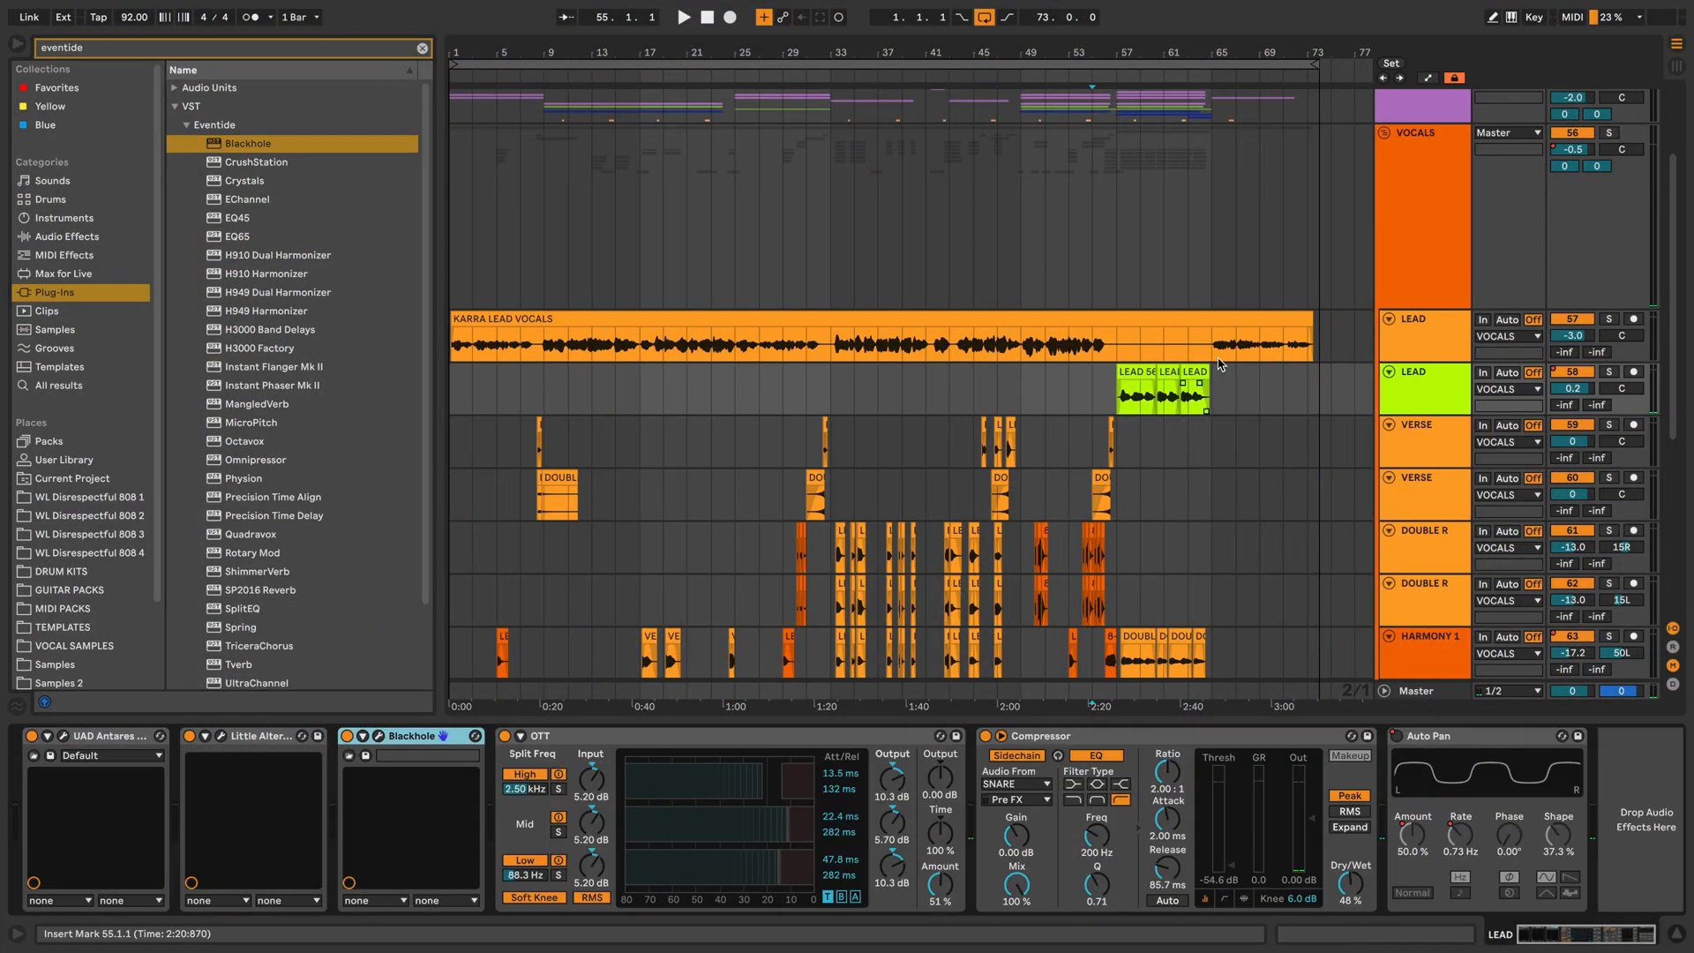
{"action": "left_click", "coordinate": [1123, 367]}
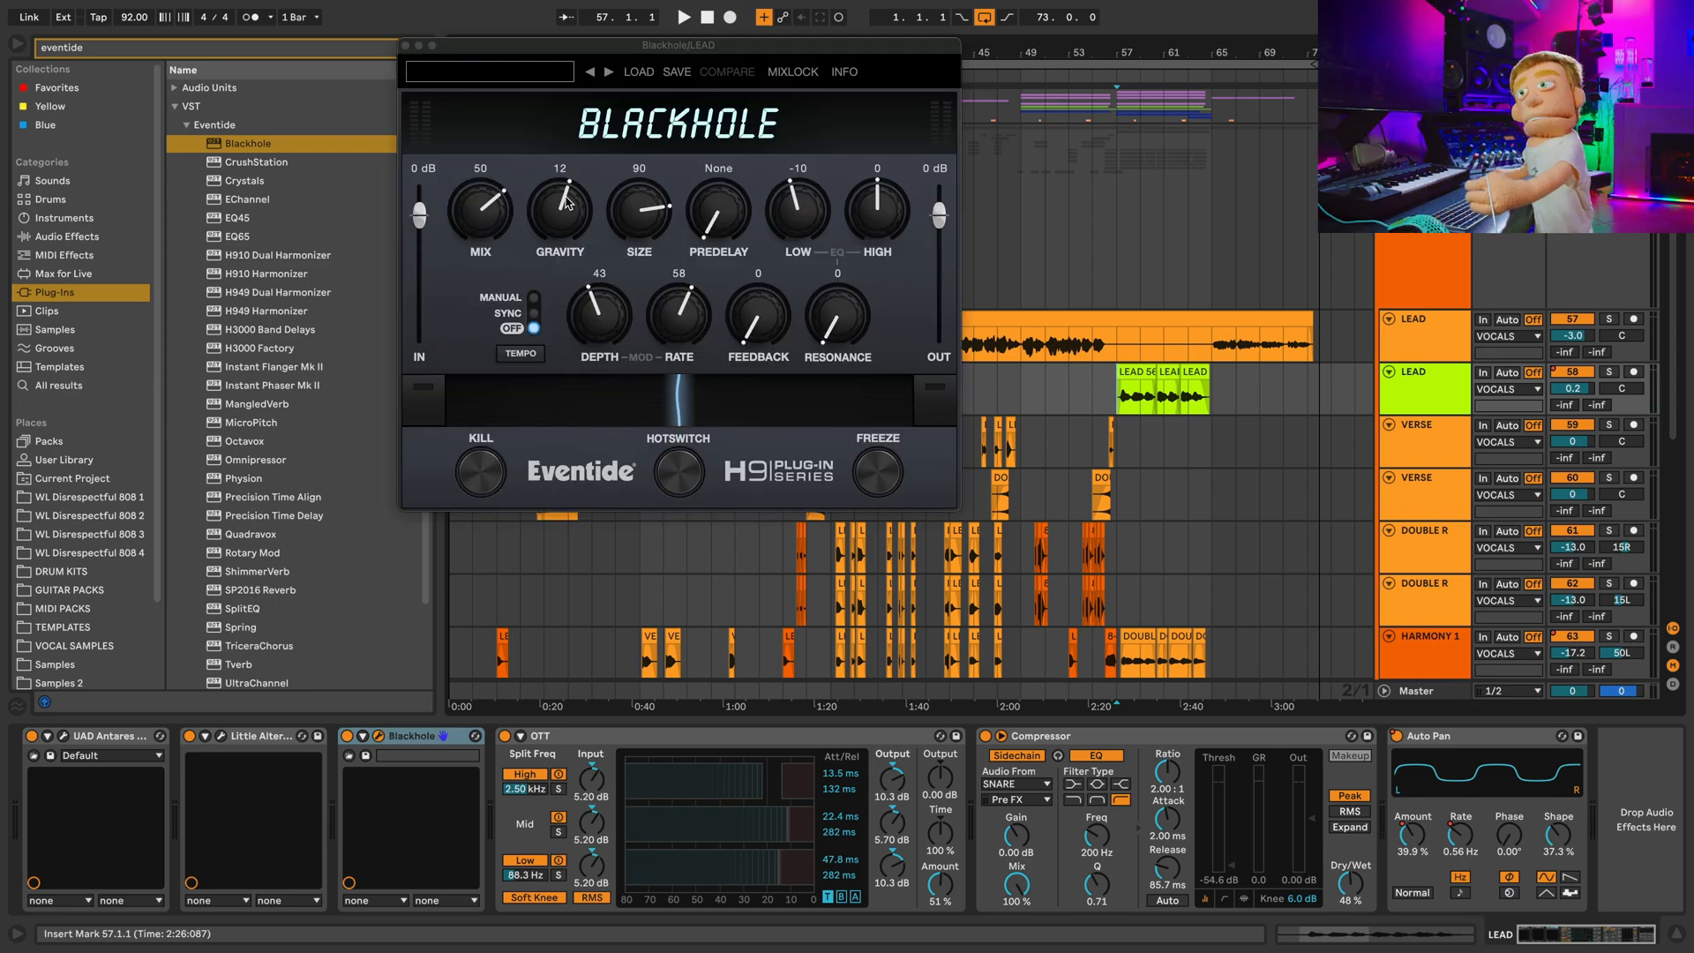
{"action": "left_click_drag", "start_coordinate": [481, 206], "coordinate": [469, 252]}
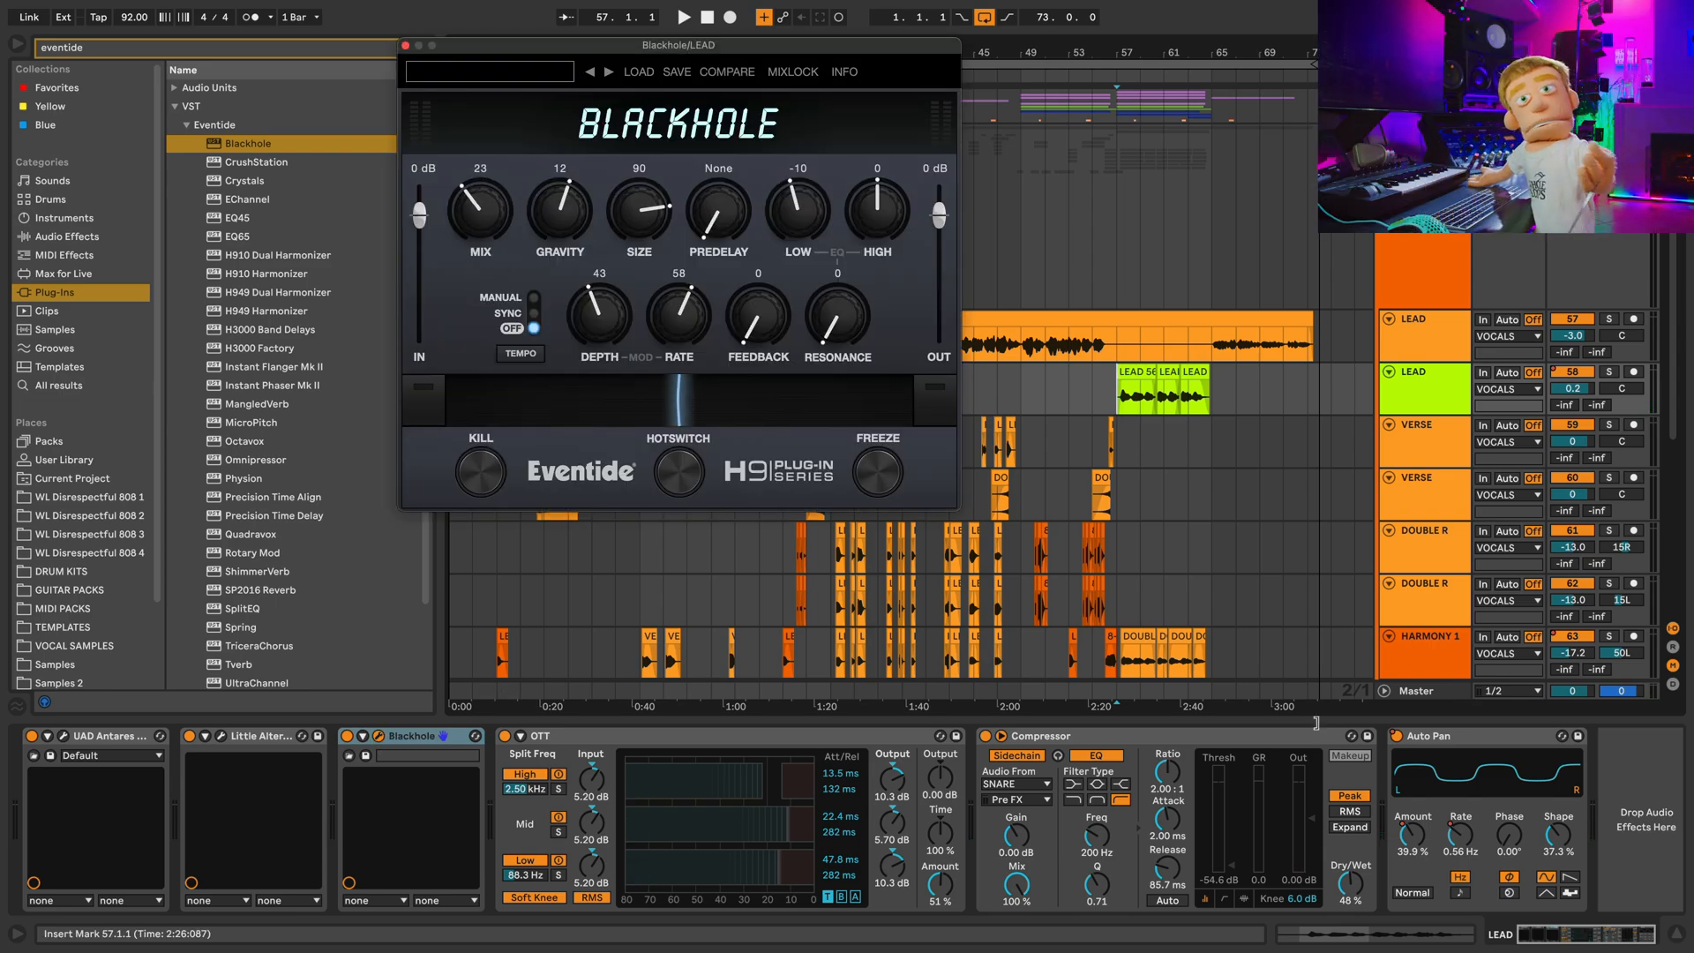
Display the Auto Pan's Amount automation and then its Rate automation on the green LEAD track.
{"action": "left_click", "coordinate": [1462, 739]}
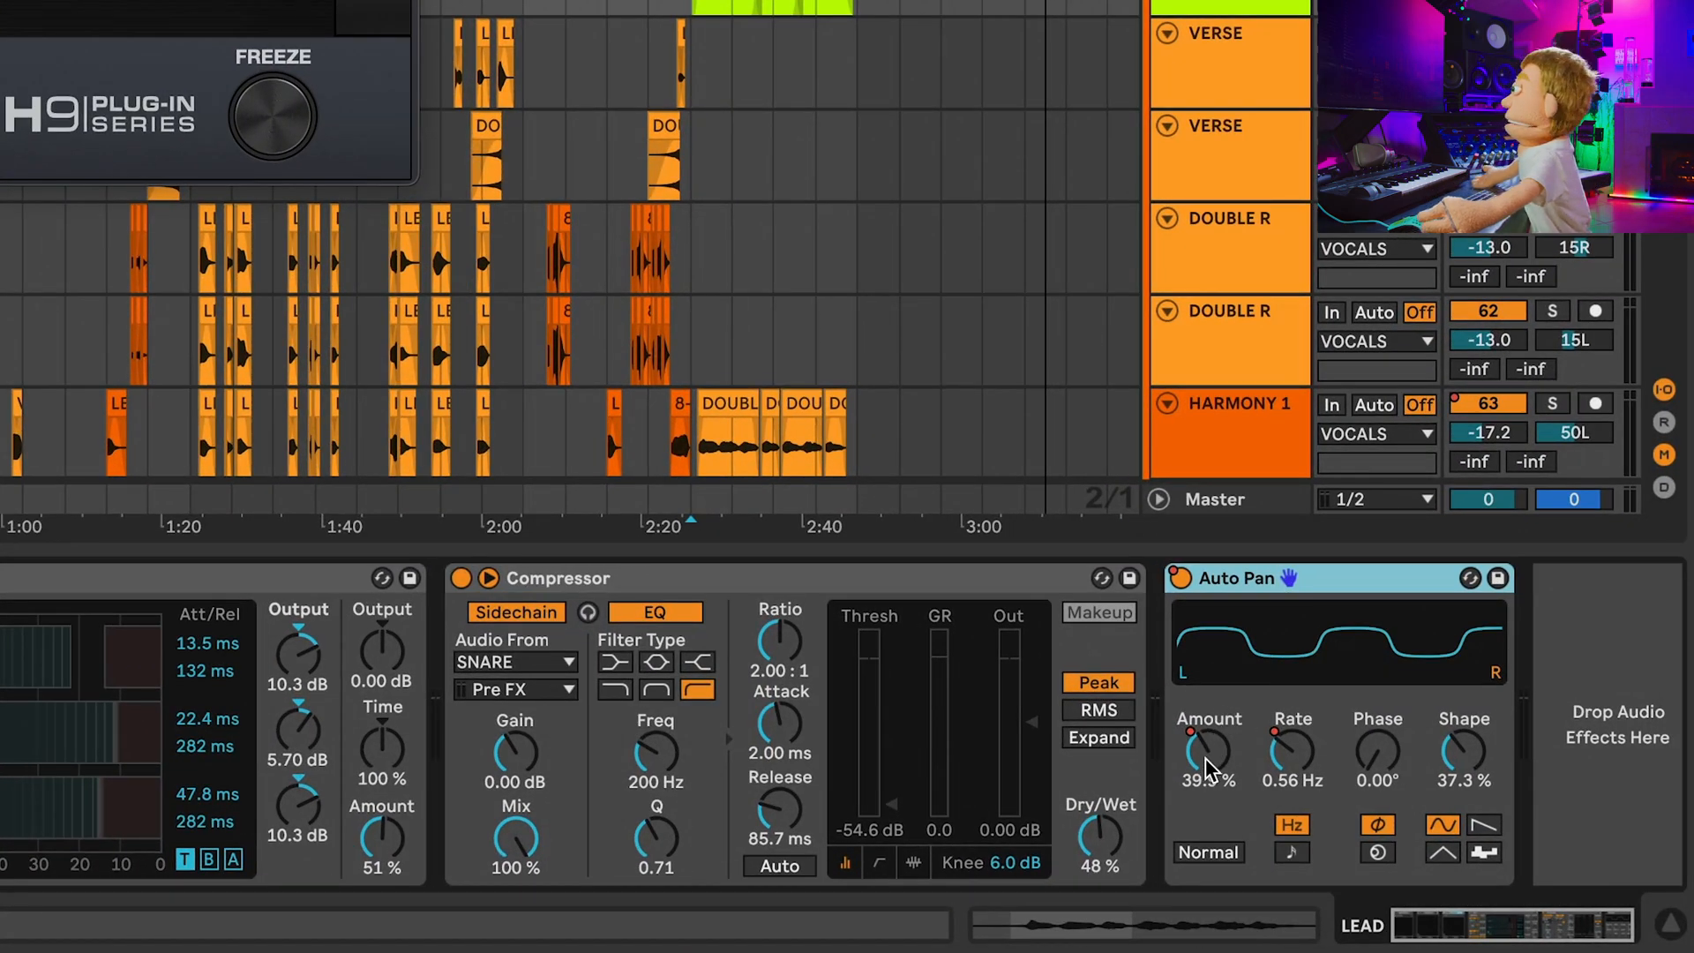
{"action": "right_click", "coordinate": [1207, 763]}
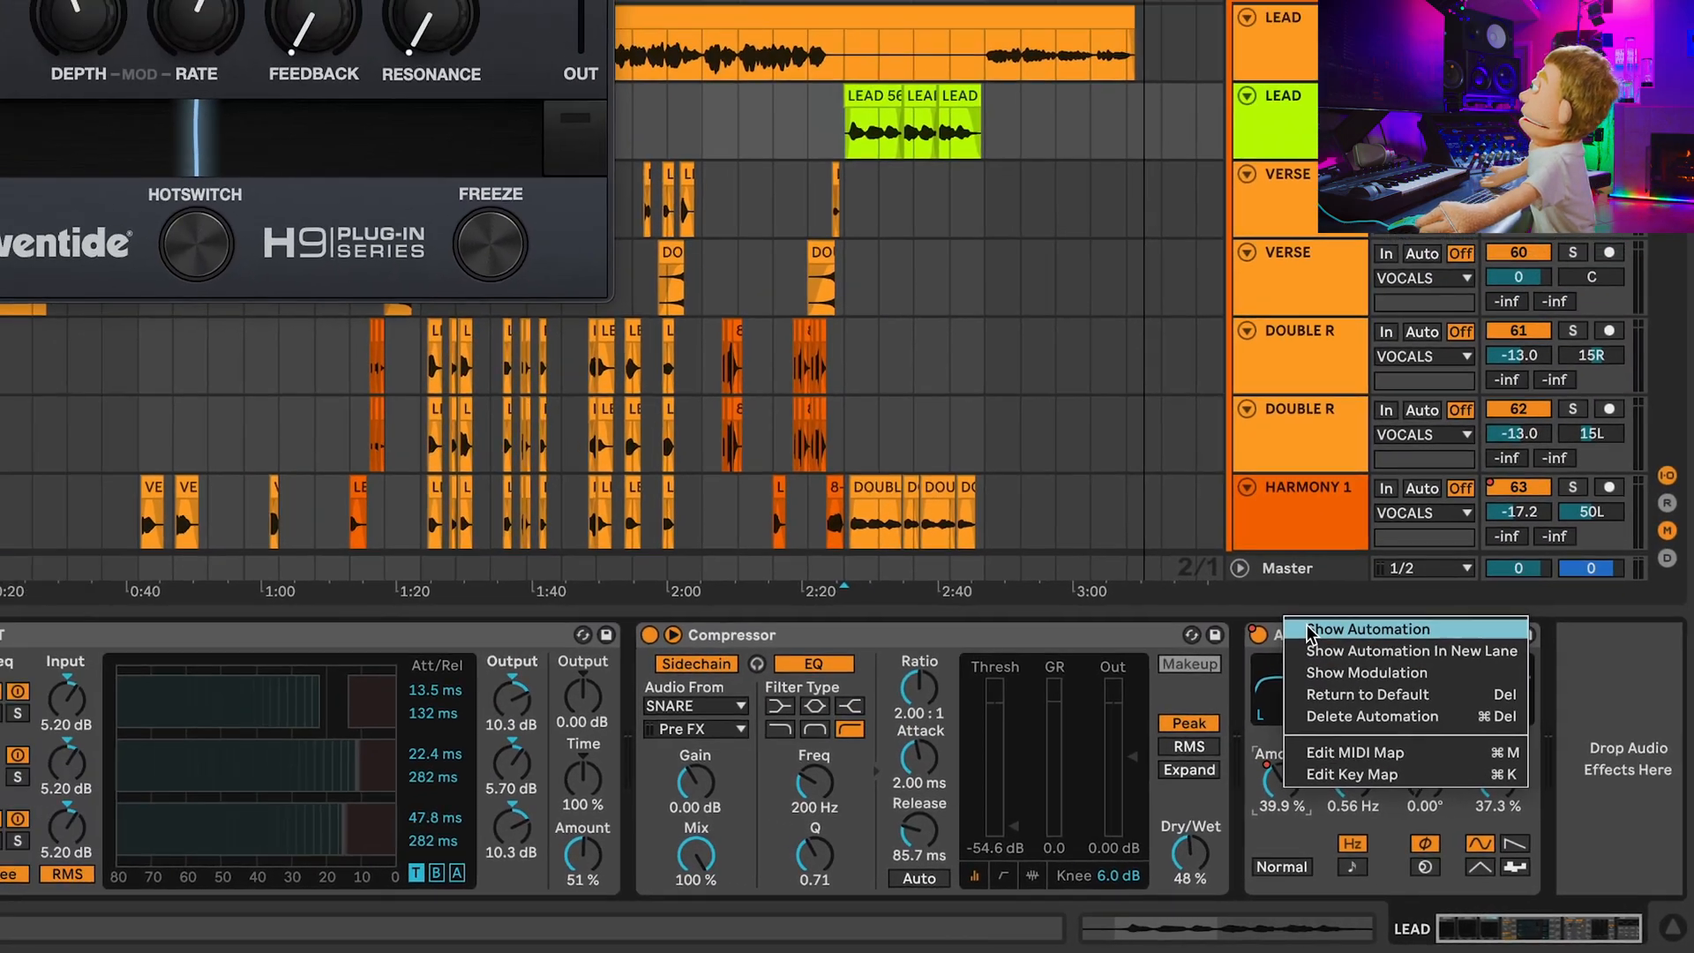
{"action": "left_click", "coordinate": [1309, 629]}
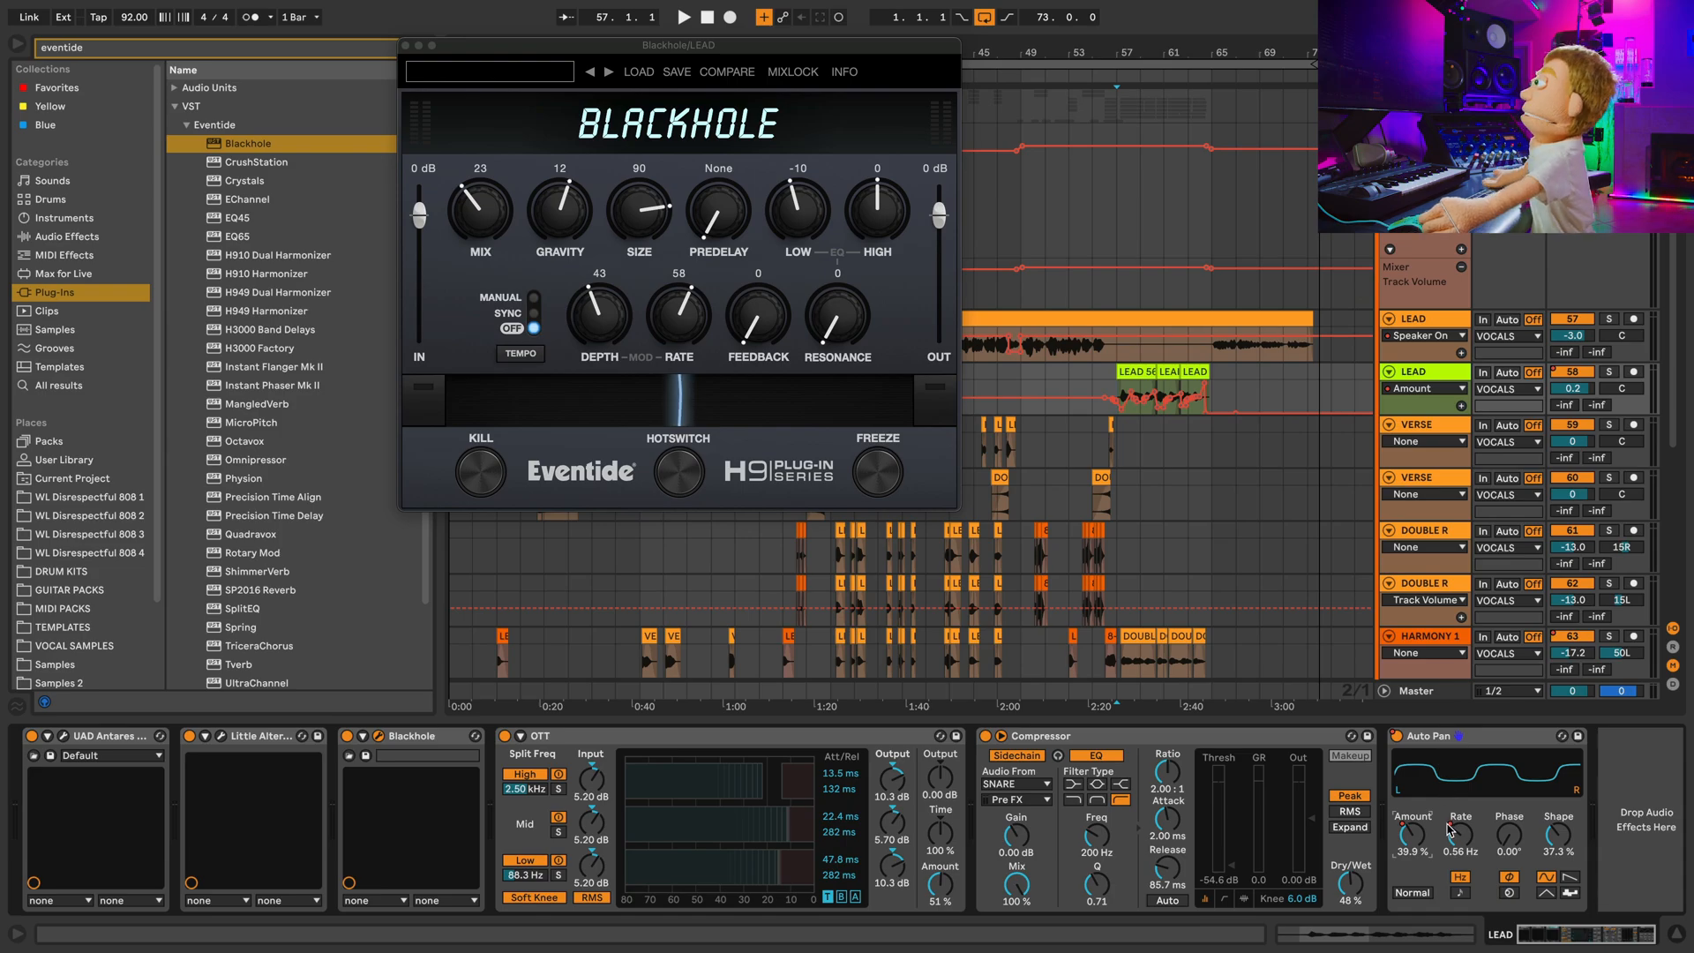
{"action": "right_click", "coordinate": [1456, 838]}
{"action": "left_click", "coordinate": [1477, 845]}
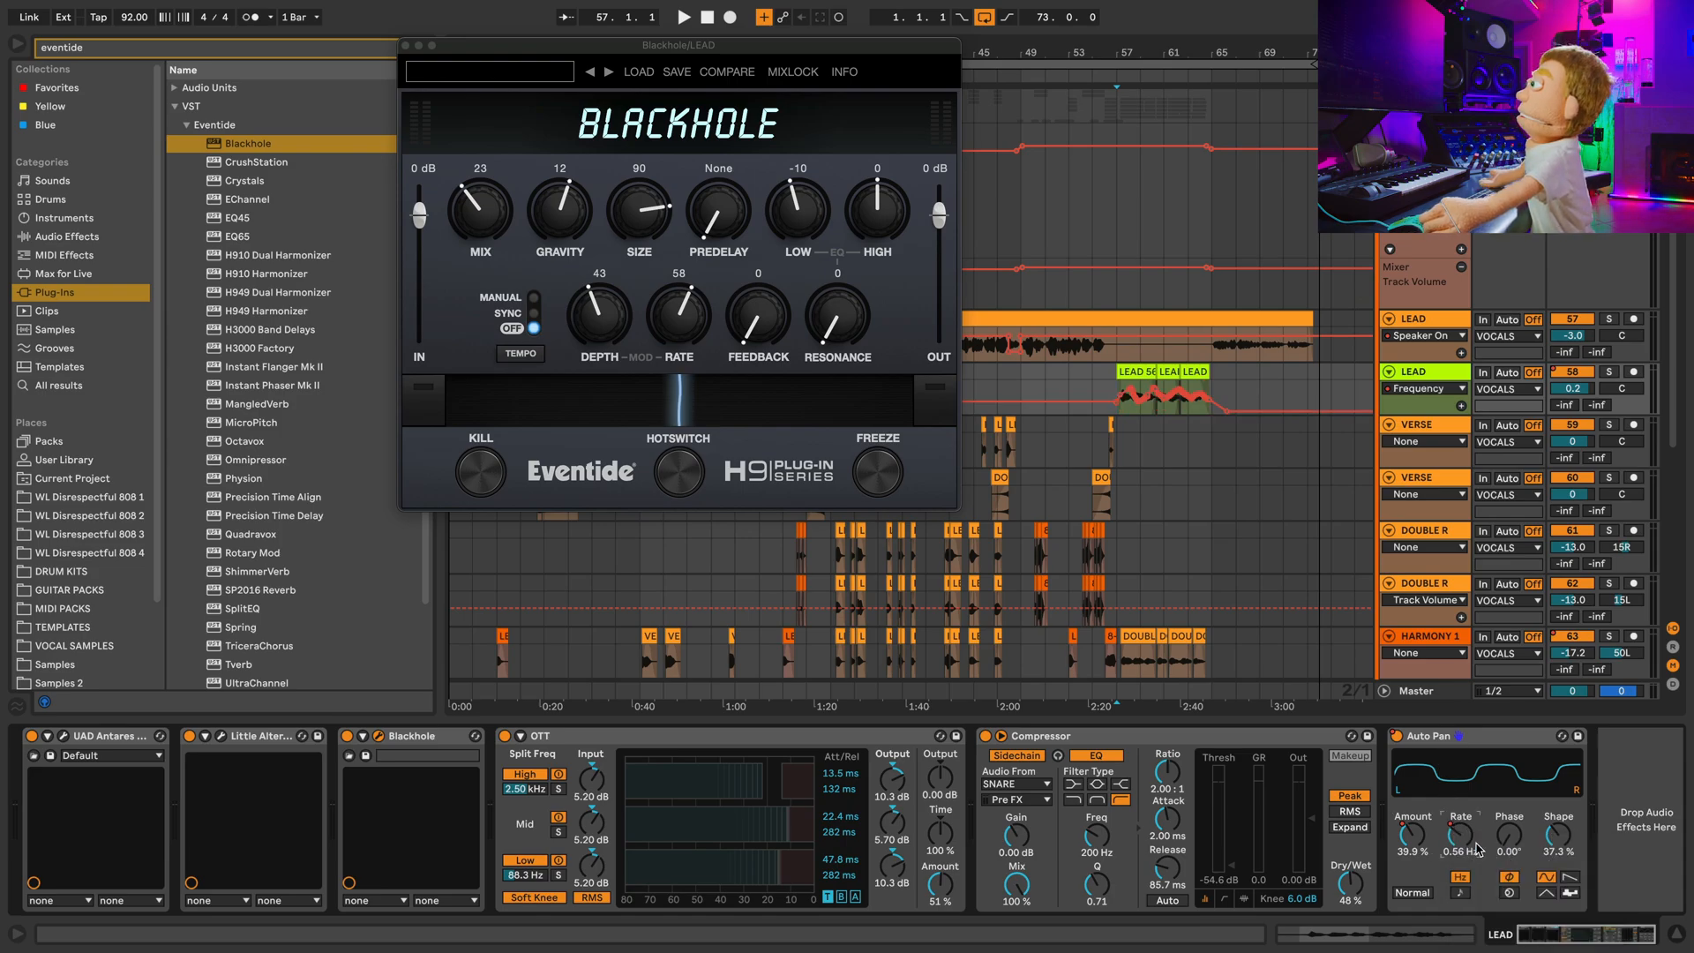
{"action": "key", "text": "plus"}
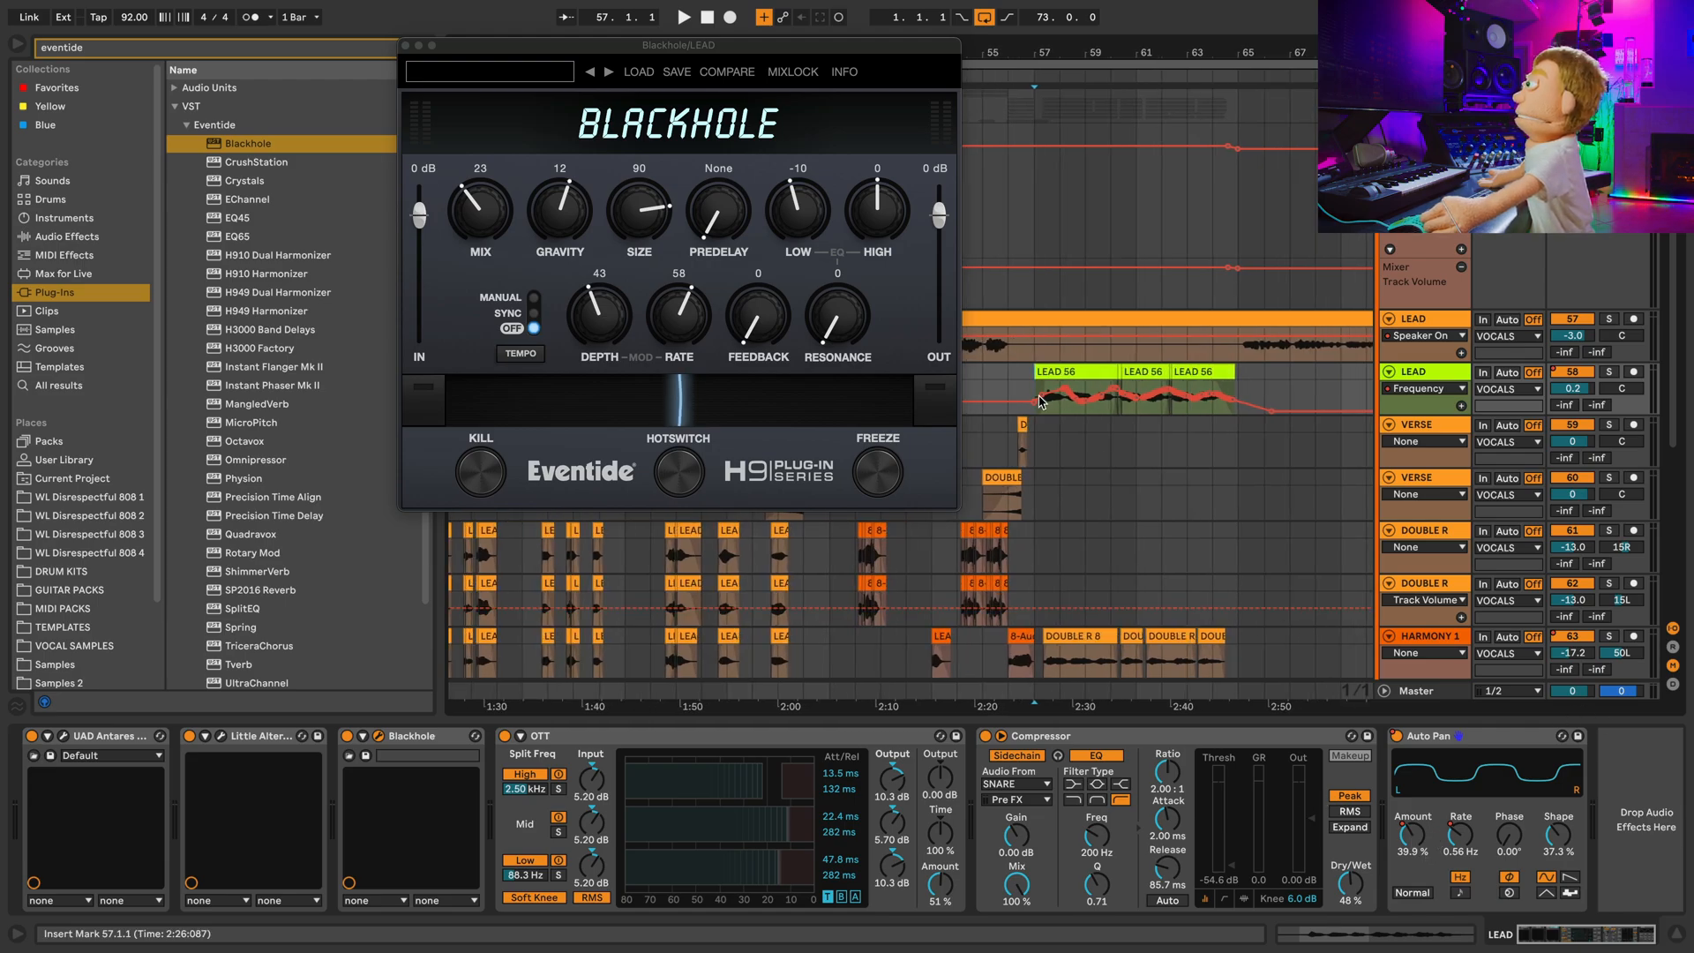
Play into the LEAD 56 clips while adjusting Blackhole's Mix and raising its low EQ.
{"action": "key", "text": "space"}
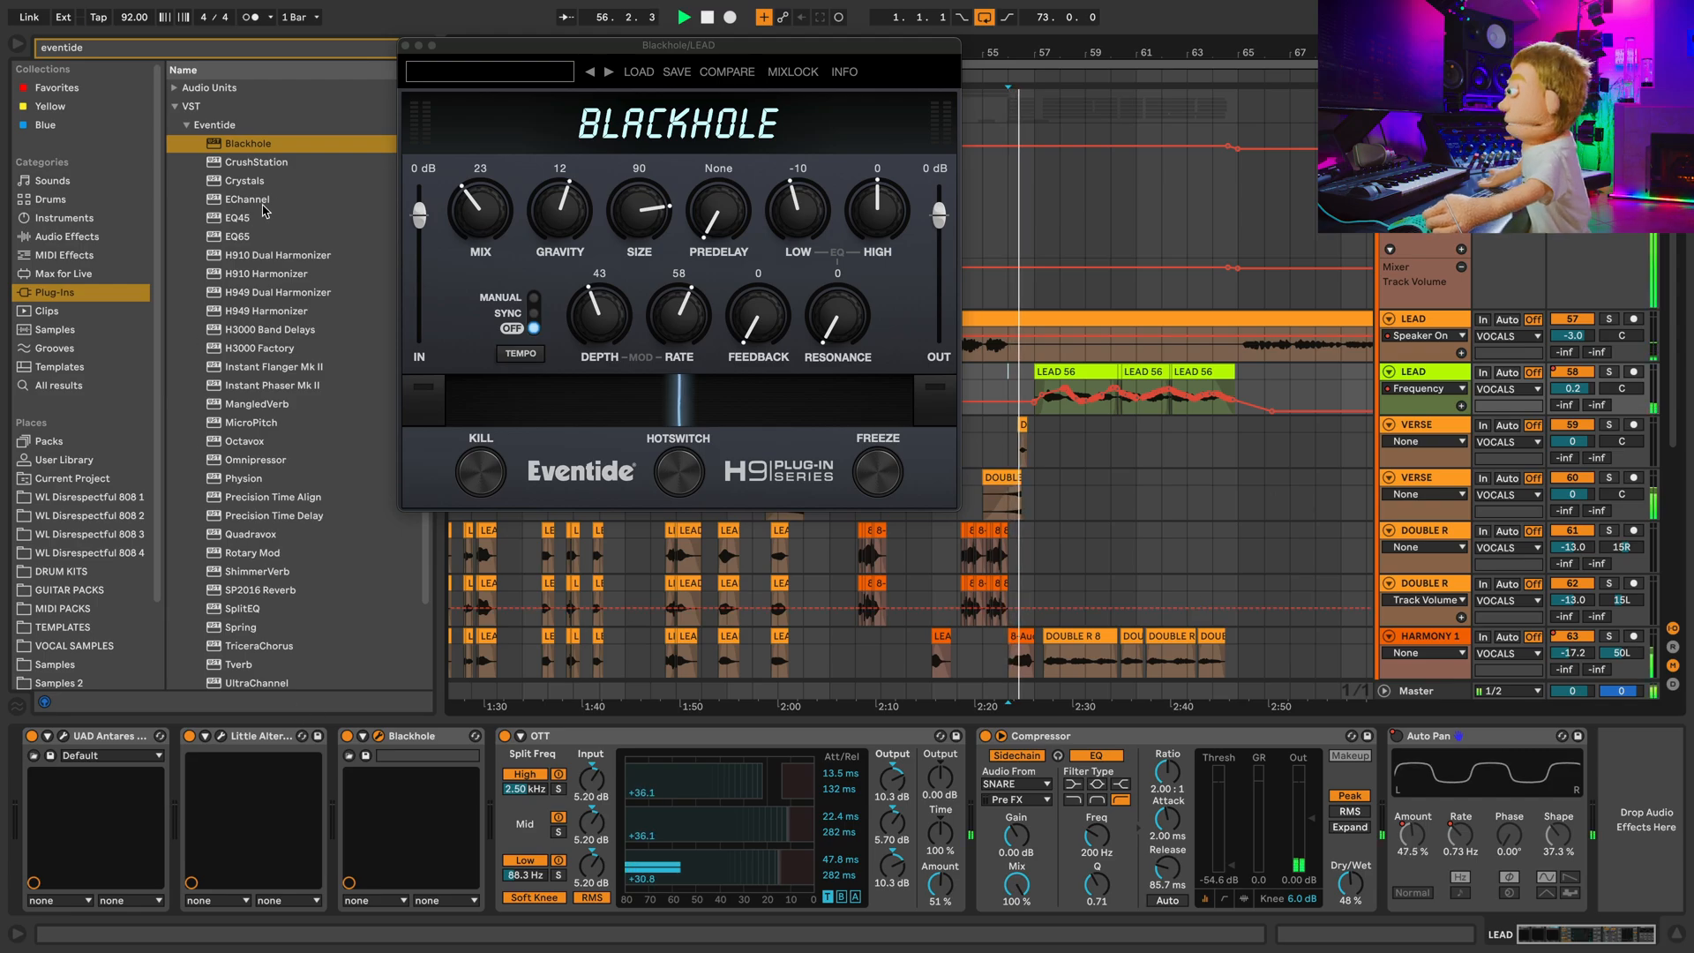
{"action": "left_click", "coordinate": [492, 210]}
{"action": "mouse_move", "coordinate": [492, 210]}
{"action": "left_mouse_down"}
{"action": "mouse_move", "coordinate": [515, 144]}
{"action": "mouse_move", "coordinate": [499, 193]}
{"action": "left_mouse_up"}
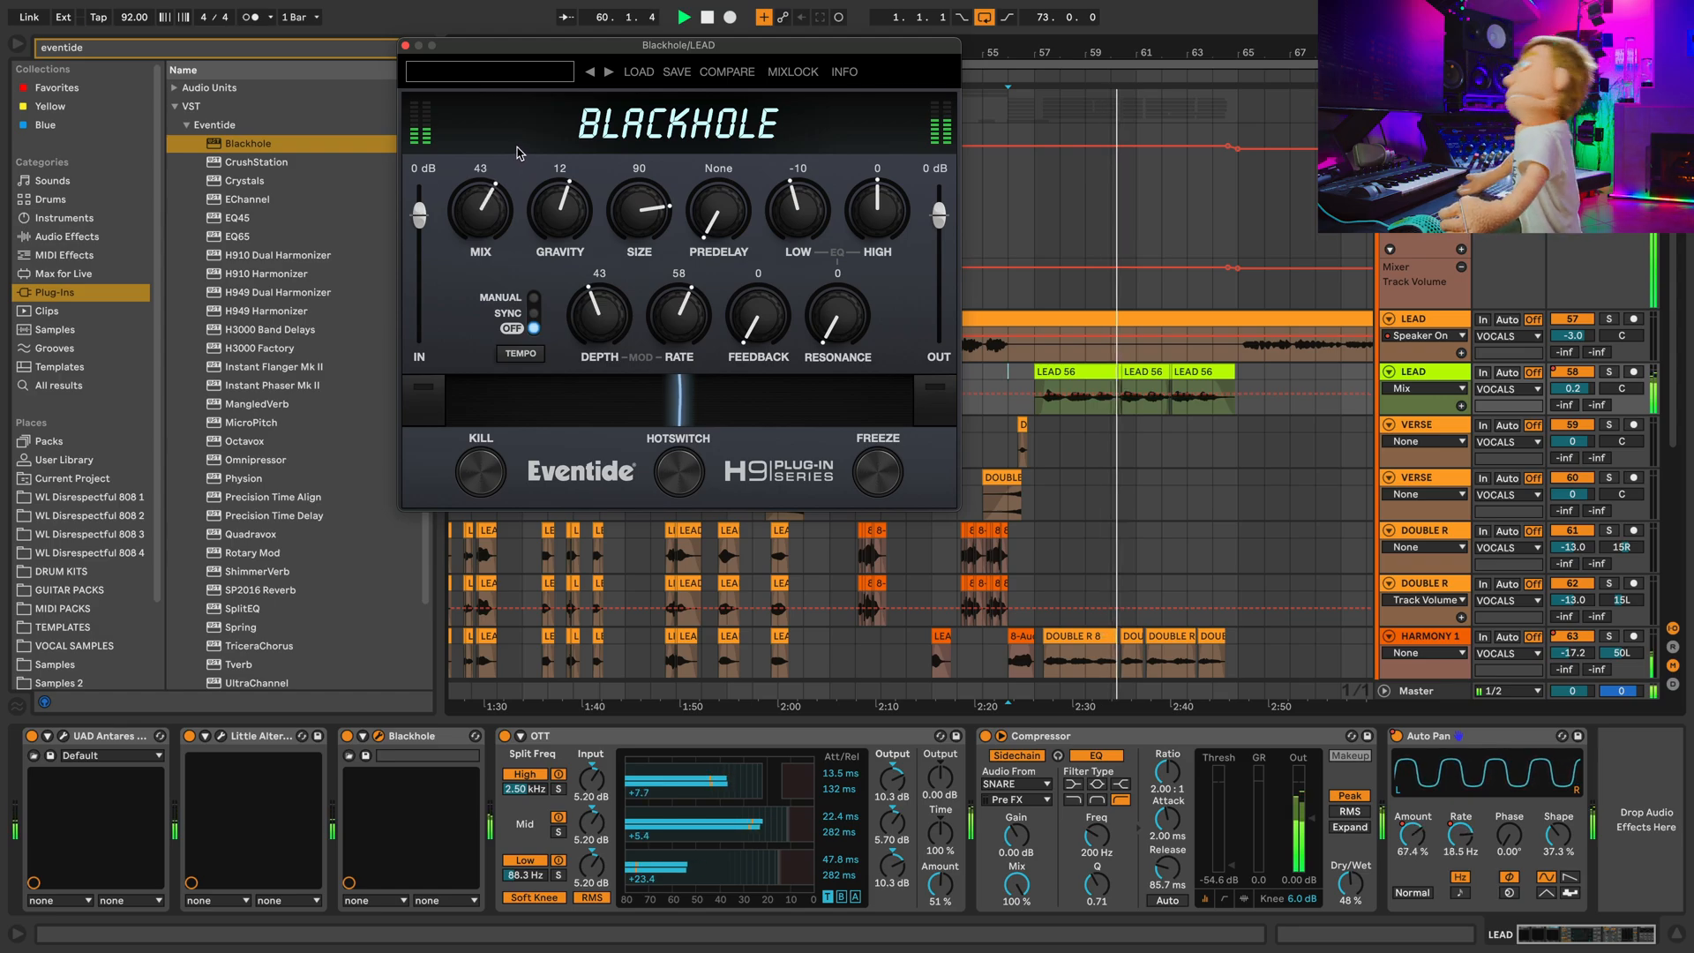
{"action": "left_click_drag", "start_coordinate": [797, 210], "coordinate": [803, 154]}
{"action": "mouse_move", "coordinate": [503, 201]}
{"action": "left_mouse_down"}
{"action": "mouse_move", "coordinate": [499, 148]}
{"action": "mouse_move", "coordinate": [495, 233]}
{"action": "left_mouse_up"}
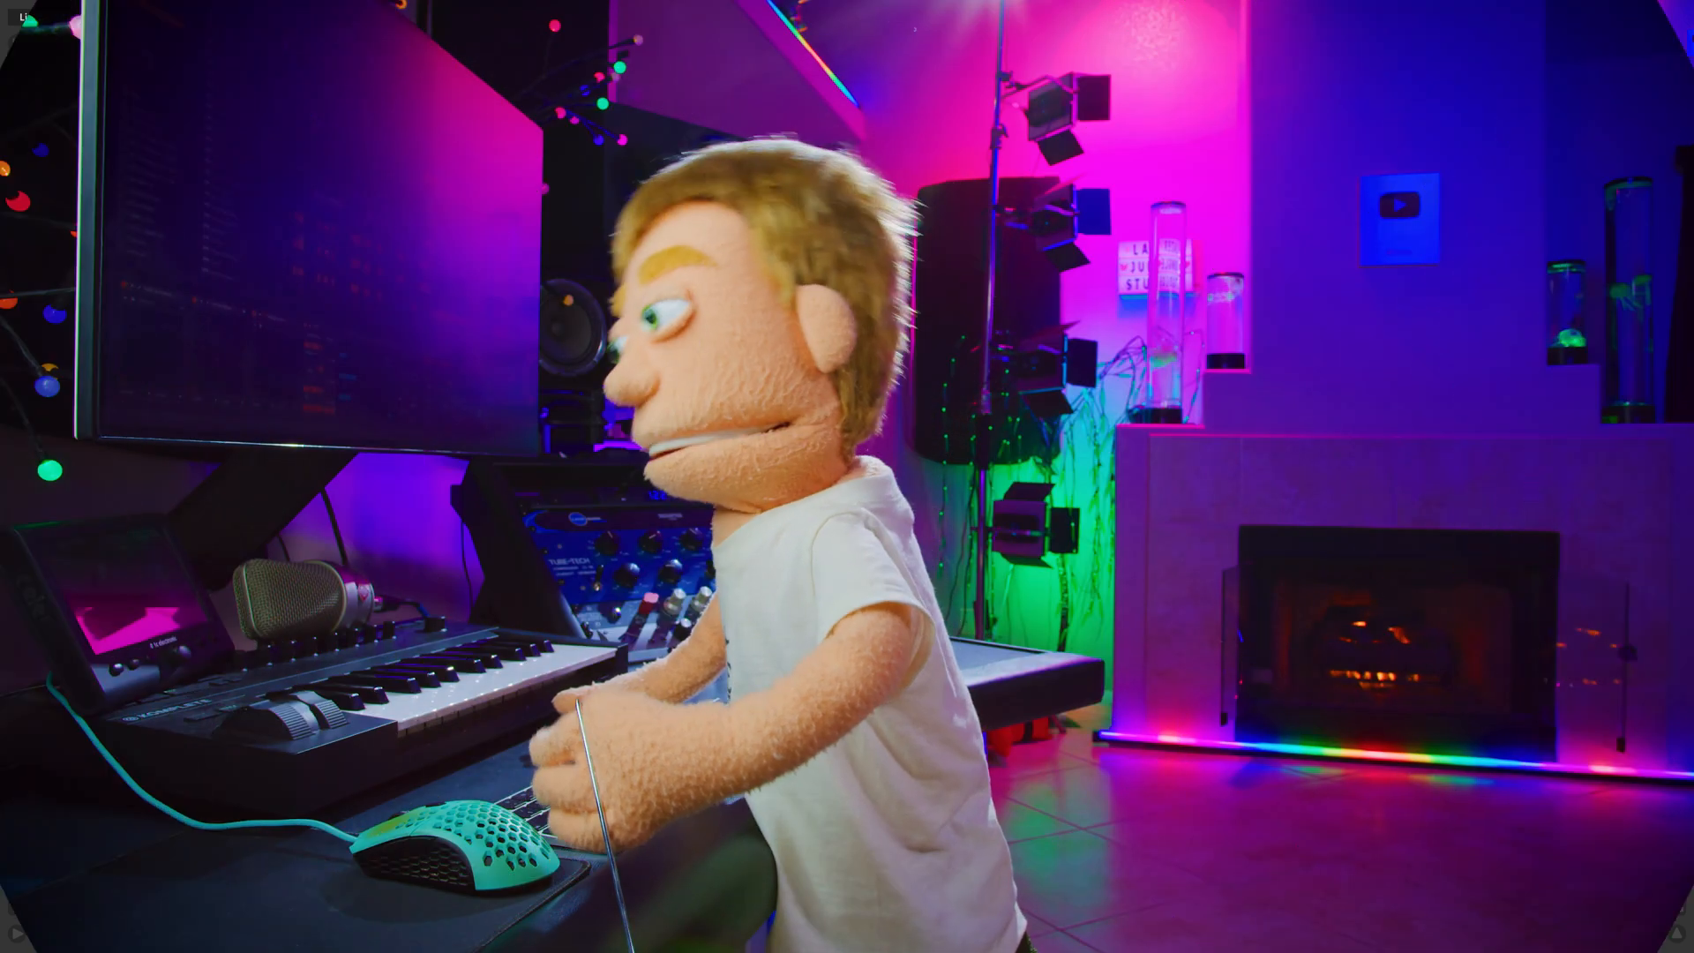
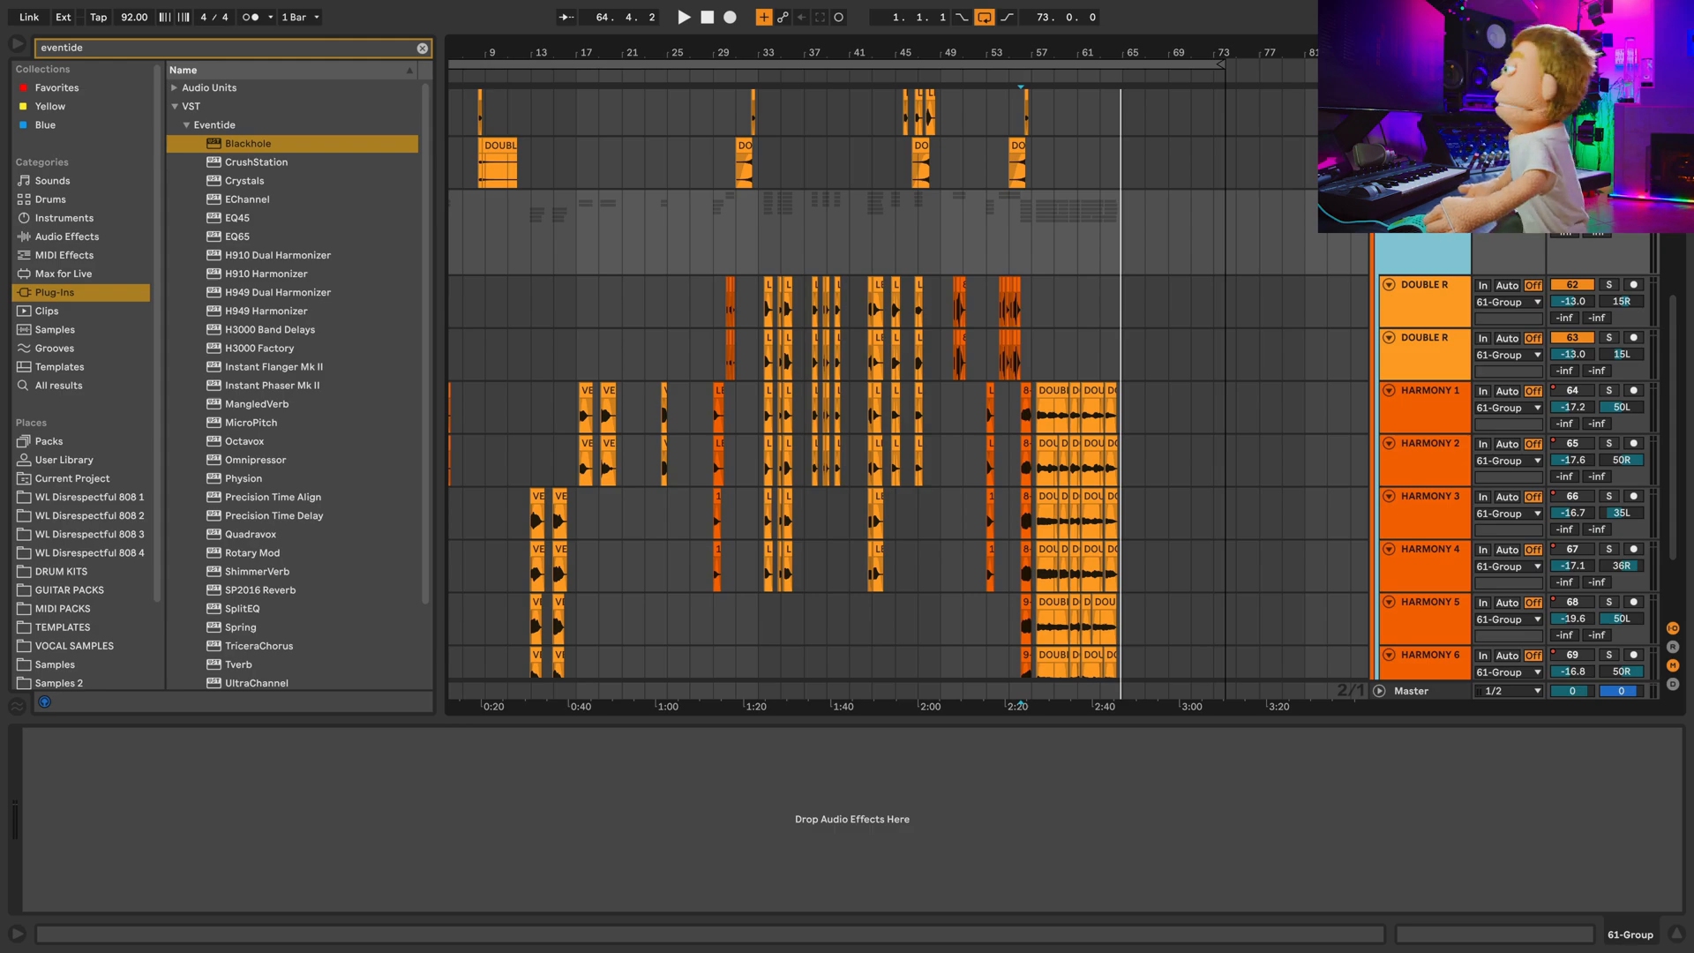
Name the backing vocal group BGV, play the arrangement from bar 31, and select the group.
{"action": "key", "text": "Return"}
{"action": "left_click", "coordinate": [736, 235]}
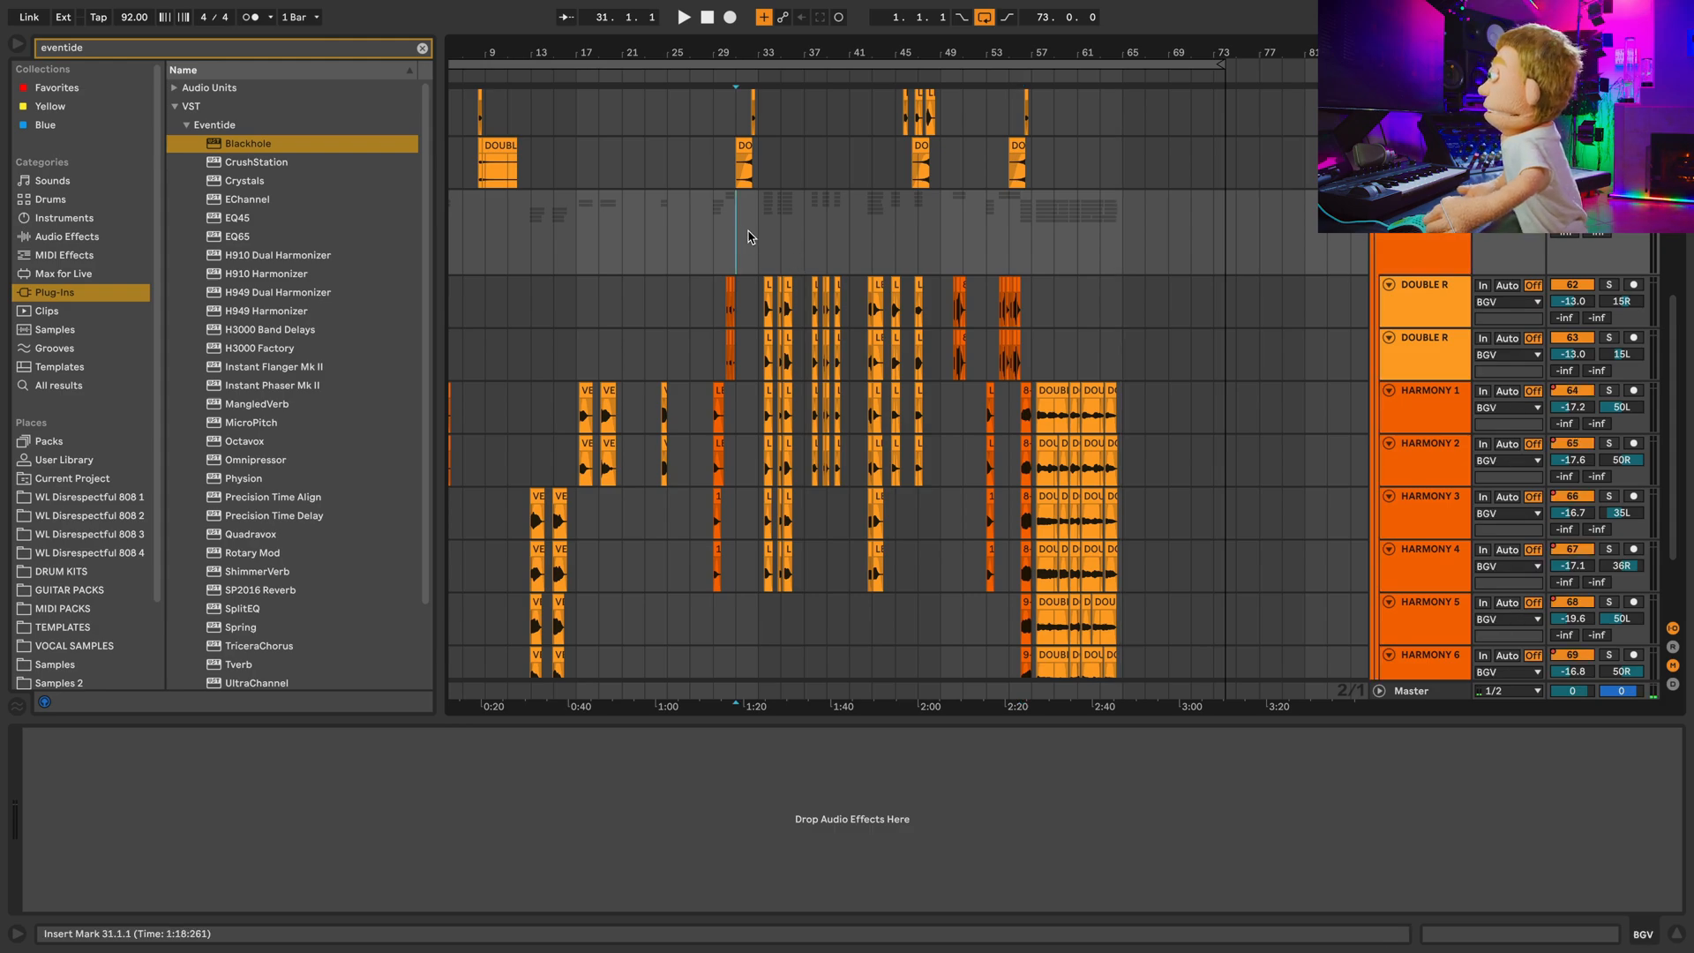
{"action": "scroll", "coordinate": [792, 257], "scroll_direction": "up", "scroll_amount": 10}
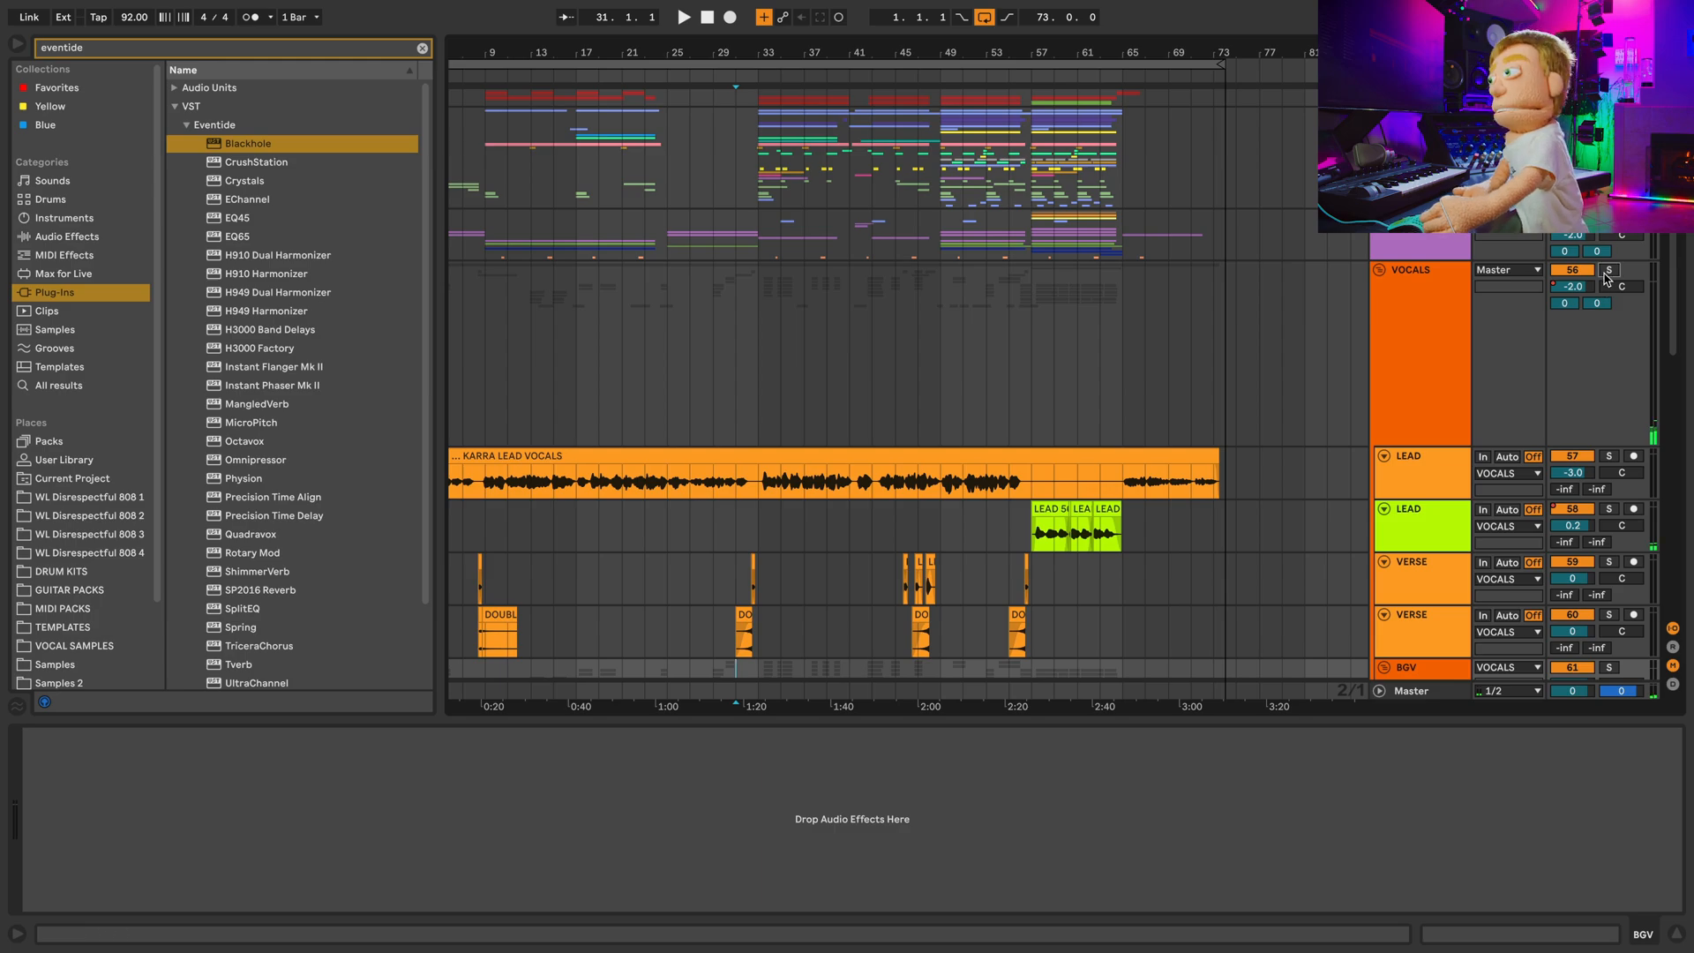
{"action": "key", "text": "space"}
{"action": "scroll", "coordinate": [1164, 375], "scroll_direction": "down", "scroll_amount": 8}
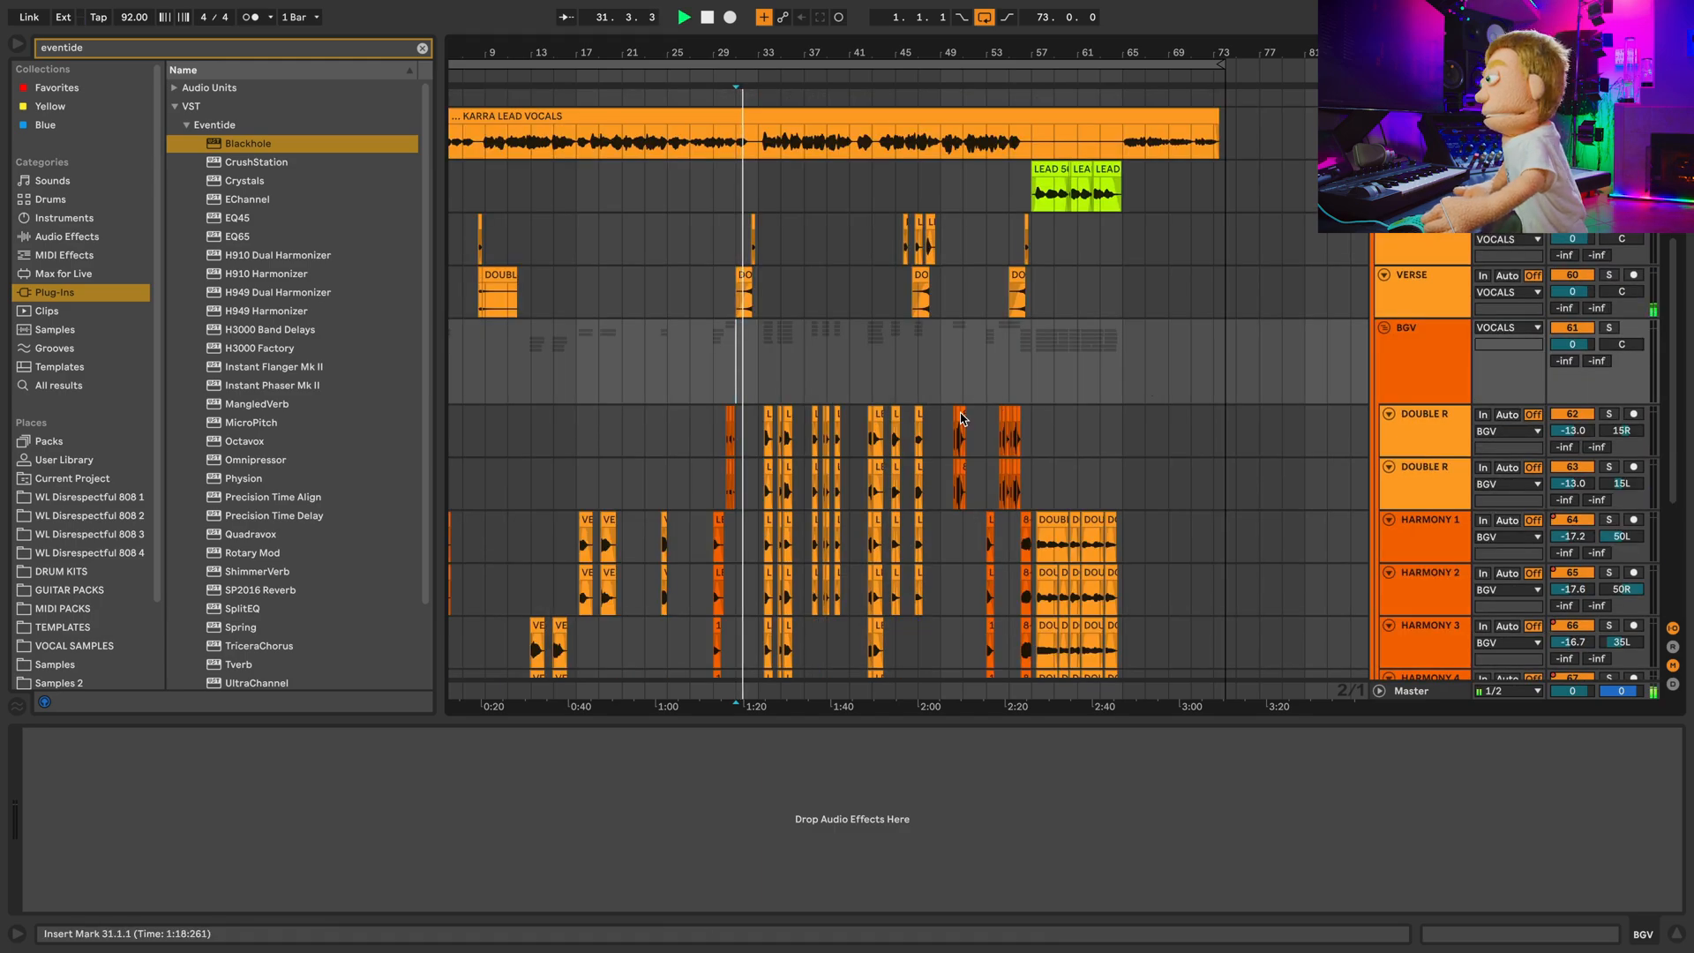
{"action": "left_click", "coordinate": [1451, 357]}
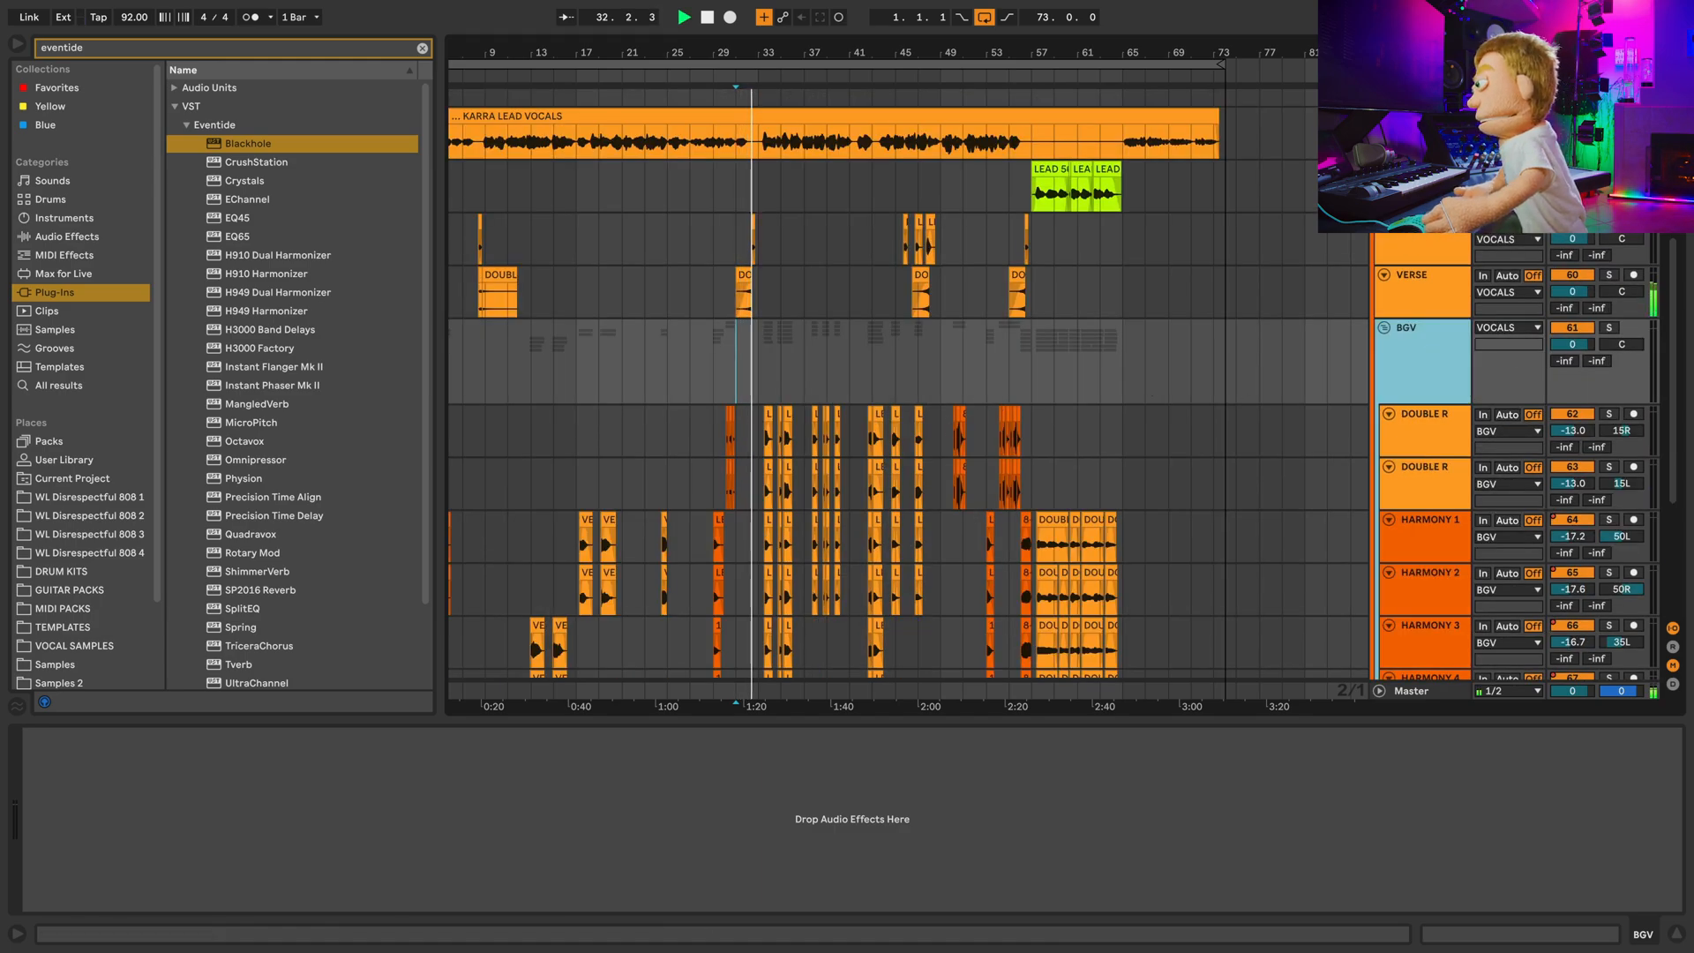
{"action": "scroll", "coordinate": [907, 394], "scroll_direction": "up", "scroll_amount": 1}
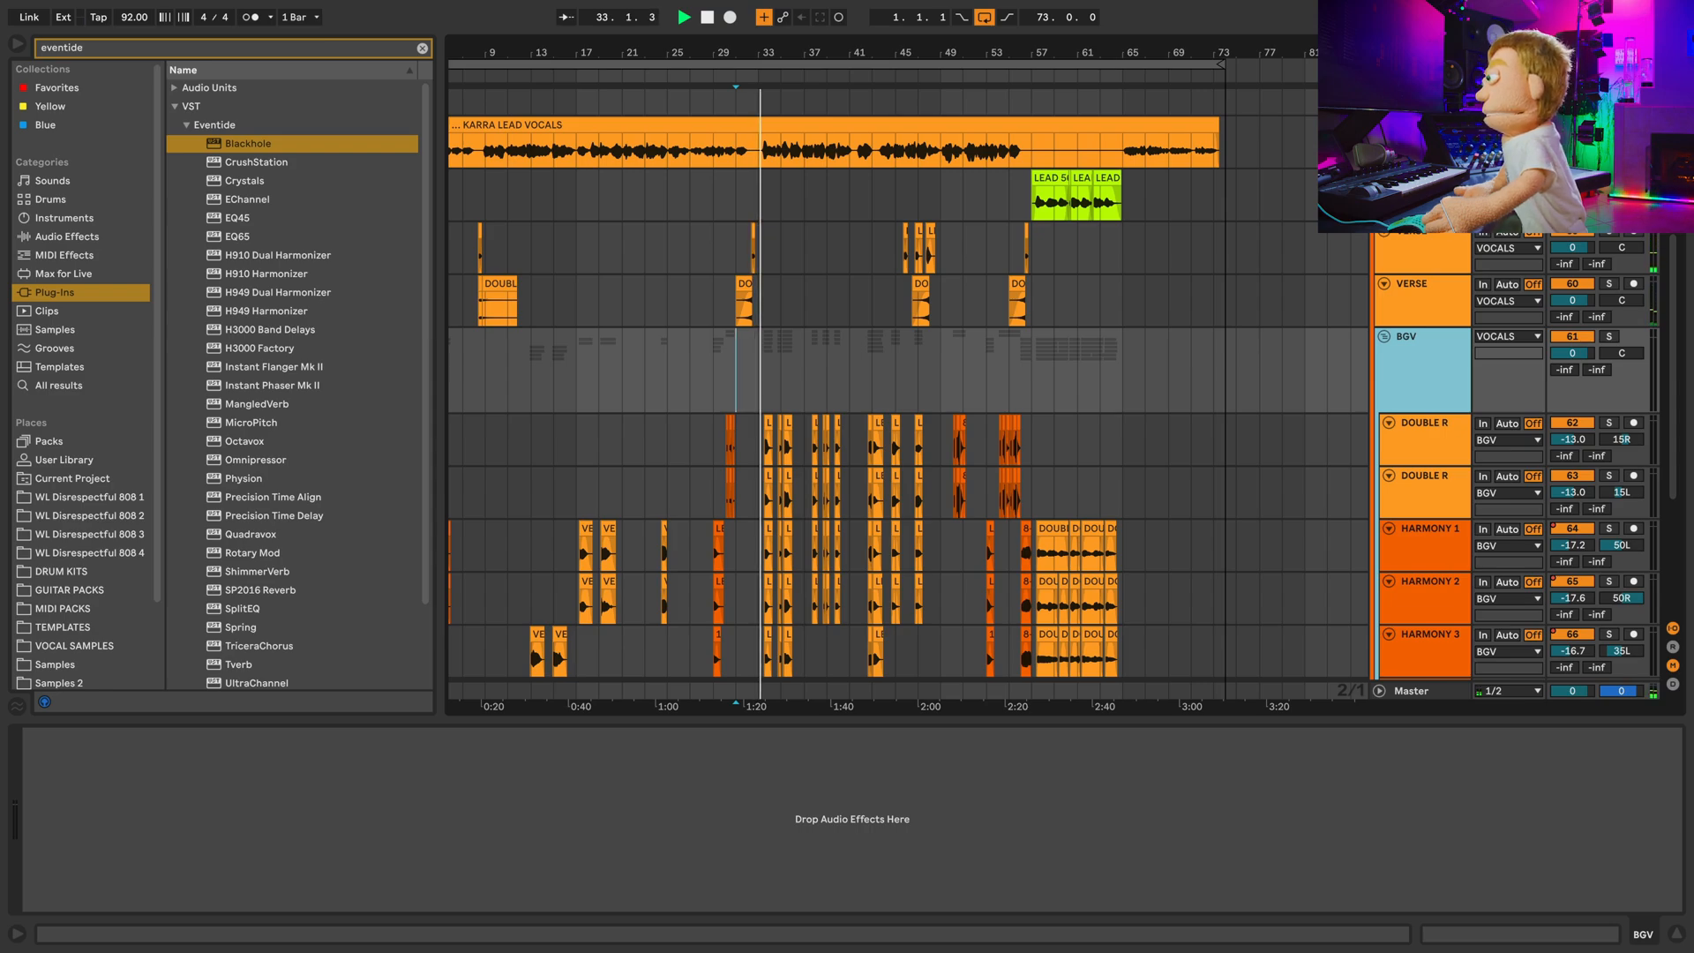
Copy the Audio Effect Rack with the GLUE, reverb and DELAY chains from the LEAD track to the BGV group.
{"action": "left_click", "coordinate": [1359, 265]}
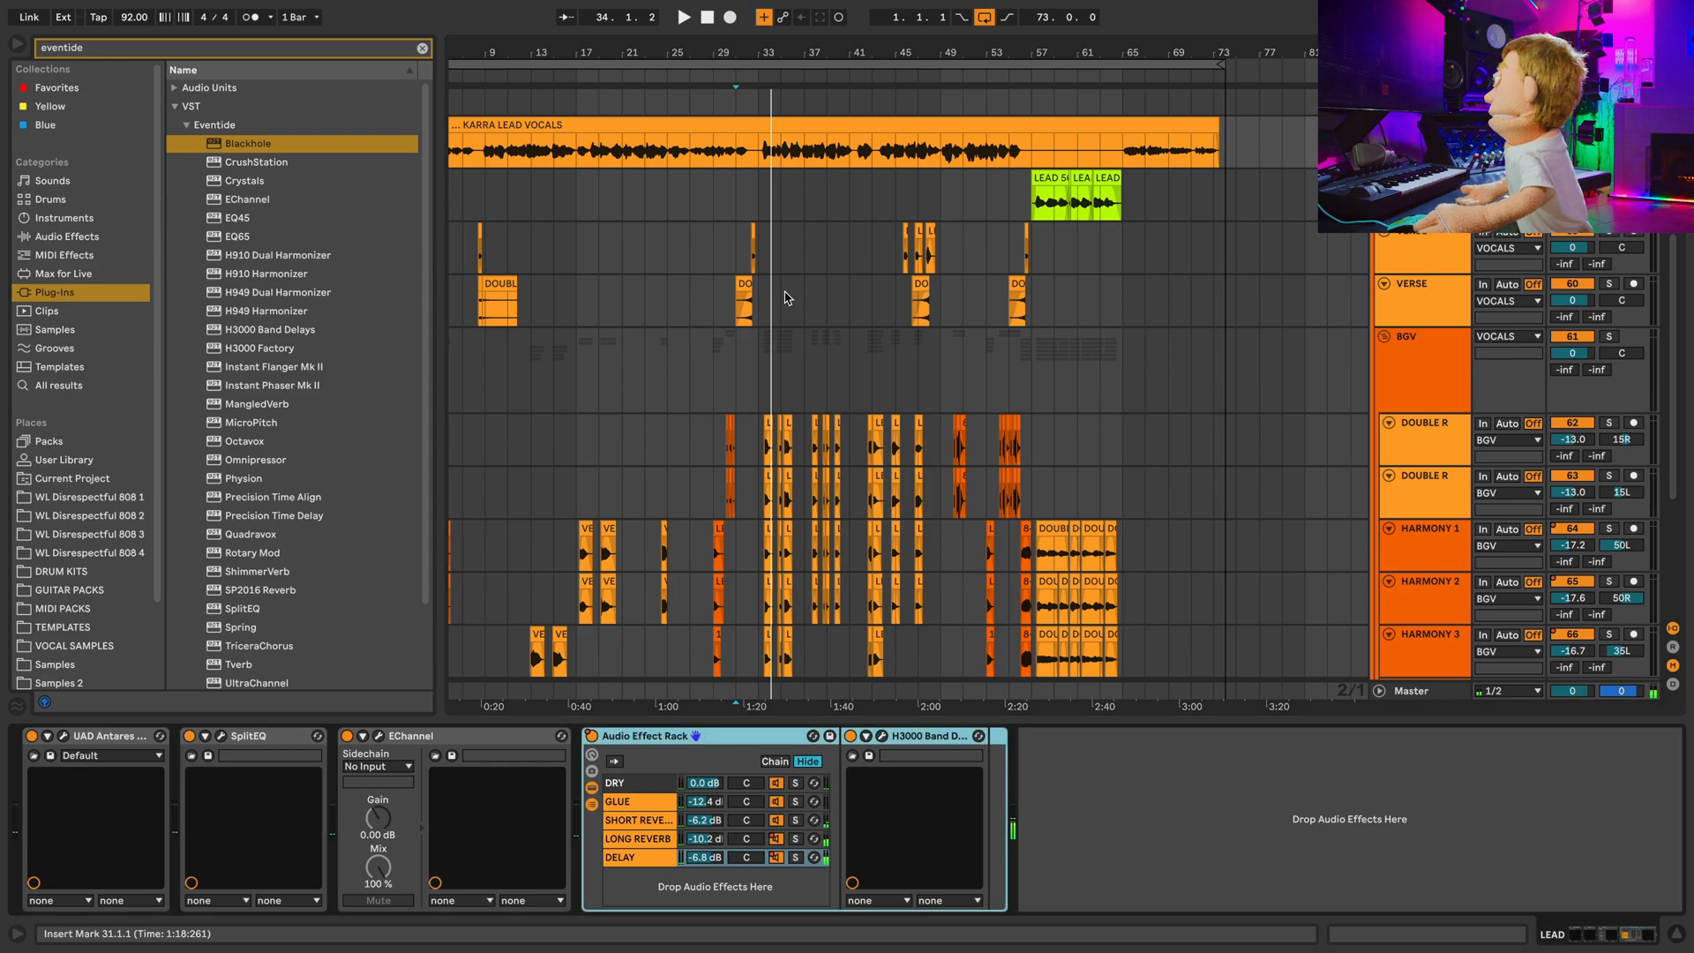
{"action": "left_click", "coordinate": [784, 377]}
{"action": "right_click", "coordinate": [731, 794]}
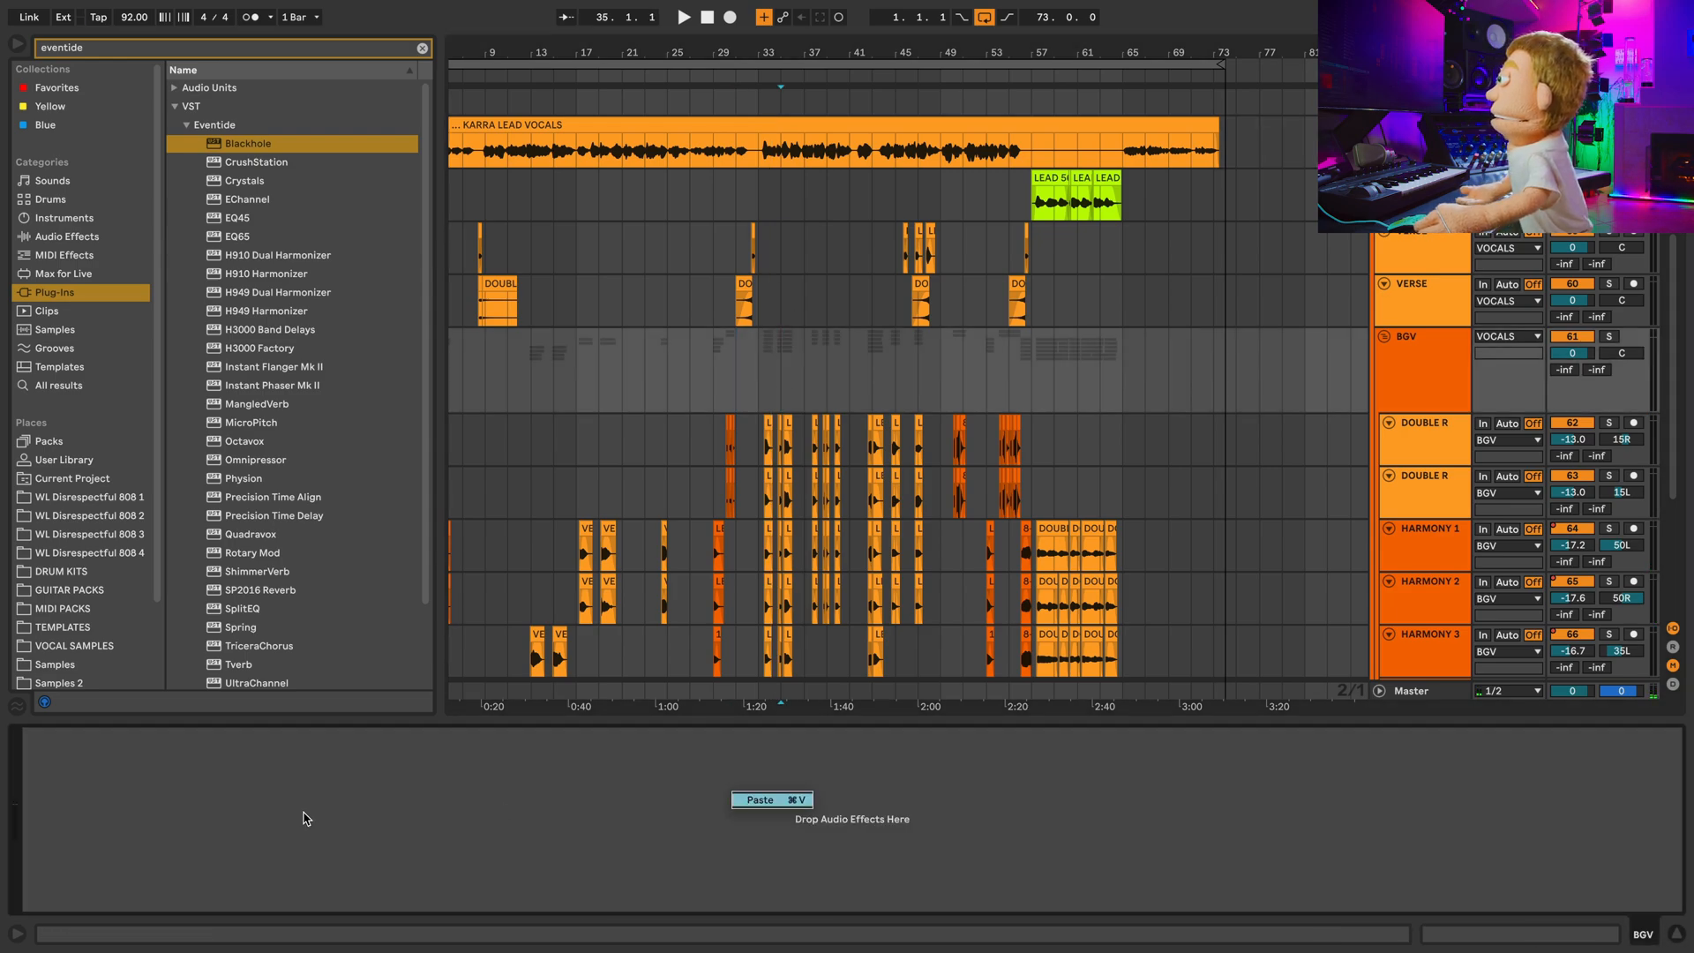
{"action": "key", "text": "super+v"}
Play the backing vocals and lower the BGV rack's GLUE chain to -15.2 dB.
{"action": "key", "text": "space"}
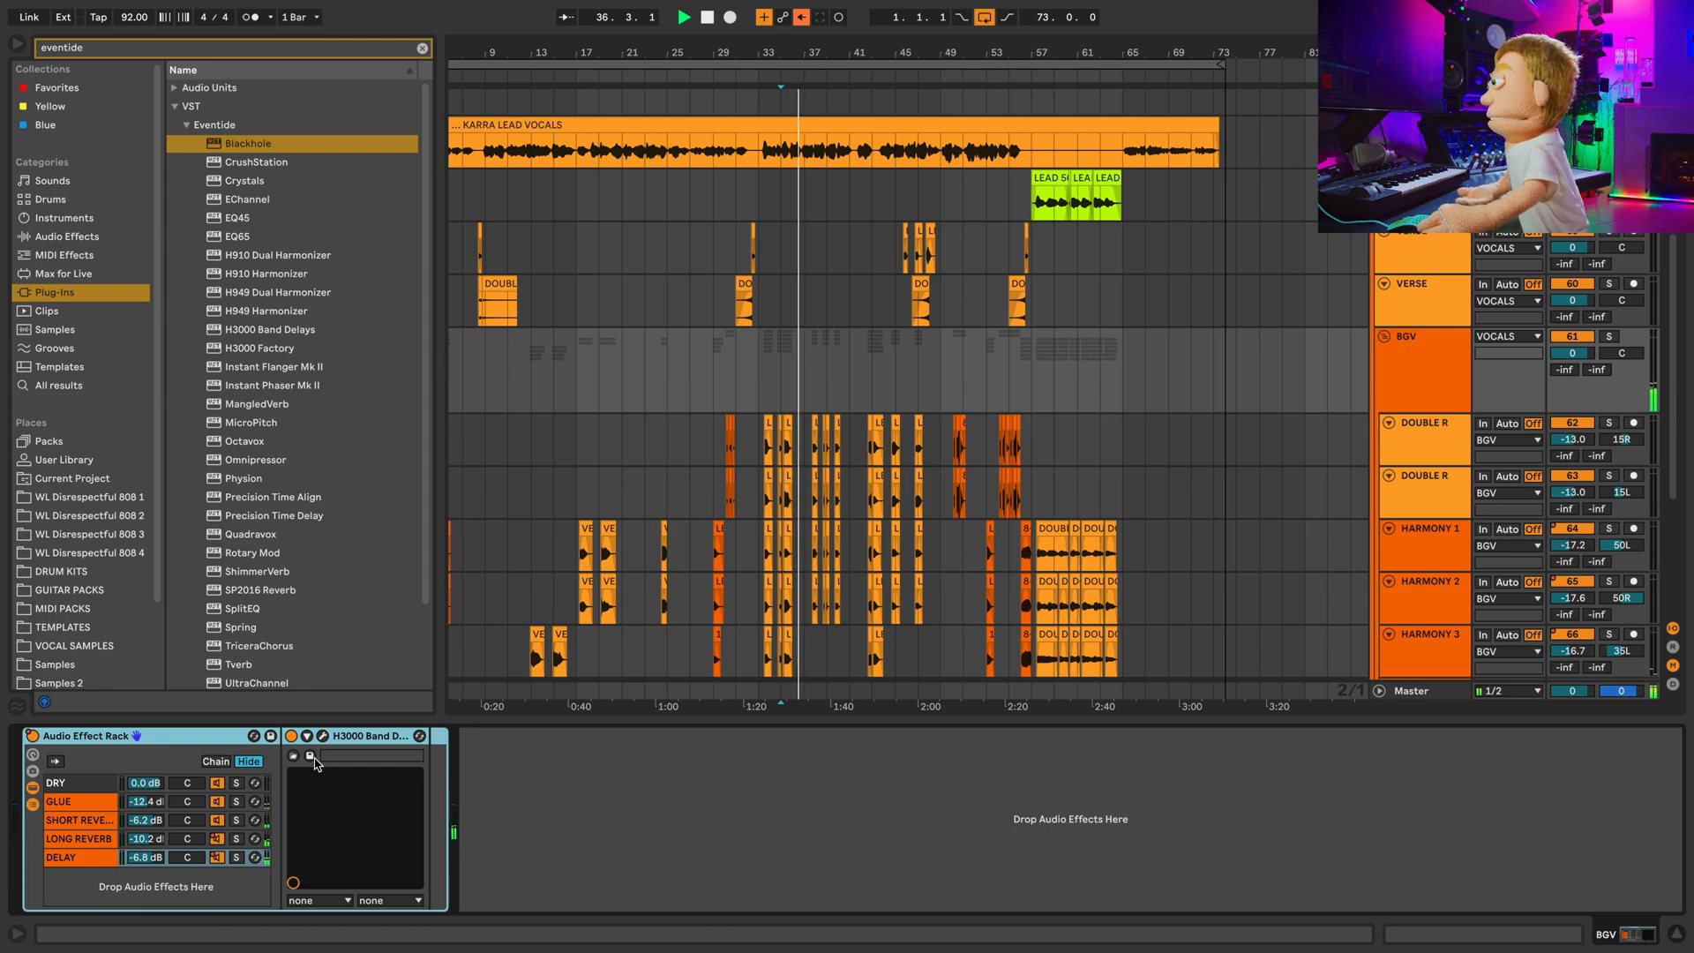
{"action": "left_click", "coordinate": [106, 803]}
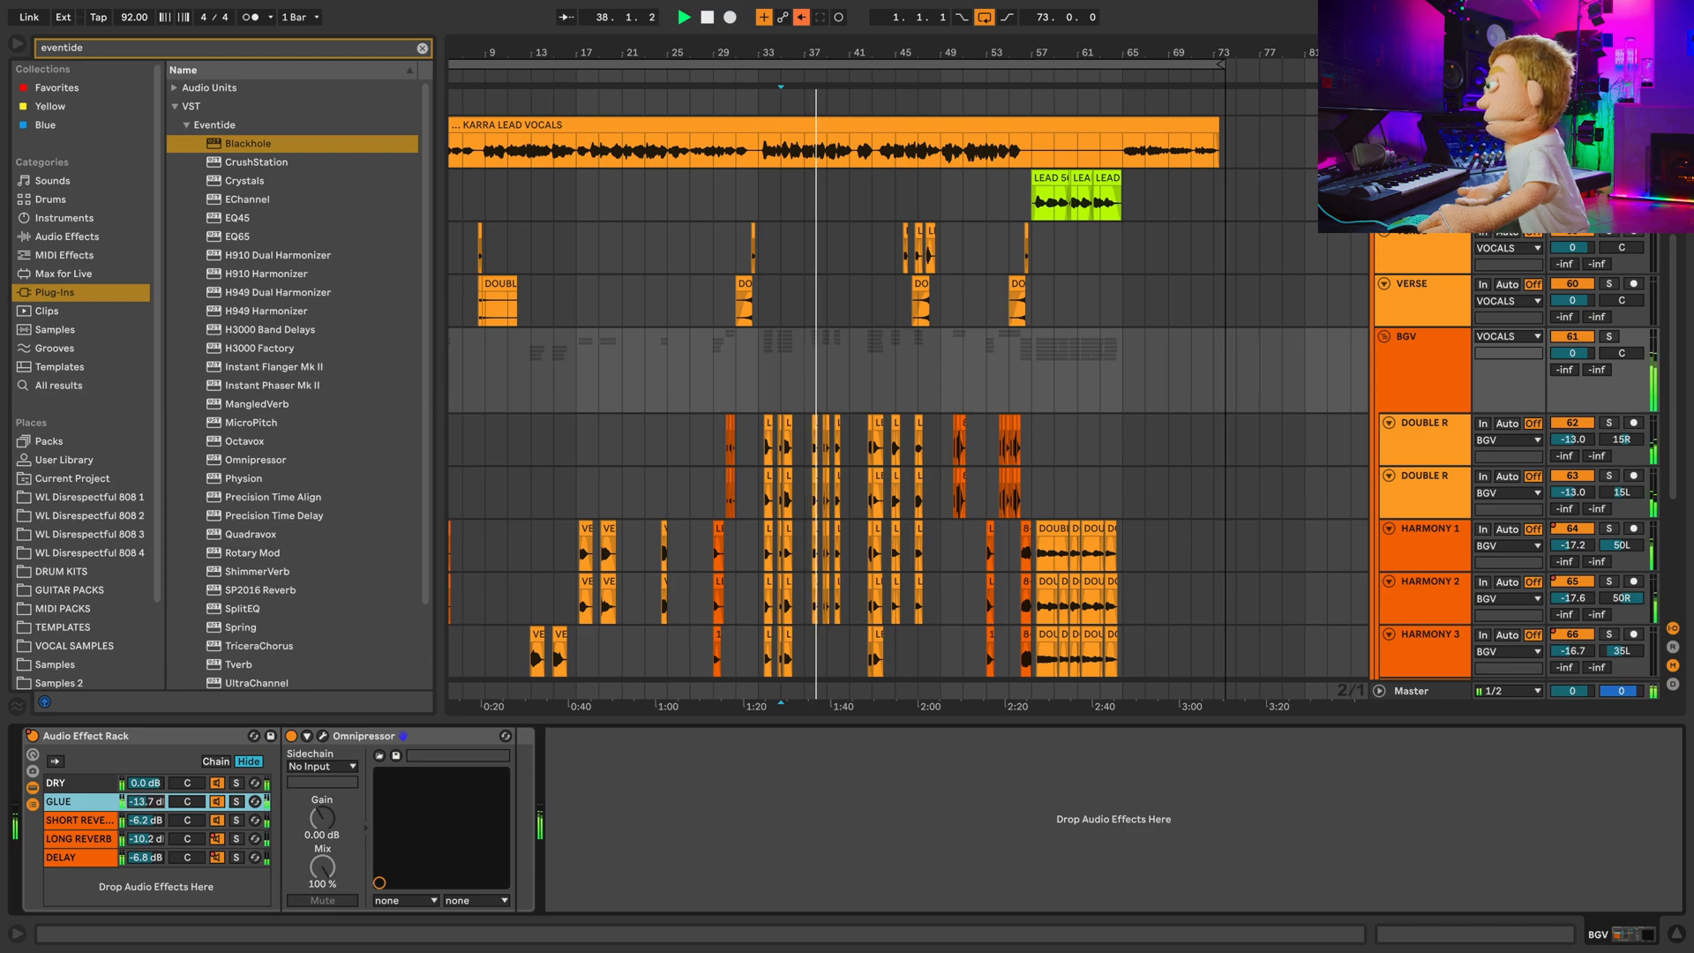
{"action": "left_click_drag", "start_coordinate": [146, 802], "coordinate": [145, 812]}
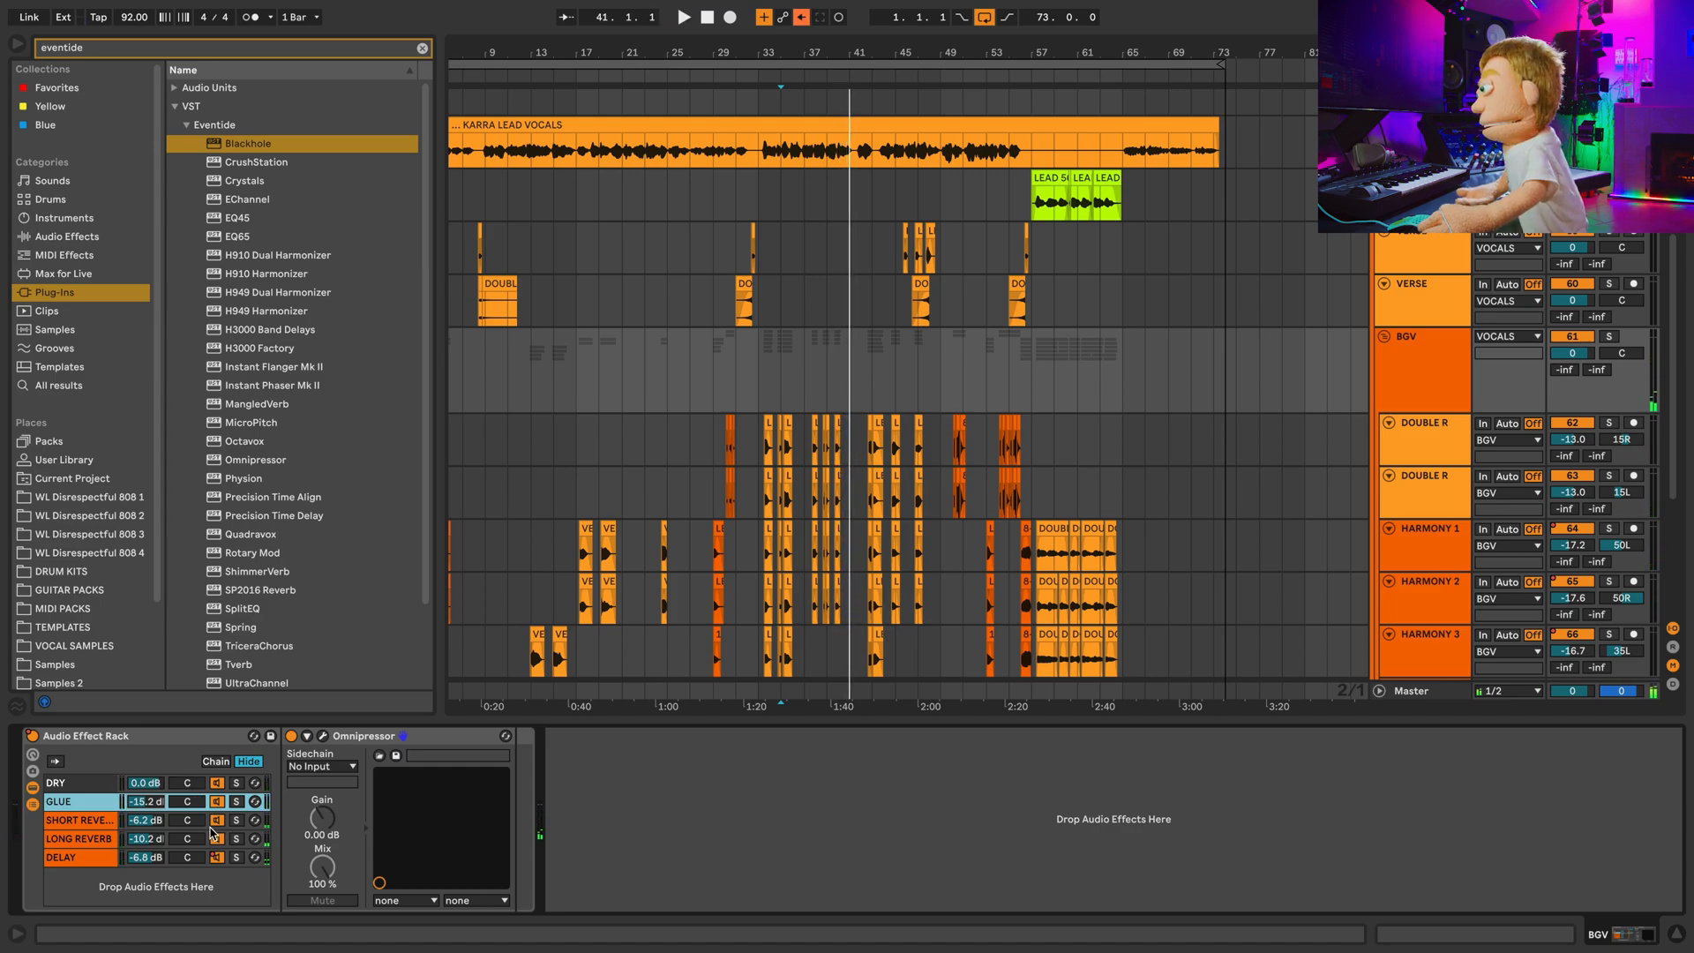
Insert SplitEQ at the start of the BGV group's device chain, before the Audio Effect Rack.
{"action": "scroll", "coordinate": [1377, 262], "scroll_direction": "up", "scroll_amount": 2}
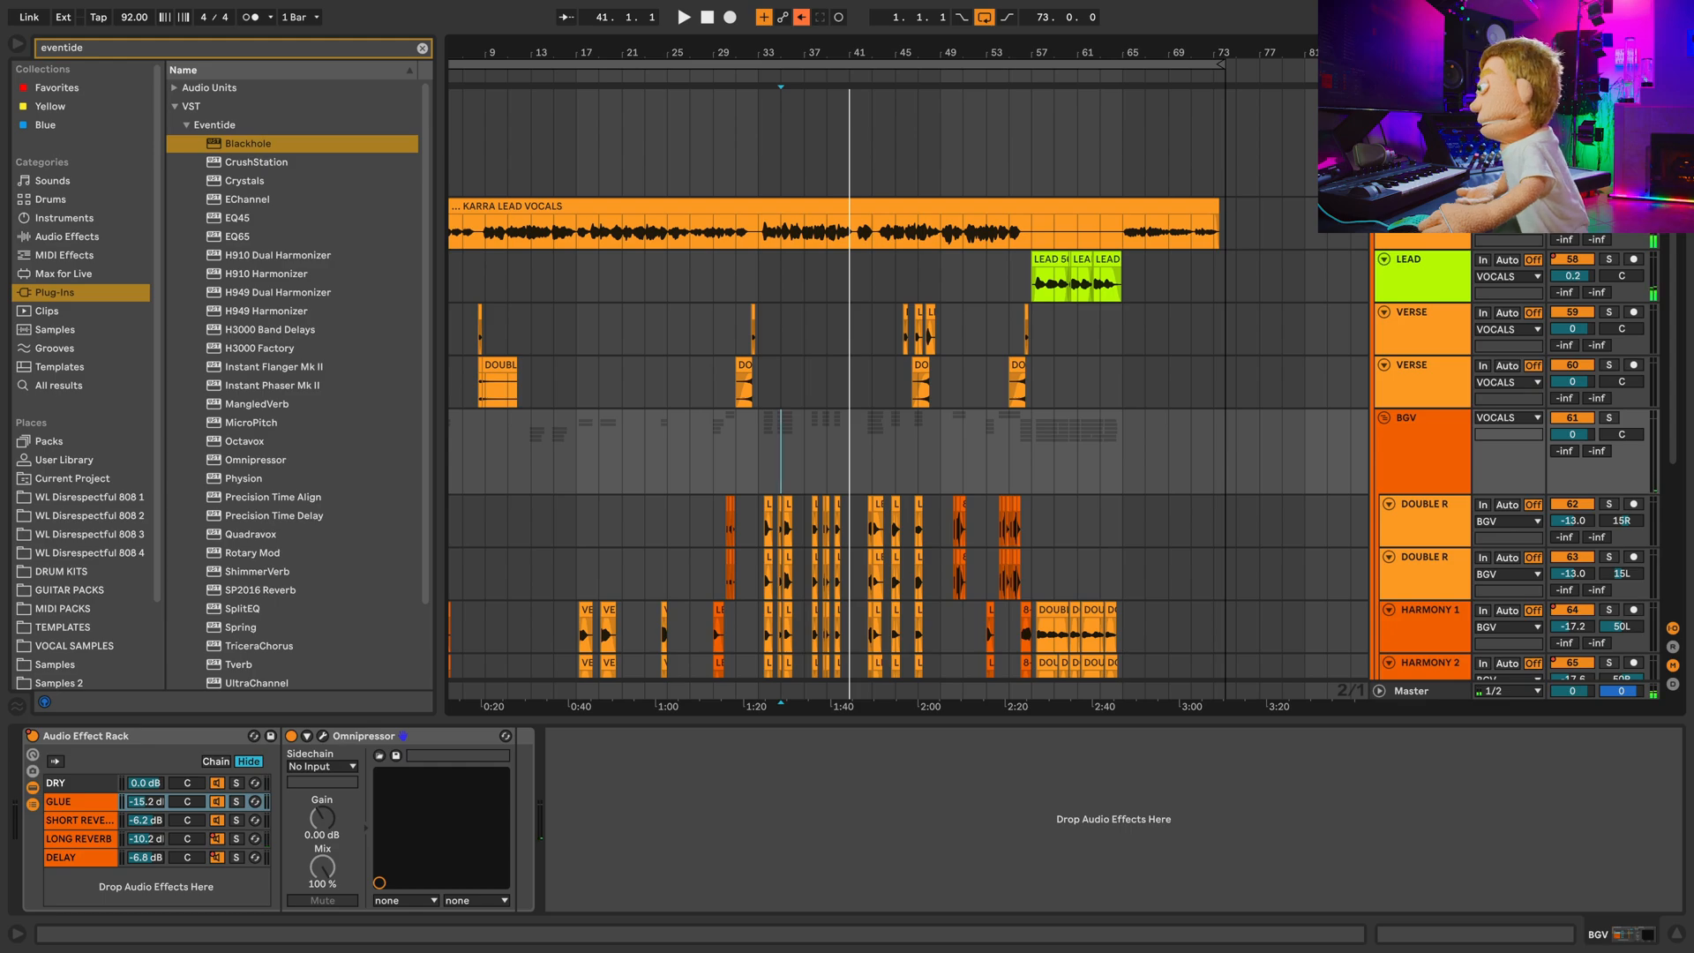
{"action": "scroll", "coordinate": [908, 384], "scroll_direction": "up", "scroll_amount": 2}
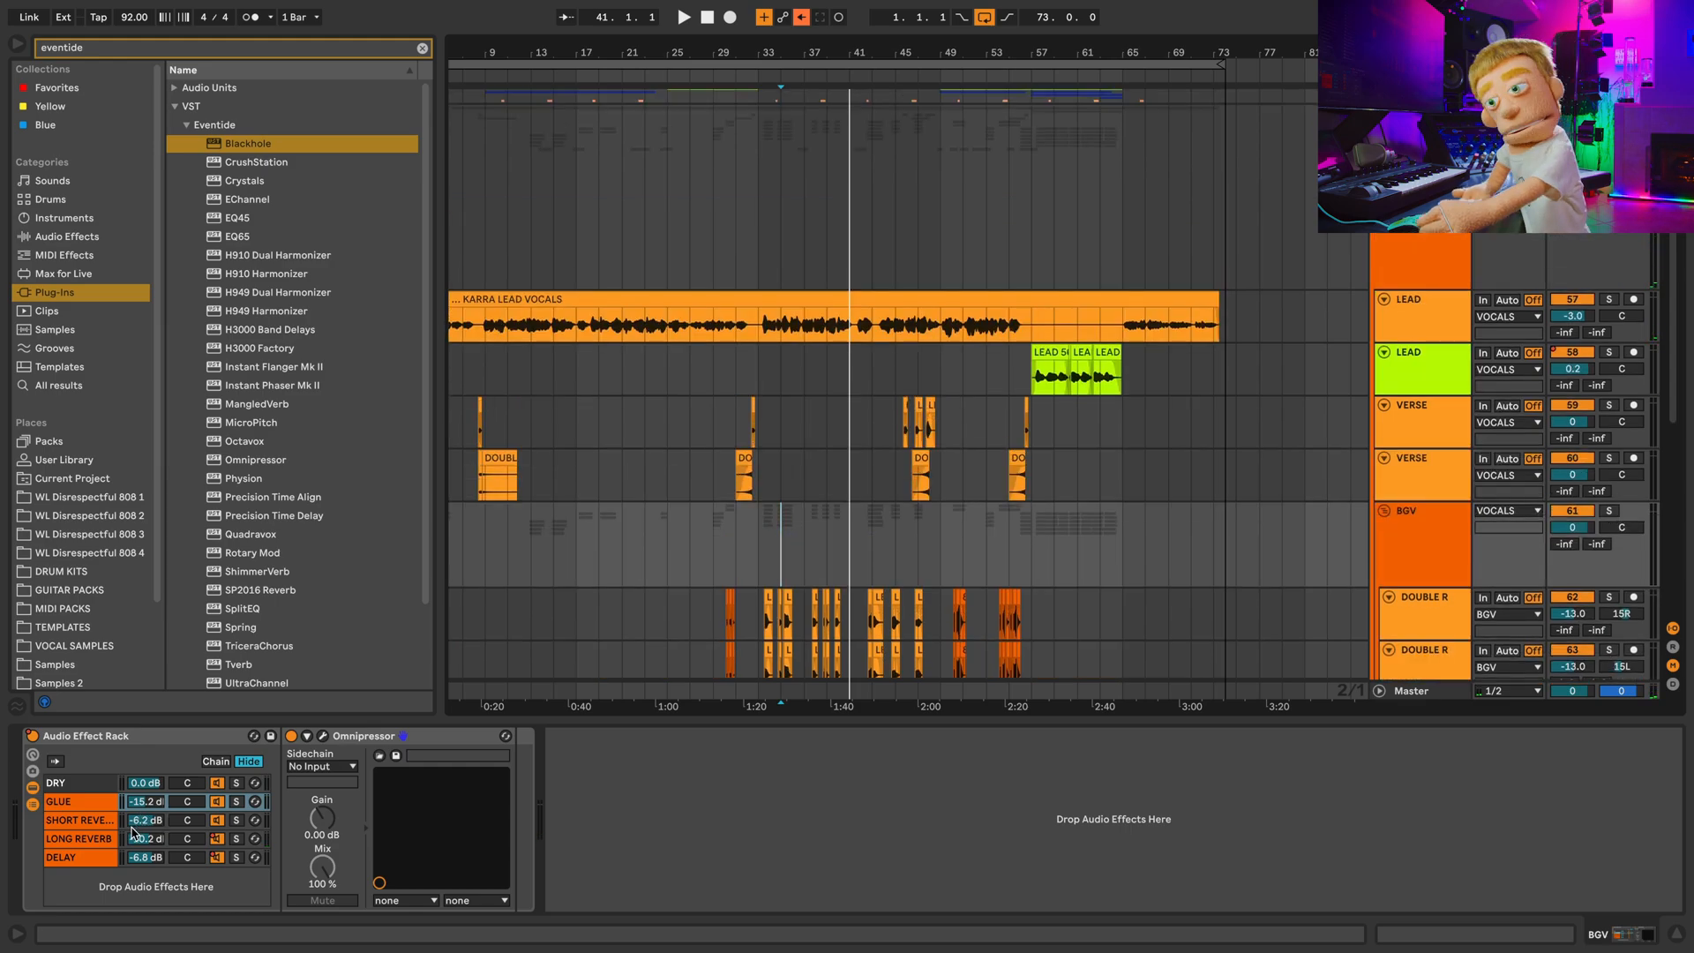
{"action": "scroll", "coordinate": [553, 570], "scroll_direction": "down", "scroll_amount": 5}
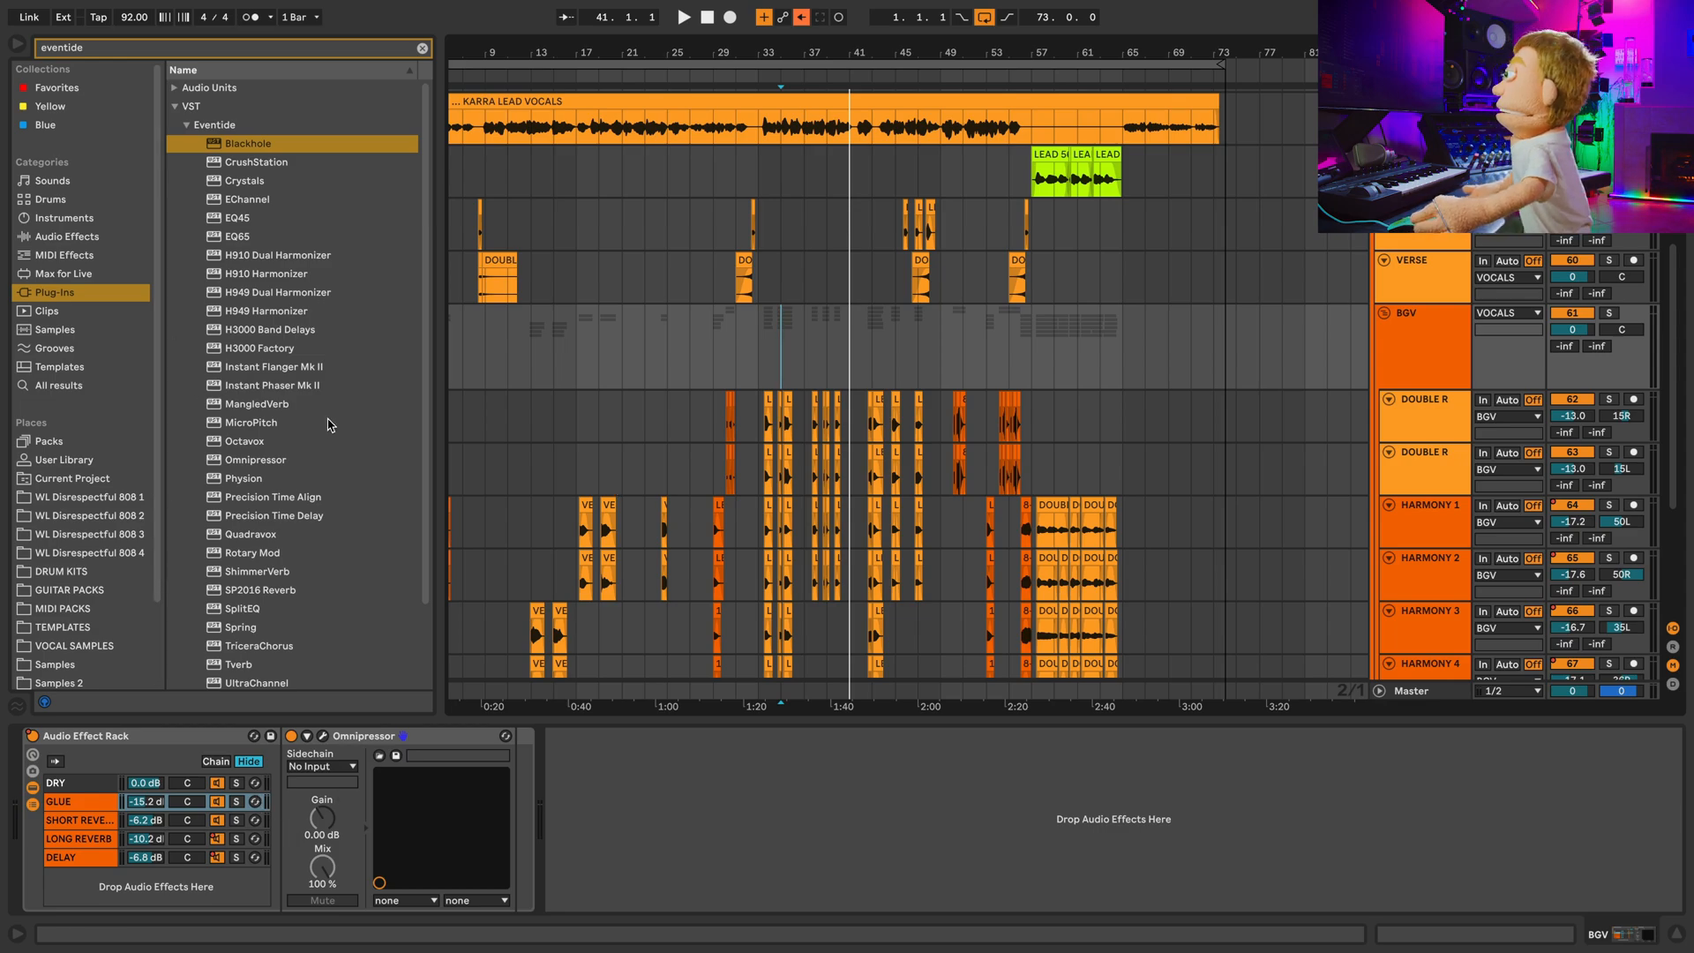
{"action": "scroll", "coordinate": [328, 432], "scroll_direction": "down", "scroll_amount": 1}
{"action": "left_click", "coordinate": [261, 589]}
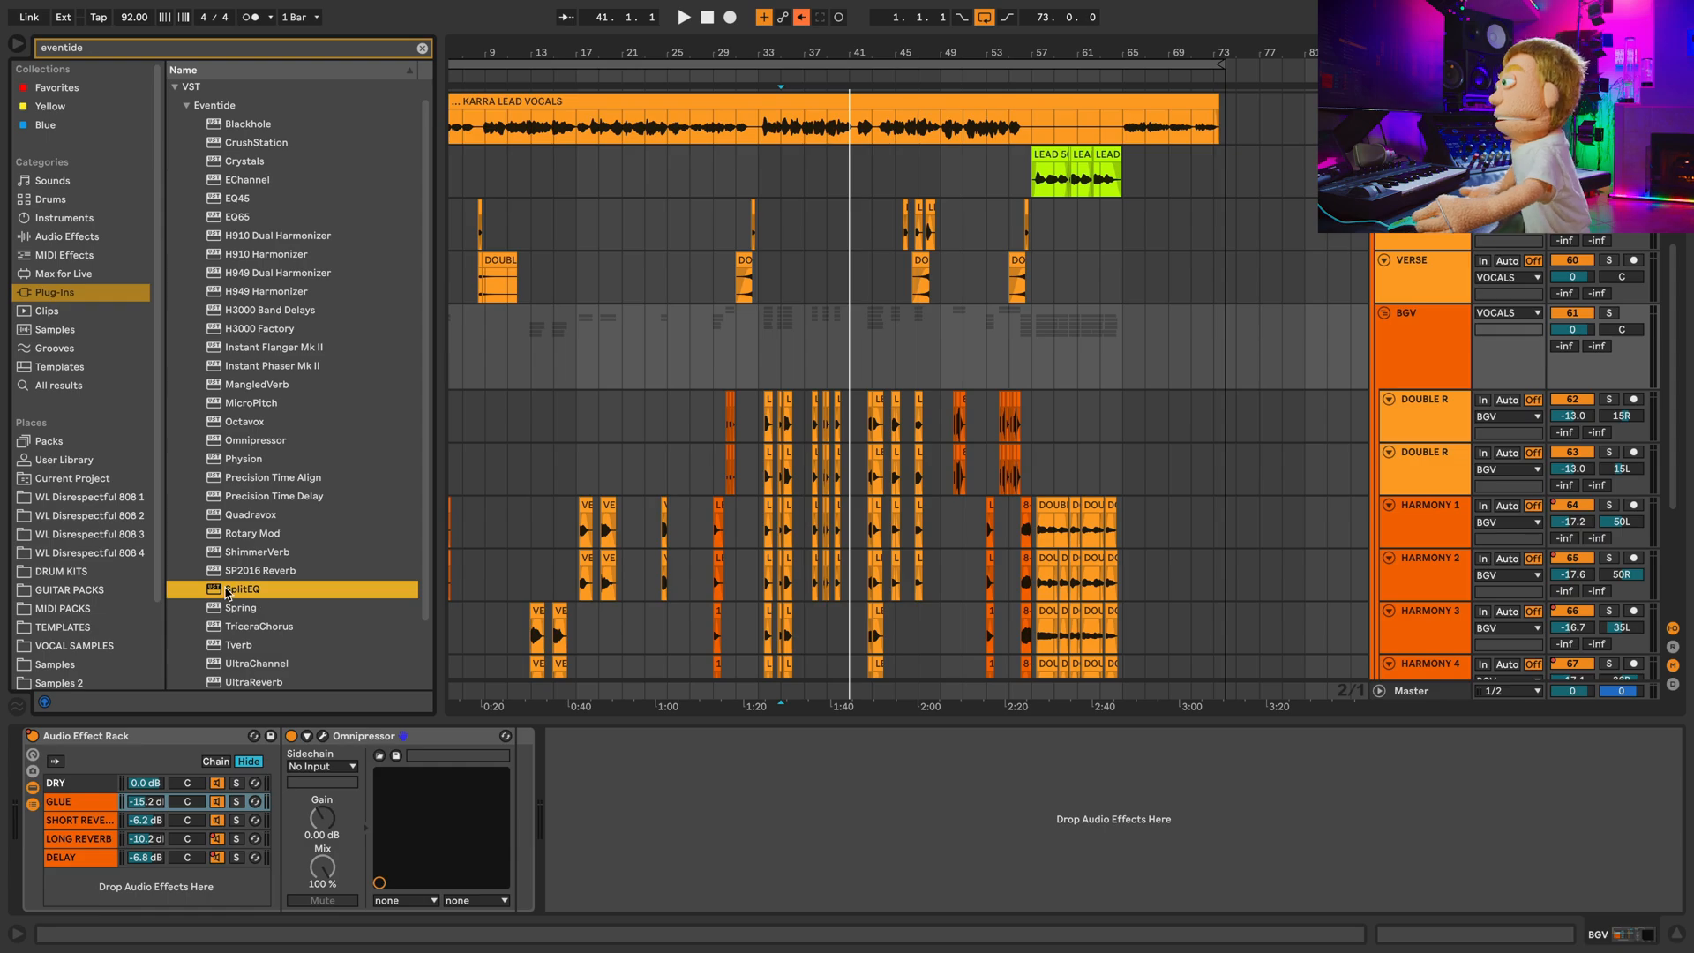
{"action": "left_click_drag", "start_coordinate": [228, 593], "coordinate": [47, 799]}
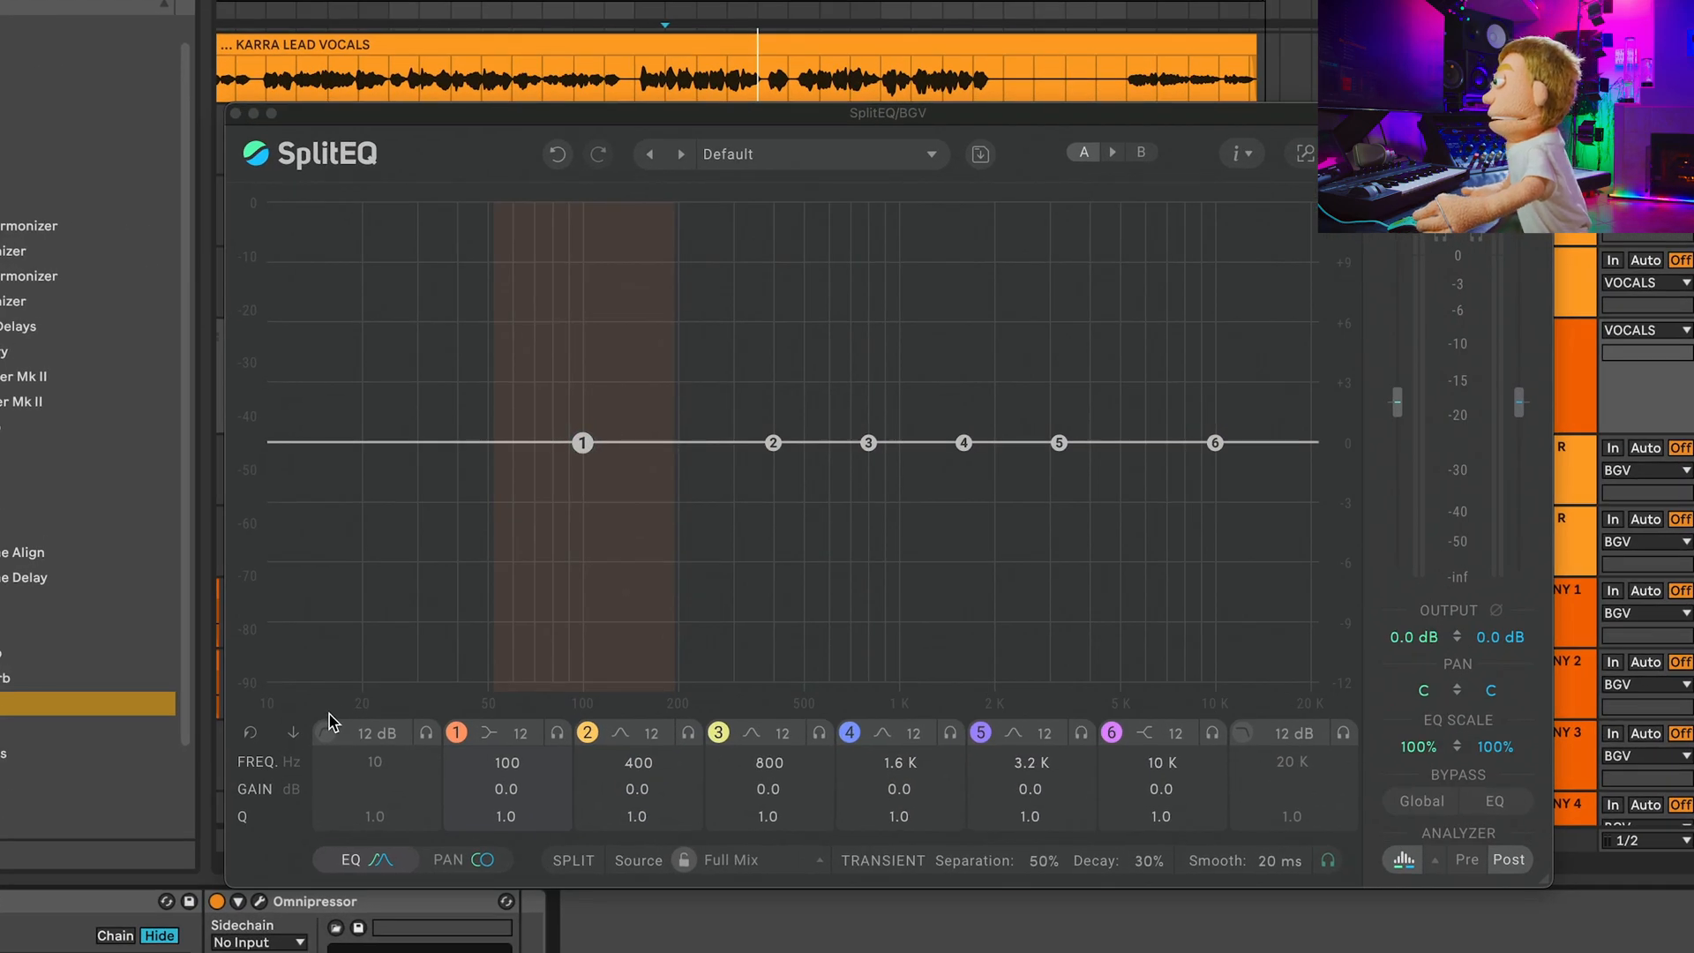
Enable a low cut at 118 Hz with Q 0.9 in SplitEQ, and boost band 2 by 1.7 dB at 235 Hz.
{"action": "left_click", "coordinate": [326, 731]}
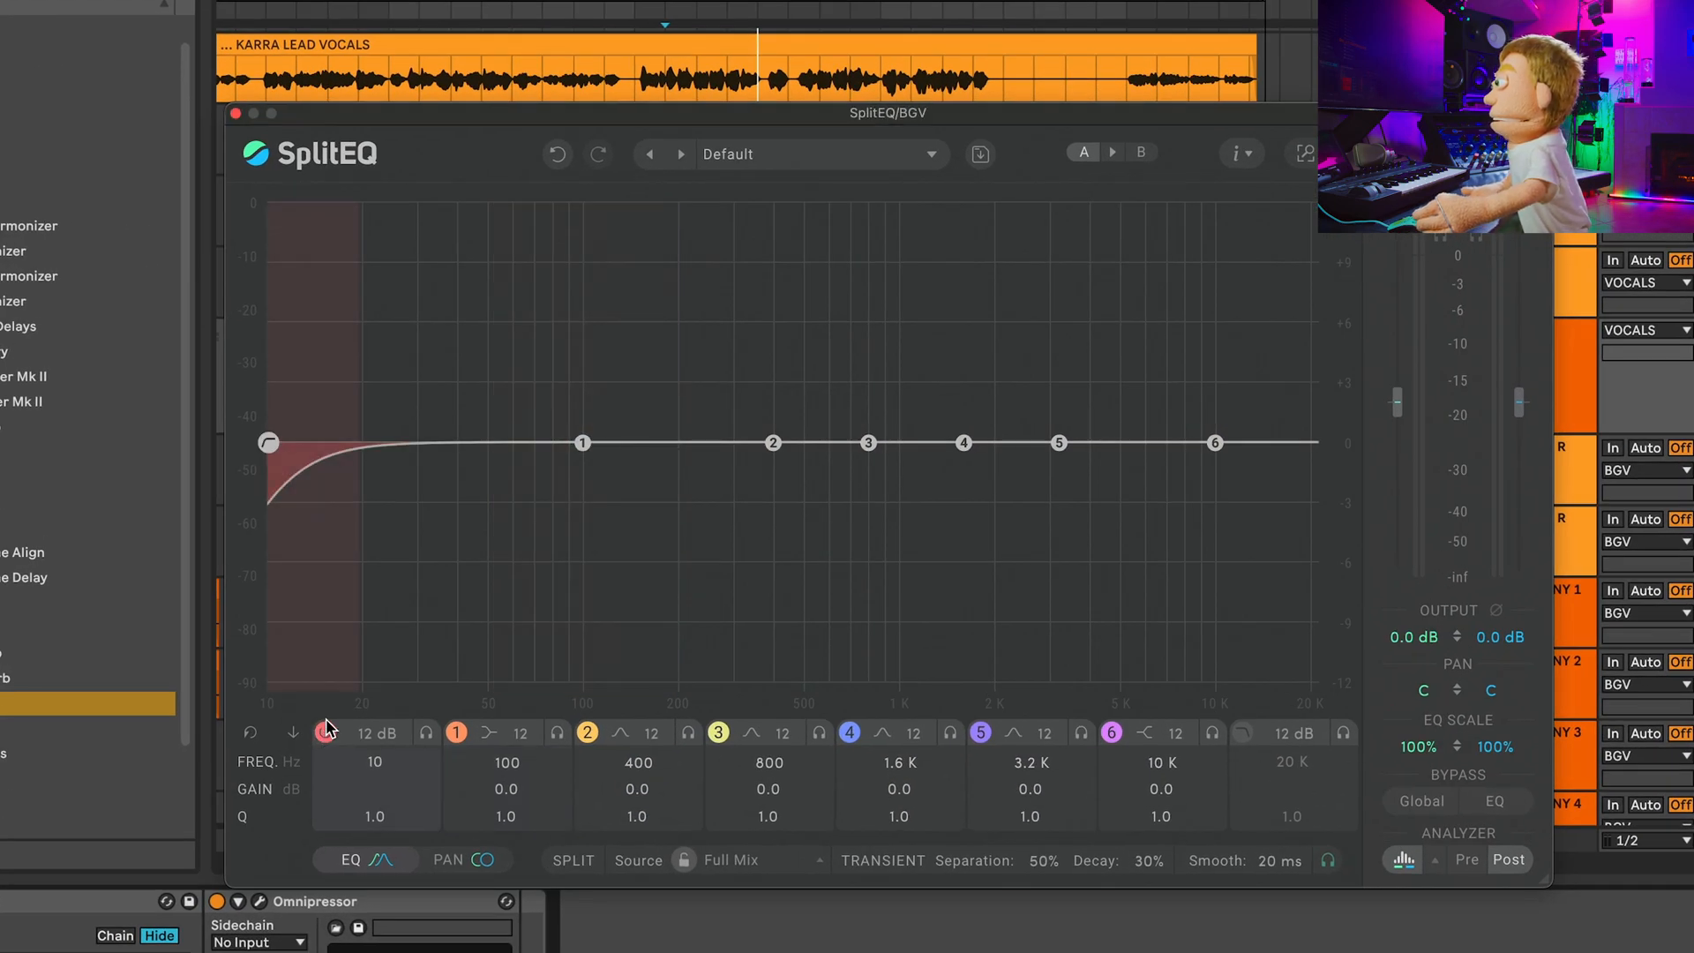
{"action": "left_click_drag", "start_coordinate": [285, 467], "coordinate": [615, 467]}
{"action": "mouse_move", "coordinate": [773, 442]}
{"action": "left_mouse_down"}
{"action": "mouse_move", "coordinate": [733, 414]}
{"action": "mouse_move", "coordinate": [721, 426]}
{"action": "left_mouse_up"}
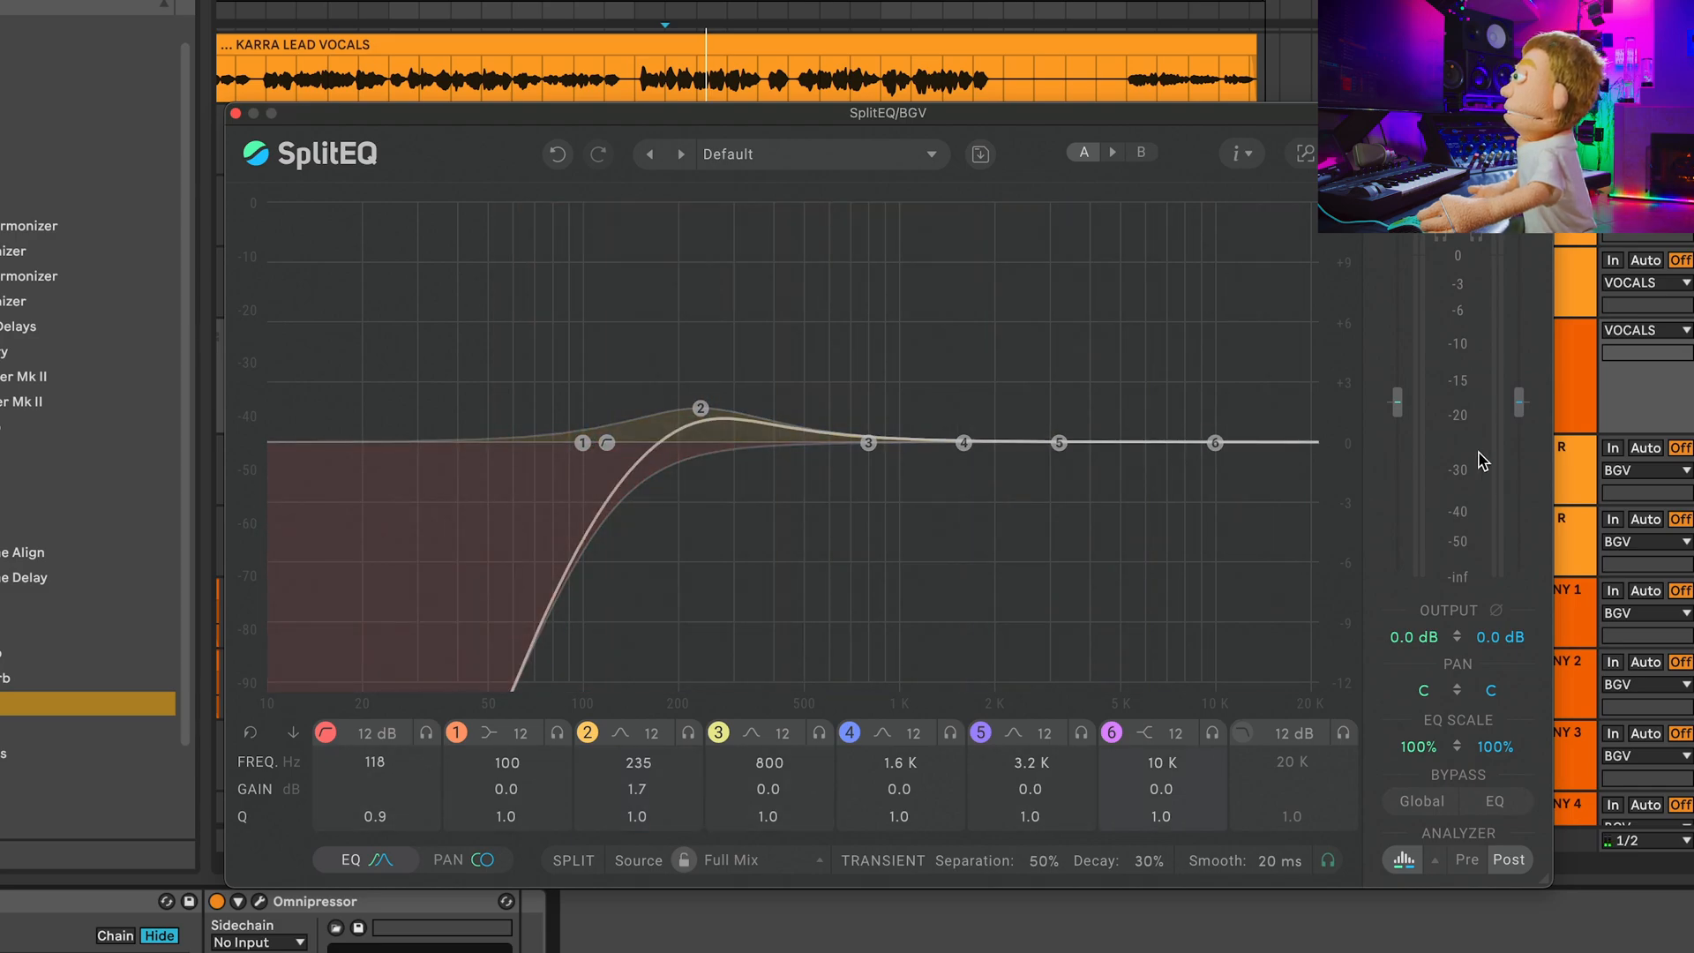
Enable SplitEQ's high cut at 12.3 kHz with Q 0.7, and play back the backing vocals.
{"action": "left_click", "coordinate": [1242, 733]}
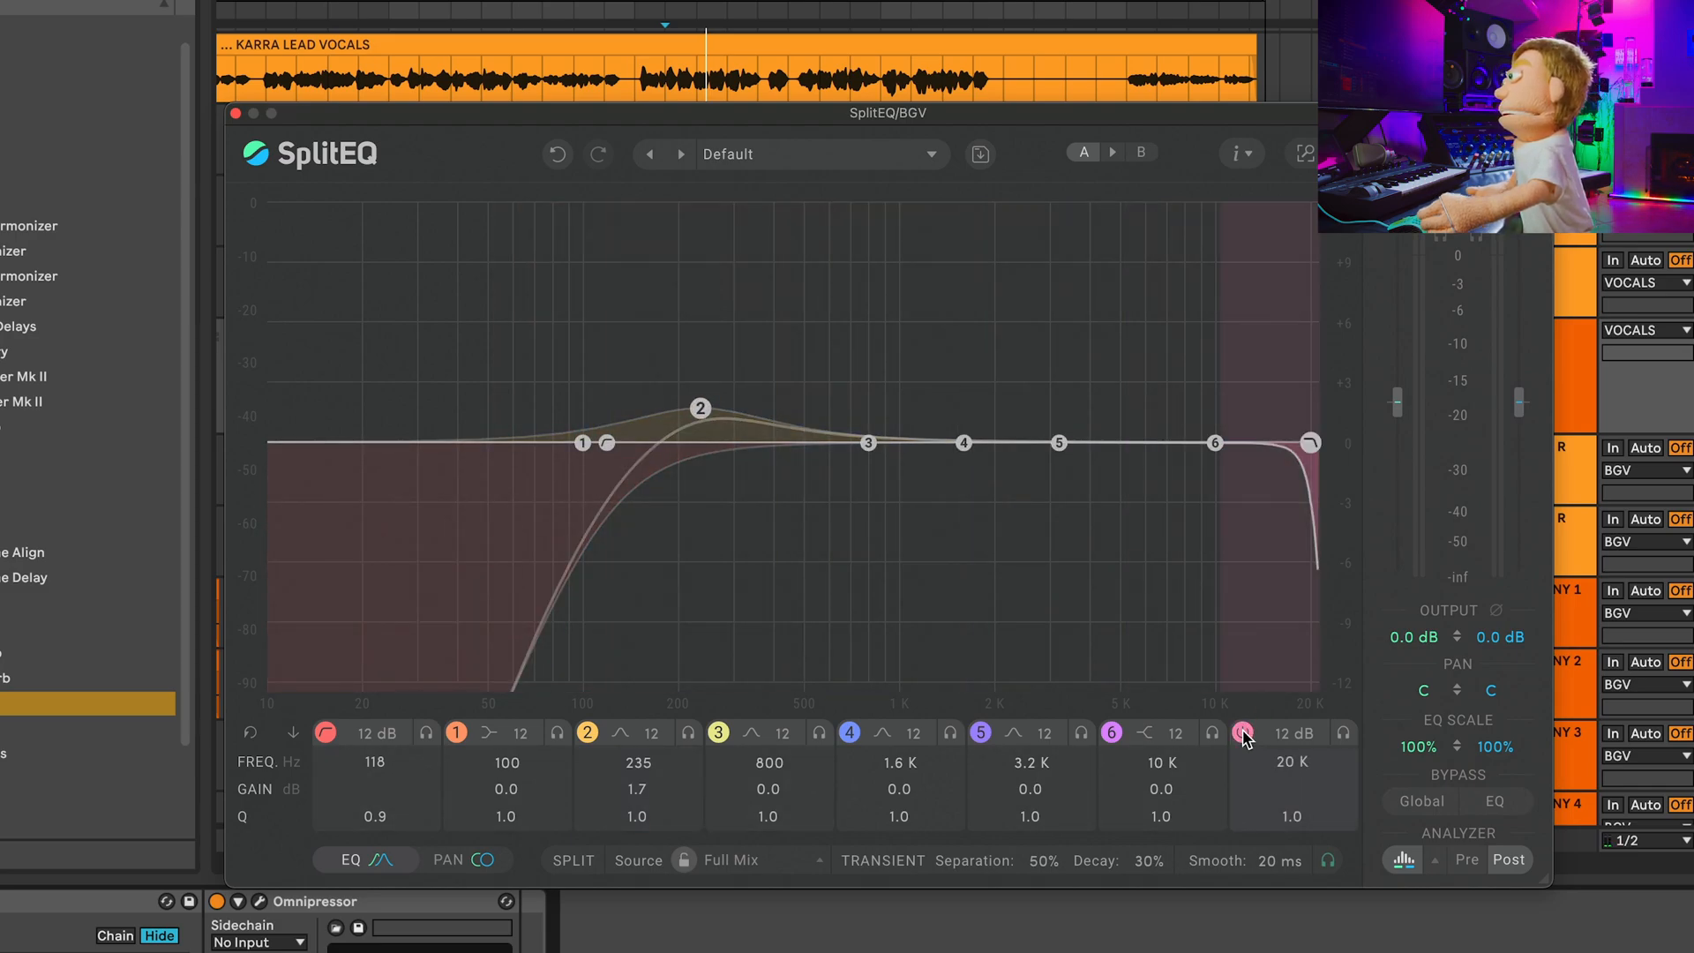
{"action": "left_click_drag", "start_coordinate": [1311, 442], "coordinate": [1274, 488]}
{"action": "key", "text": "space"}
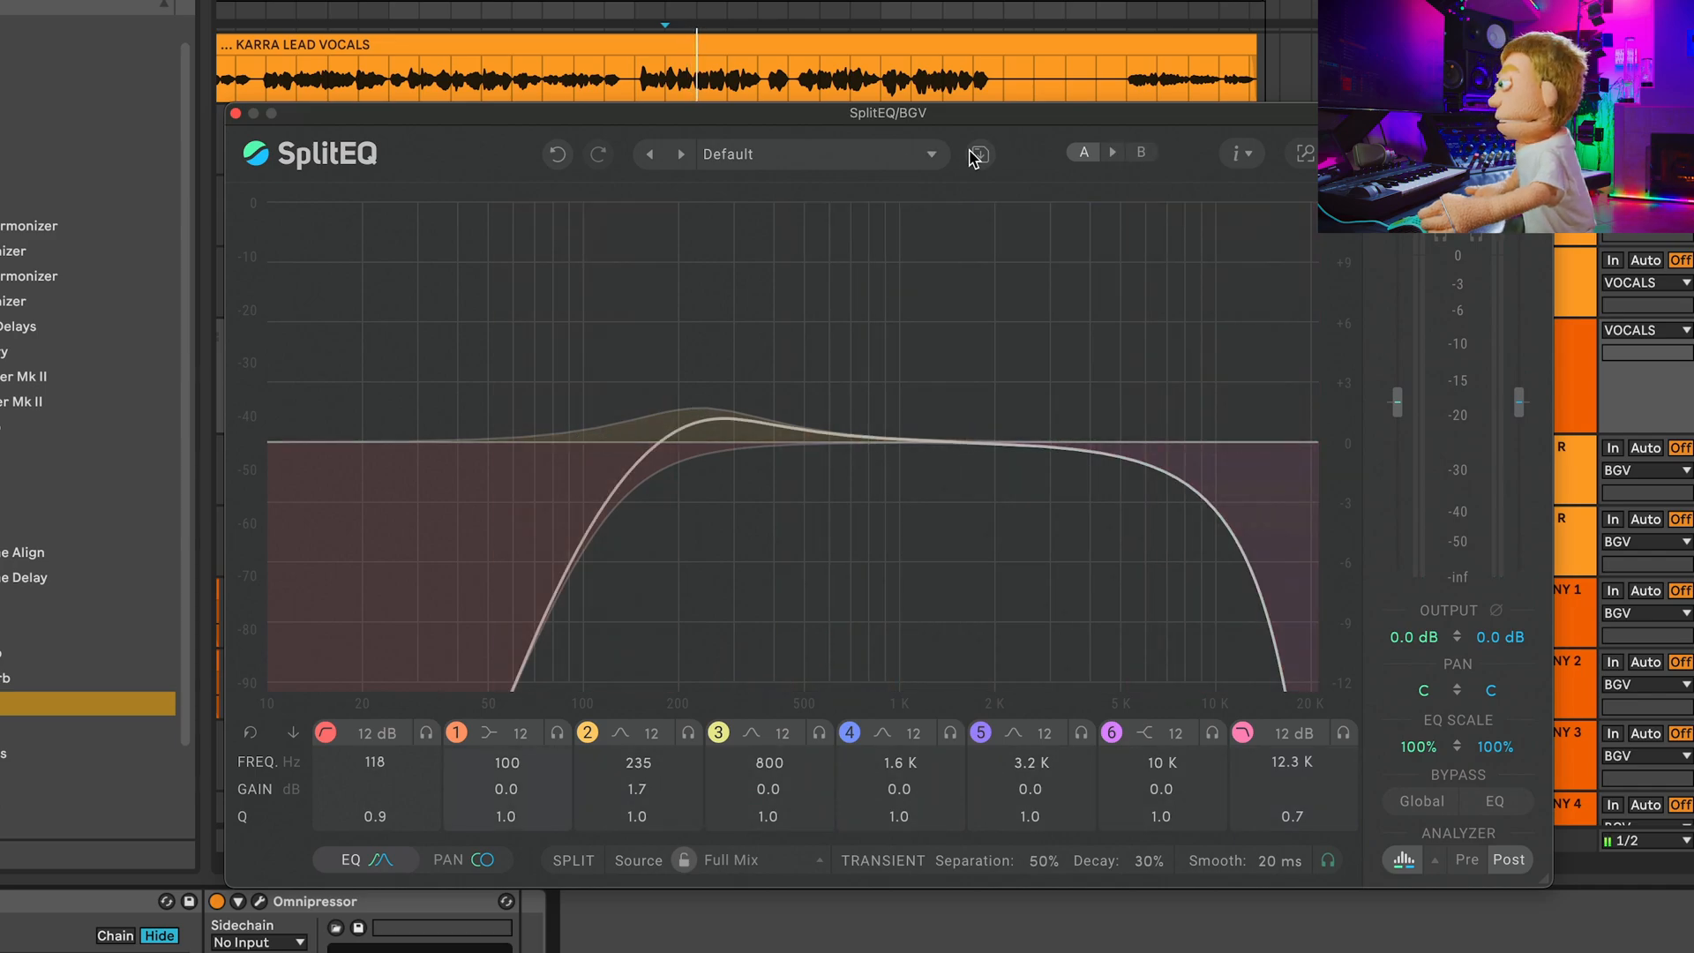
Boost band 5 by 1.9 dB at 6.8 kHz in the BGV group's SplitEQ during playback, and close the plug-in.
{"action": "left_click", "coordinate": [236, 113]}
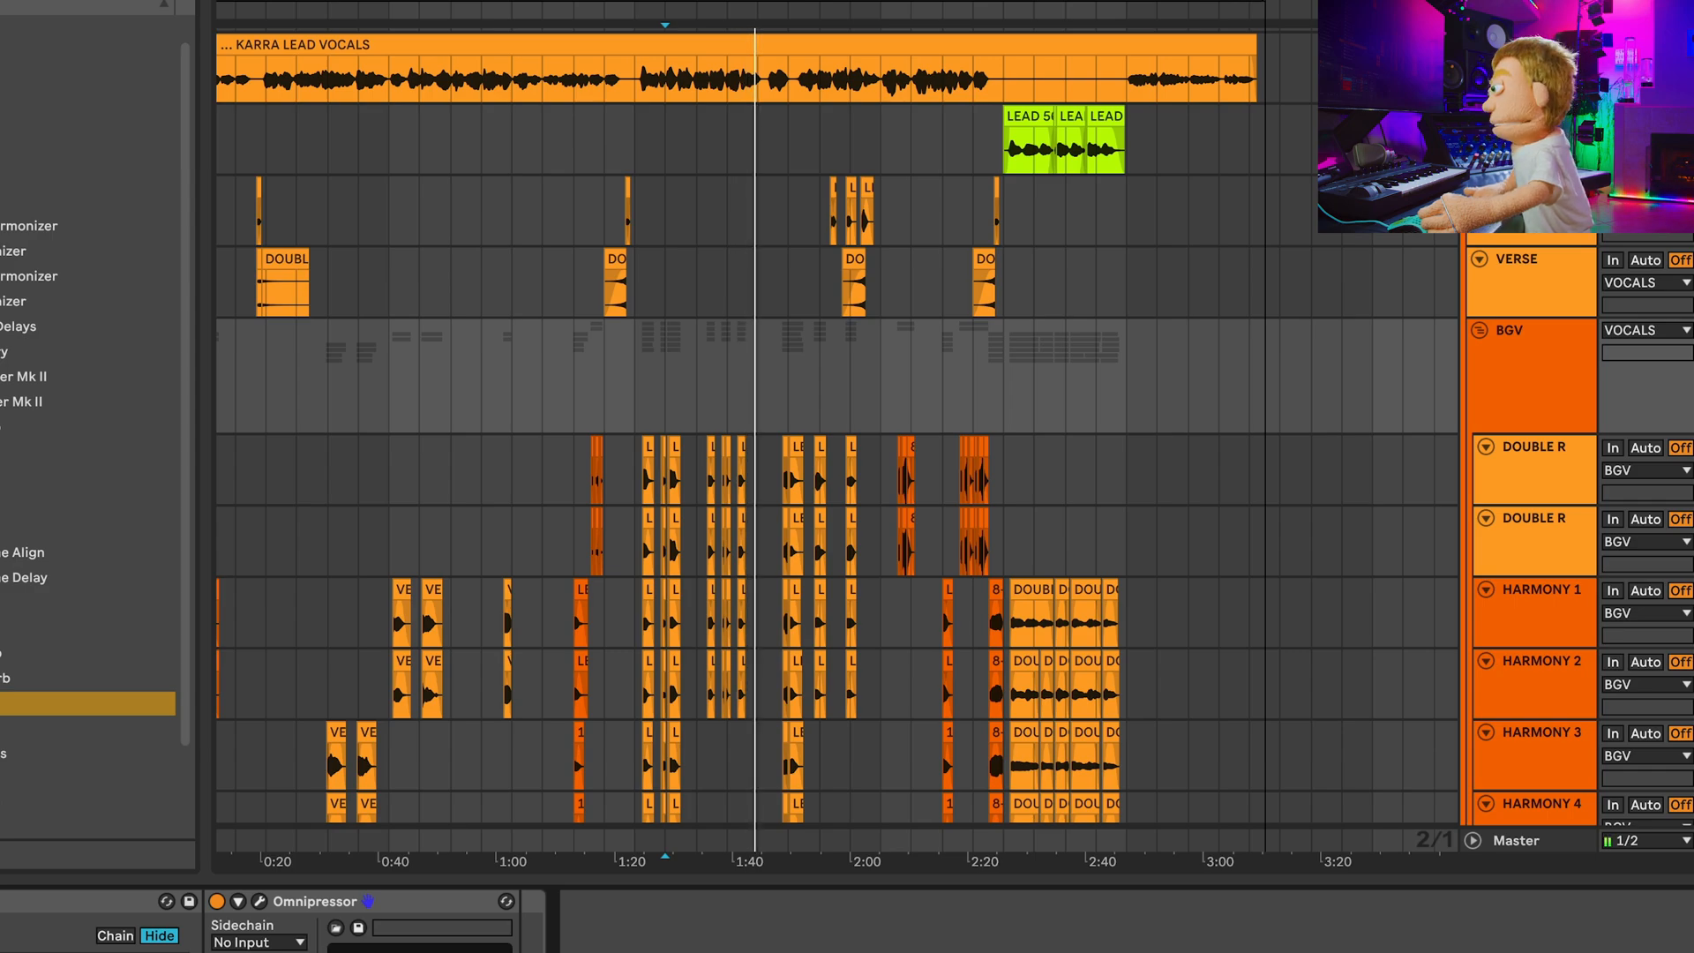
{"action": "key", "text": "Return"}
{"action": "left_click_drag", "start_coordinate": [1058, 442], "coordinate": [1164, 404]}
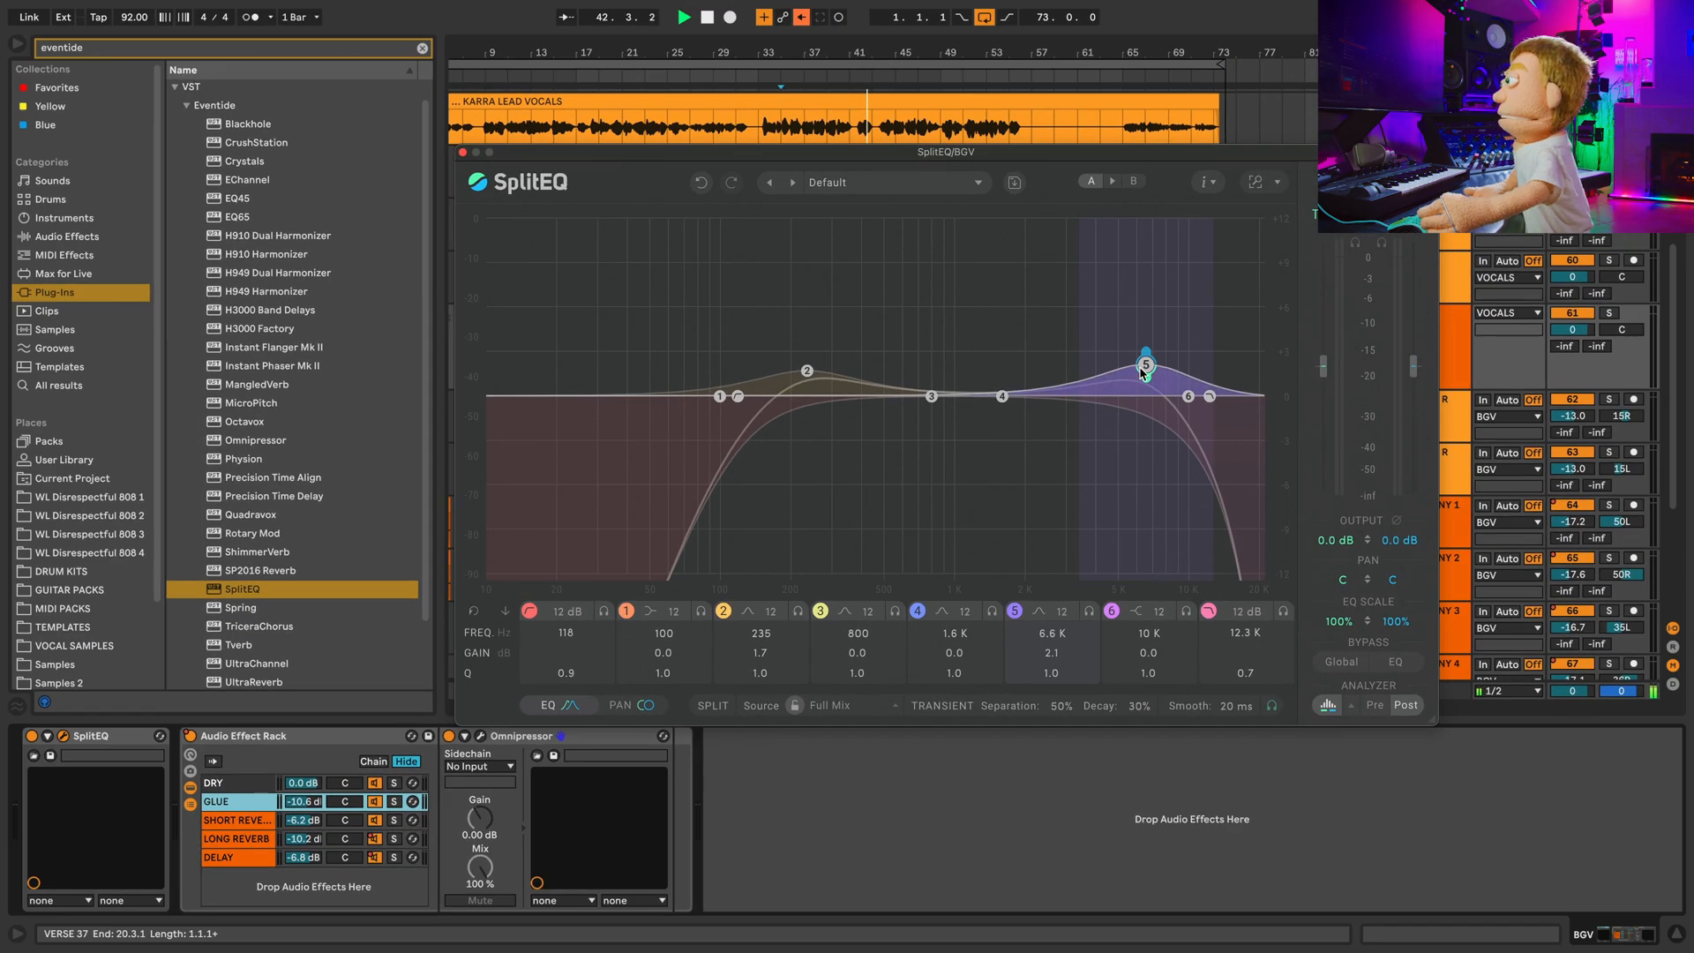
{"action": "left_click_drag", "start_coordinate": [1142, 372], "coordinate": [1156, 382]}
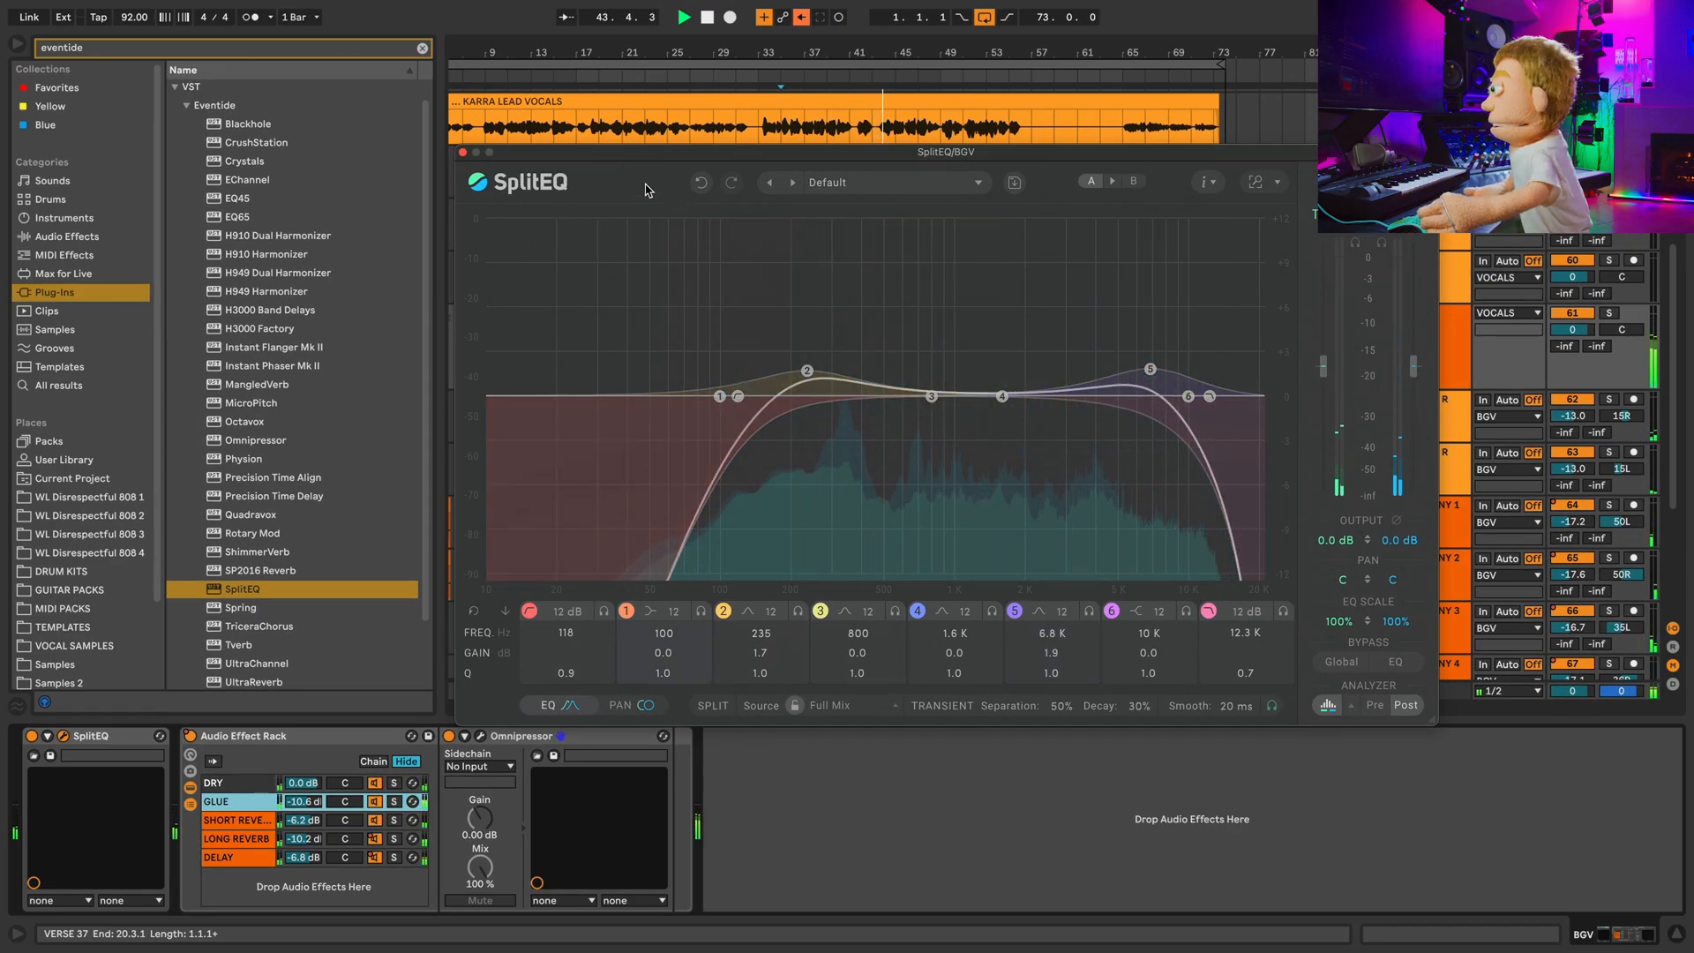
{"action": "left_click", "coordinate": [458, 152]}
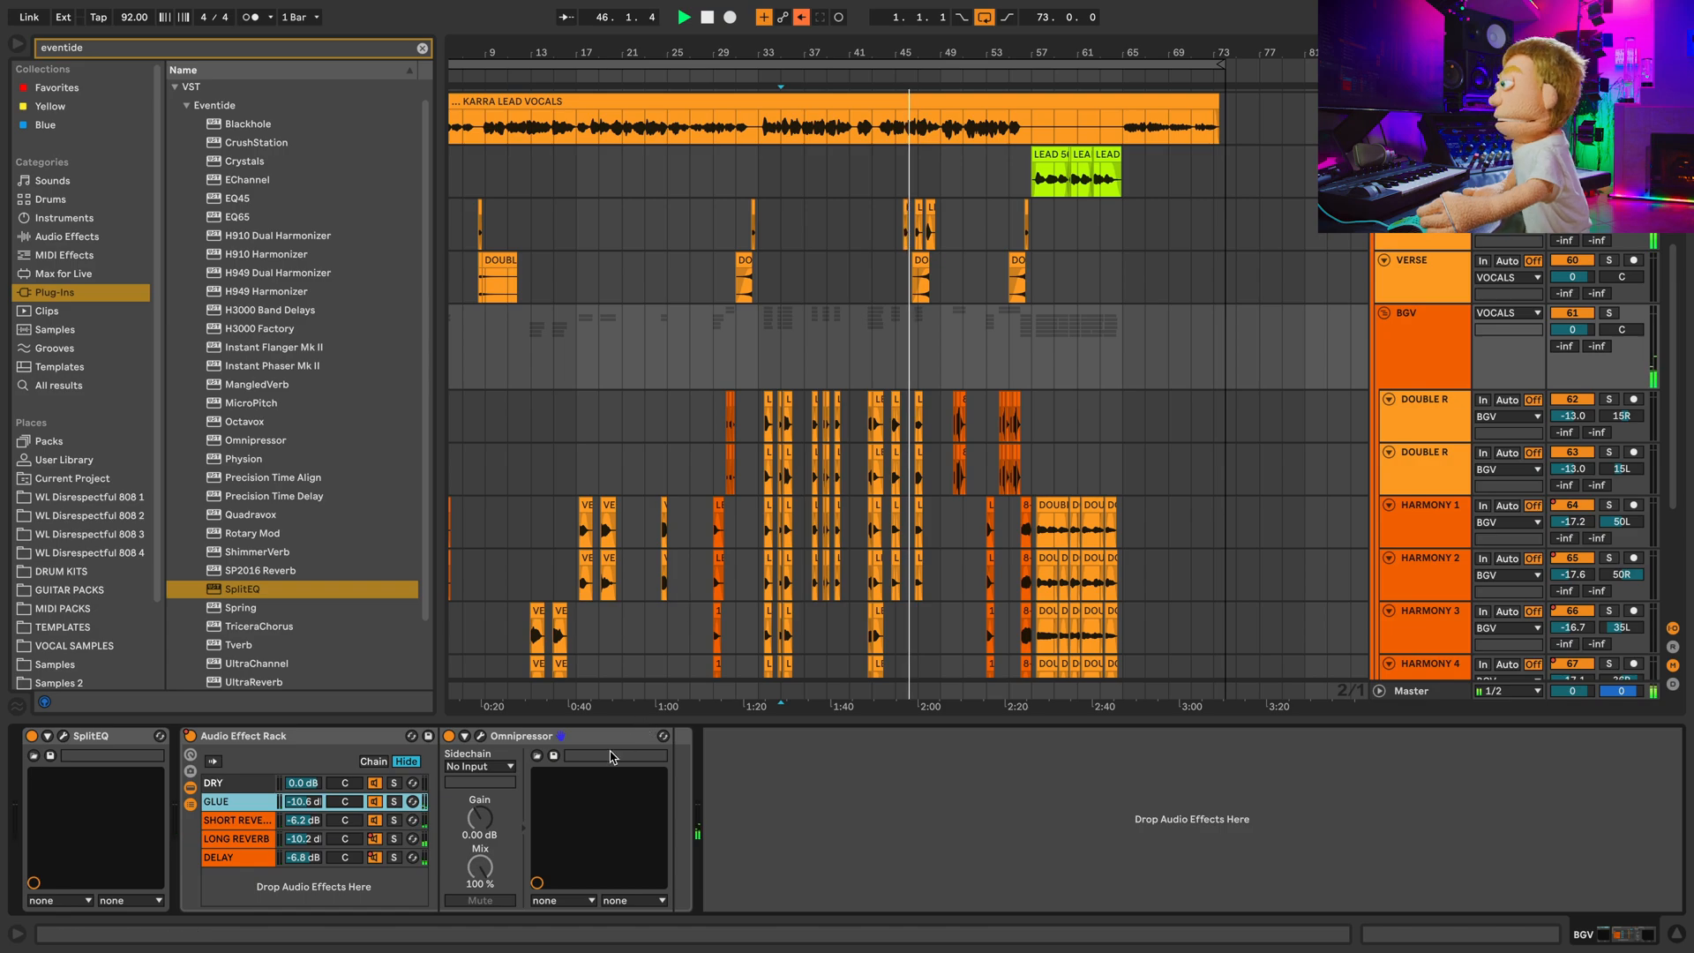
Set the BGV rack's SHORT REVERB chain to -14.0 dB and its LONG REVERB chain to -3.7 dB while checking playback.
{"action": "left_click_drag", "start_coordinate": [300, 838], "coordinate": [307, 826]}
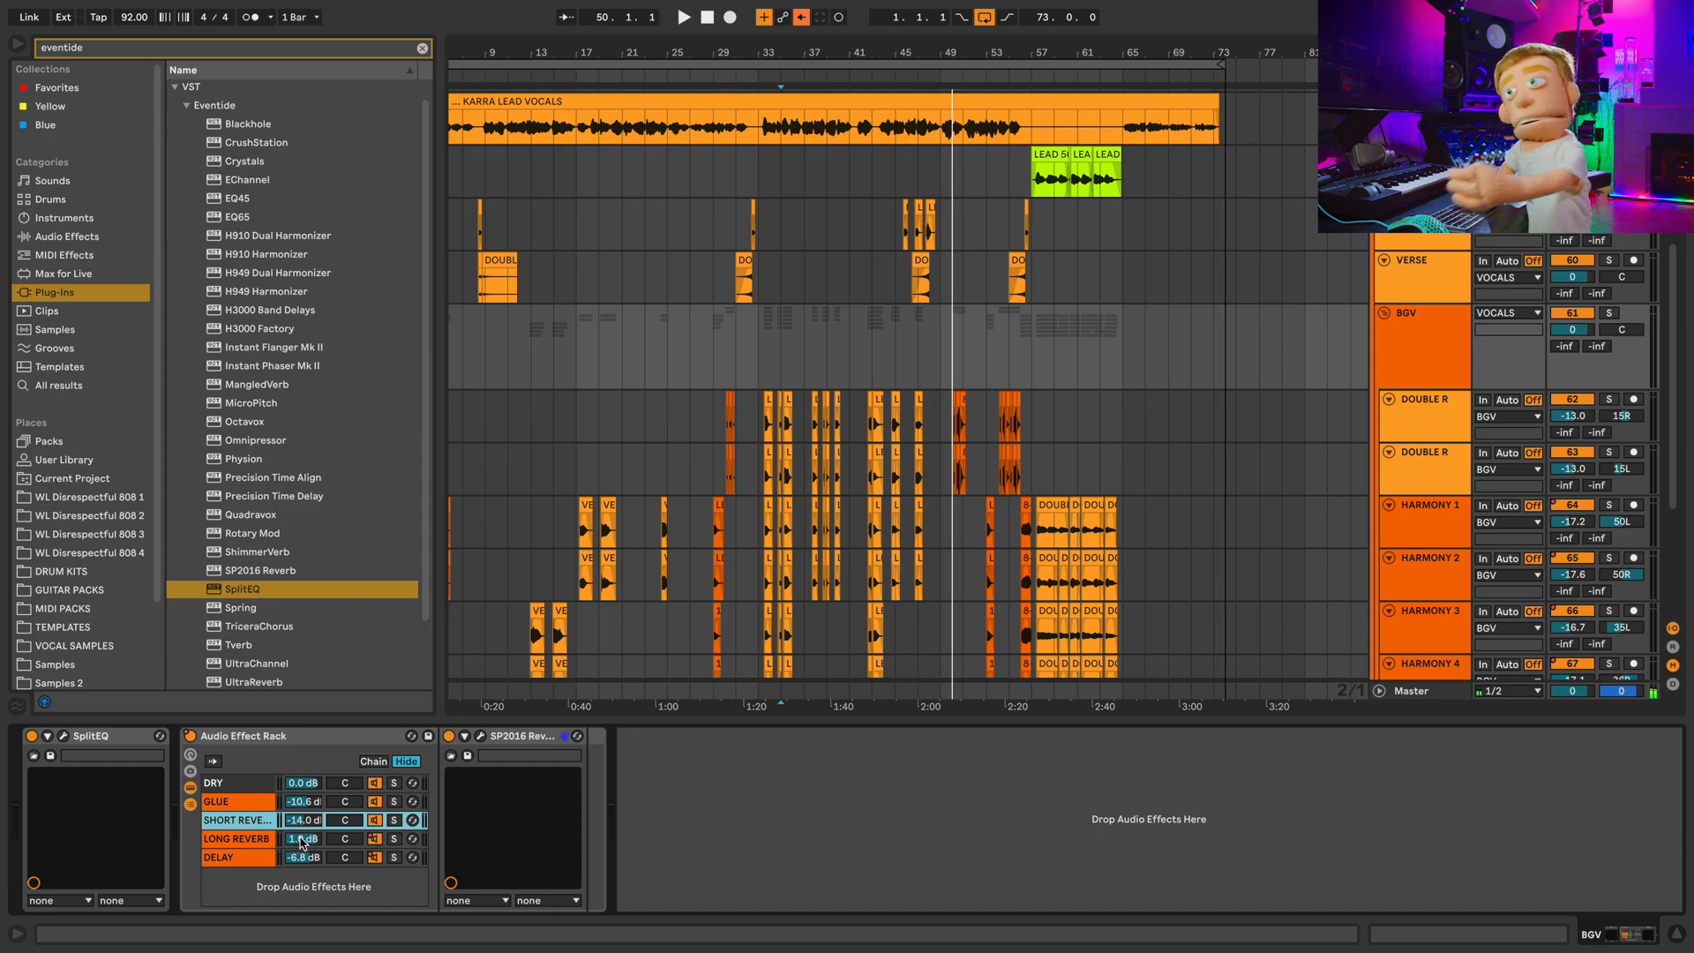
{"action": "left_click_drag", "start_coordinate": [295, 844], "coordinate": [295, 843]}
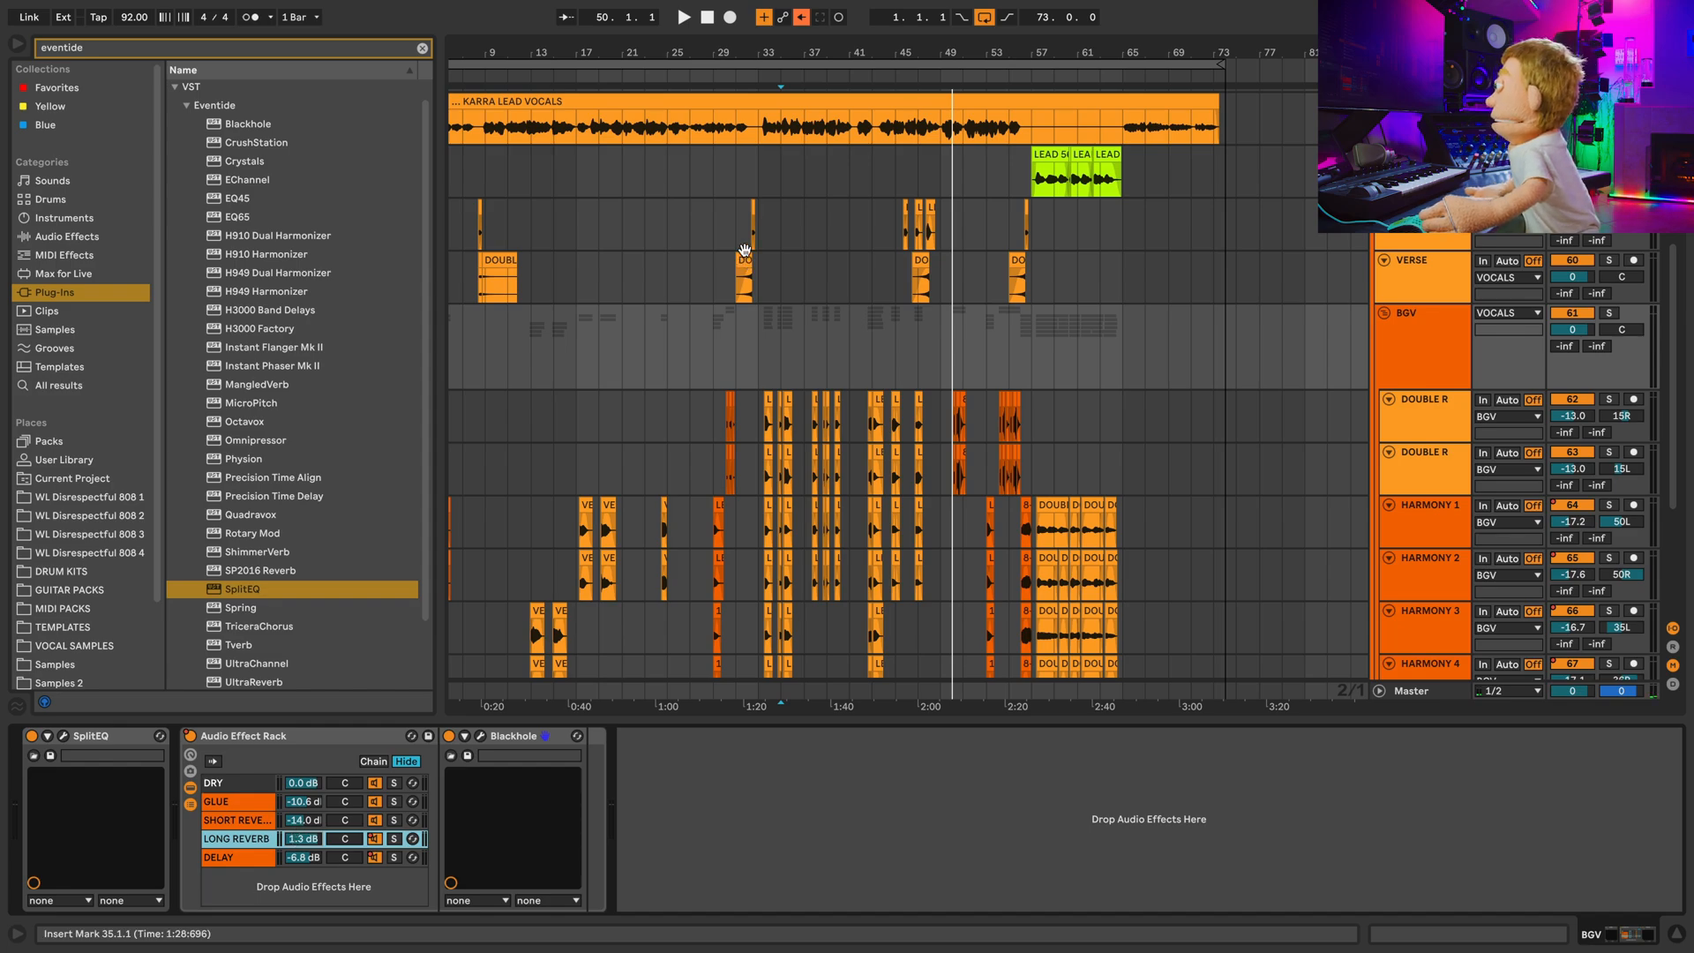
{"action": "key", "text": "space"}
{"action": "scroll", "coordinate": [750, 308], "scroll_direction": "down", "scroll_amount": 5}
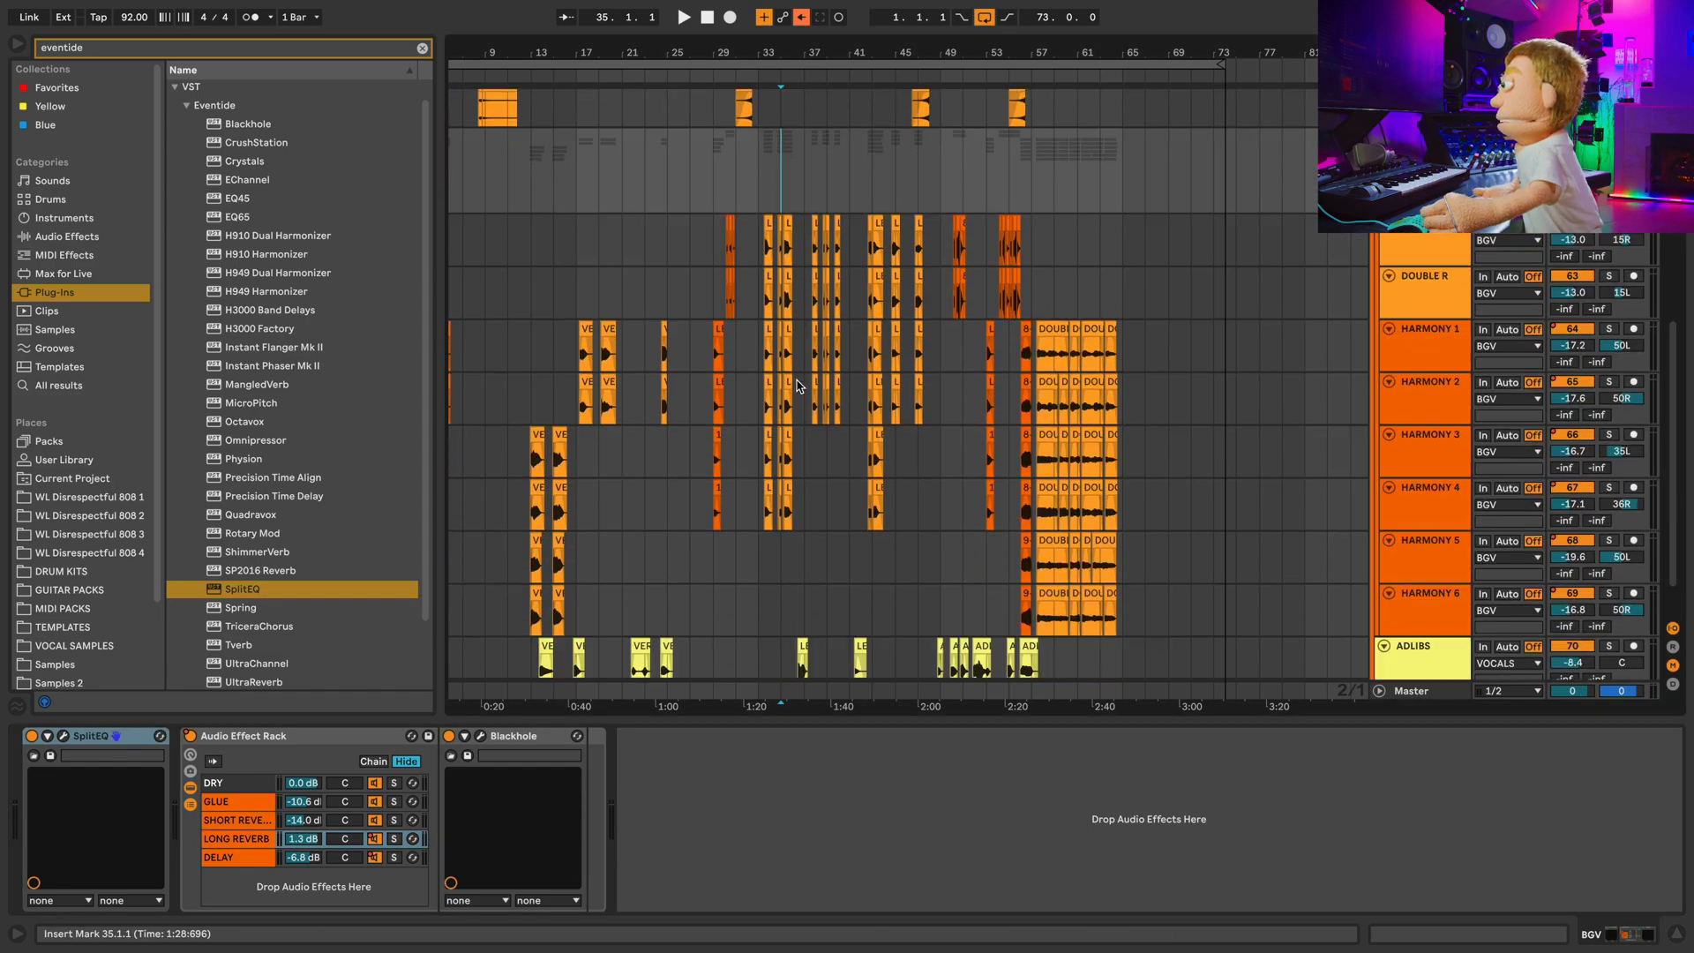
{"action": "scroll", "coordinate": [780, 362], "scroll_direction": "down", "scroll_amount": 1}
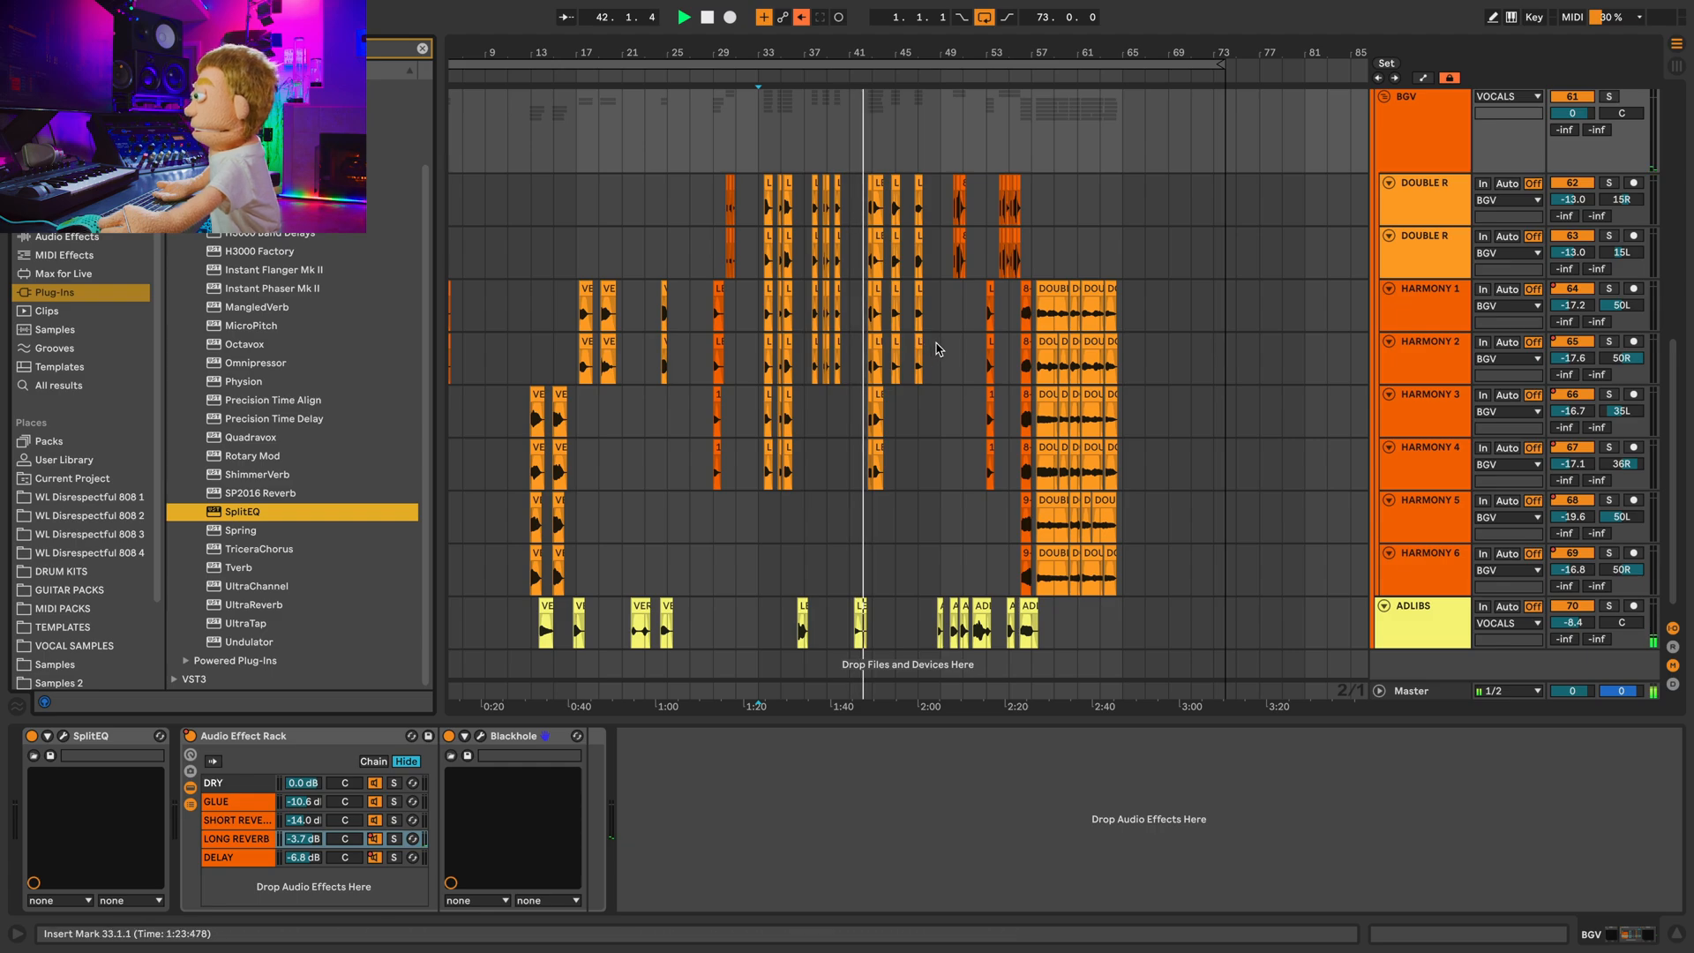
Listen to the vocal arrangement through the outro, and collapse the BGV group.
{"action": "scroll", "coordinate": [970, 346], "scroll_direction": "up", "scroll_amount": 3}
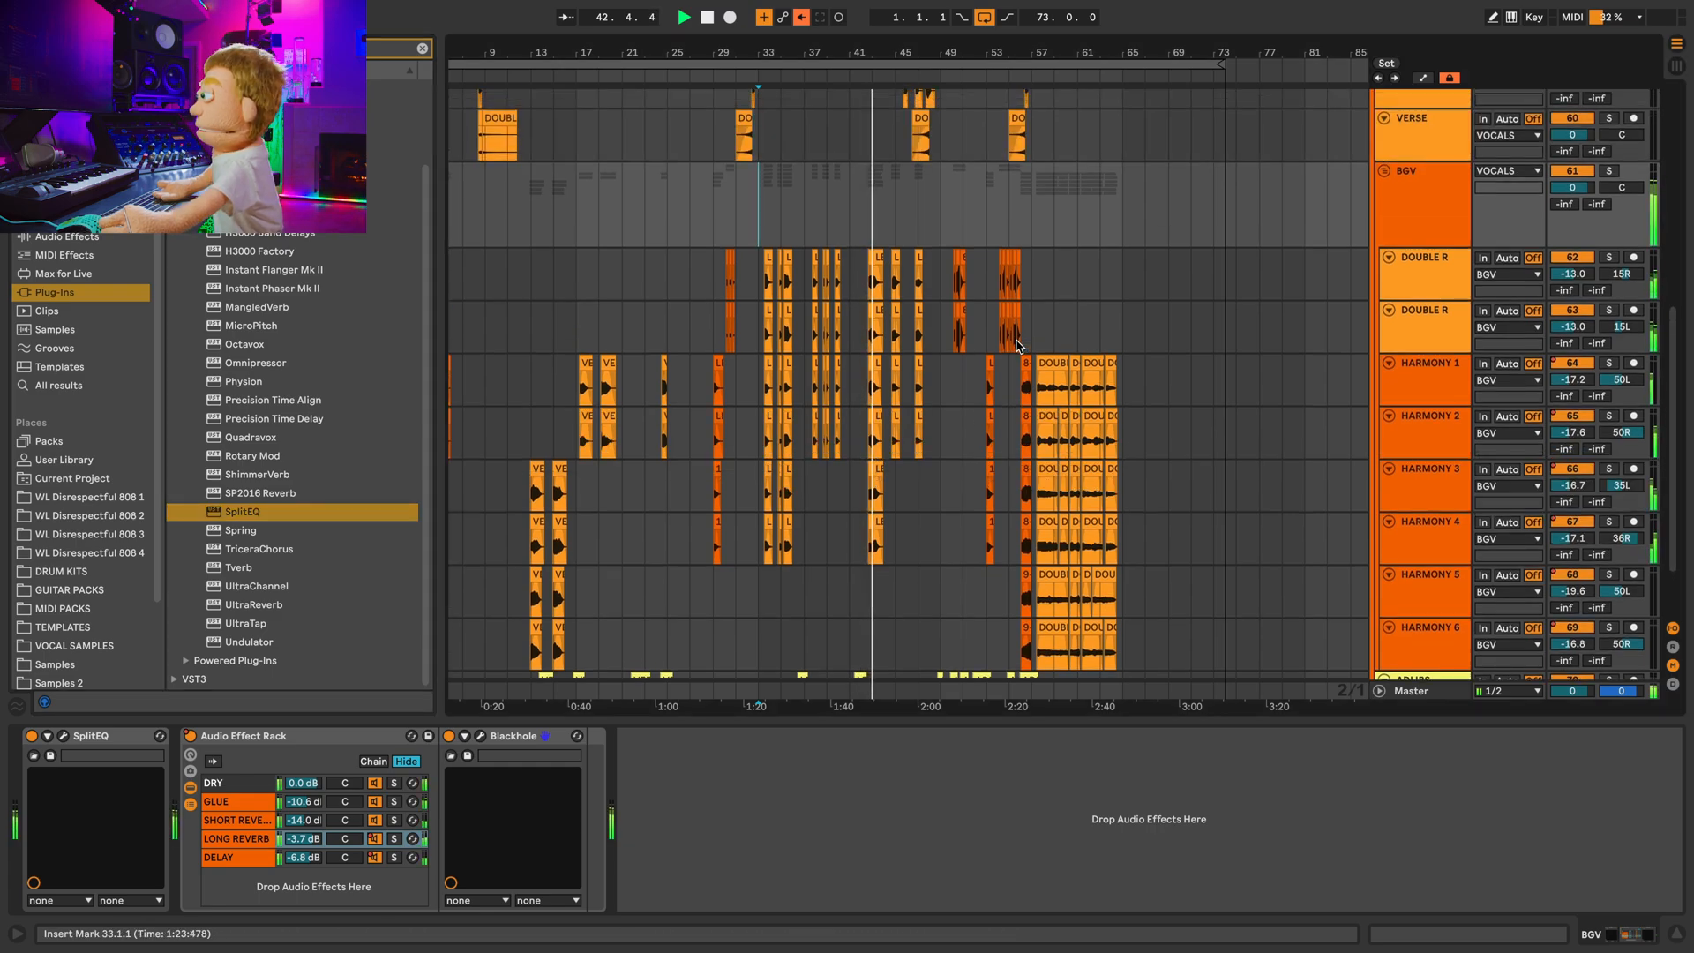
{"action": "scroll", "coordinate": [1323, 340], "scroll_direction": "up", "scroll_amount": 1}
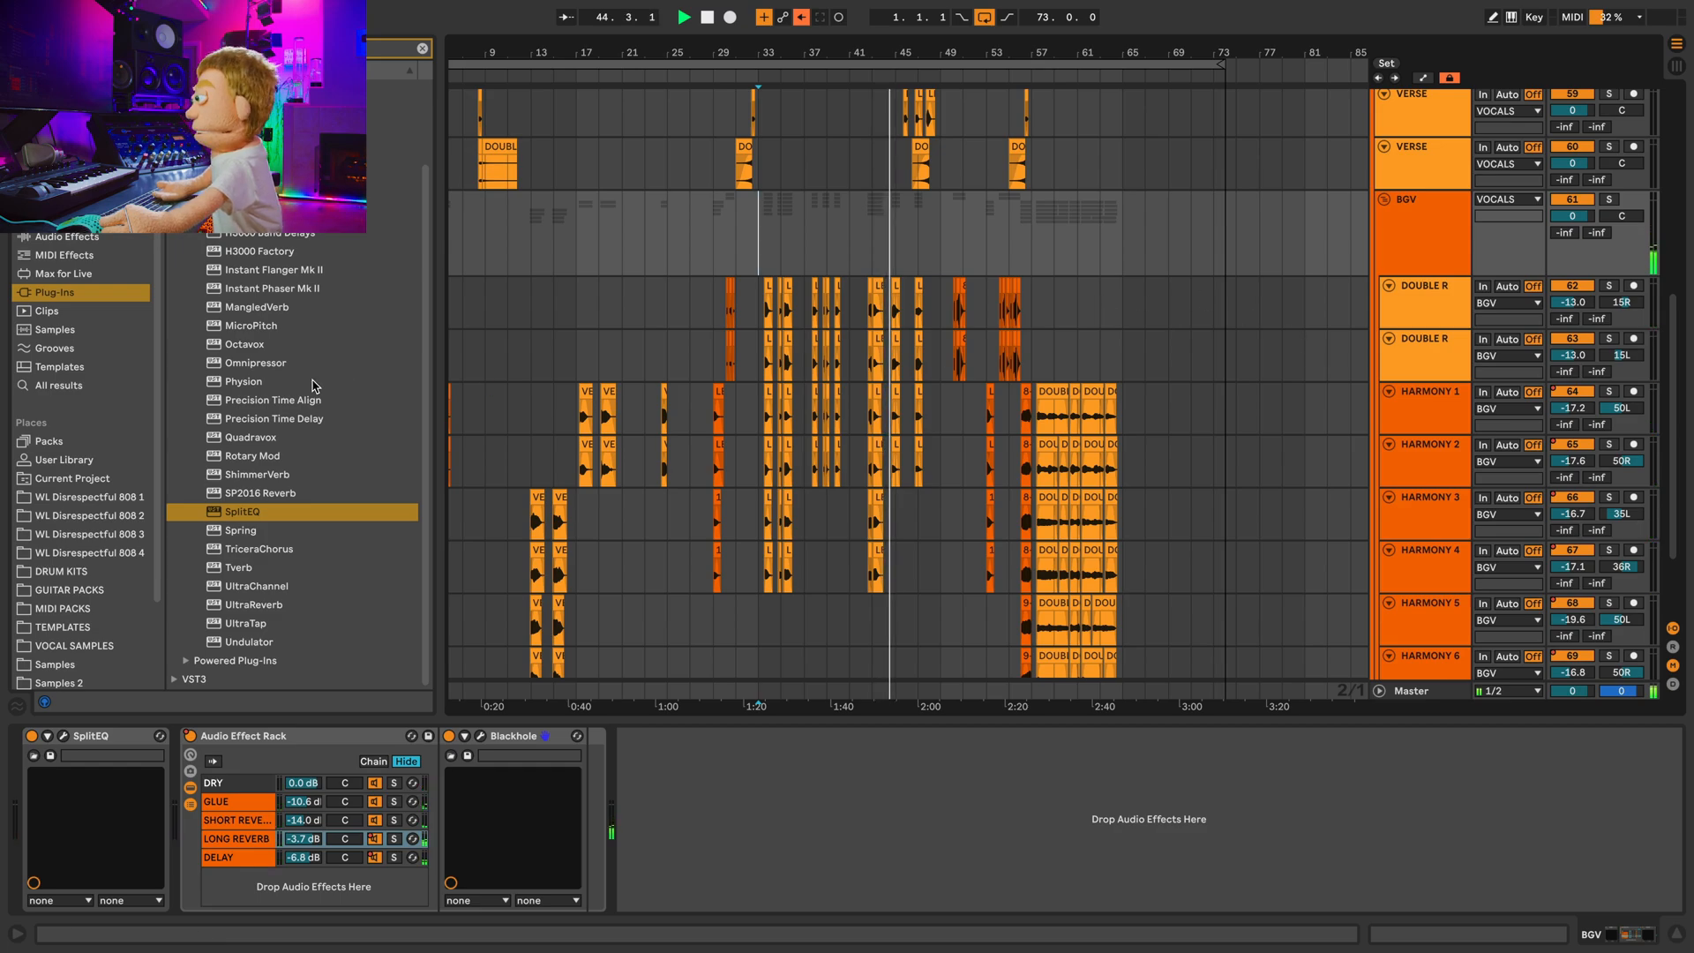
{"action": "scroll", "coordinate": [318, 381], "scroll_direction": "up", "scroll_amount": 3}
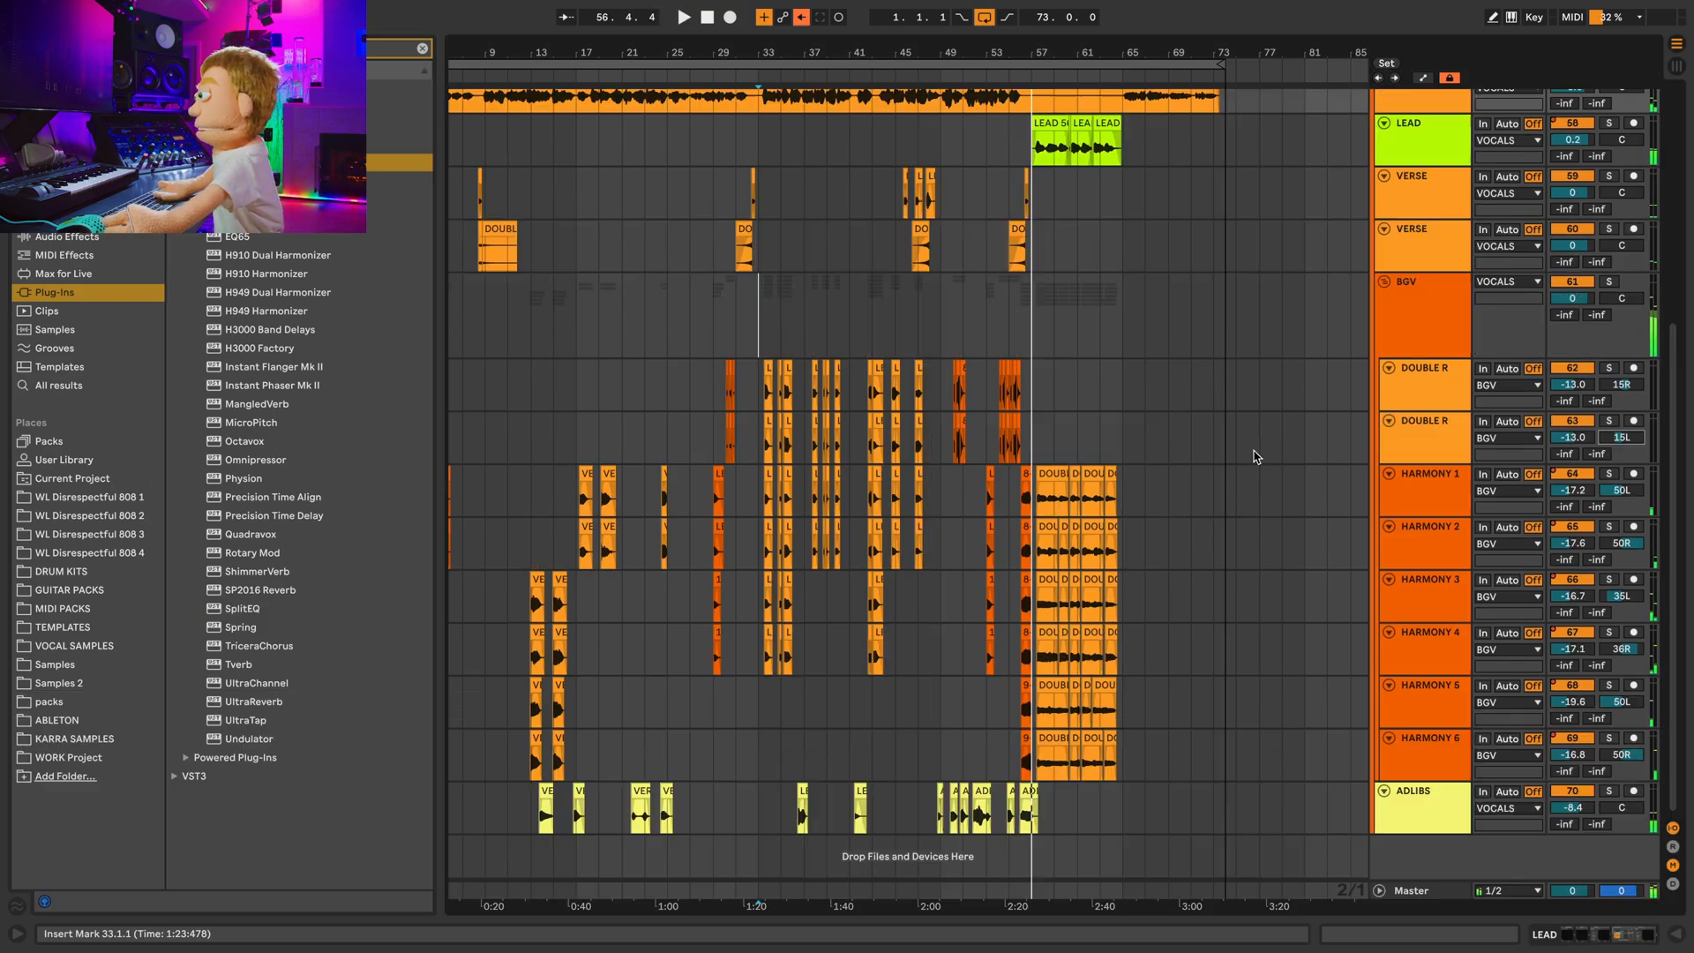
{"action": "left_click", "coordinate": [1169, 816]}
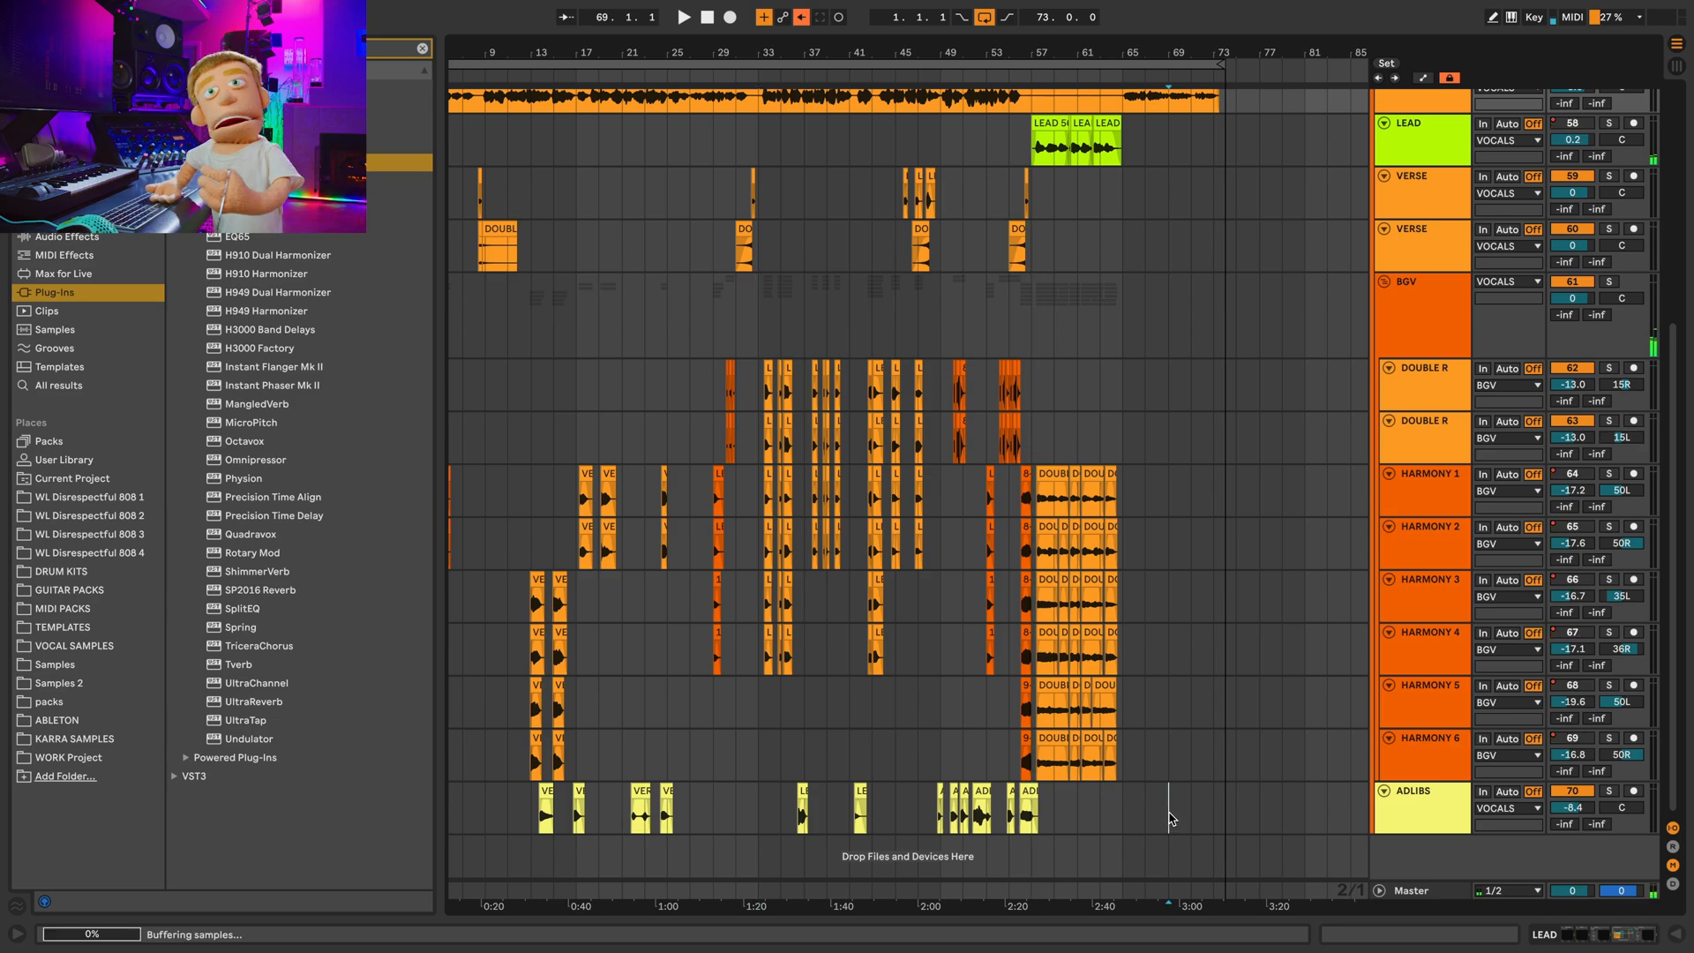
{"action": "scroll", "coordinate": [1270, 758], "scroll_direction": "up", "scroll_amount": 1}
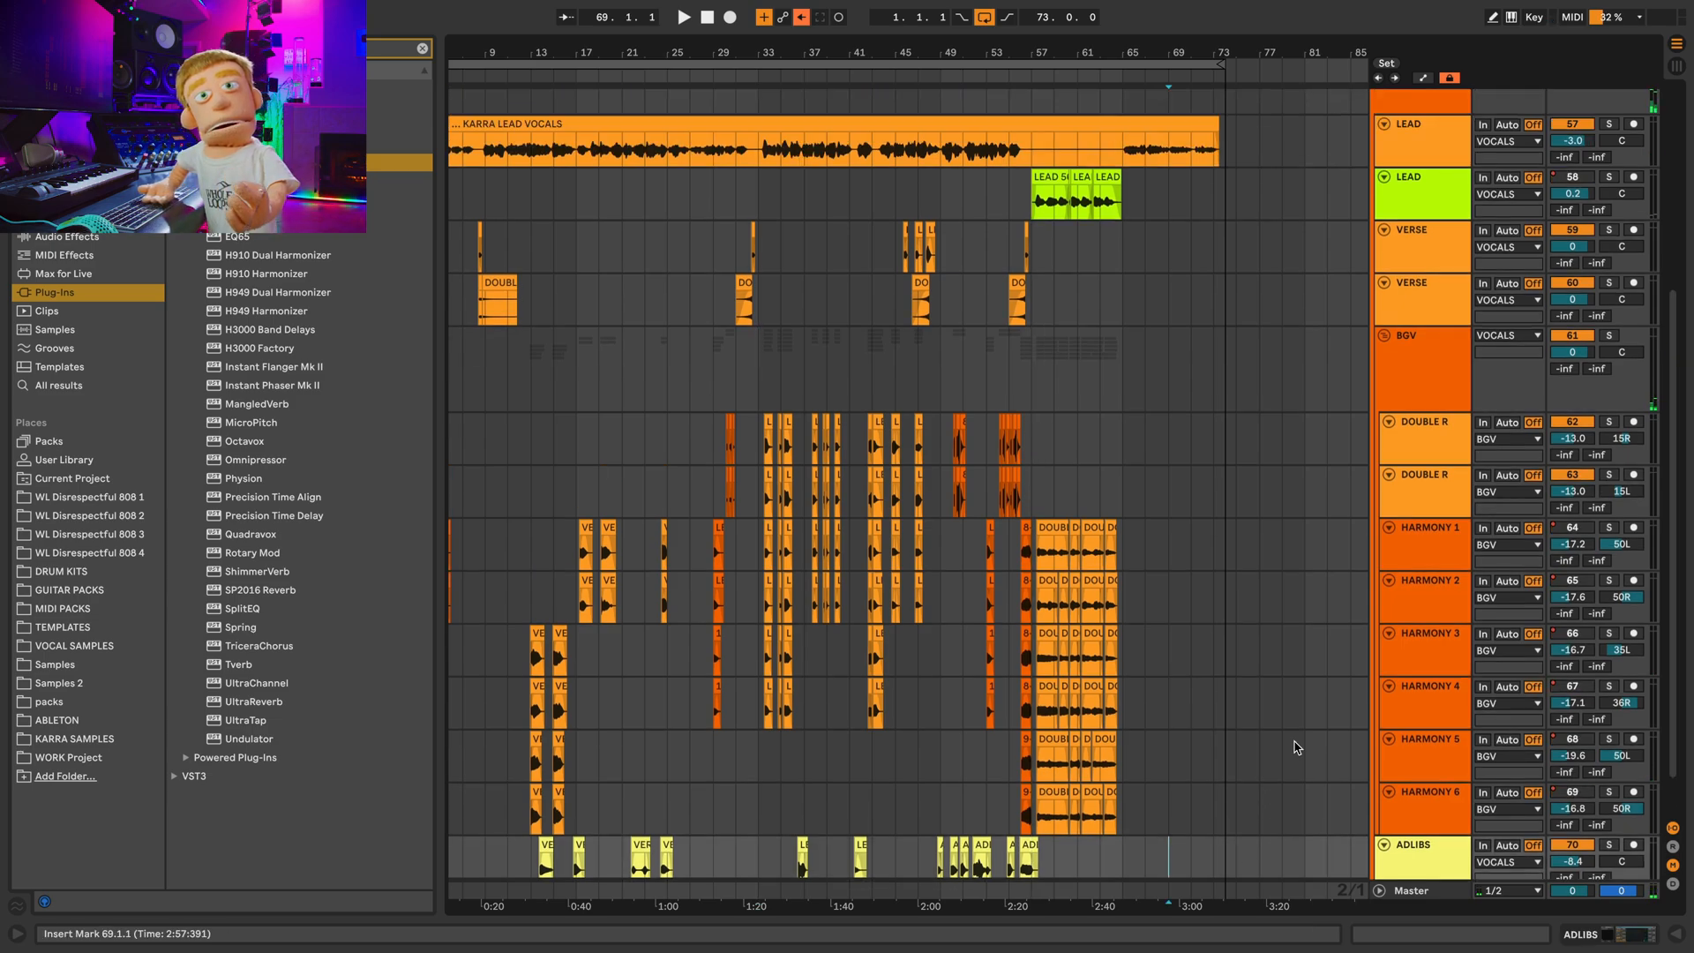
{"action": "left_click", "coordinate": [1385, 336]}
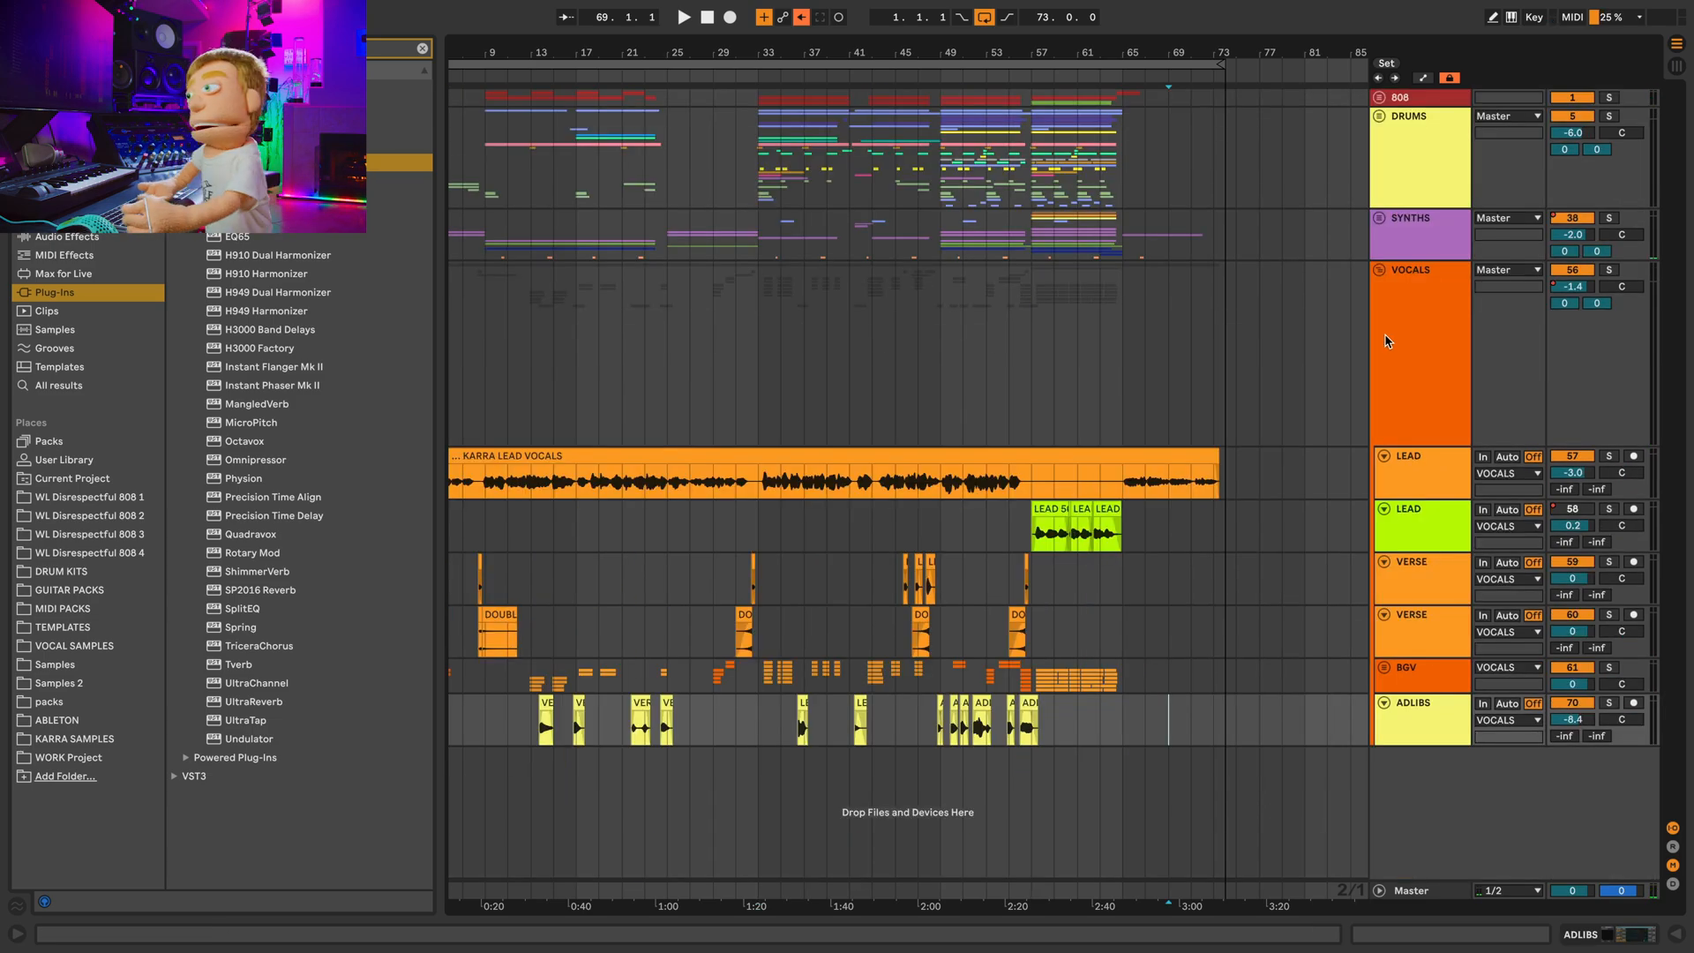
Copy the BGV group's SplitEQ and Audio Effect Rack to the end of the ADLIBS device chain, after OTT.
{"action": "left_click", "coordinate": [1429, 708]}
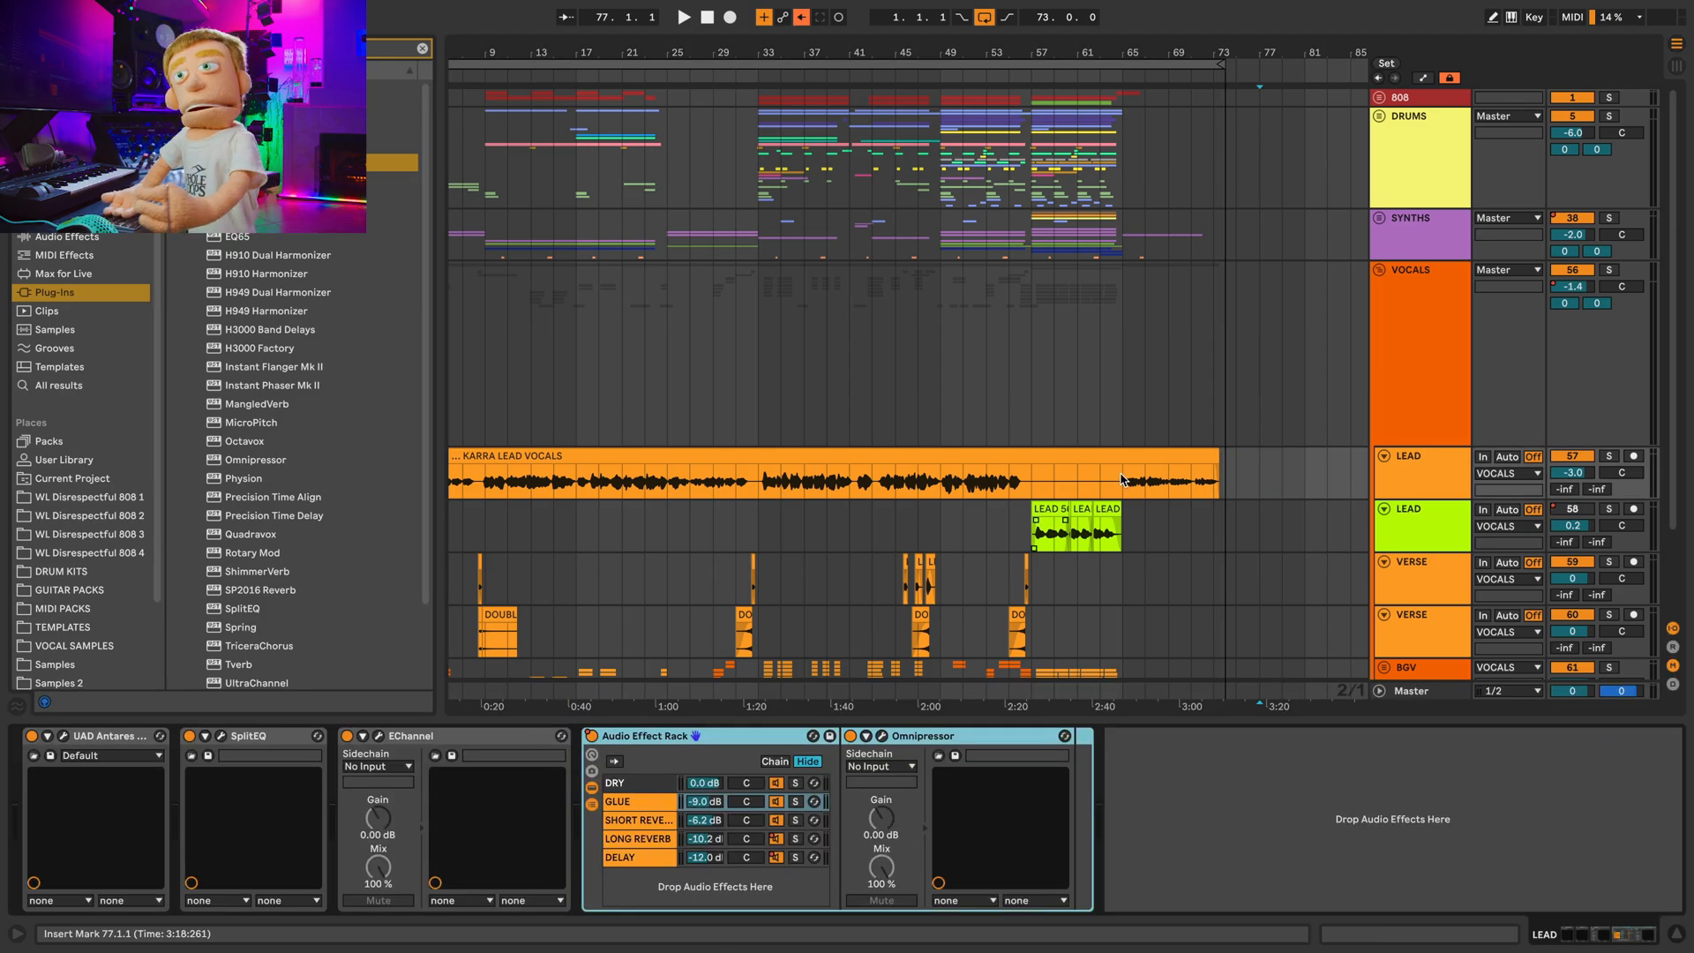
{"action": "left_click", "coordinate": [1414, 670]}
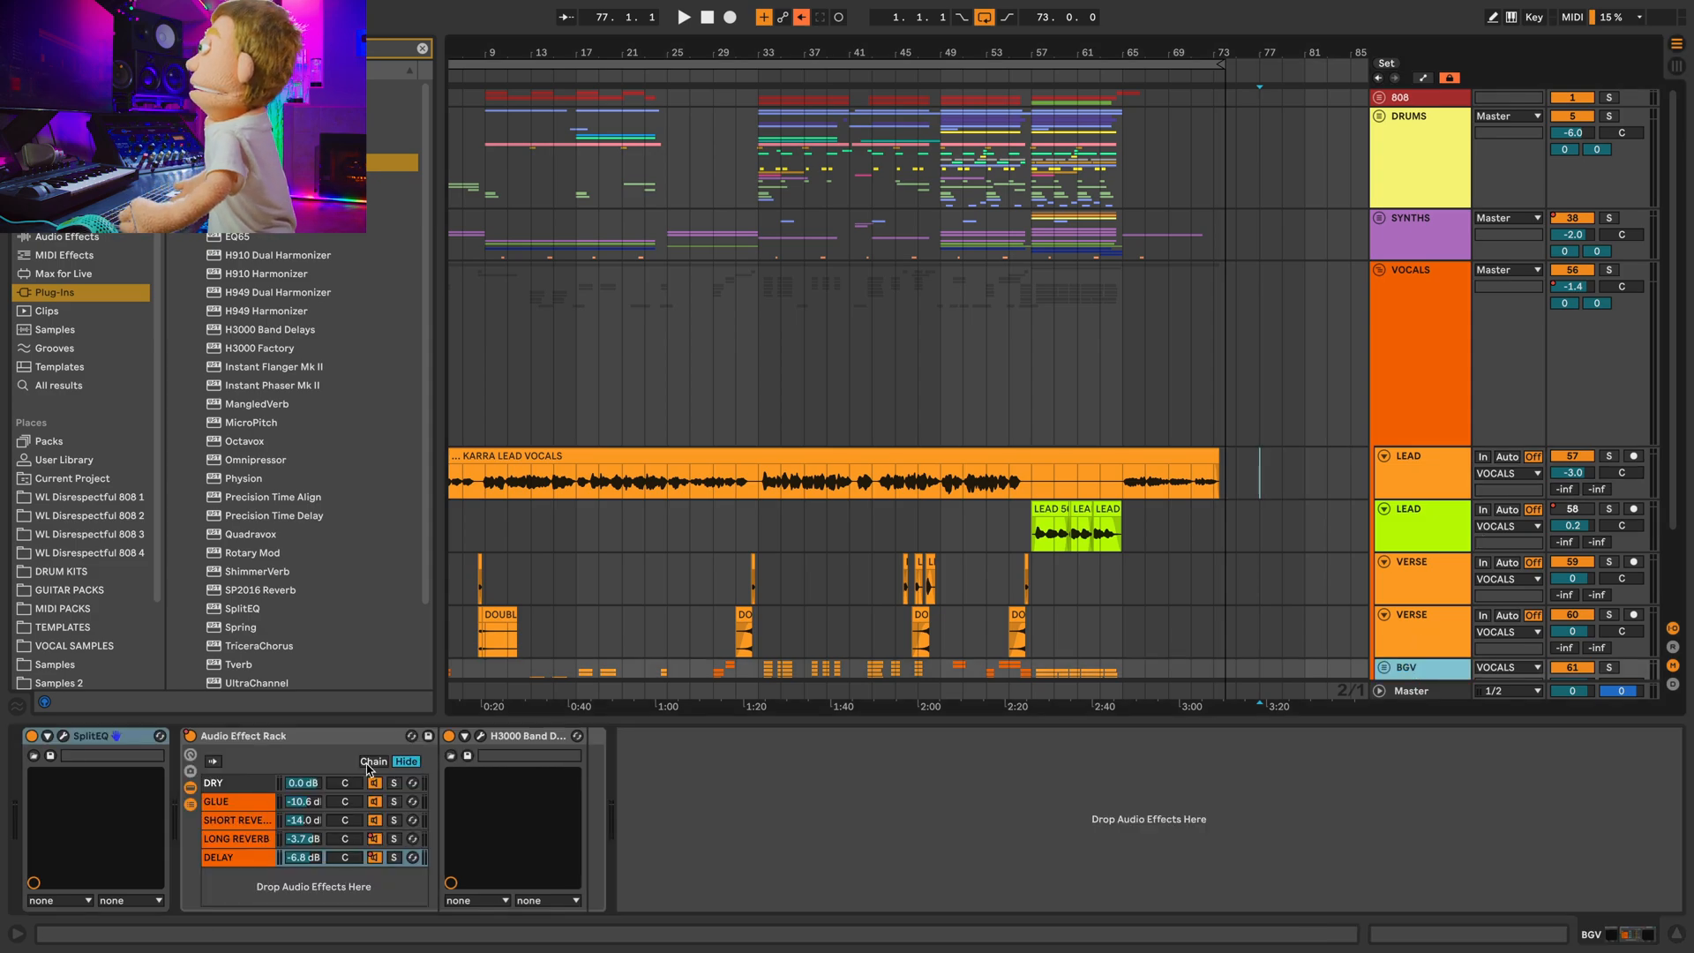
{"action": "left_click", "coordinate": [219, 737]}
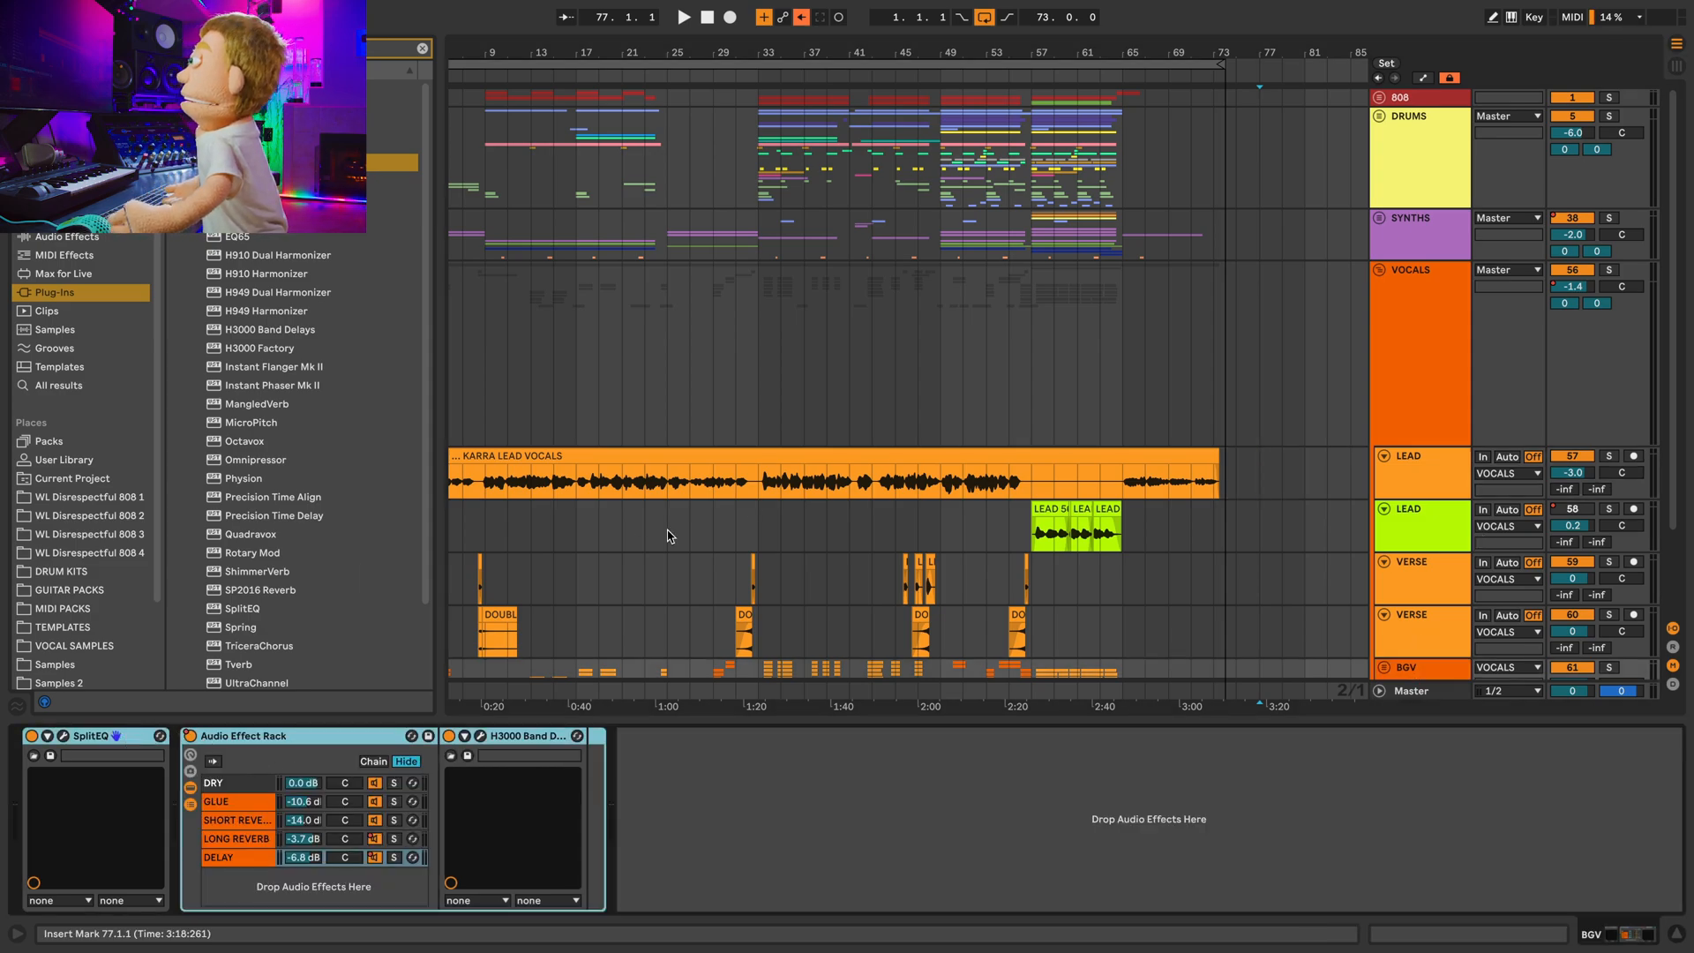
{"action": "scroll", "coordinate": [773, 501], "scroll_direction": "down", "scroll_amount": 3}
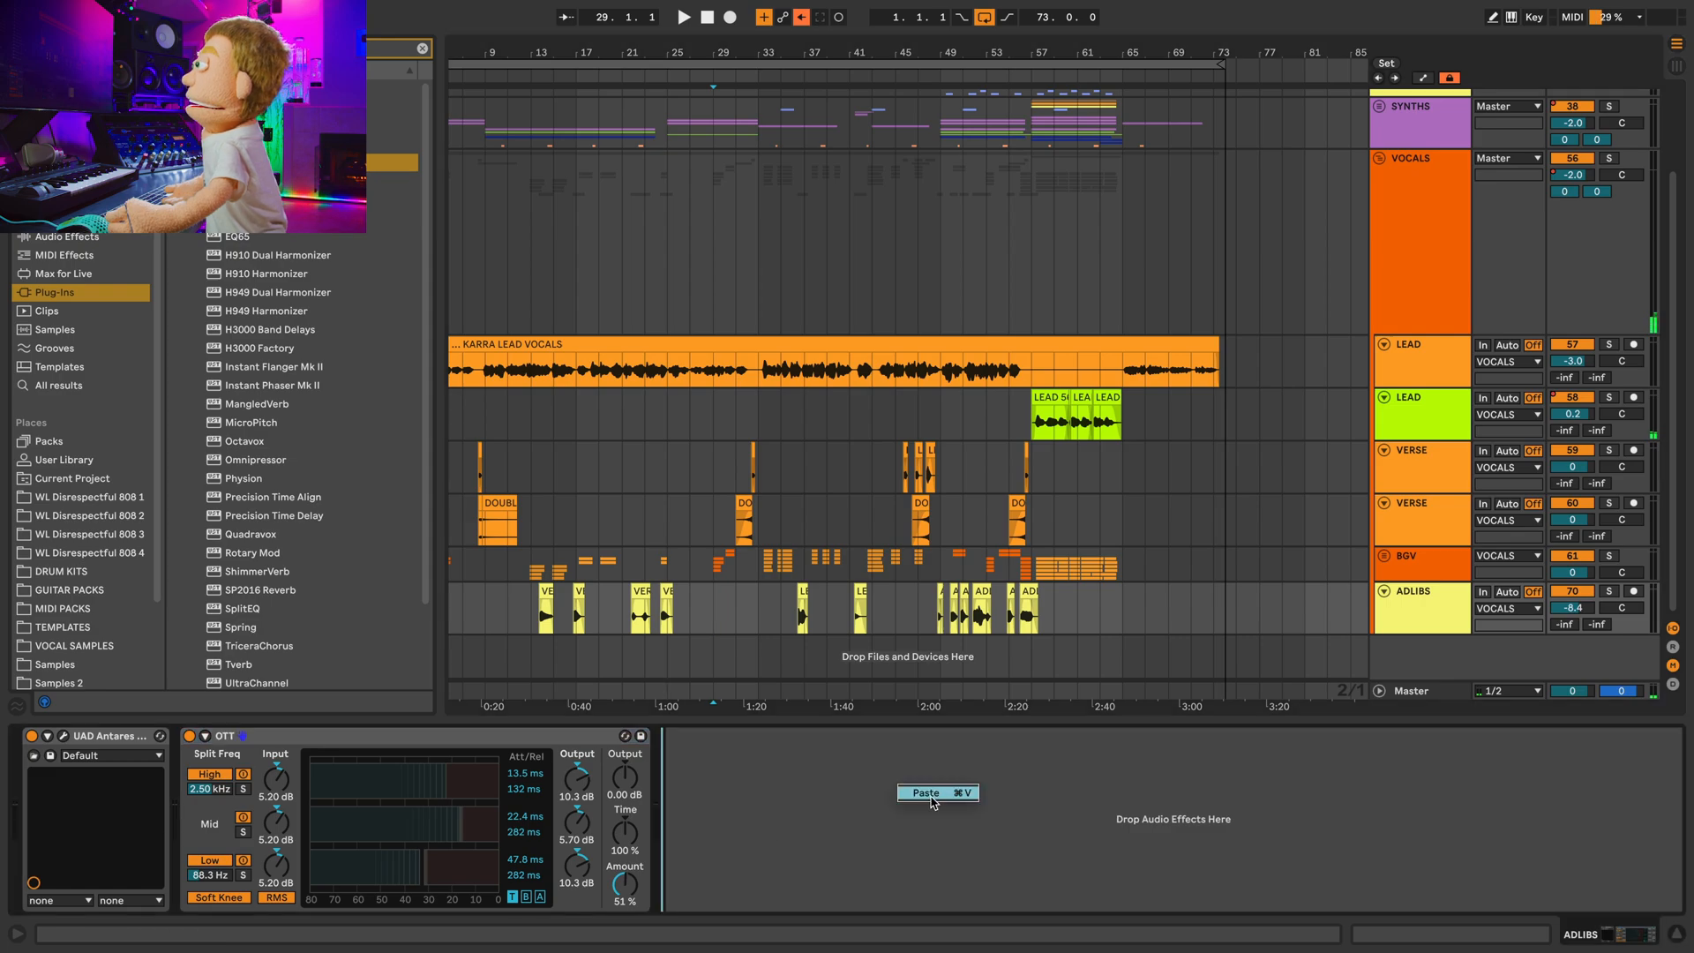
{"action": "key", "text": "ctrl+v"}
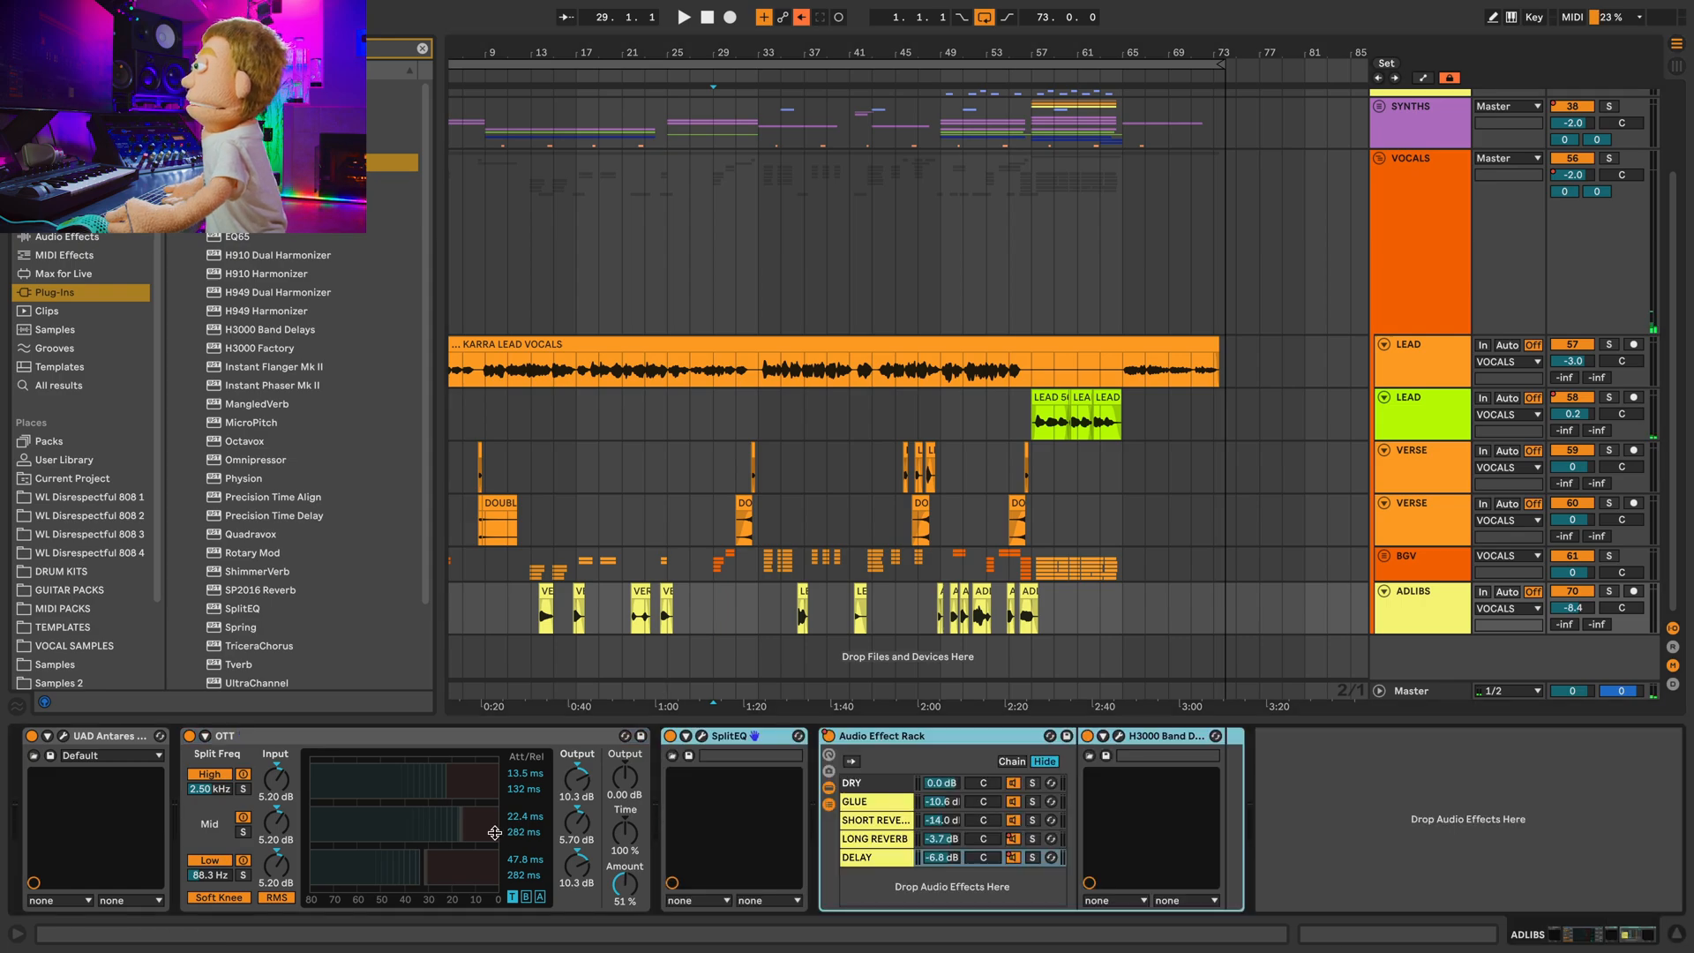
In the ADLIBS SplitEQ, set the low cut to 410 Hz with Q 1.1 and the high cut to 4.7 kHz with Q 1.0.
{"action": "left_click", "coordinate": [534, 607]}
{"action": "left_click", "coordinate": [701, 735]}
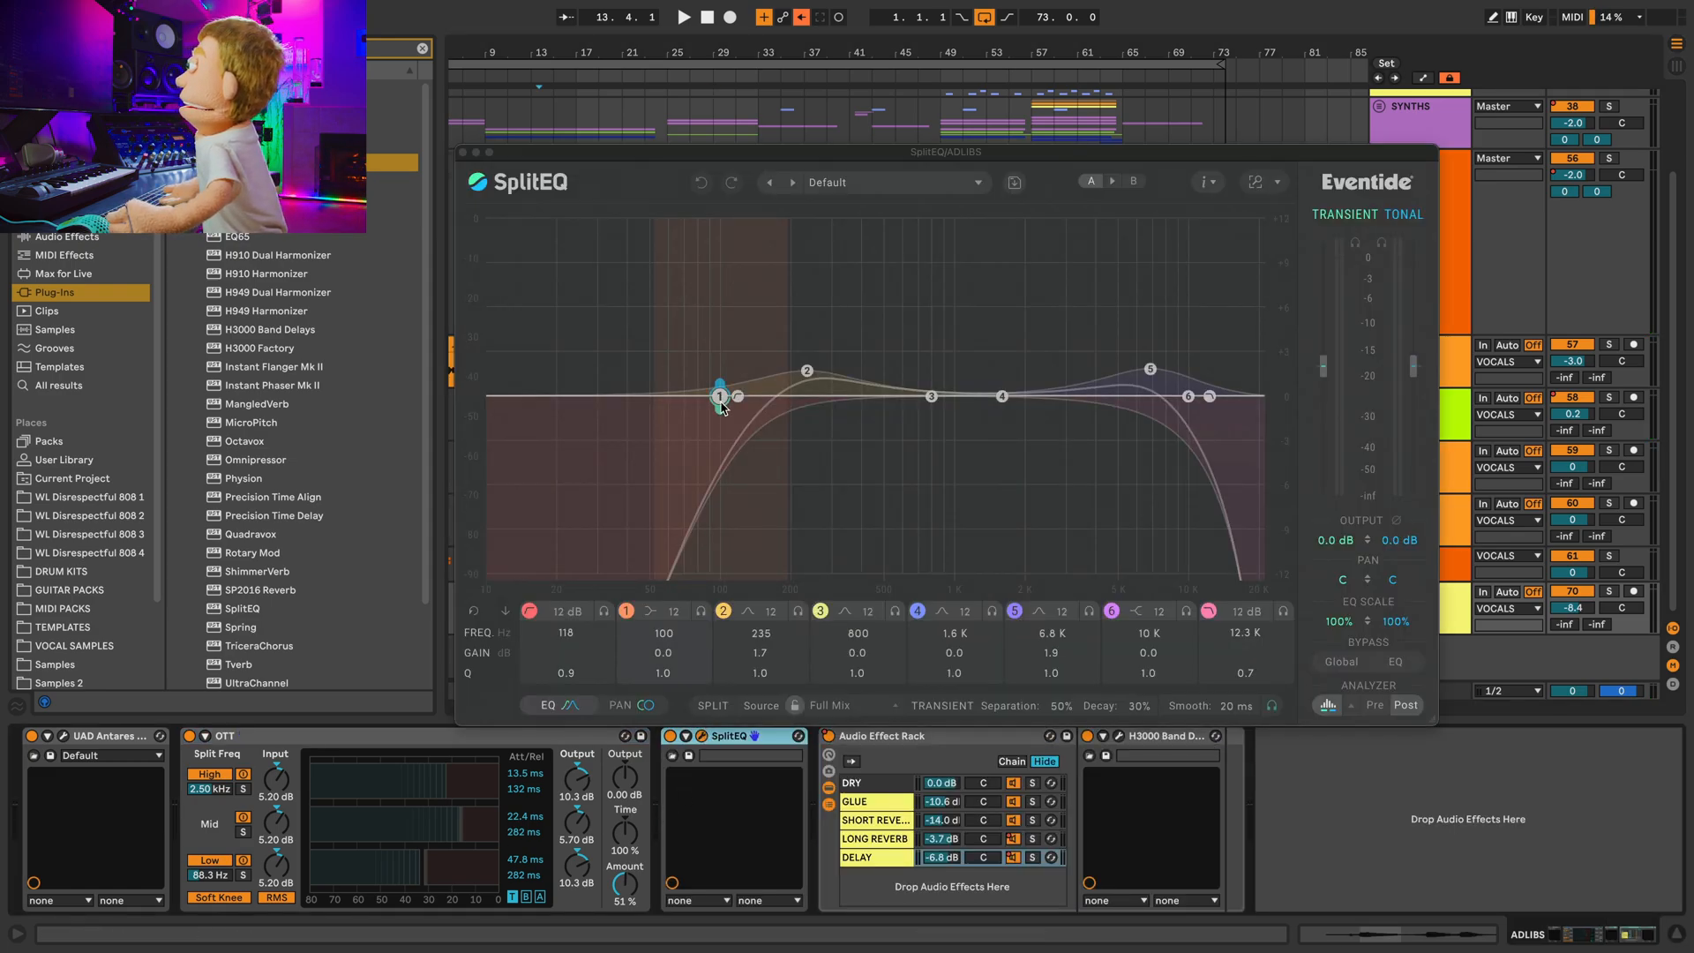
{"action": "left_click_drag", "start_coordinate": [738, 397], "coordinate": [864, 396]}
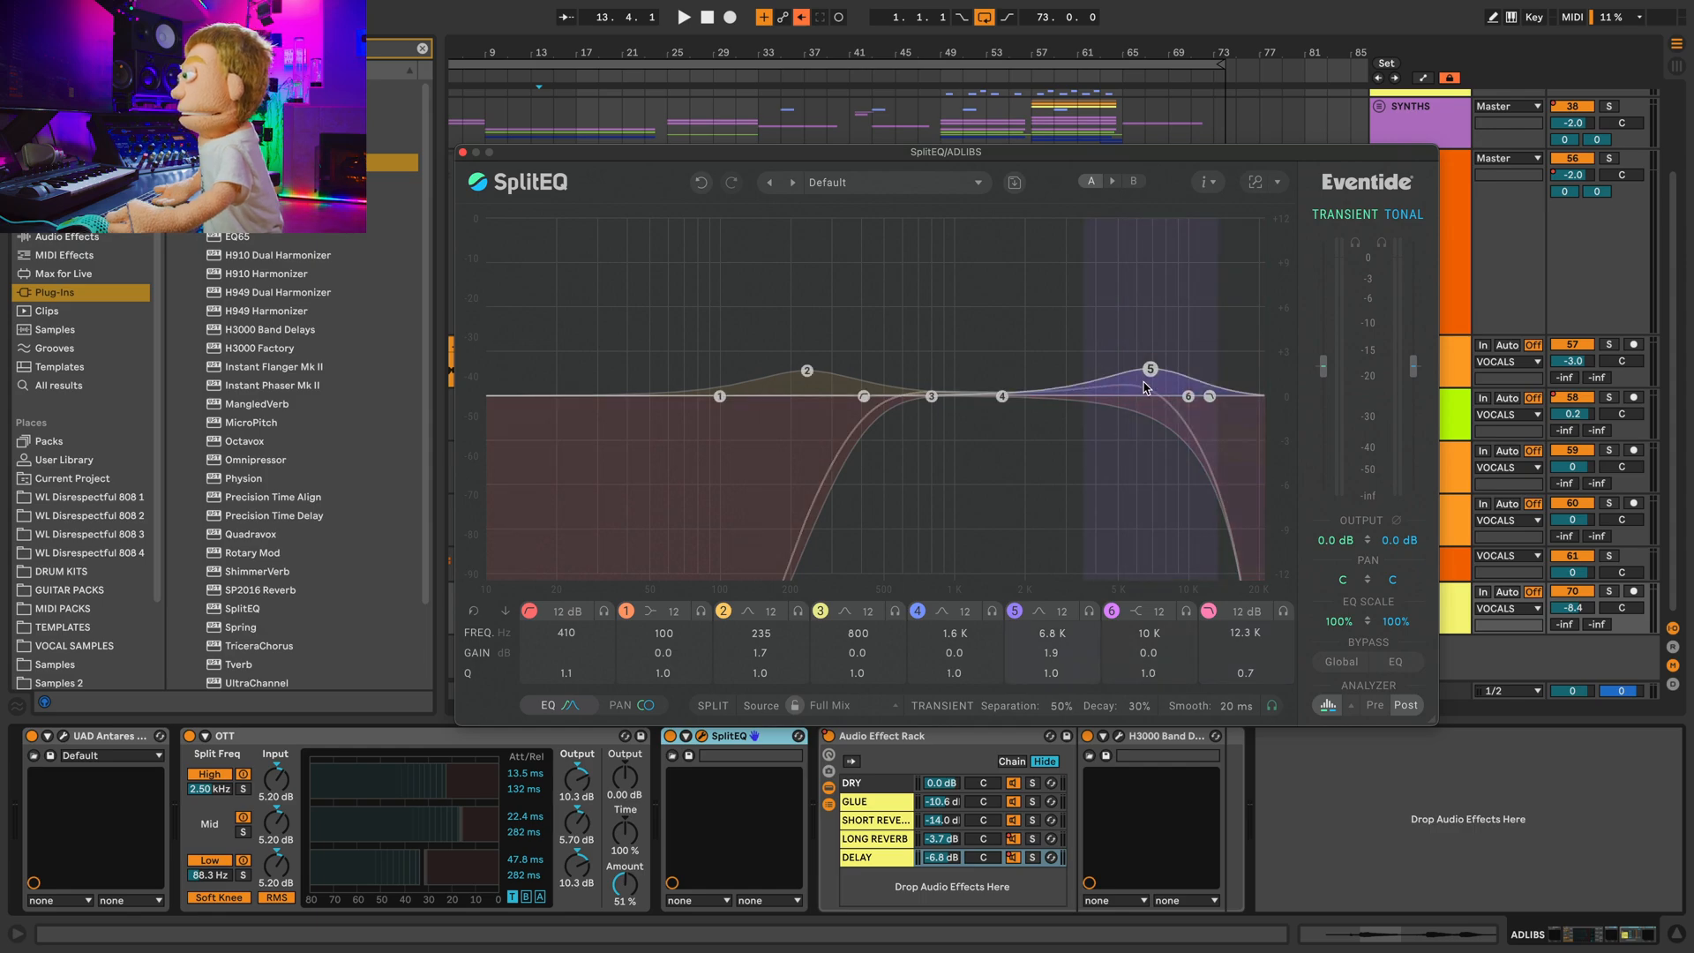
{"action": "left_click_drag", "start_coordinate": [1214, 401], "coordinate": [1125, 388]}
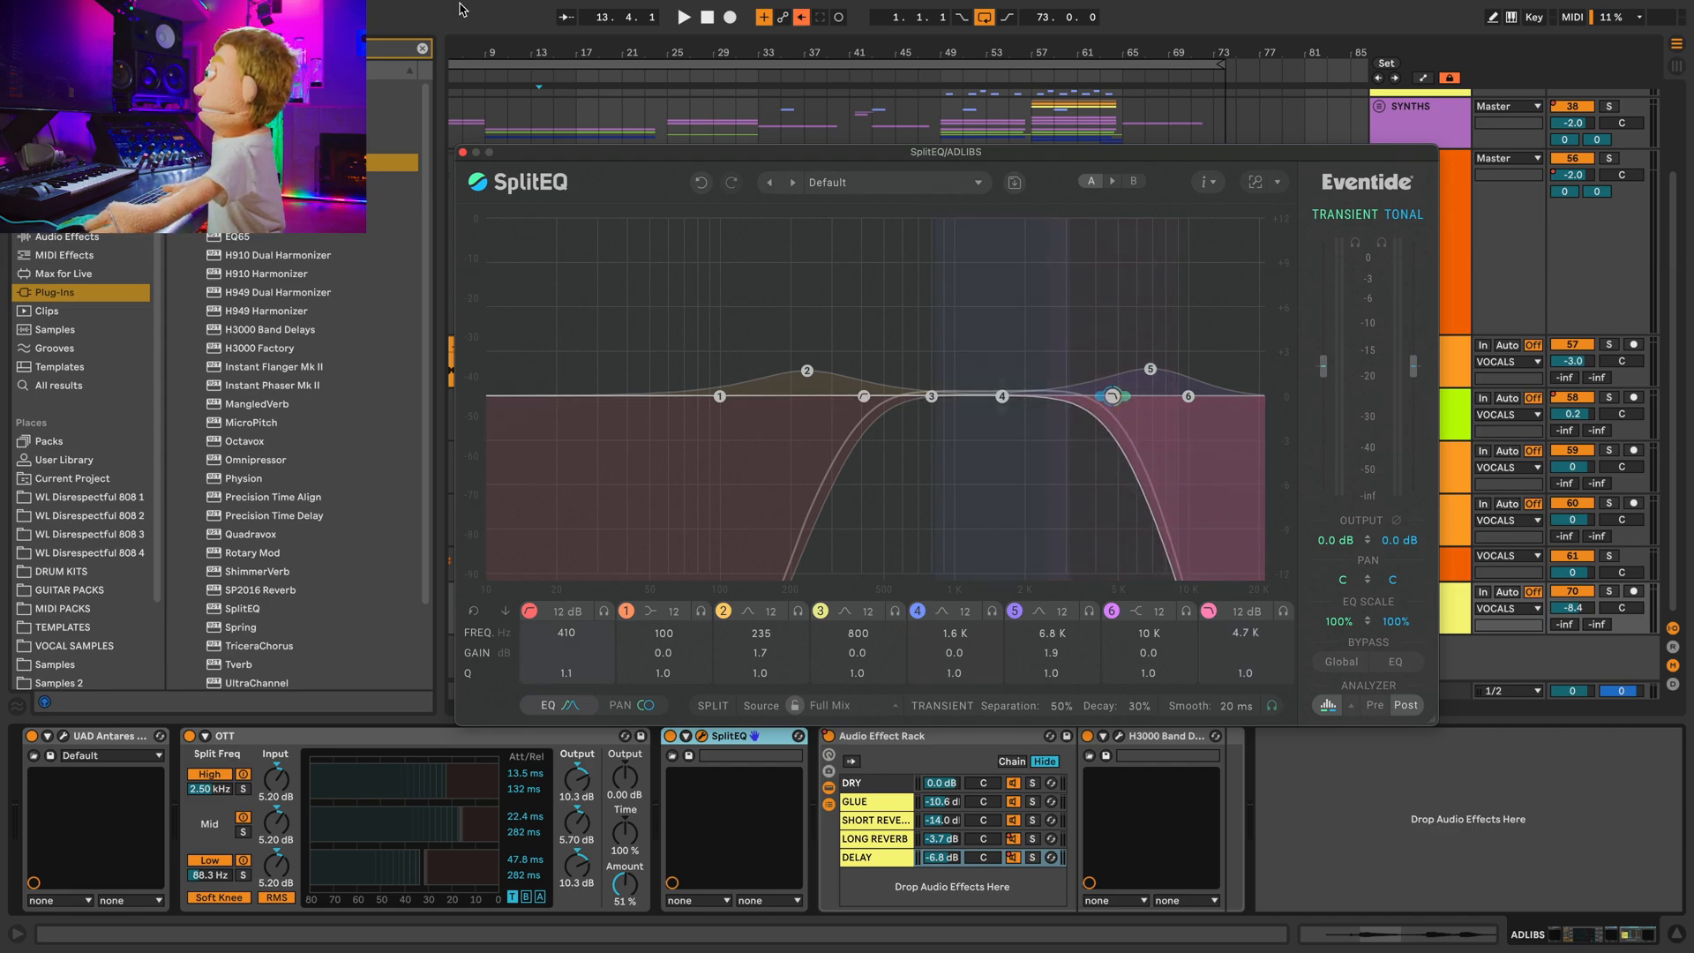
{"action": "left_click", "coordinate": [462, 152]}
Play the ad-libs and set the ADLIBS track volume to -8.5 dB.
{"action": "key", "text": "space"}
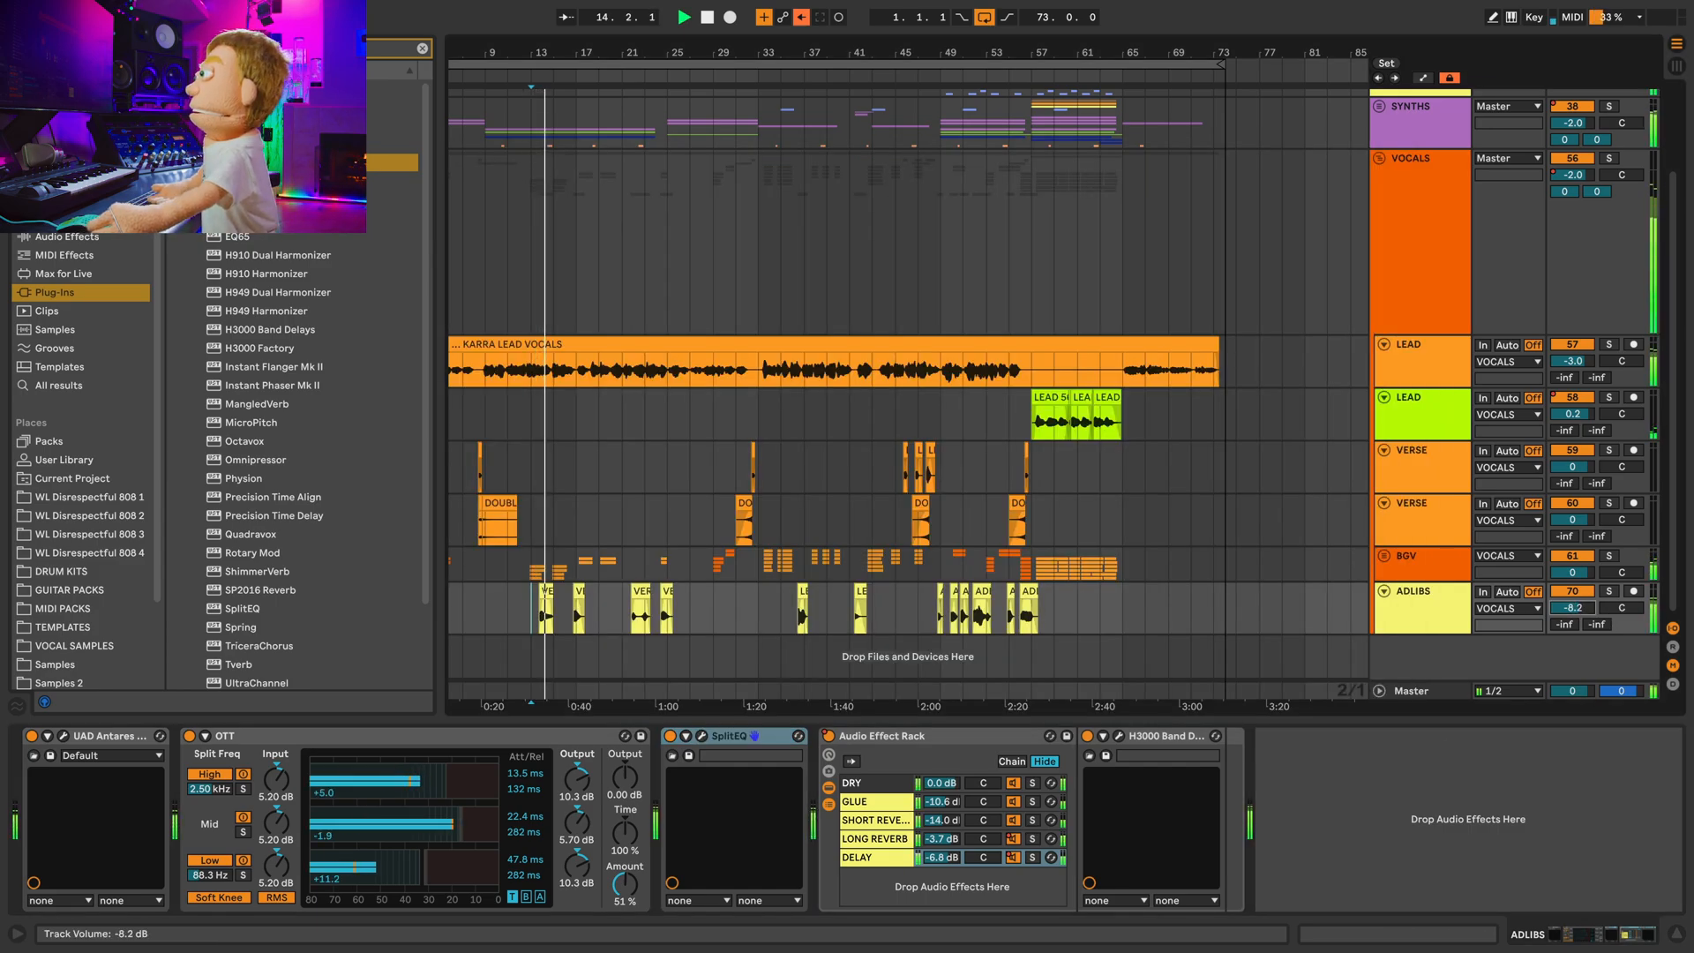
{"action": "left_click_drag", "start_coordinate": [1572, 607], "coordinate": [1572, 611]}
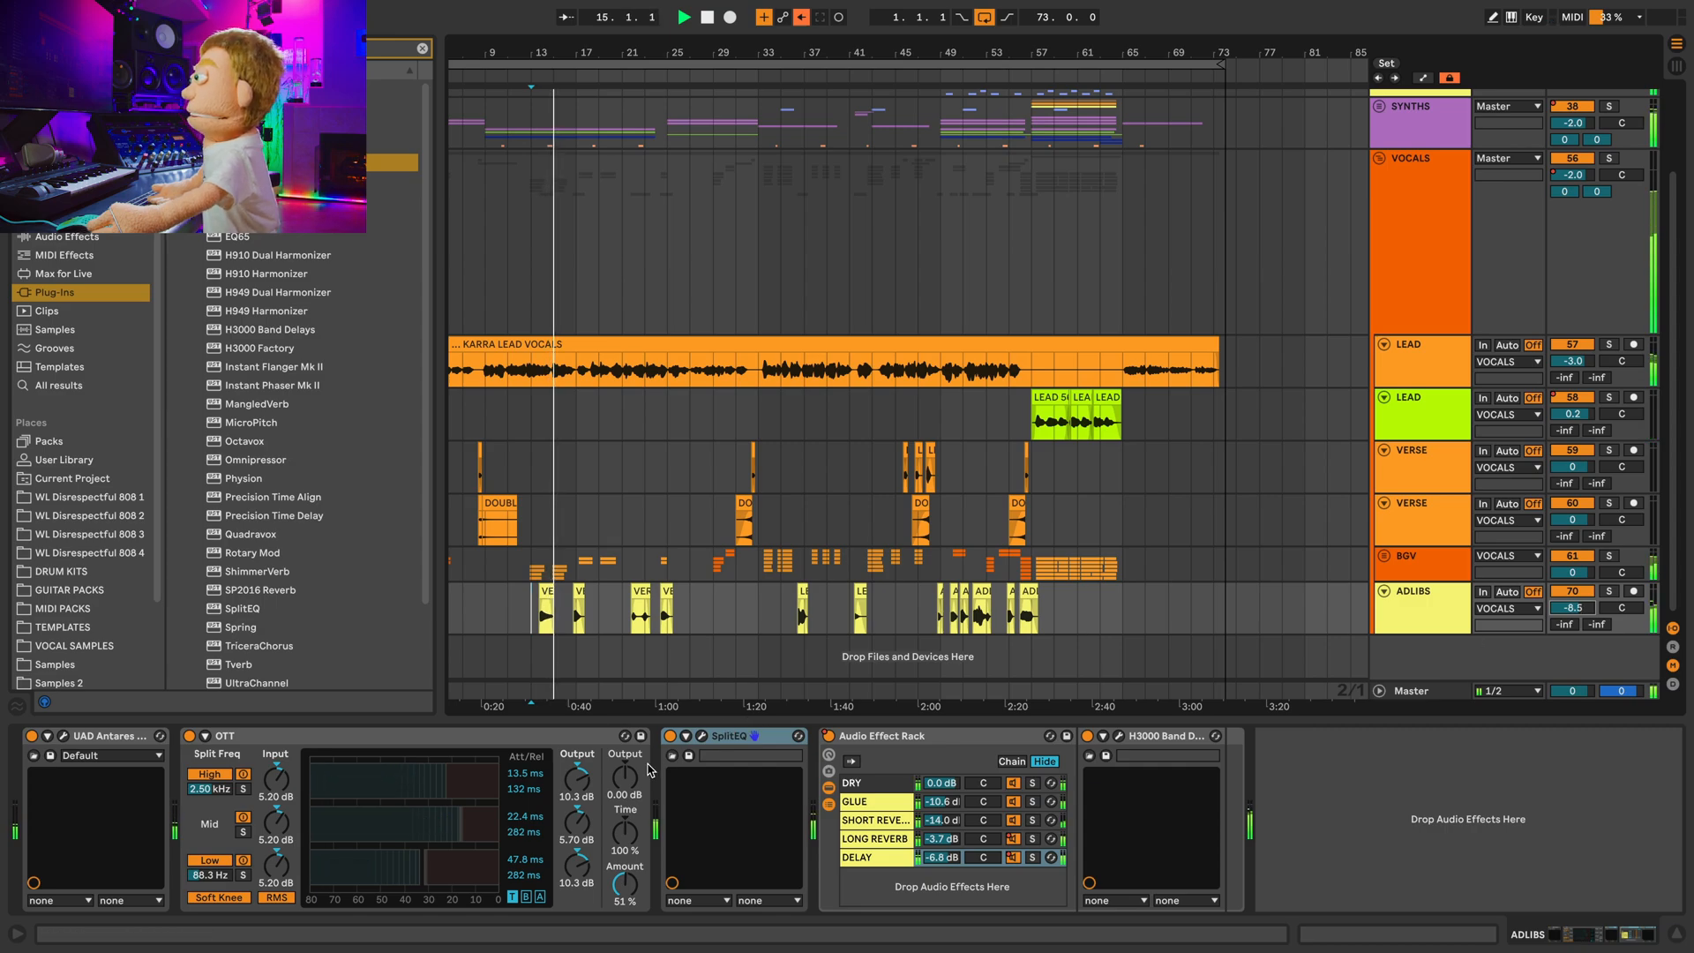
Set the ADLIBS SplitEQ's high cut to 3.9 kHz, band 3 to -0.1 dB at 850 Hz and band 4 to -1.1 dB at 1.3 kHz.
{"action": "left_click", "coordinate": [701, 734]}
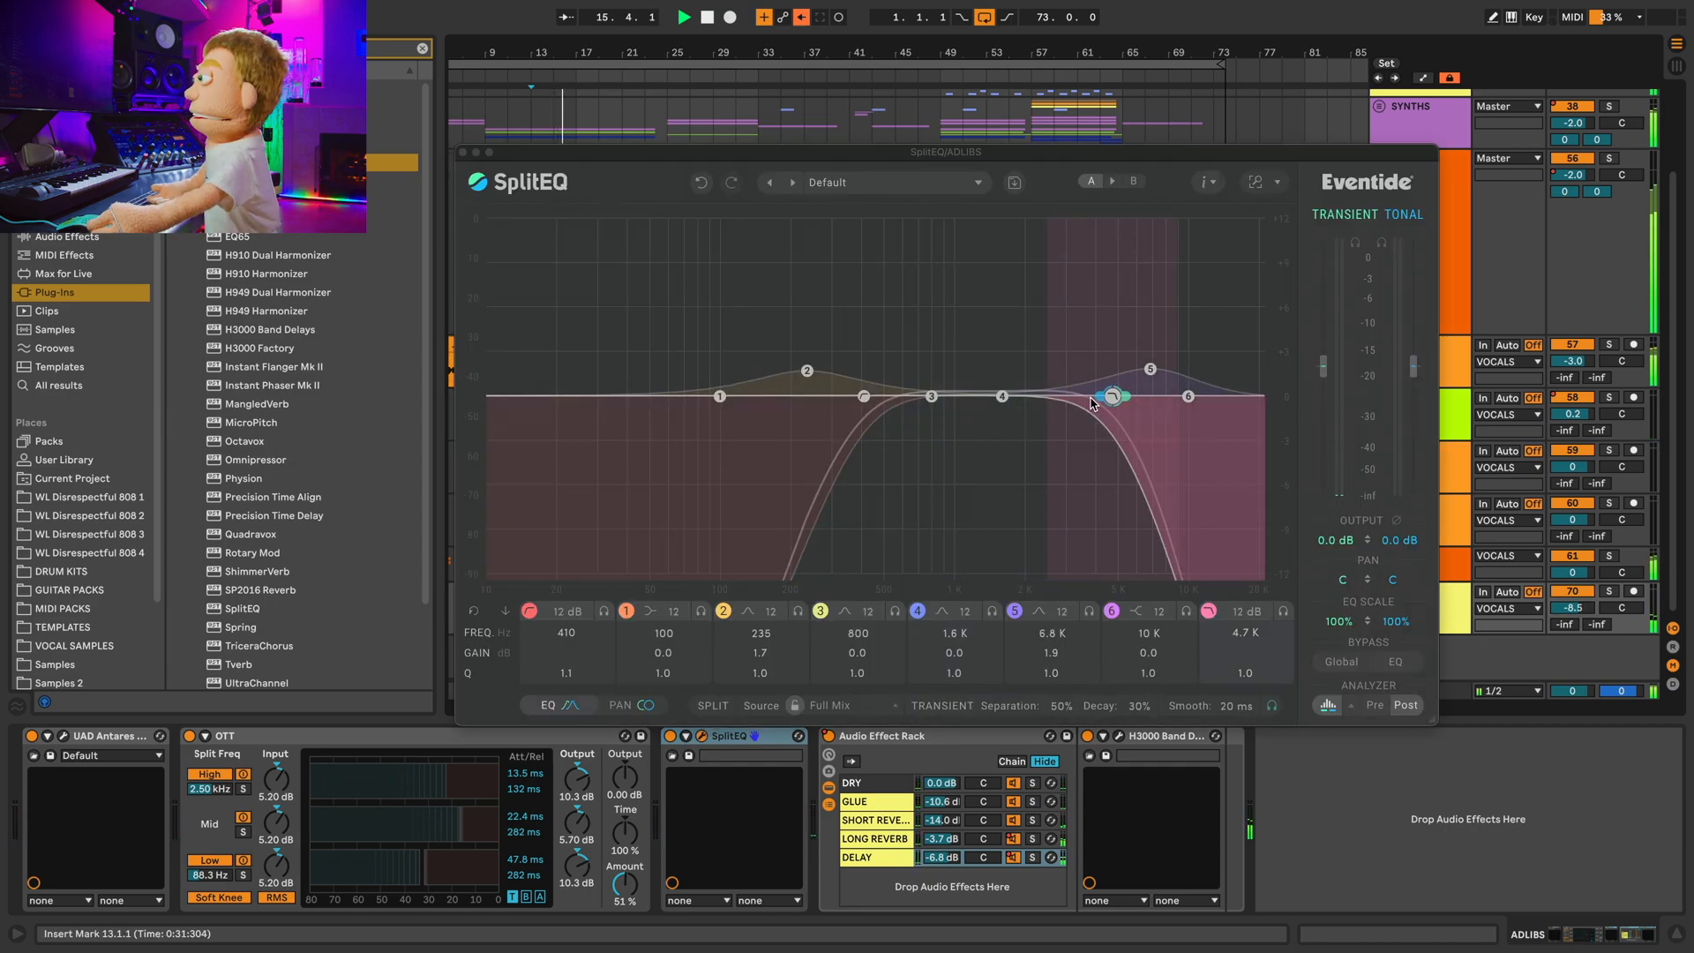
{"action": "mouse_move", "coordinate": [1092, 403]}
{"action": "left_mouse_down"}
{"action": "mouse_move", "coordinate": [1107, 401]}
{"action": "mouse_move", "coordinate": [1086, 401]}
{"action": "left_mouse_up"}
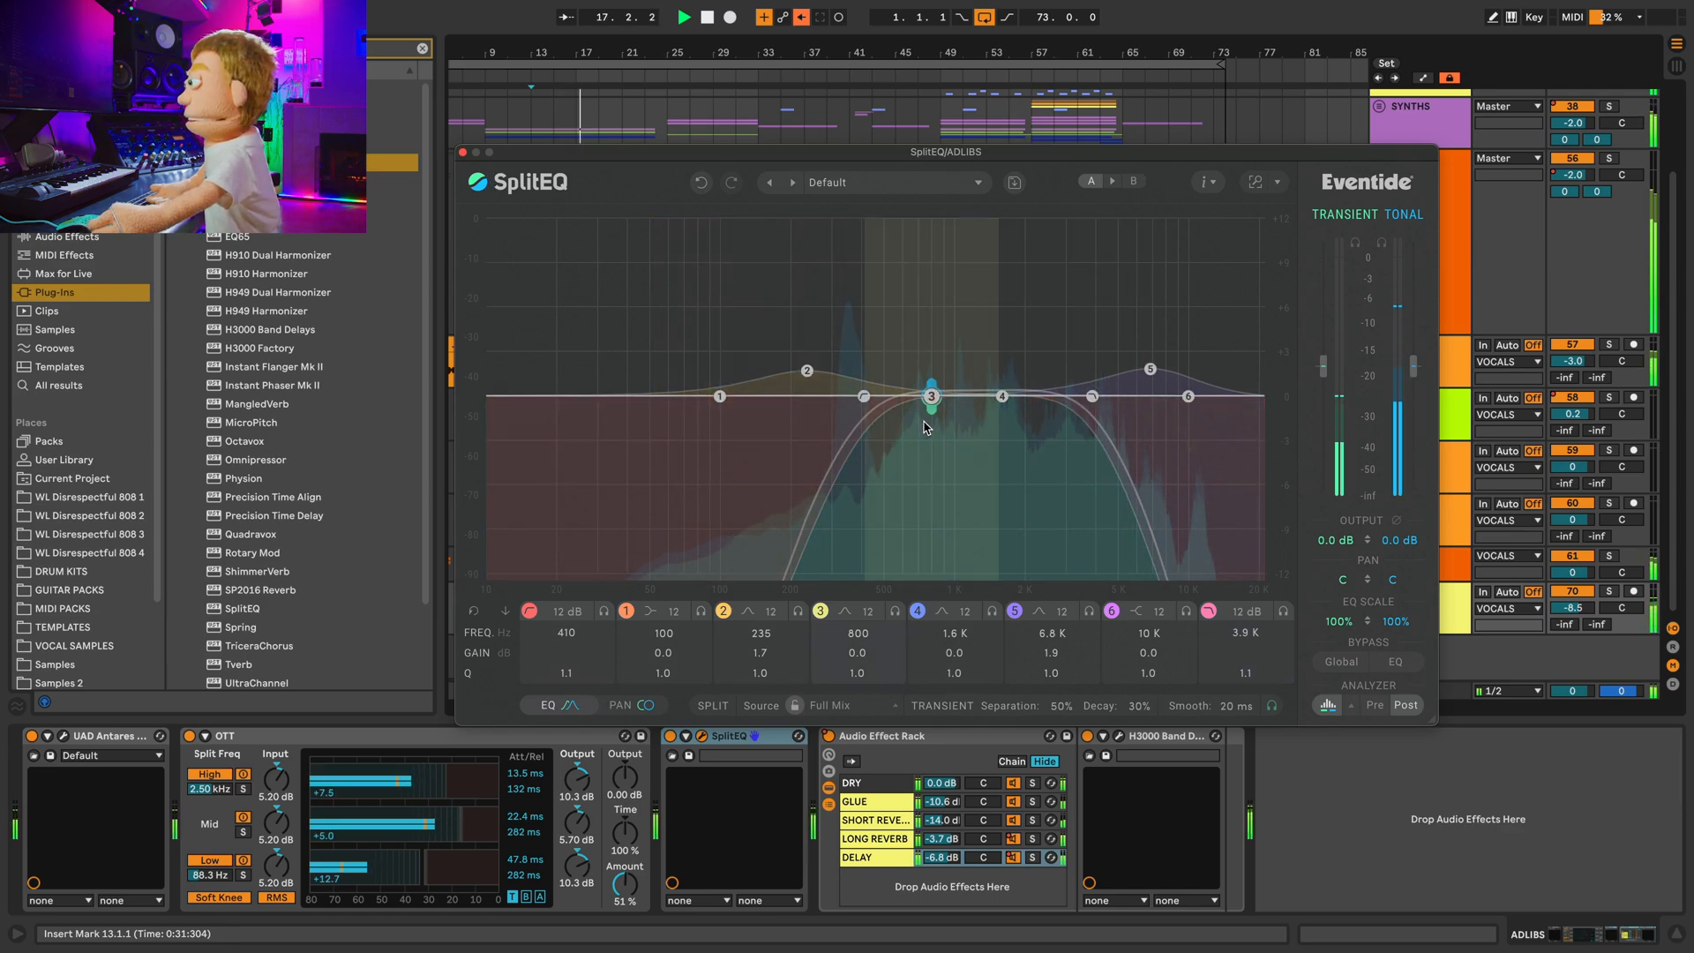
{"action": "left_click_drag", "start_coordinate": [931, 397], "coordinate": [986, 421]}
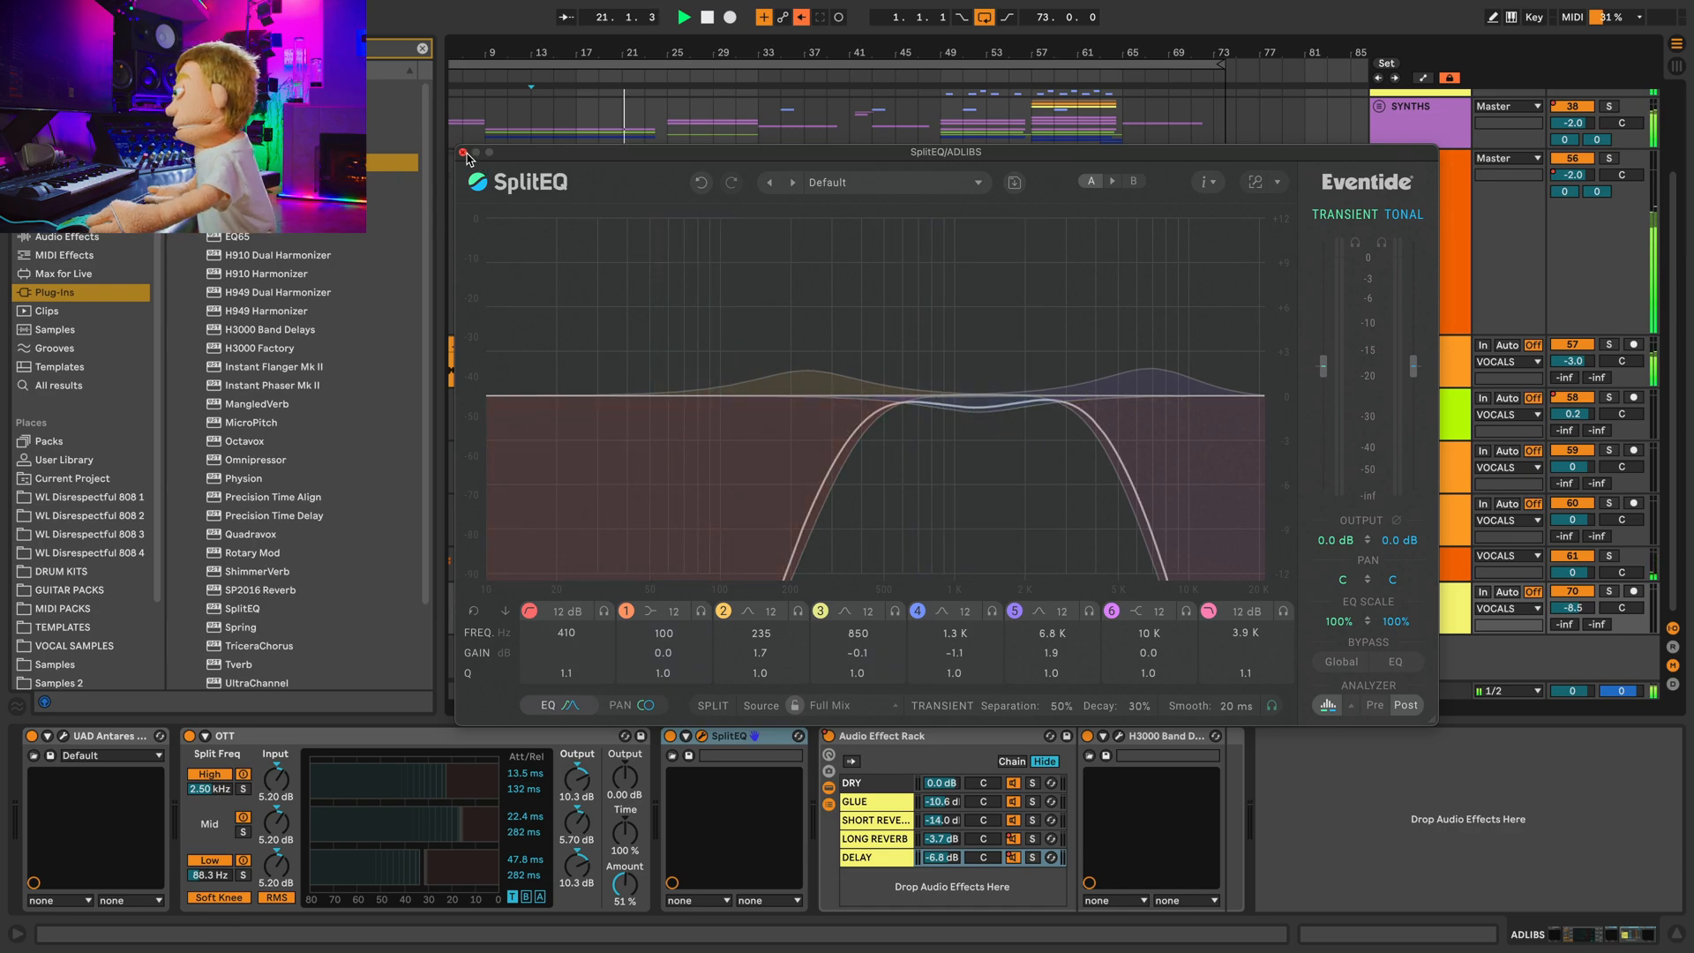
{"action": "left_click", "coordinate": [464, 153]}
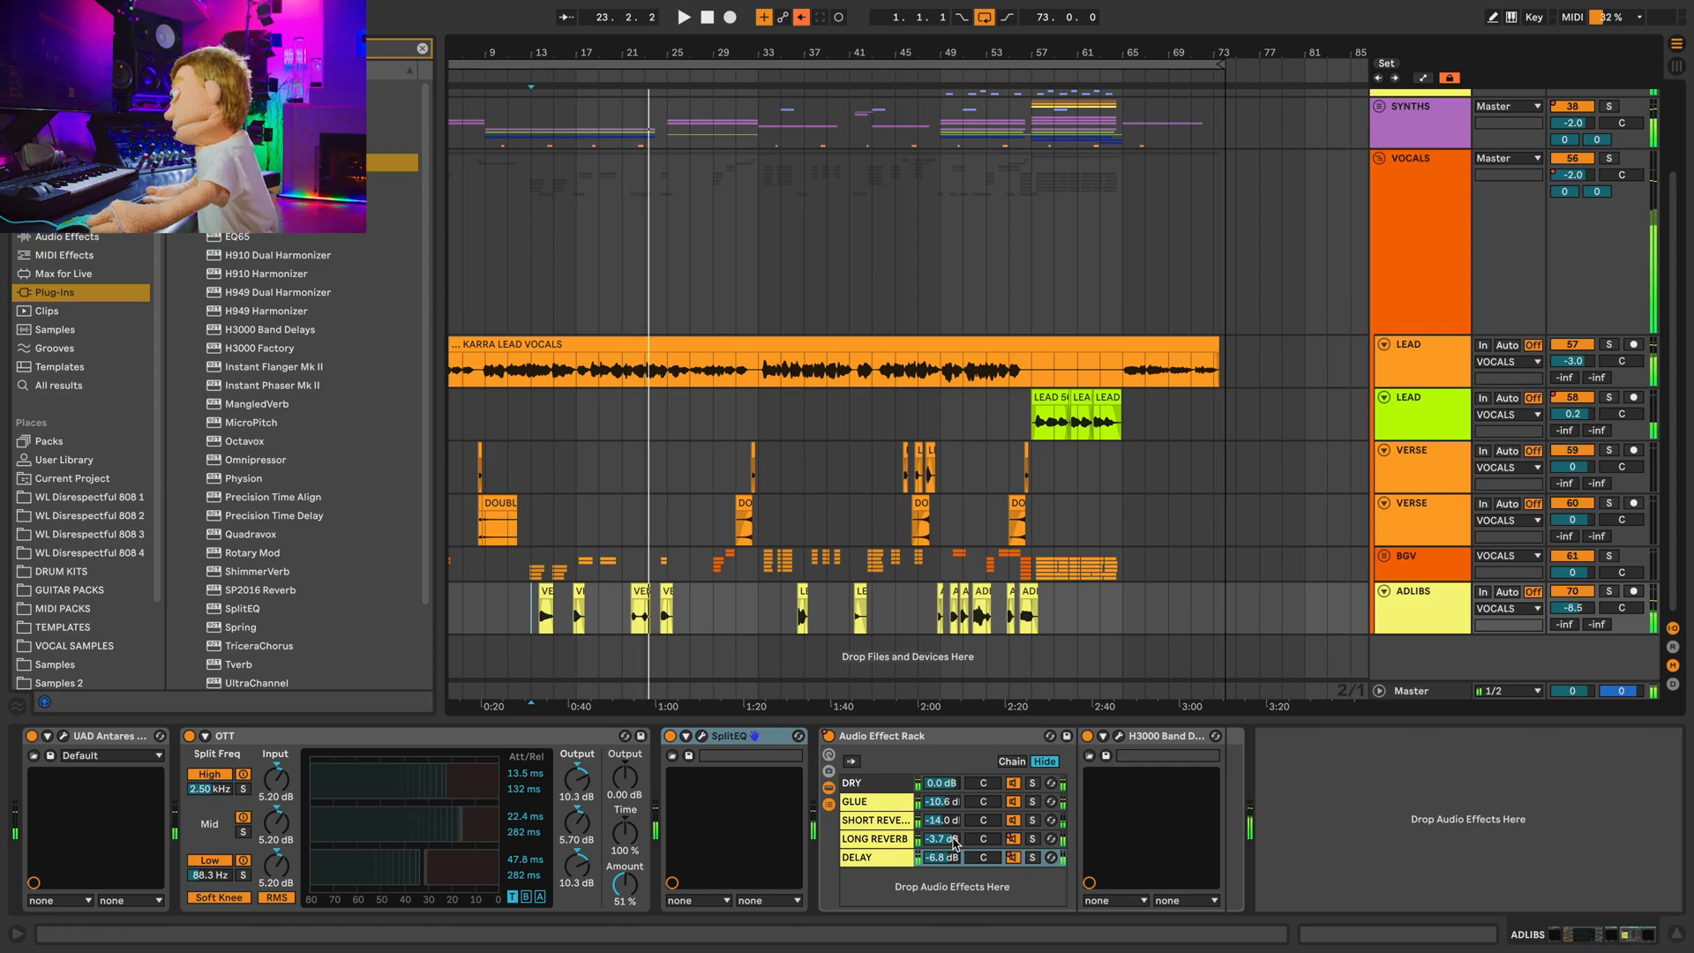
Raise the ADLIBS rack's DELAY chain to -4.3 dB, and set the LONG REVERB chain's Blackhole to 77 ms predelay, feedback 14 and resonance 7.
{"action": "left_click_drag", "start_coordinate": [942, 857], "coordinate": [942, 811]}
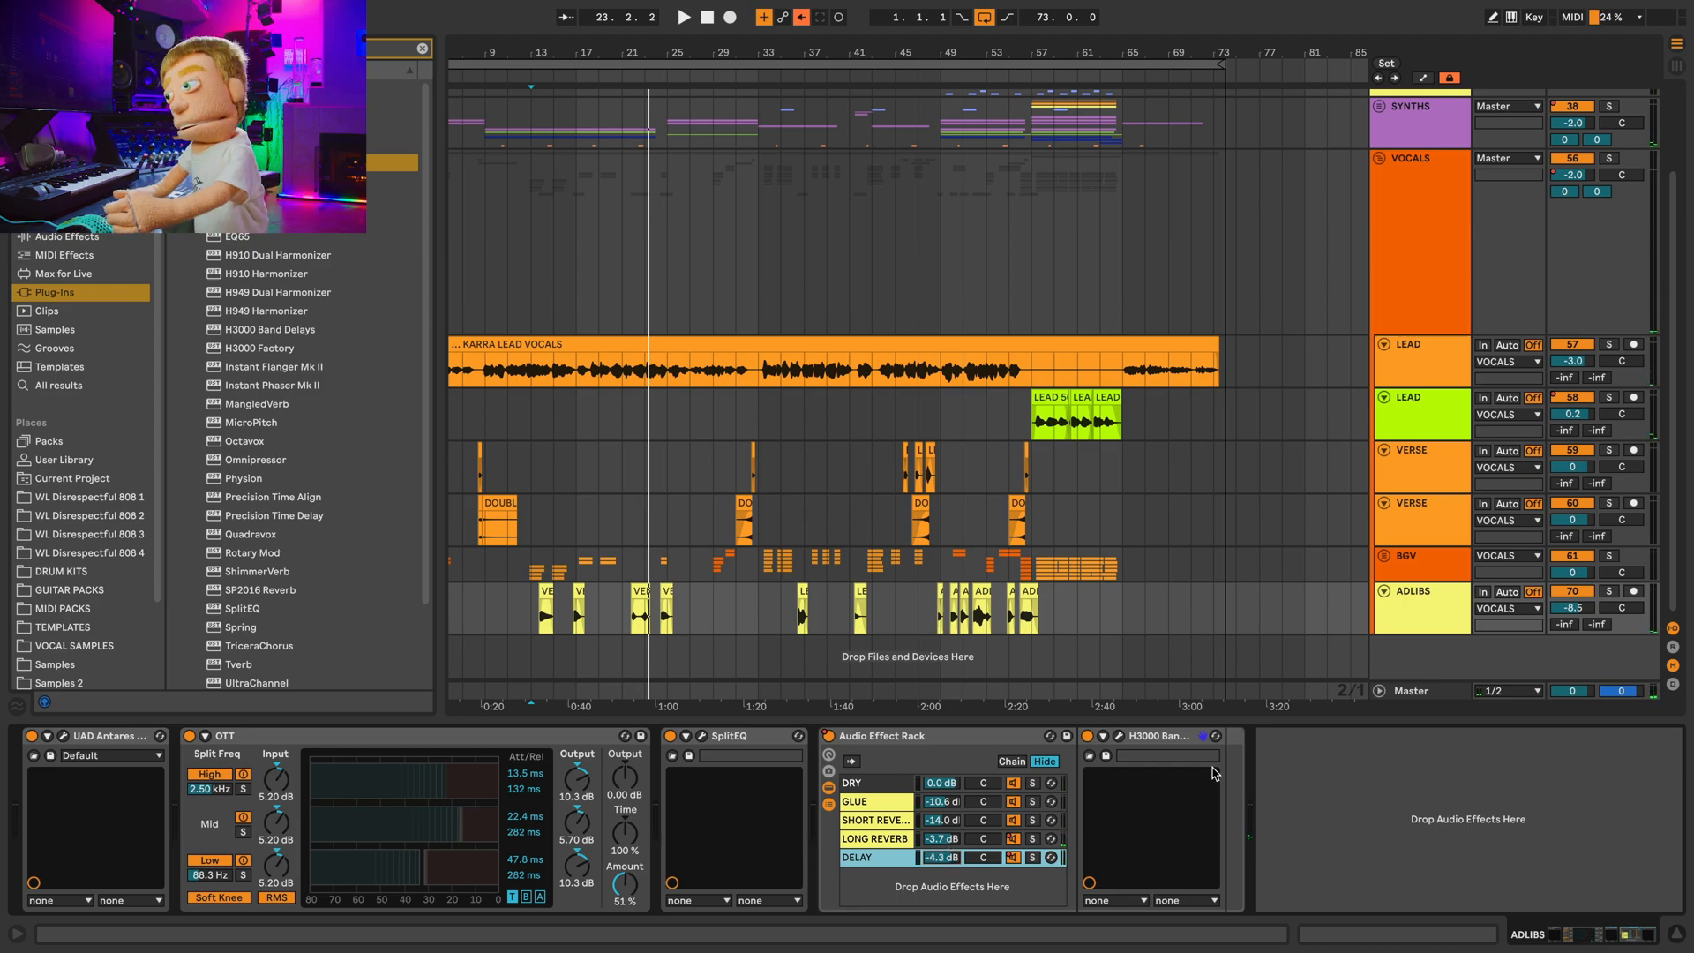
{"action": "left_click", "coordinate": [887, 839]}
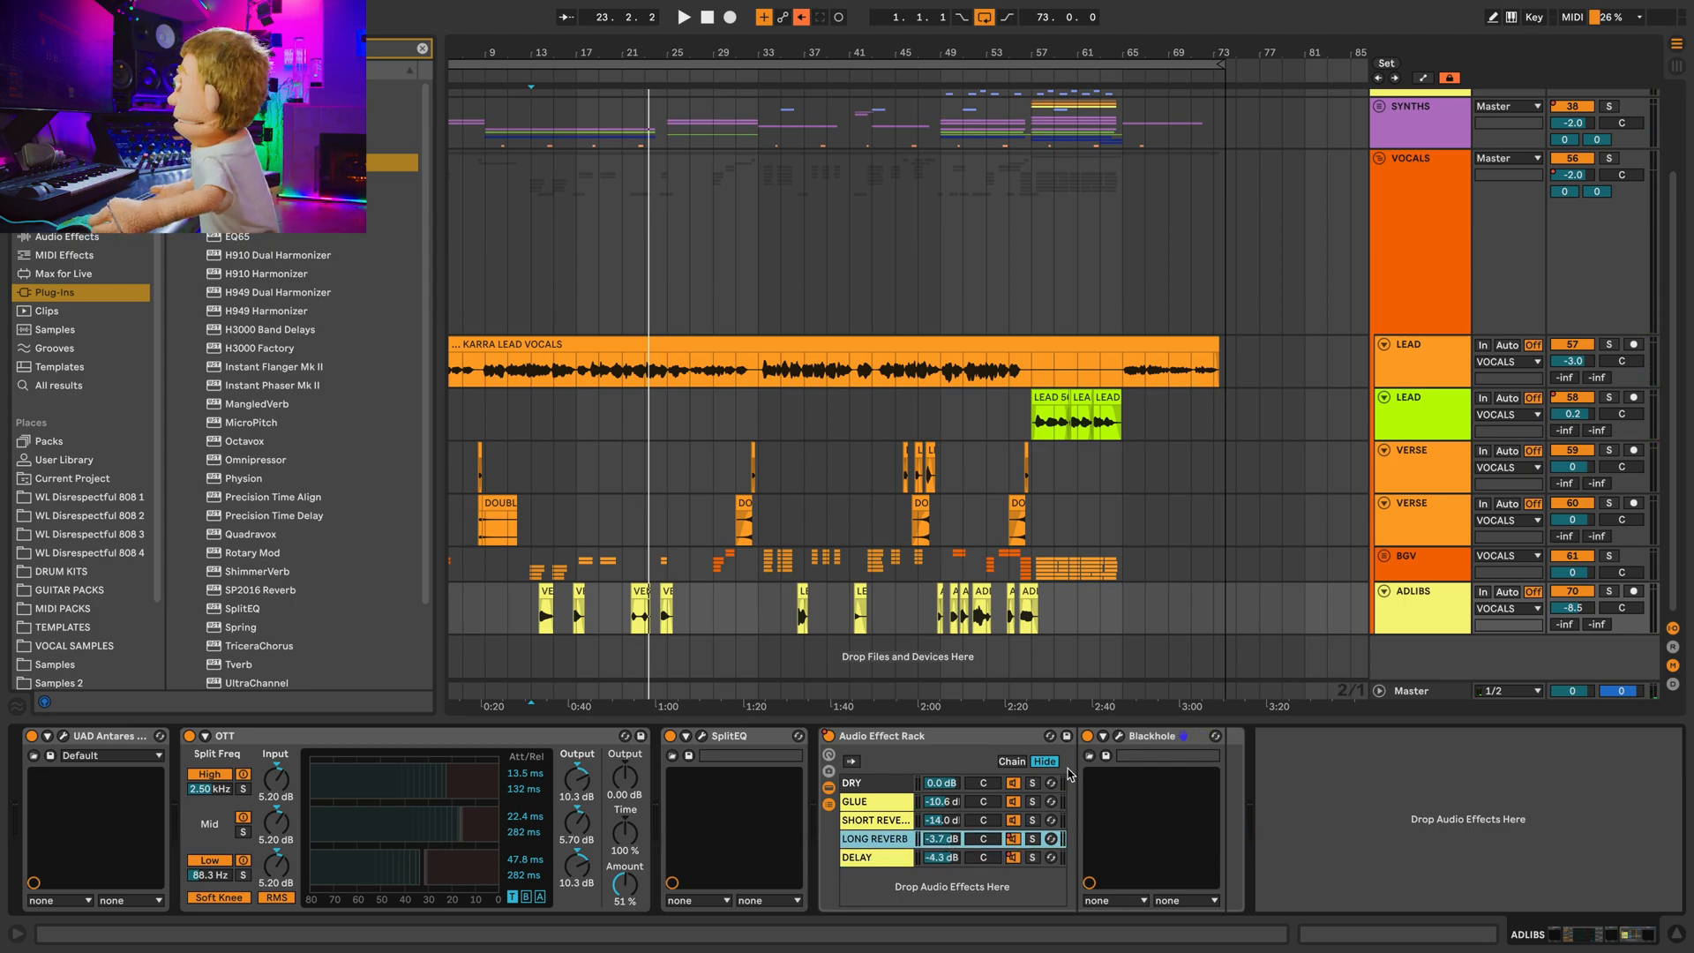
{"action": "left_click", "coordinate": [1119, 736]}
{"action": "left_click_drag", "start_coordinate": [475, 308], "coordinate": [475, 306]}
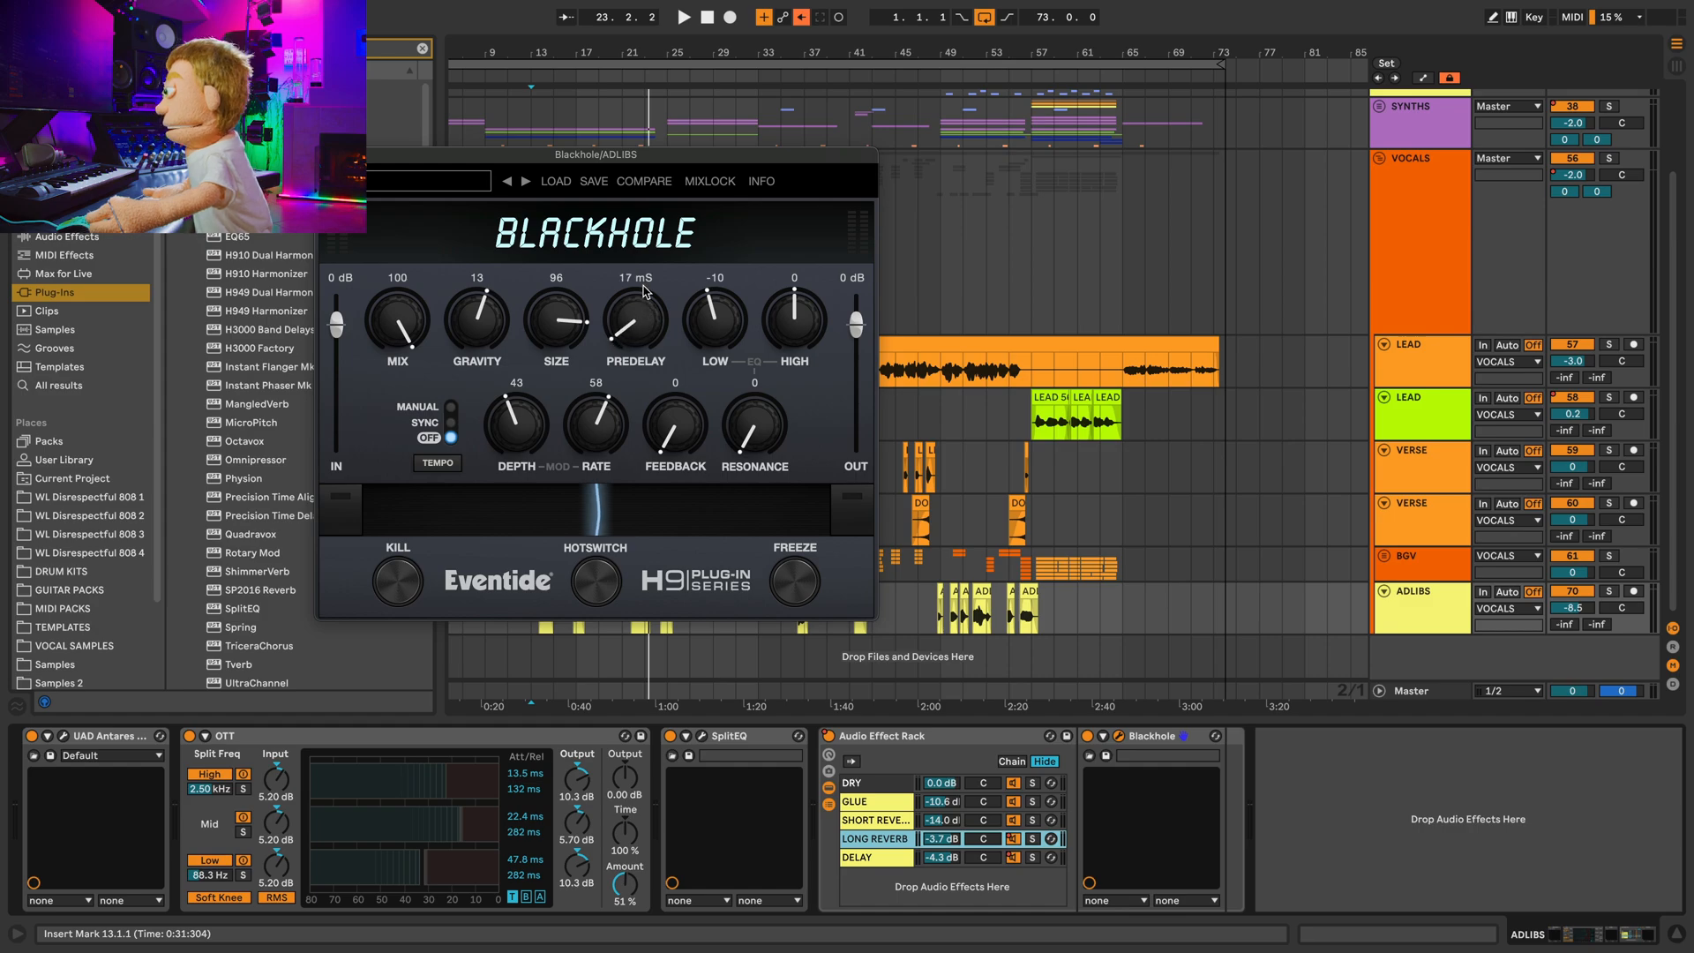
{"action": "key", "text": "space"}
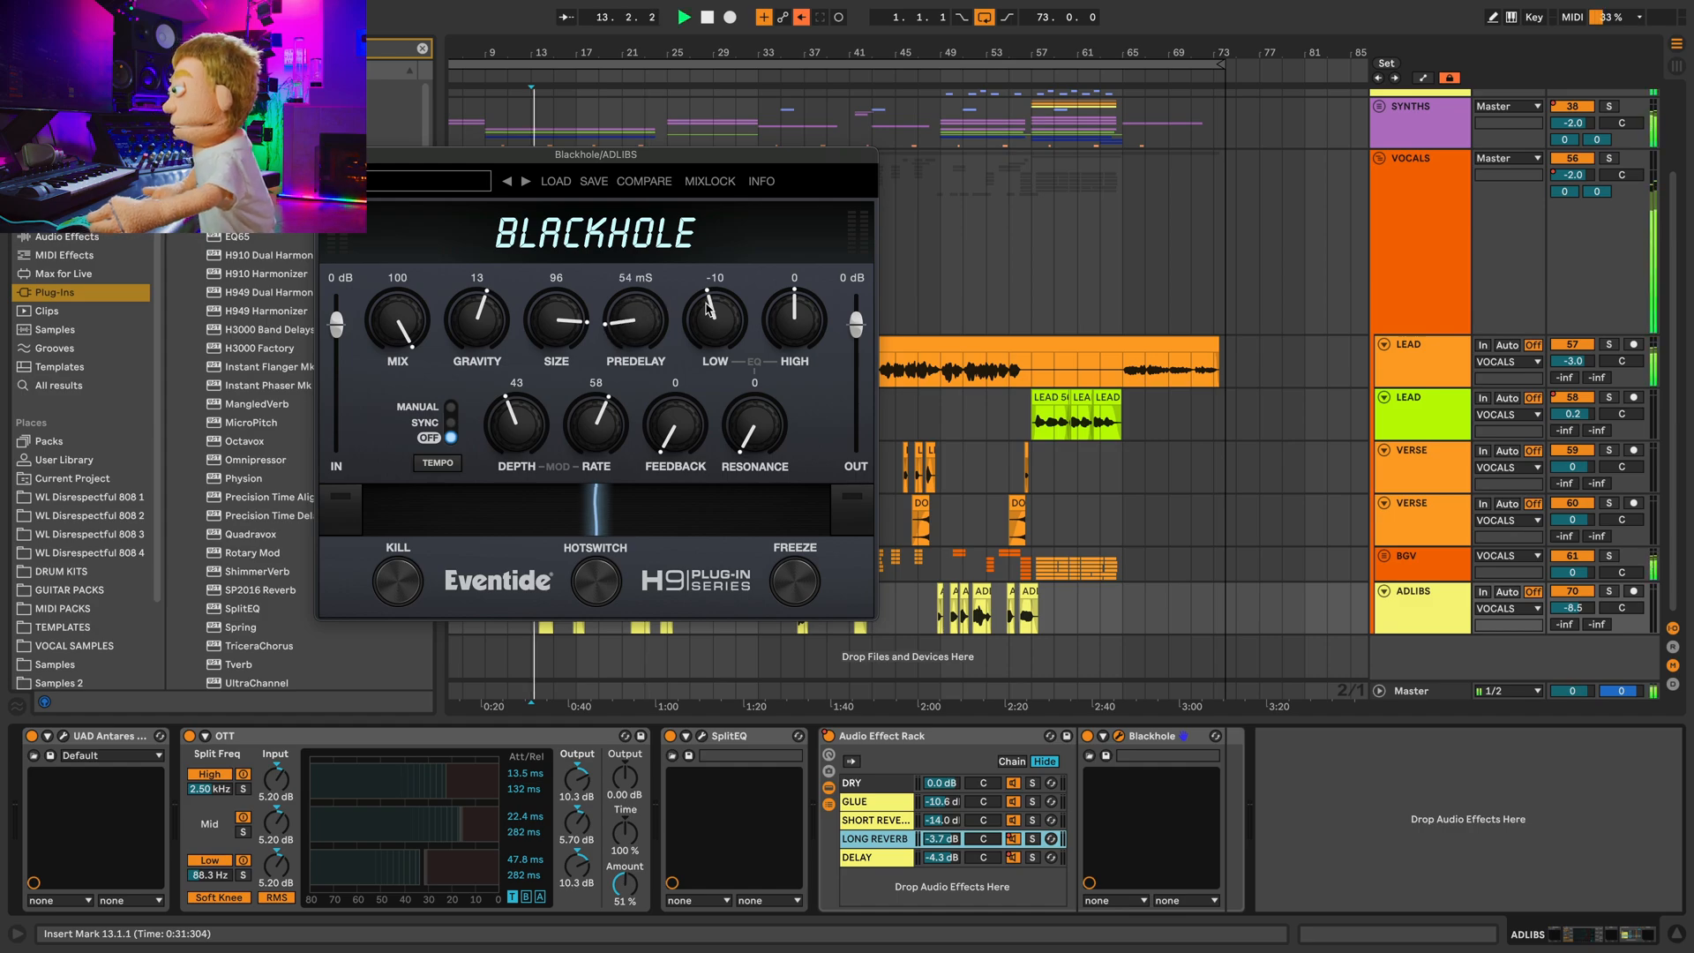
{"action": "left_click_drag", "start_coordinate": [630, 308], "coordinate": [261, 236]}
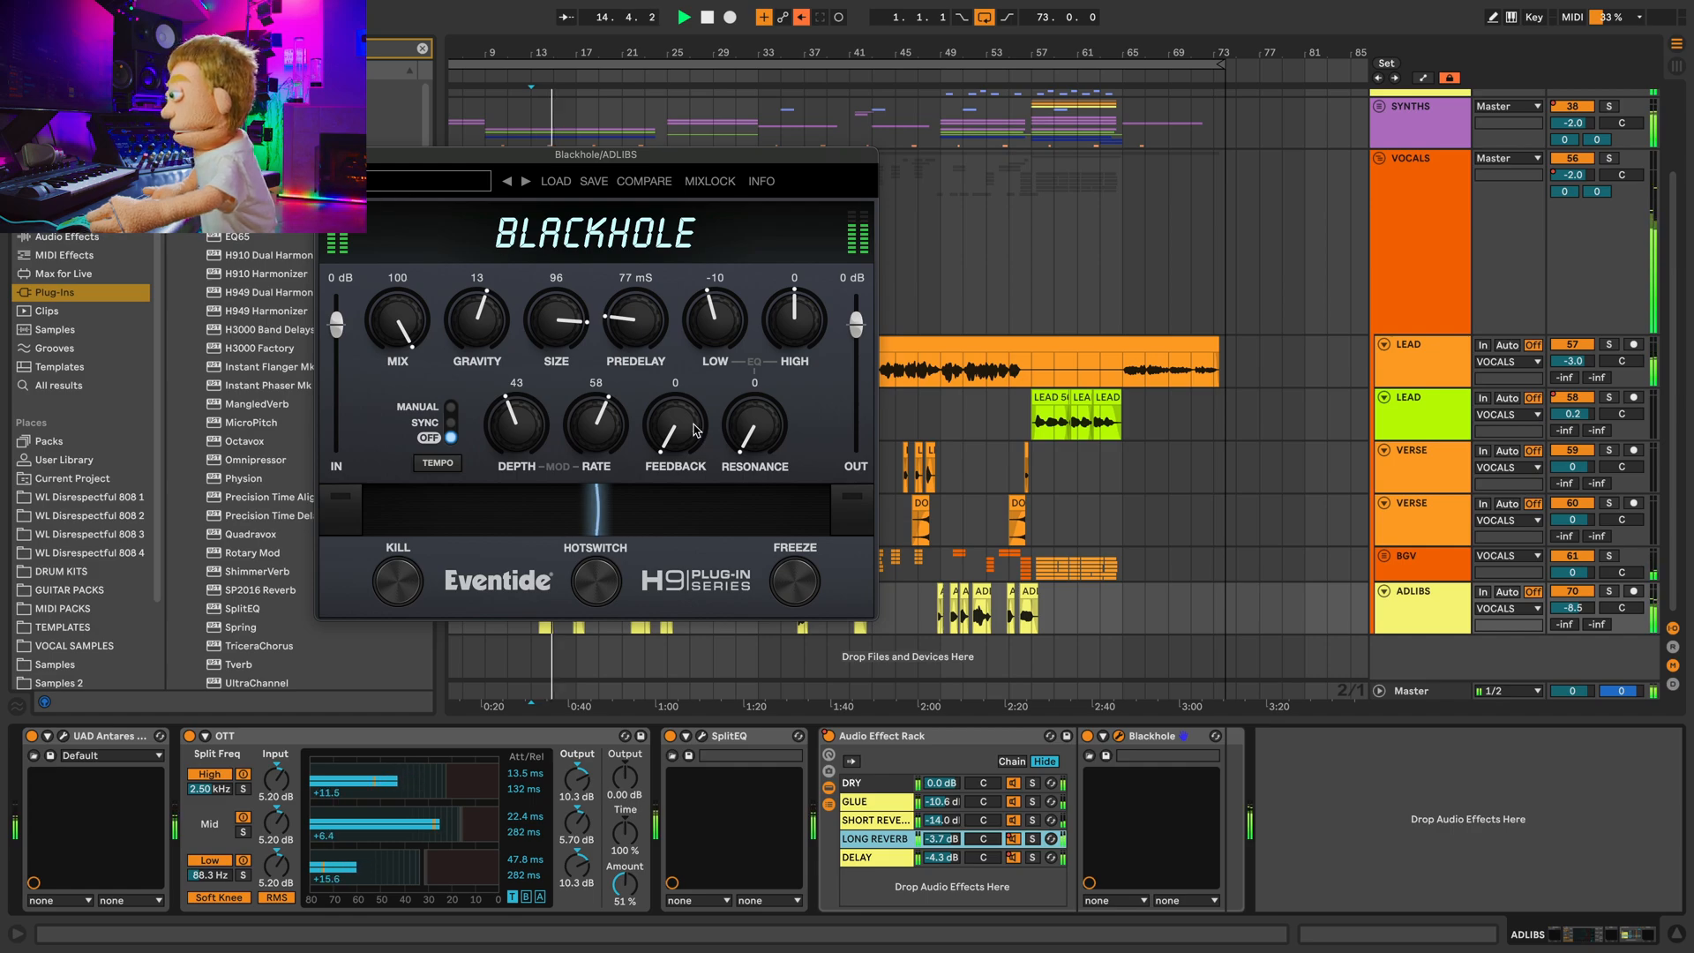
{"action": "left_click_drag", "start_coordinate": [697, 431], "coordinate": [680, 408]}
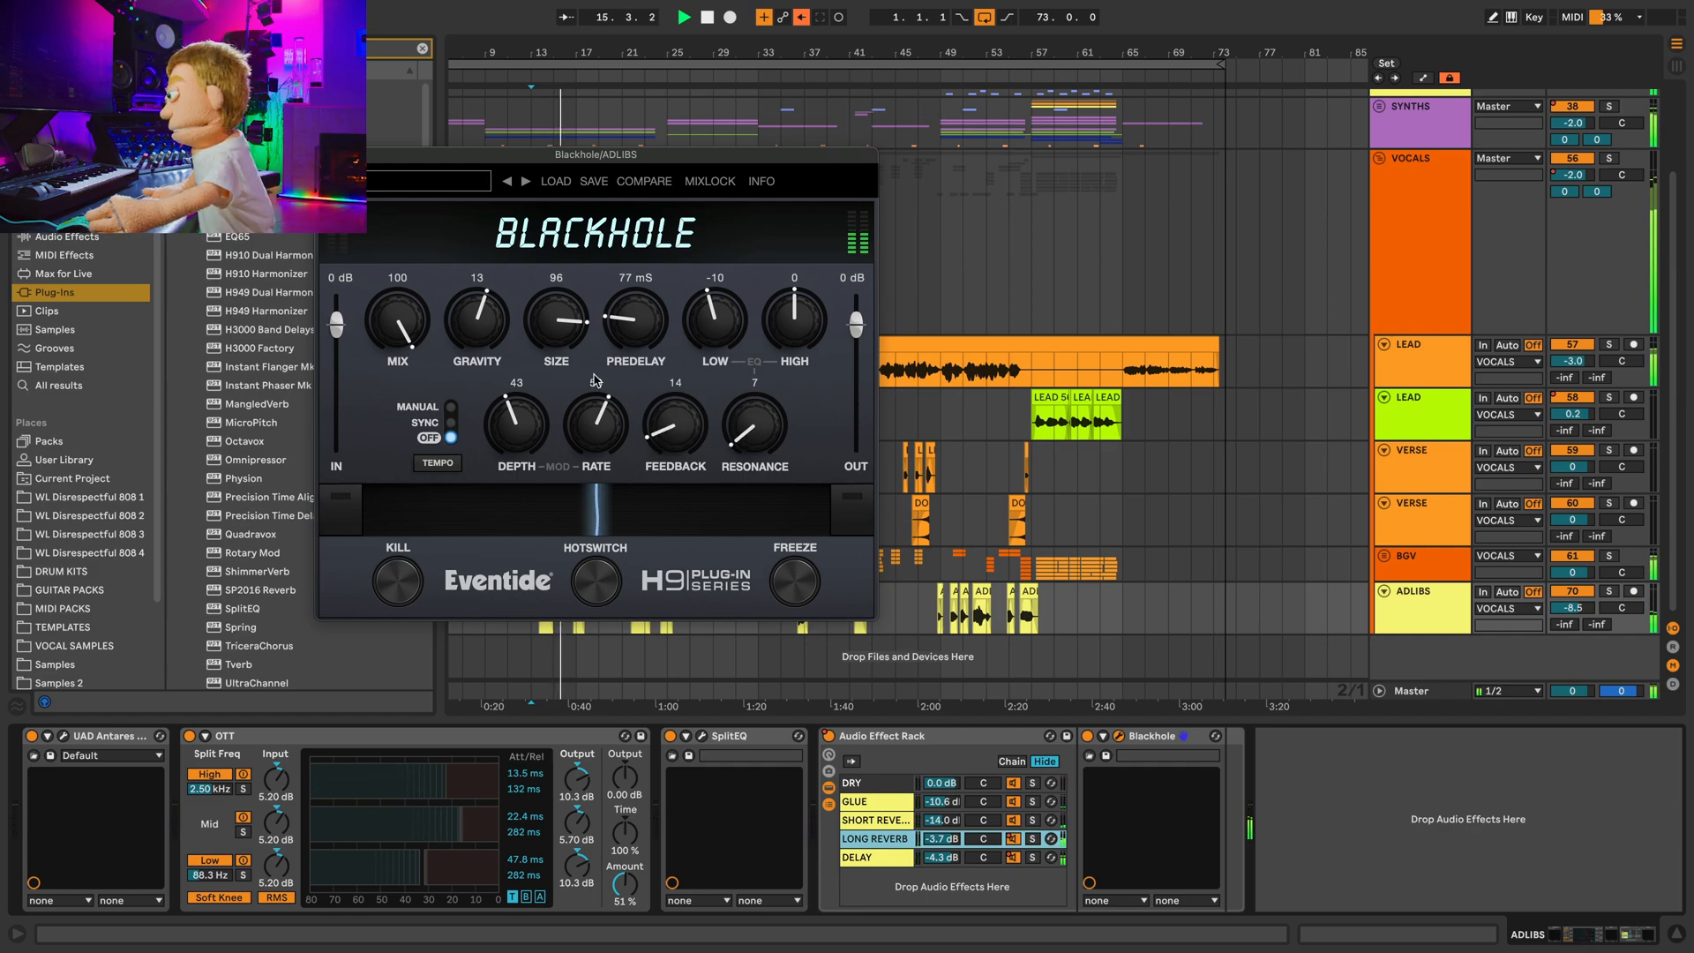
{"action": "left_click", "coordinate": [330, 154]}
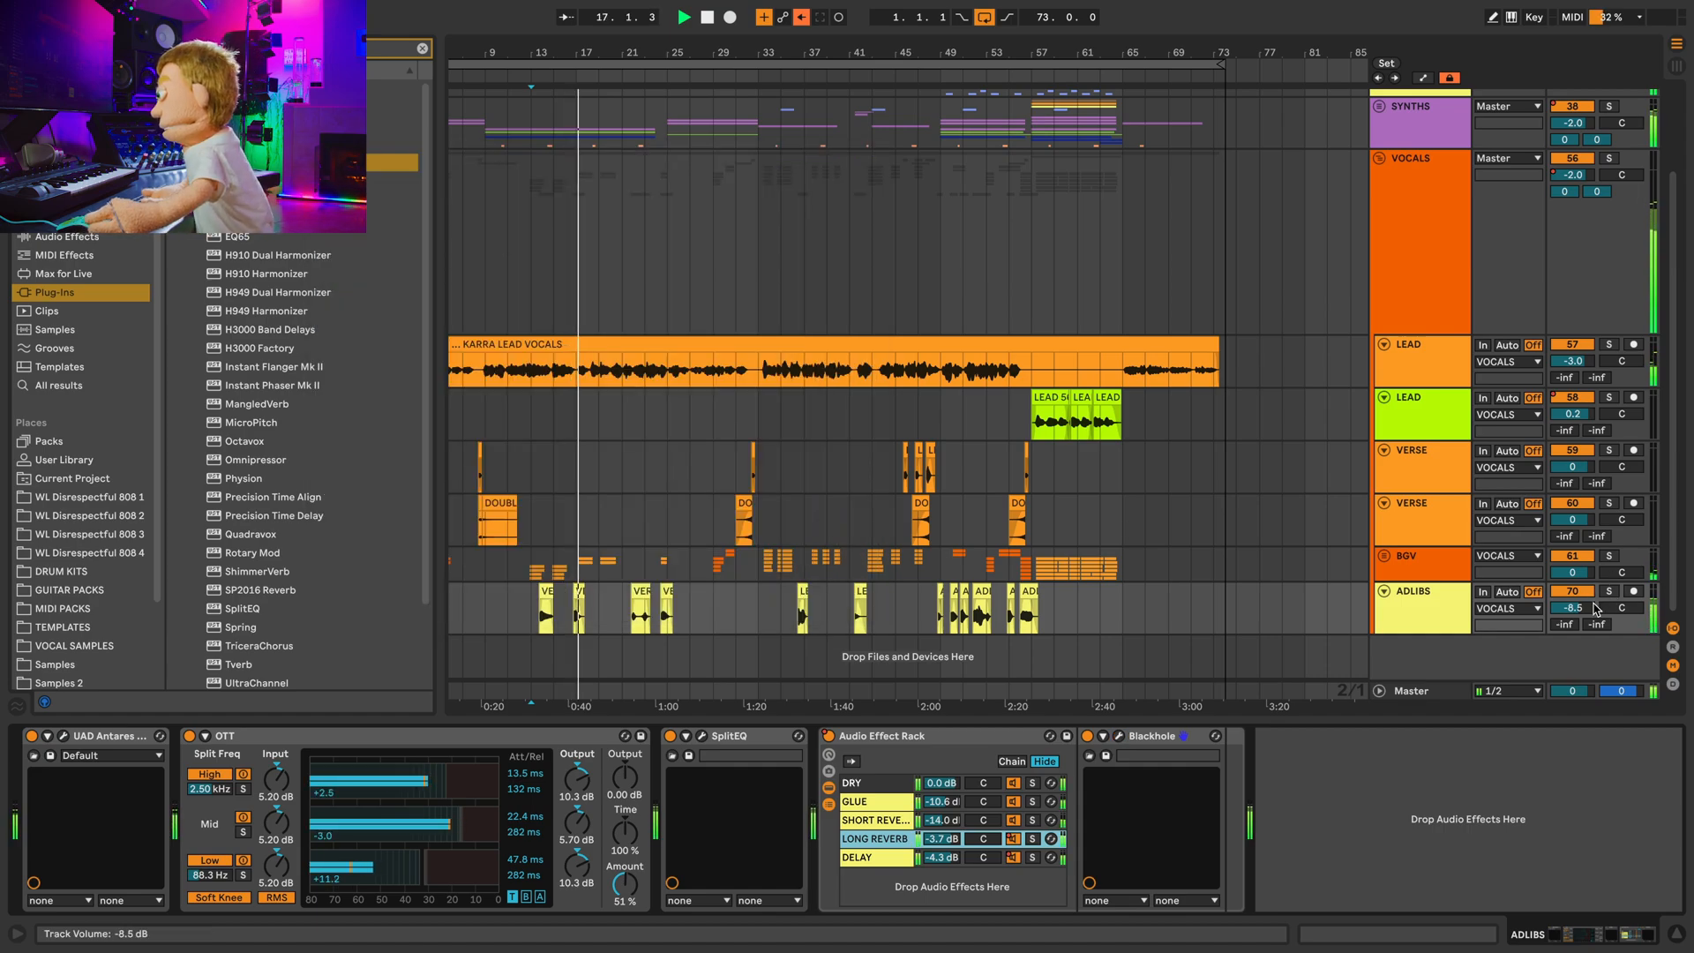
Set the ADLIBS track volume to -9.6 dB and add Eventide CrushStation on a new chain in its Audio Effect Rack.
{"action": "left_click_drag", "start_coordinate": [1572, 608], "coordinate": [1572, 617]}
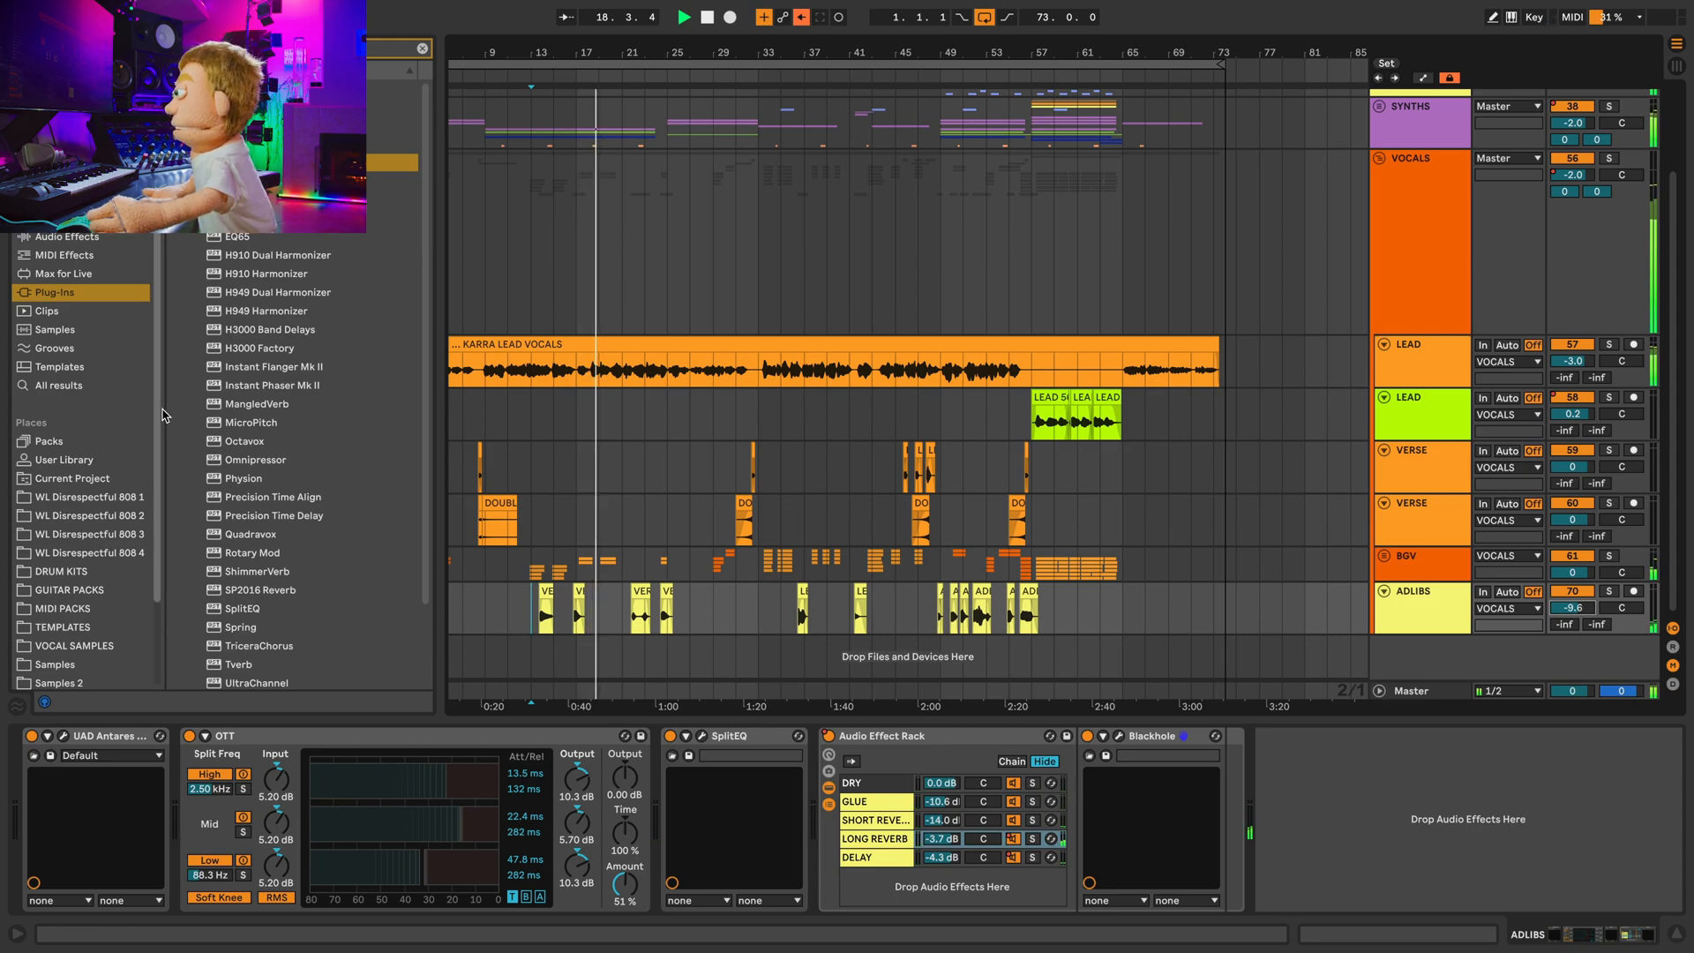
{"action": "scroll", "coordinate": [306, 356], "scroll_direction": "down", "scroll_amount": 3}
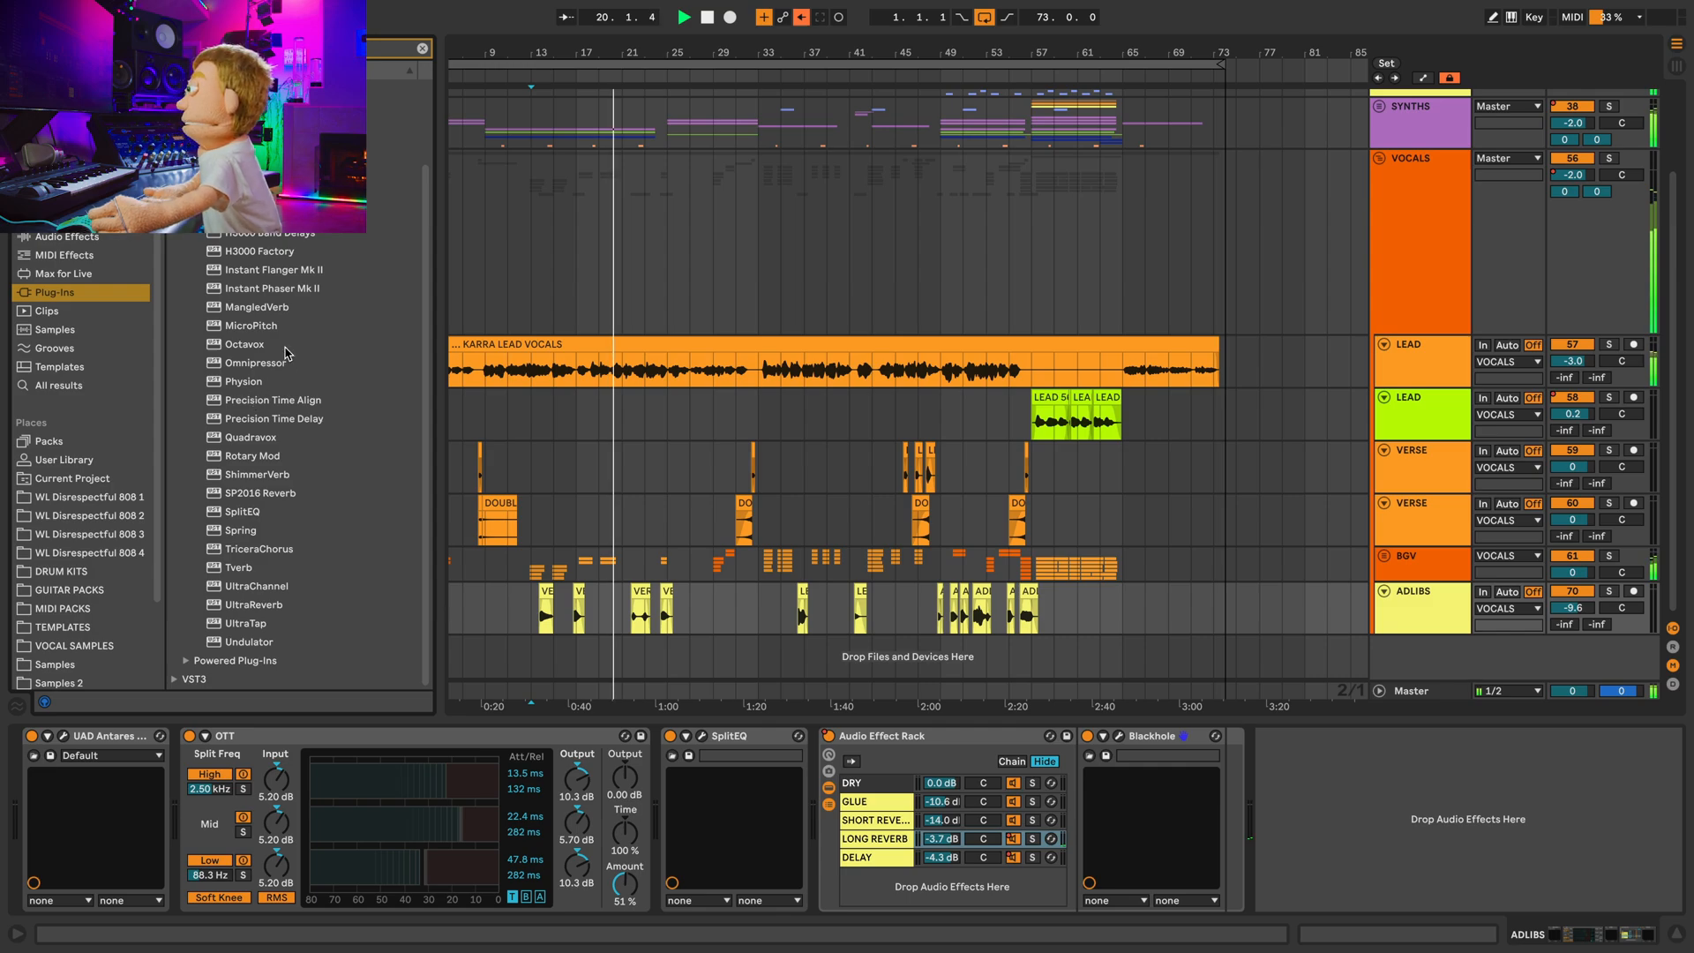
{"action": "scroll", "coordinate": [283, 353], "scroll_direction": "up", "scroll_amount": 1}
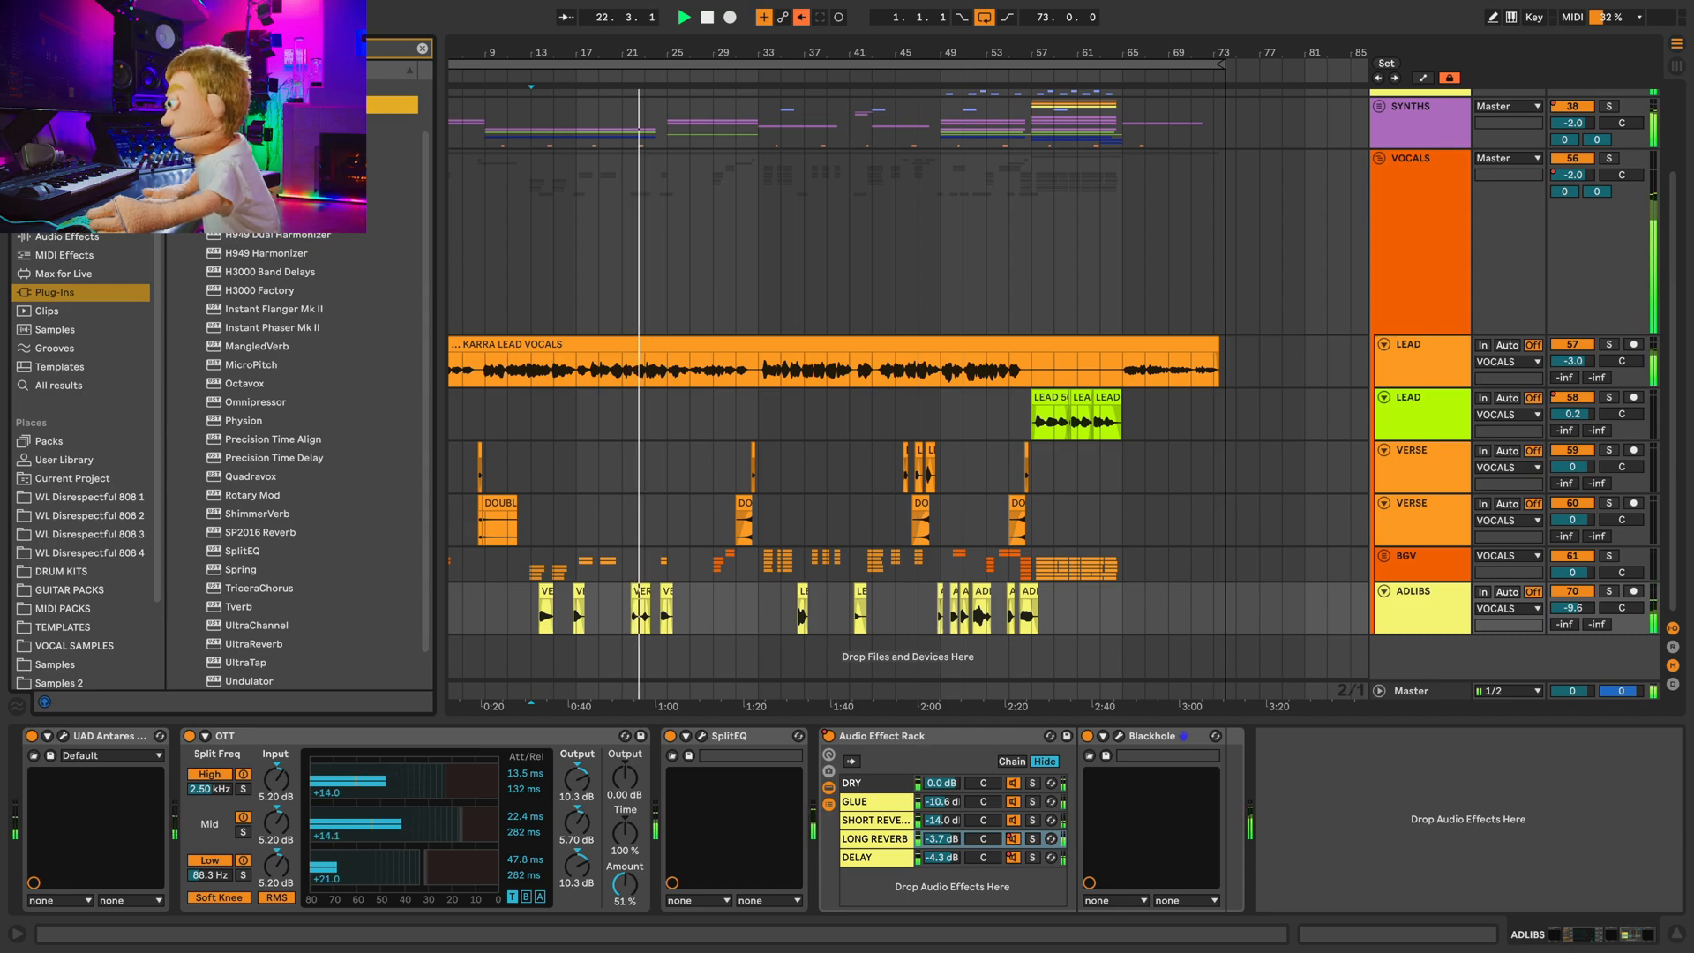
{"action": "key", "text": "space"}
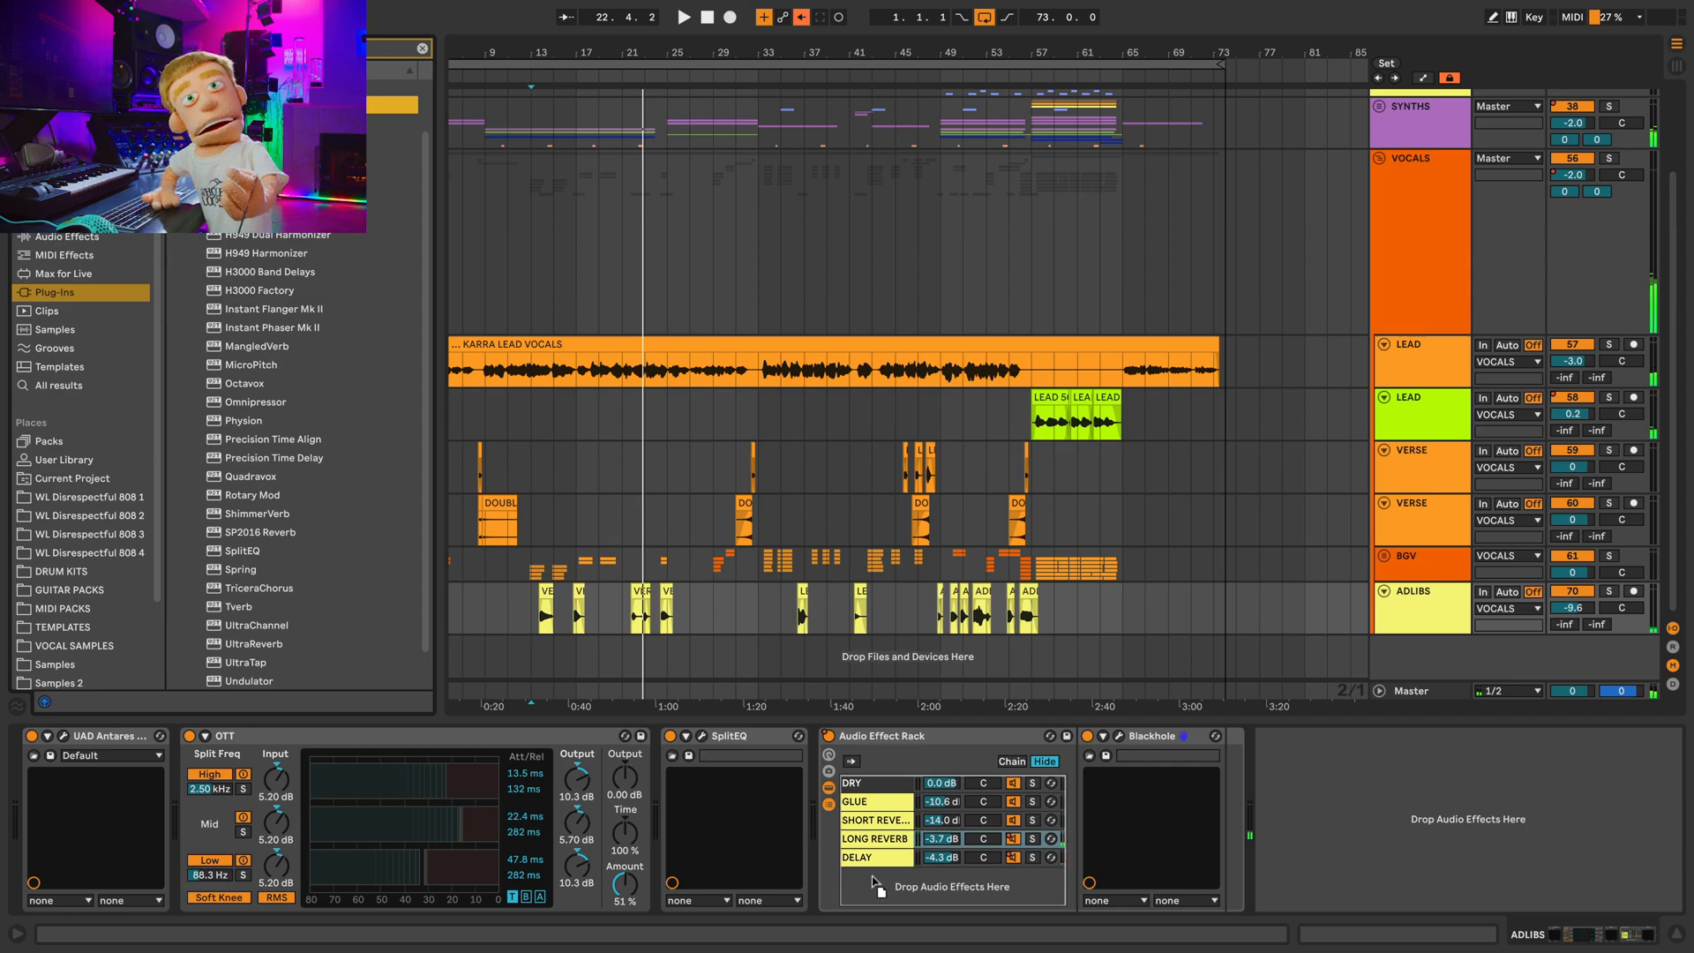
{"action": "left_click_drag", "start_coordinate": [875, 894], "coordinate": [881, 886]}
{"action": "left_click", "coordinate": [1119, 735]}
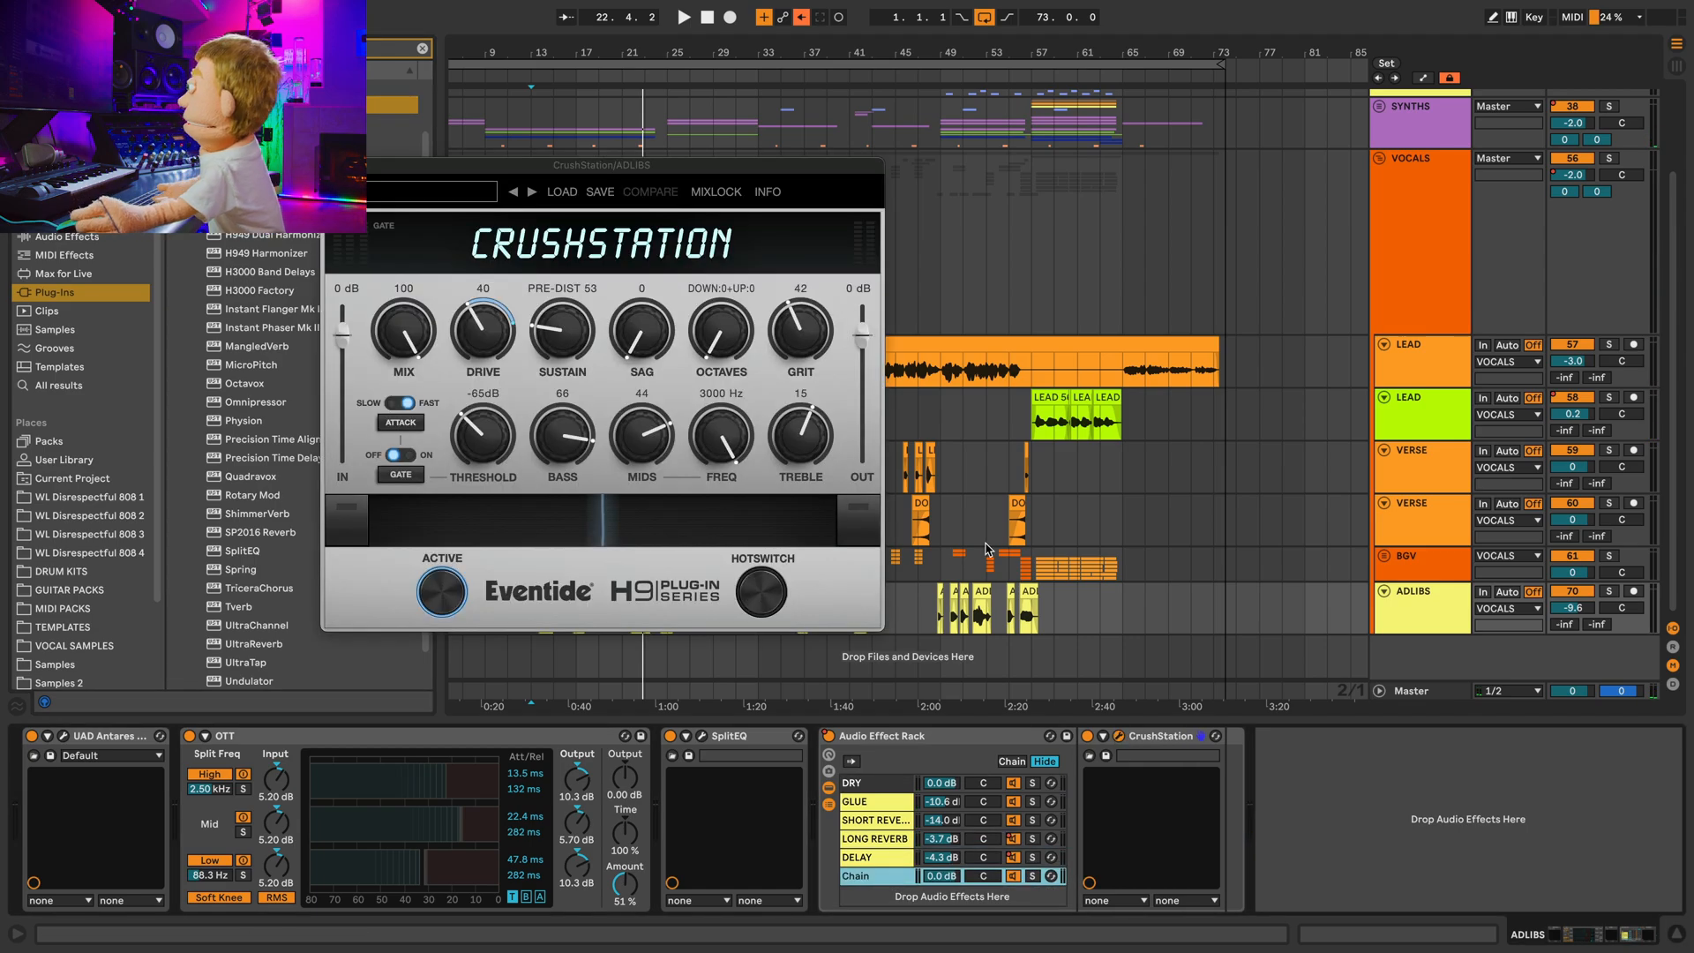
{"action": "left_click_drag", "start_coordinate": [649, 182], "coordinate": [731, 90]}
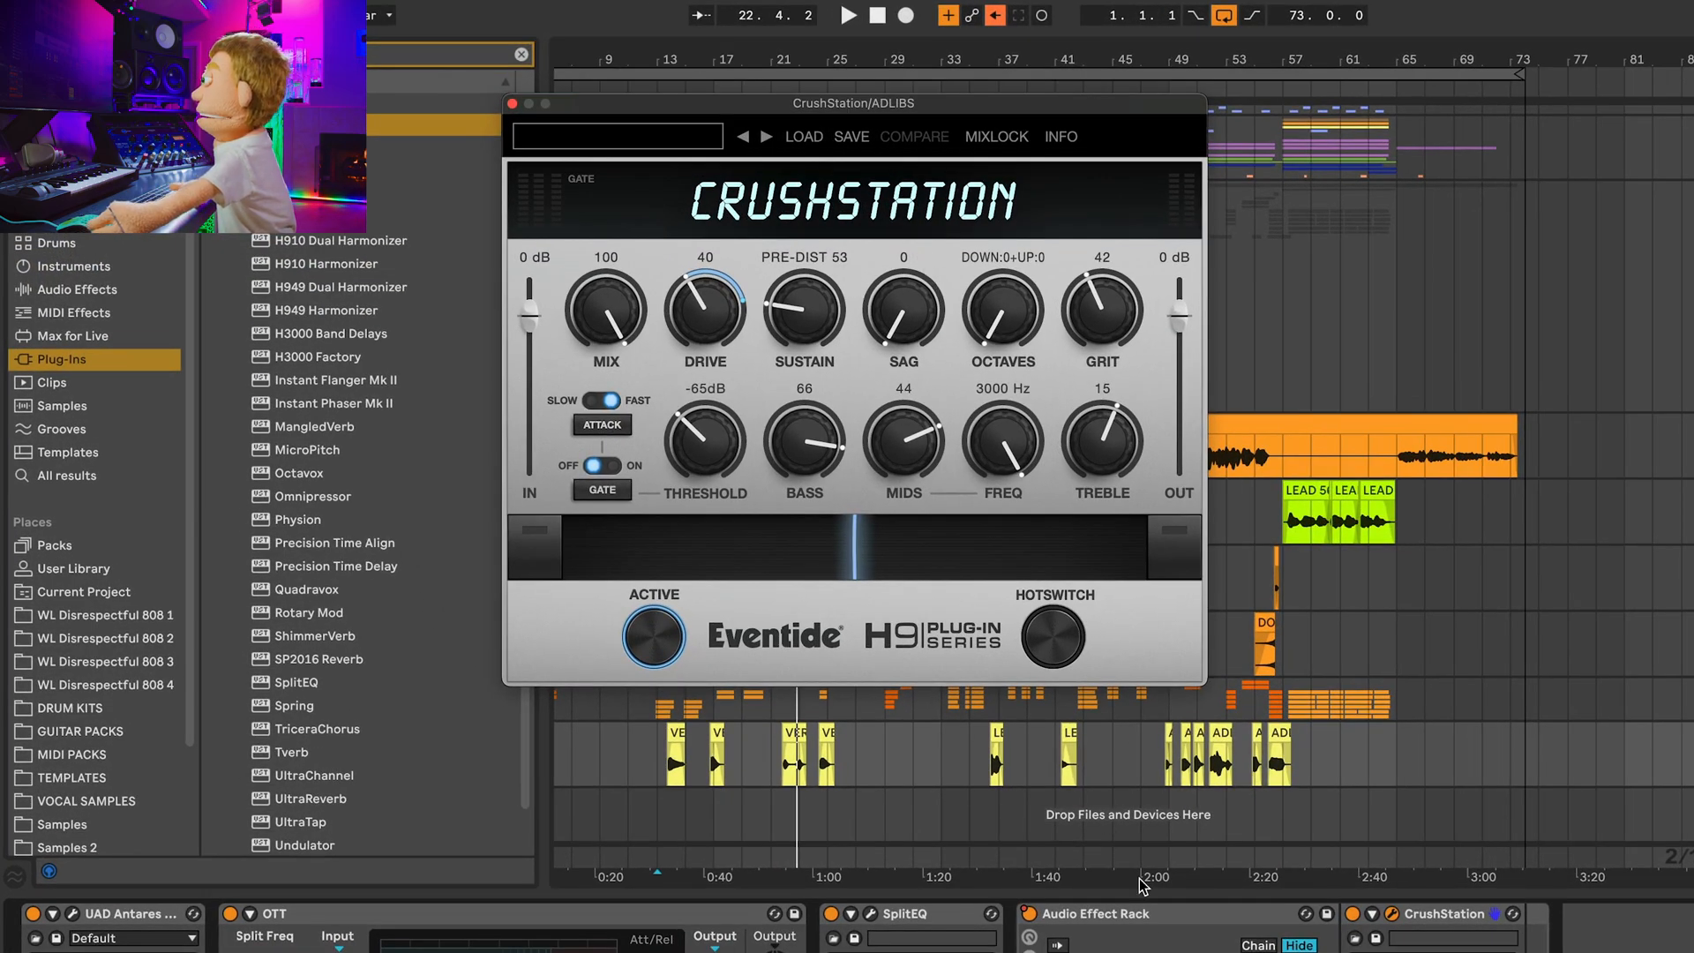
Play the ad-libs and set CrushStation to drive 39, sustain pre-dist 36 and grit 79, with its rack chain at -12.7 dB.
{"action": "key", "text": "space"}
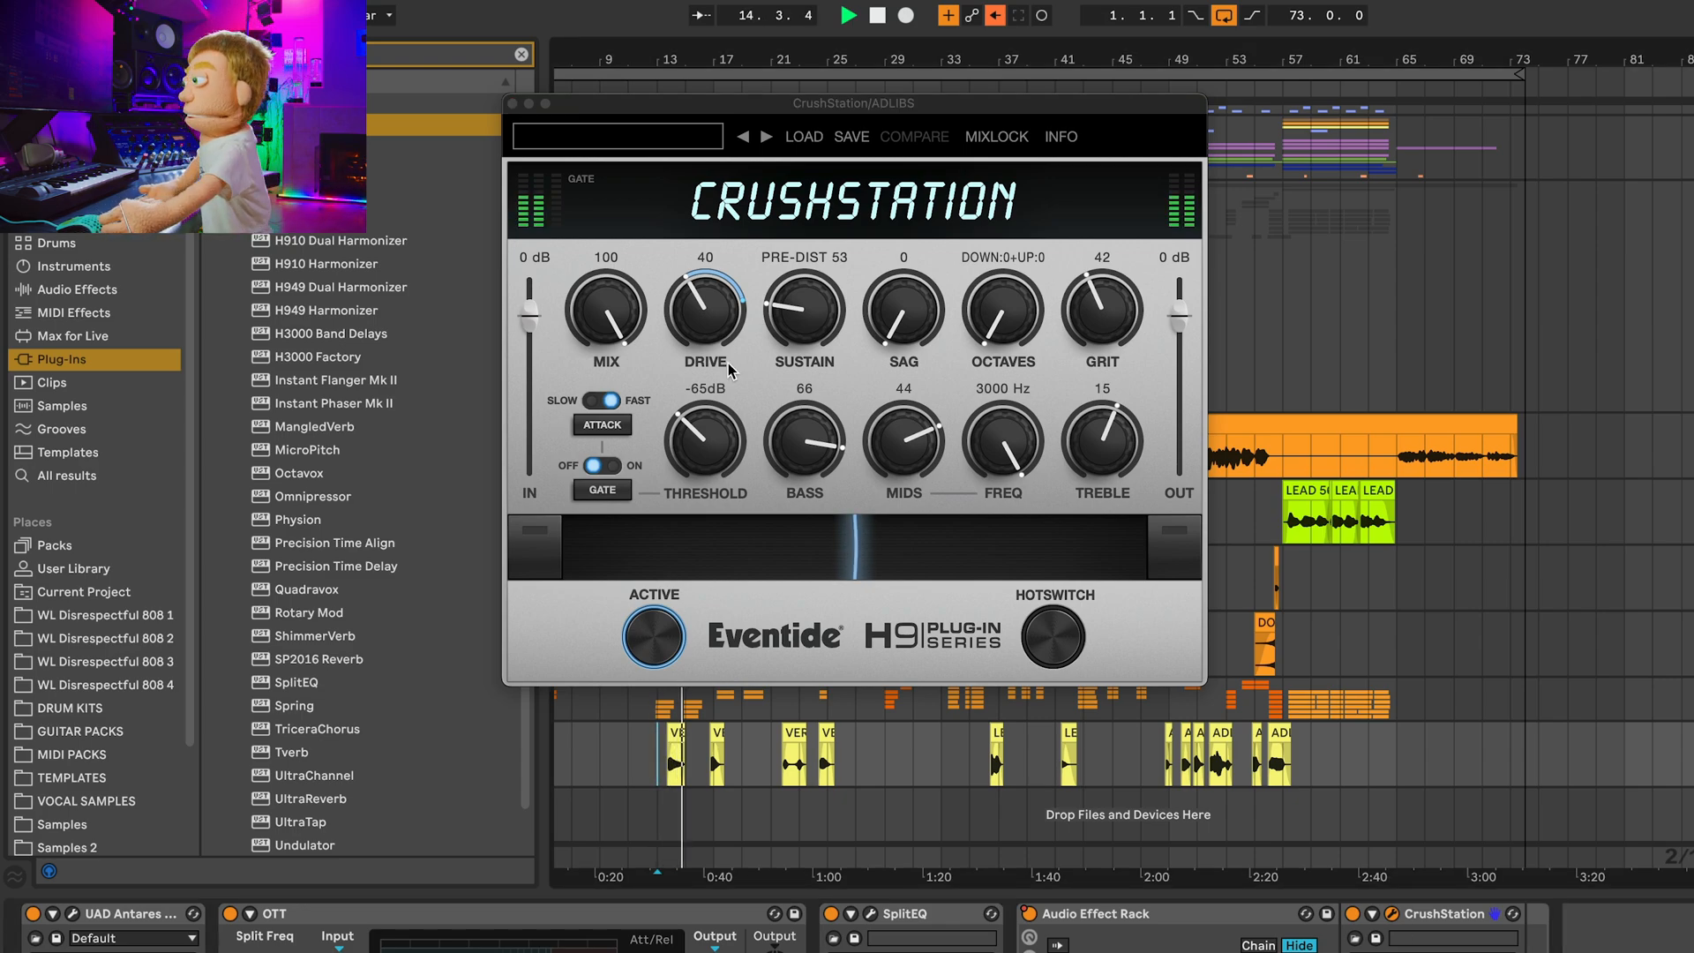
{"action": "left_click_drag", "start_coordinate": [713, 321], "coordinate": [792, 333]}
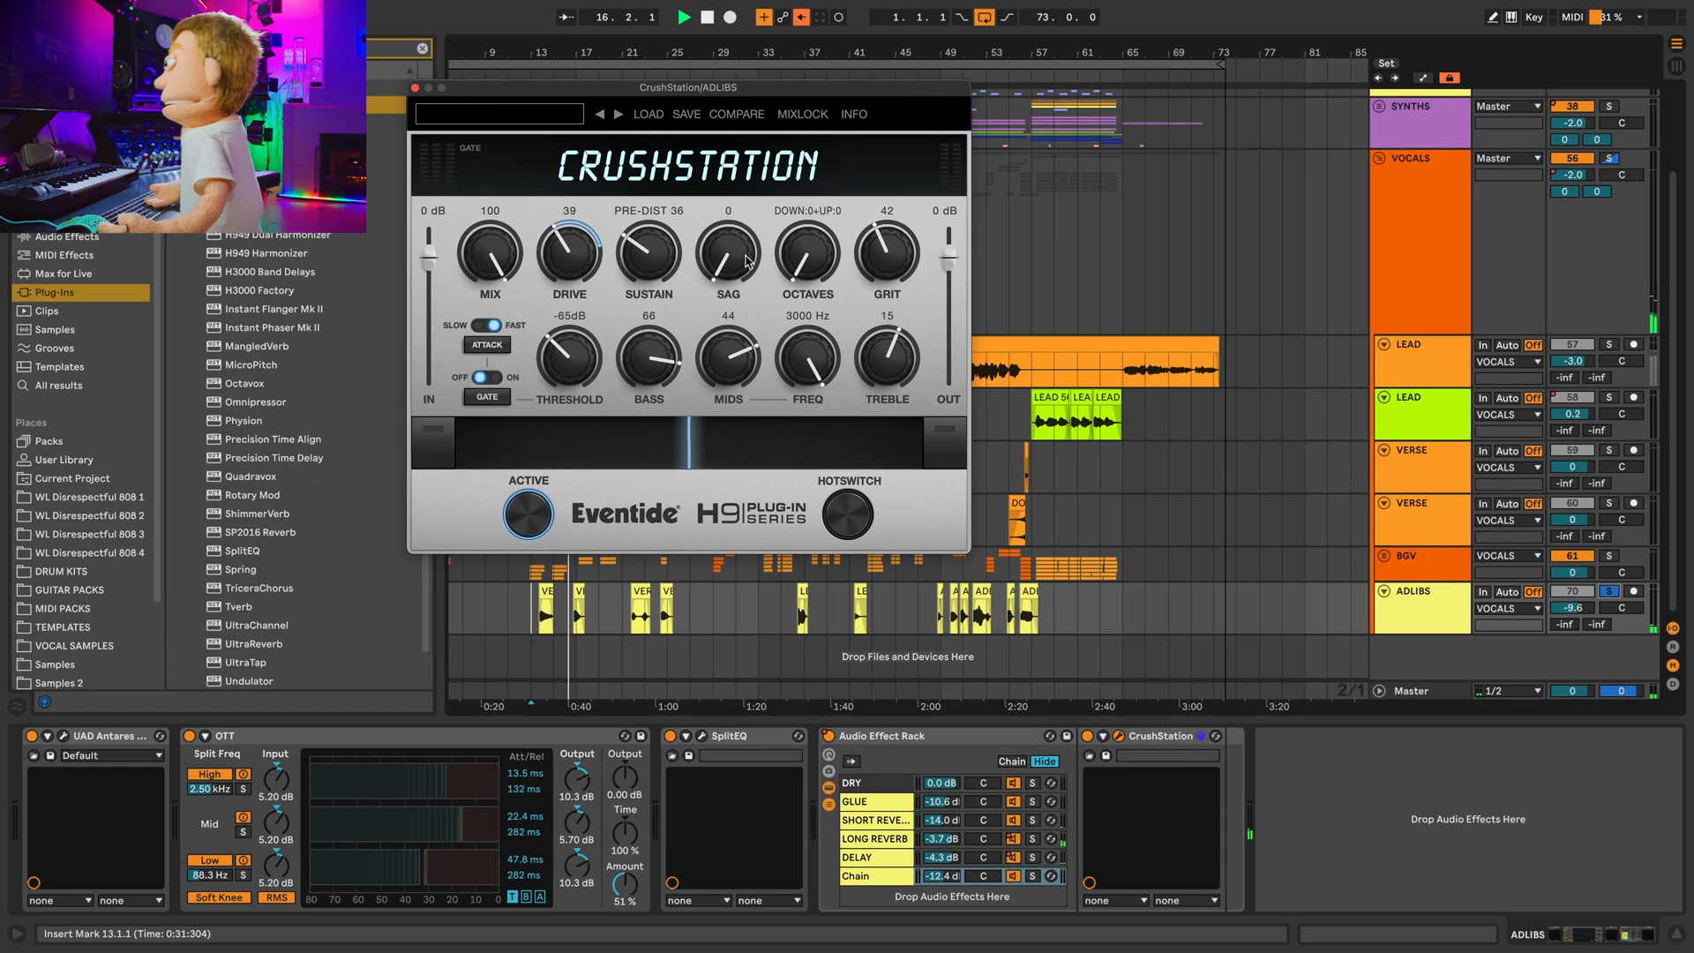
{"action": "left_click_drag", "start_coordinate": [909, 262], "coordinate": [887, 179]}
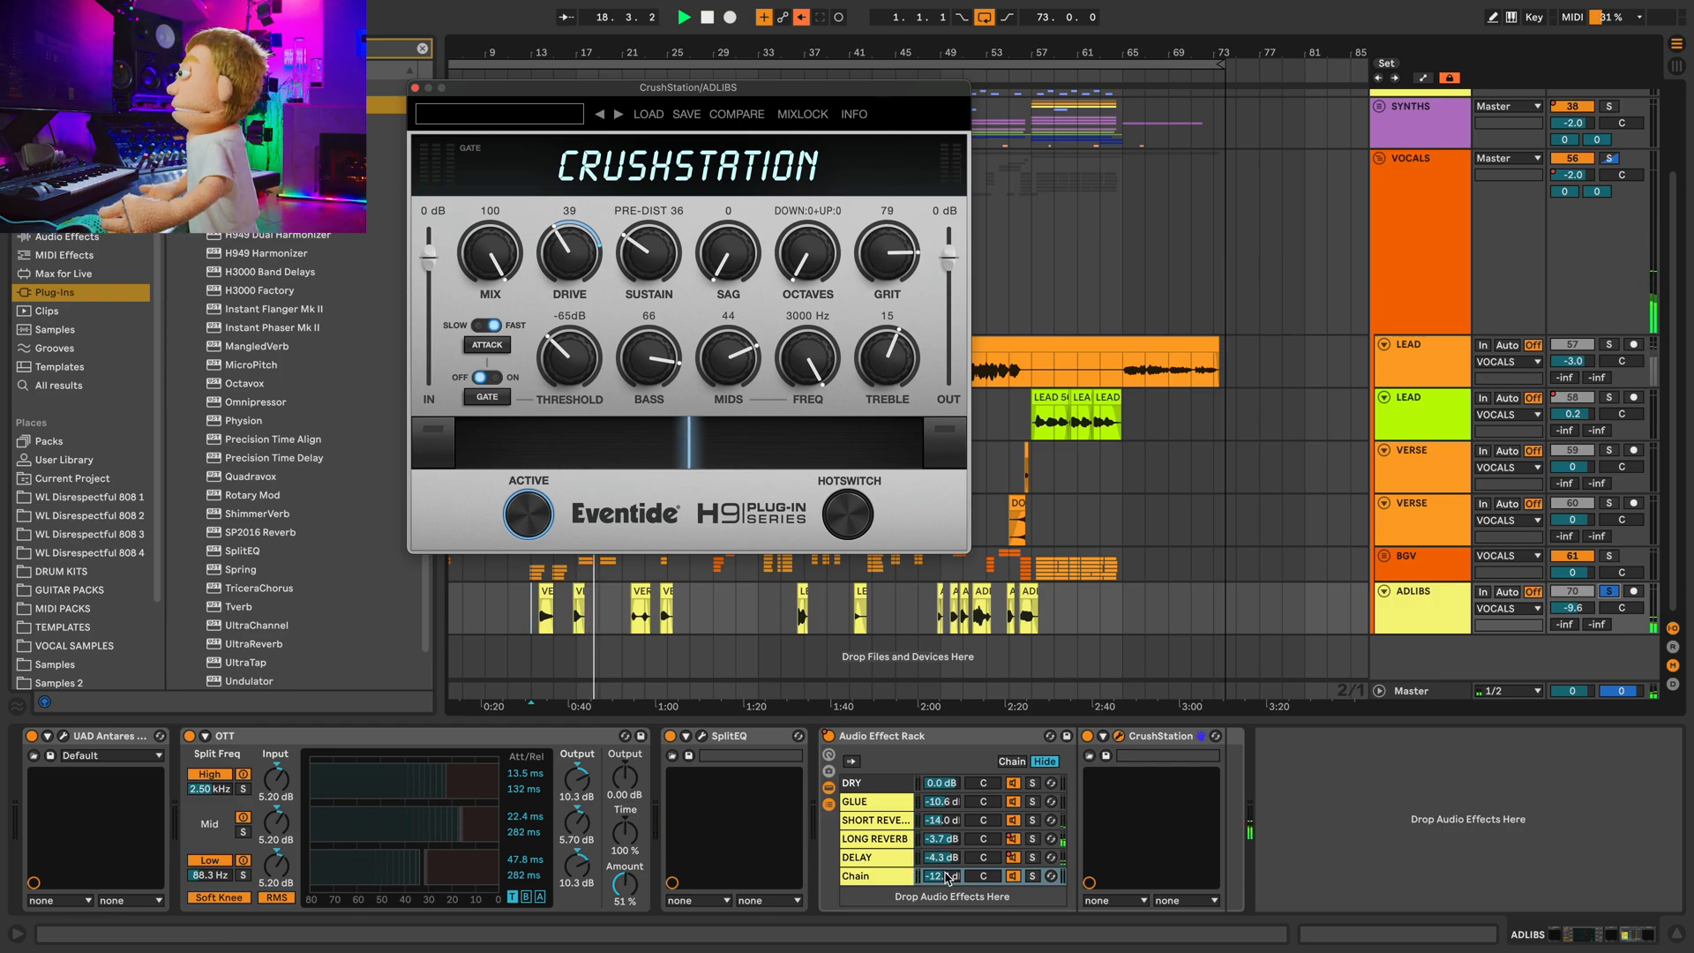
{"action": "left_click", "coordinate": [947, 877]}
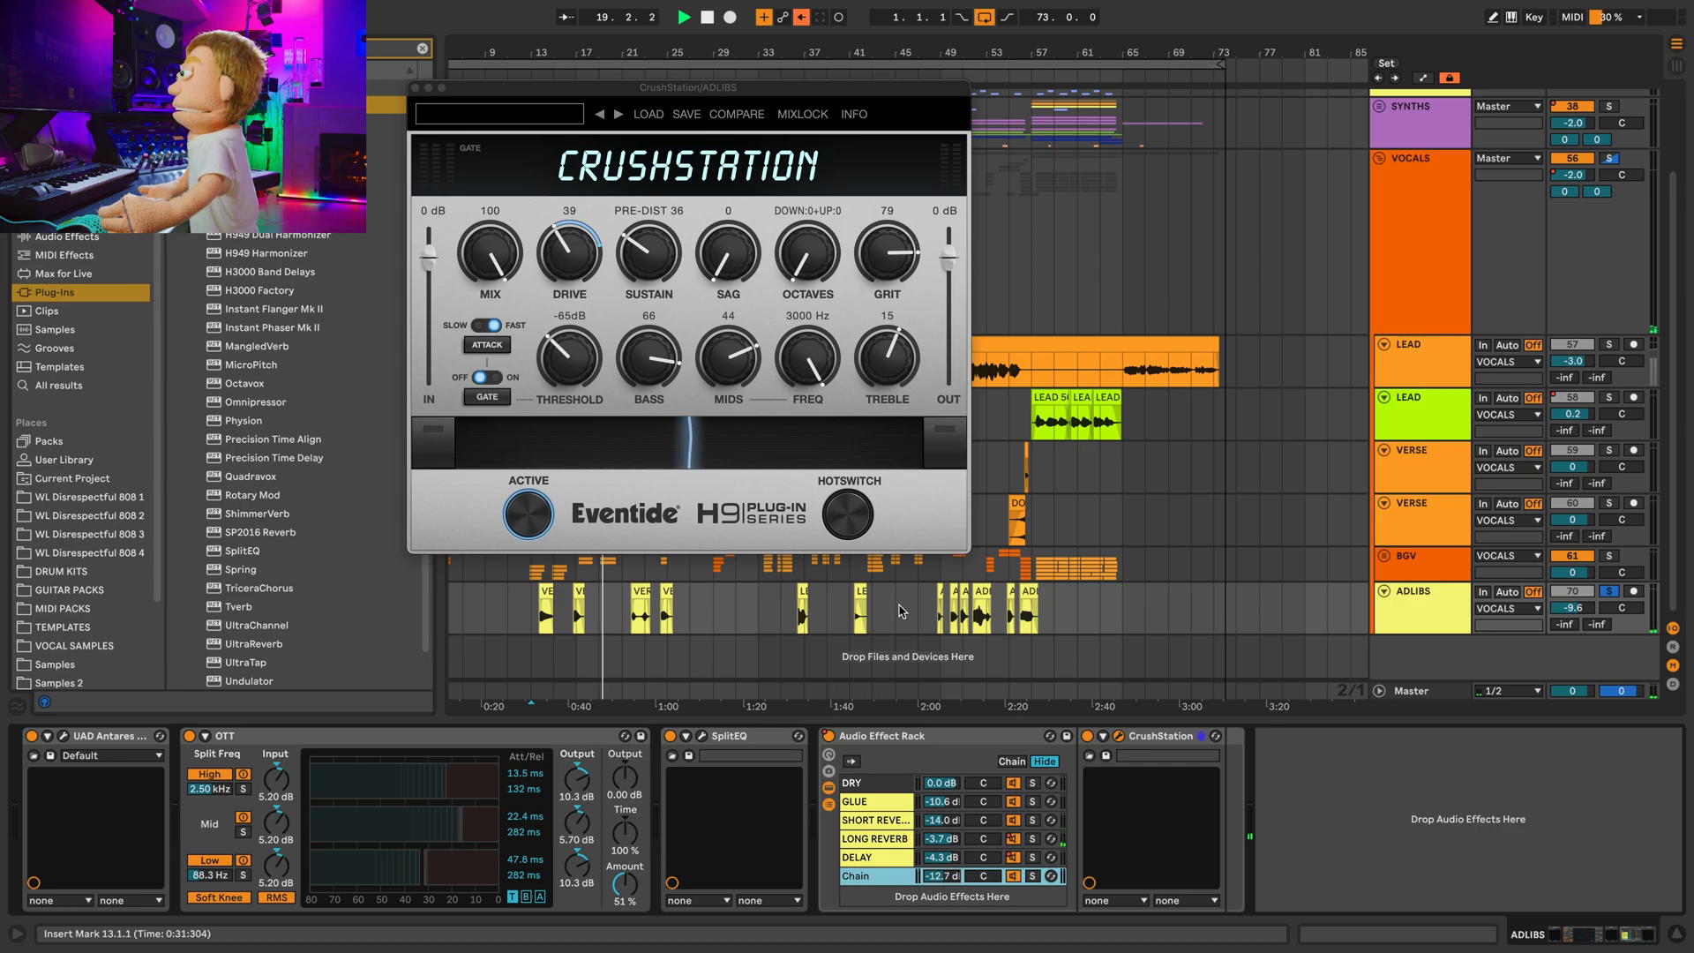
Play the soloed ad-libs from about bar 47, set the LONG REVERB chain to -4.0 dB, and unsolo the ADLIBS track.
{"action": "left_click", "coordinate": [917, 618]}
{"action": "left_click", "coordinate": [1609, 591]}
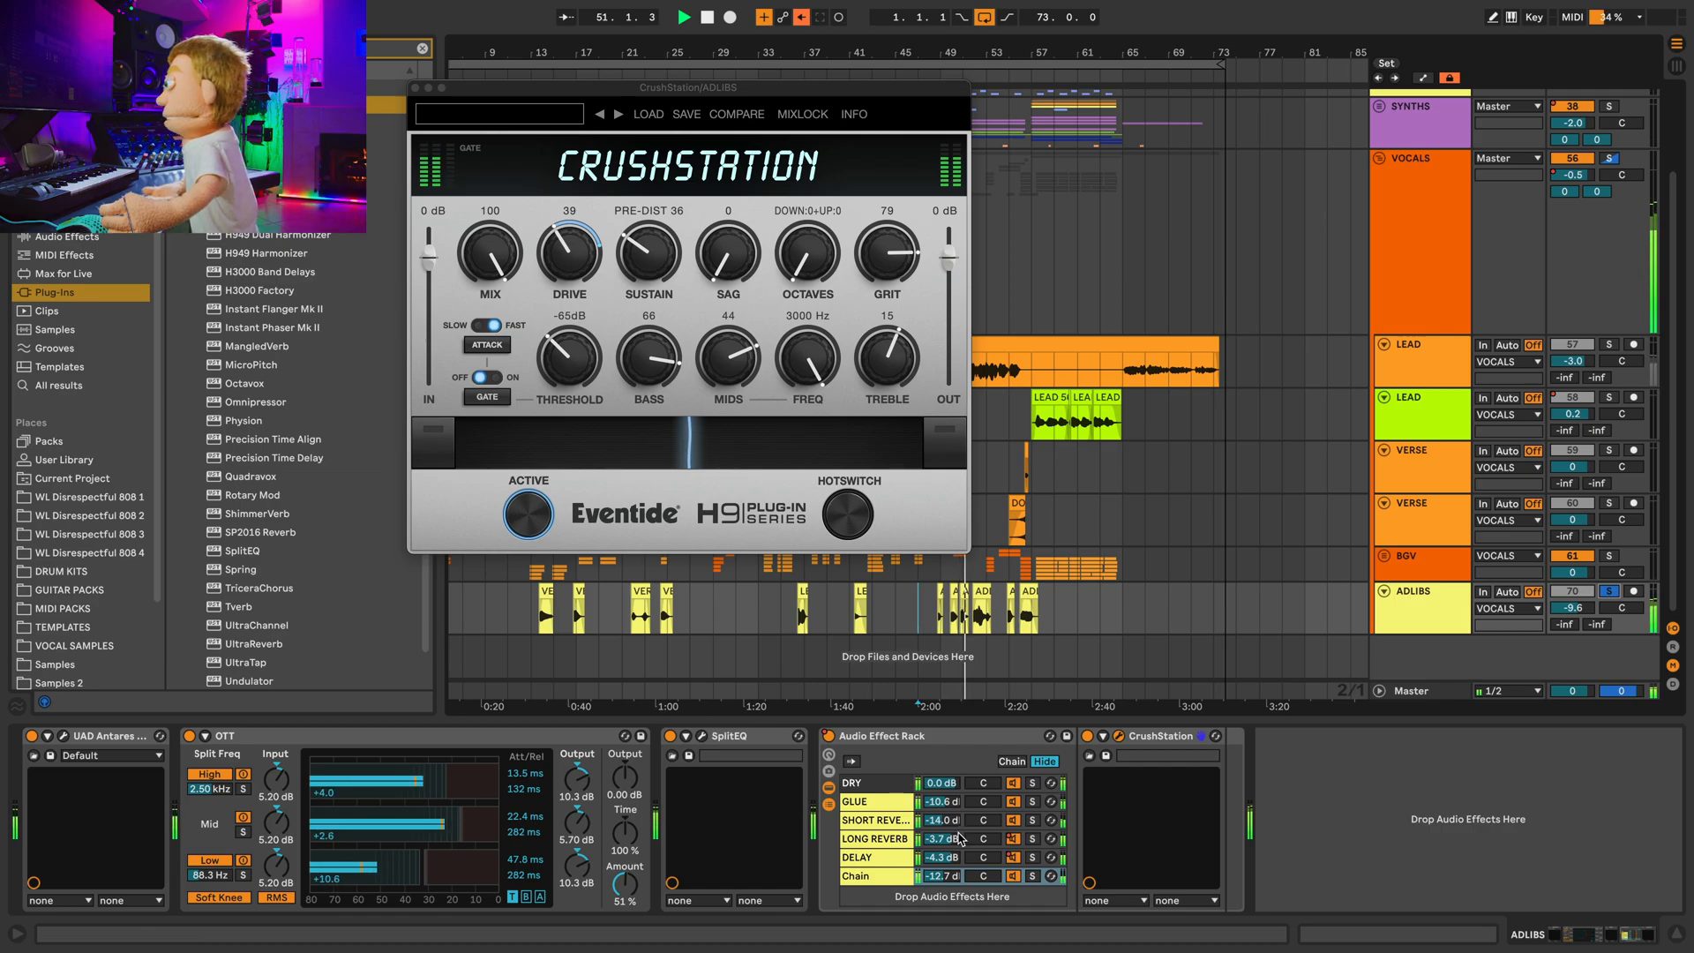
{"action": "left_click_drag", "start_coordinate": [959, 838], "coordinate": [959, 840]}
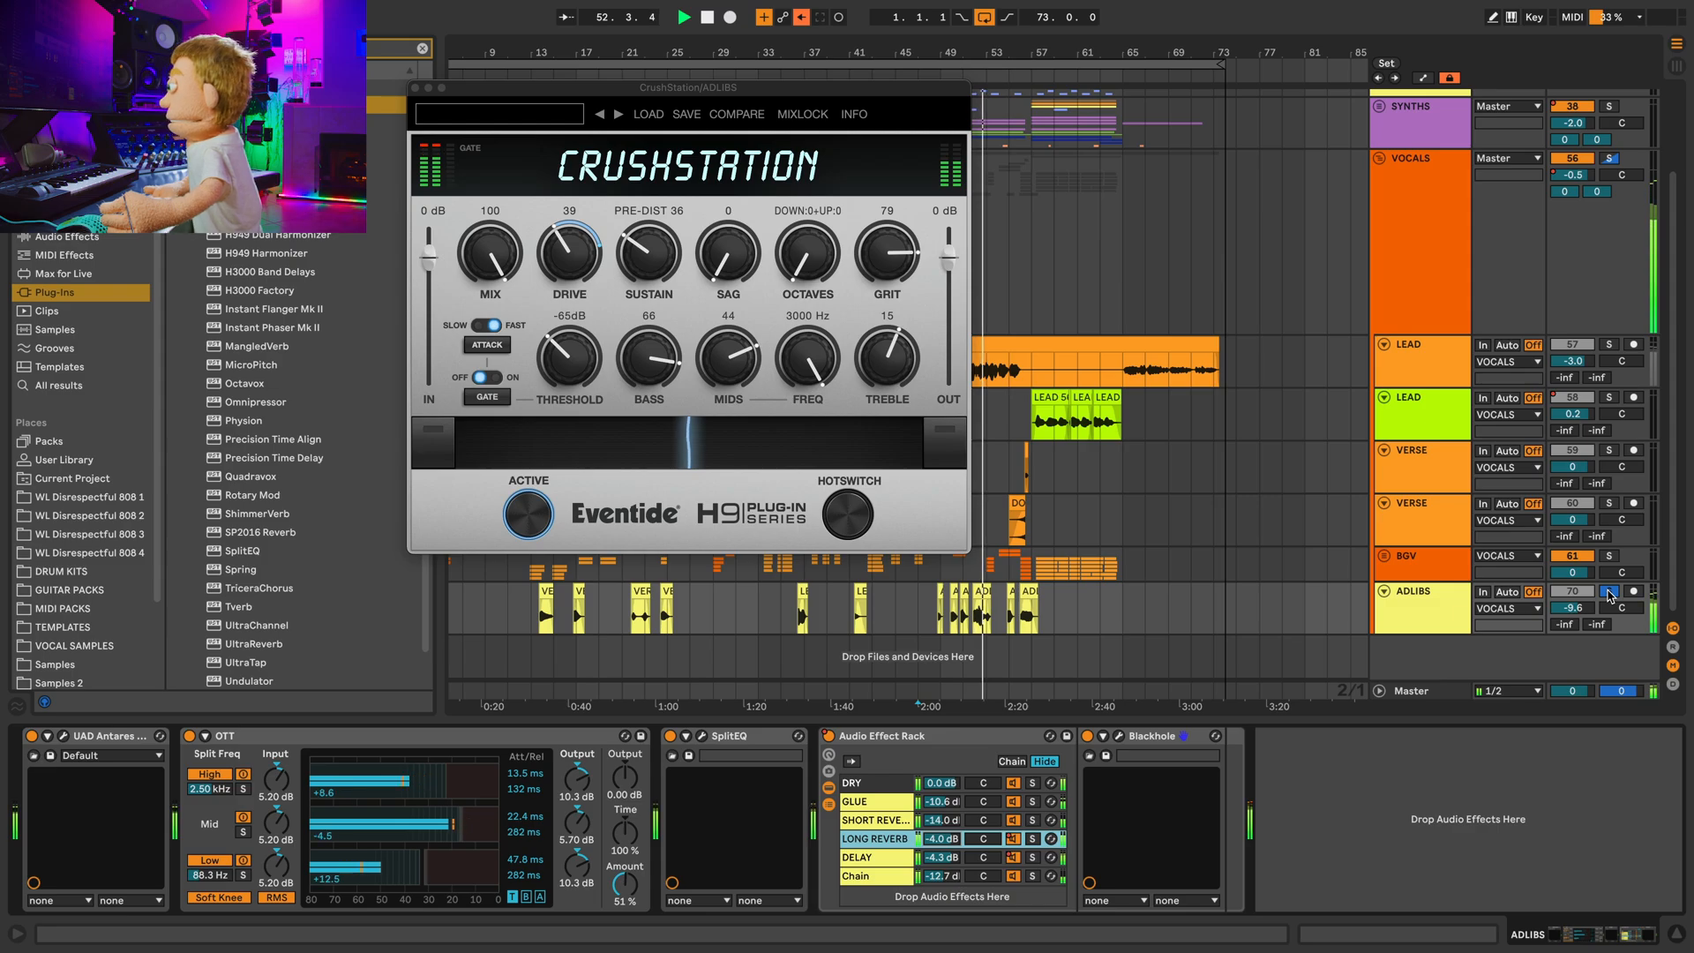
{"action": "left_click", "coordinate": [1609, 592]}
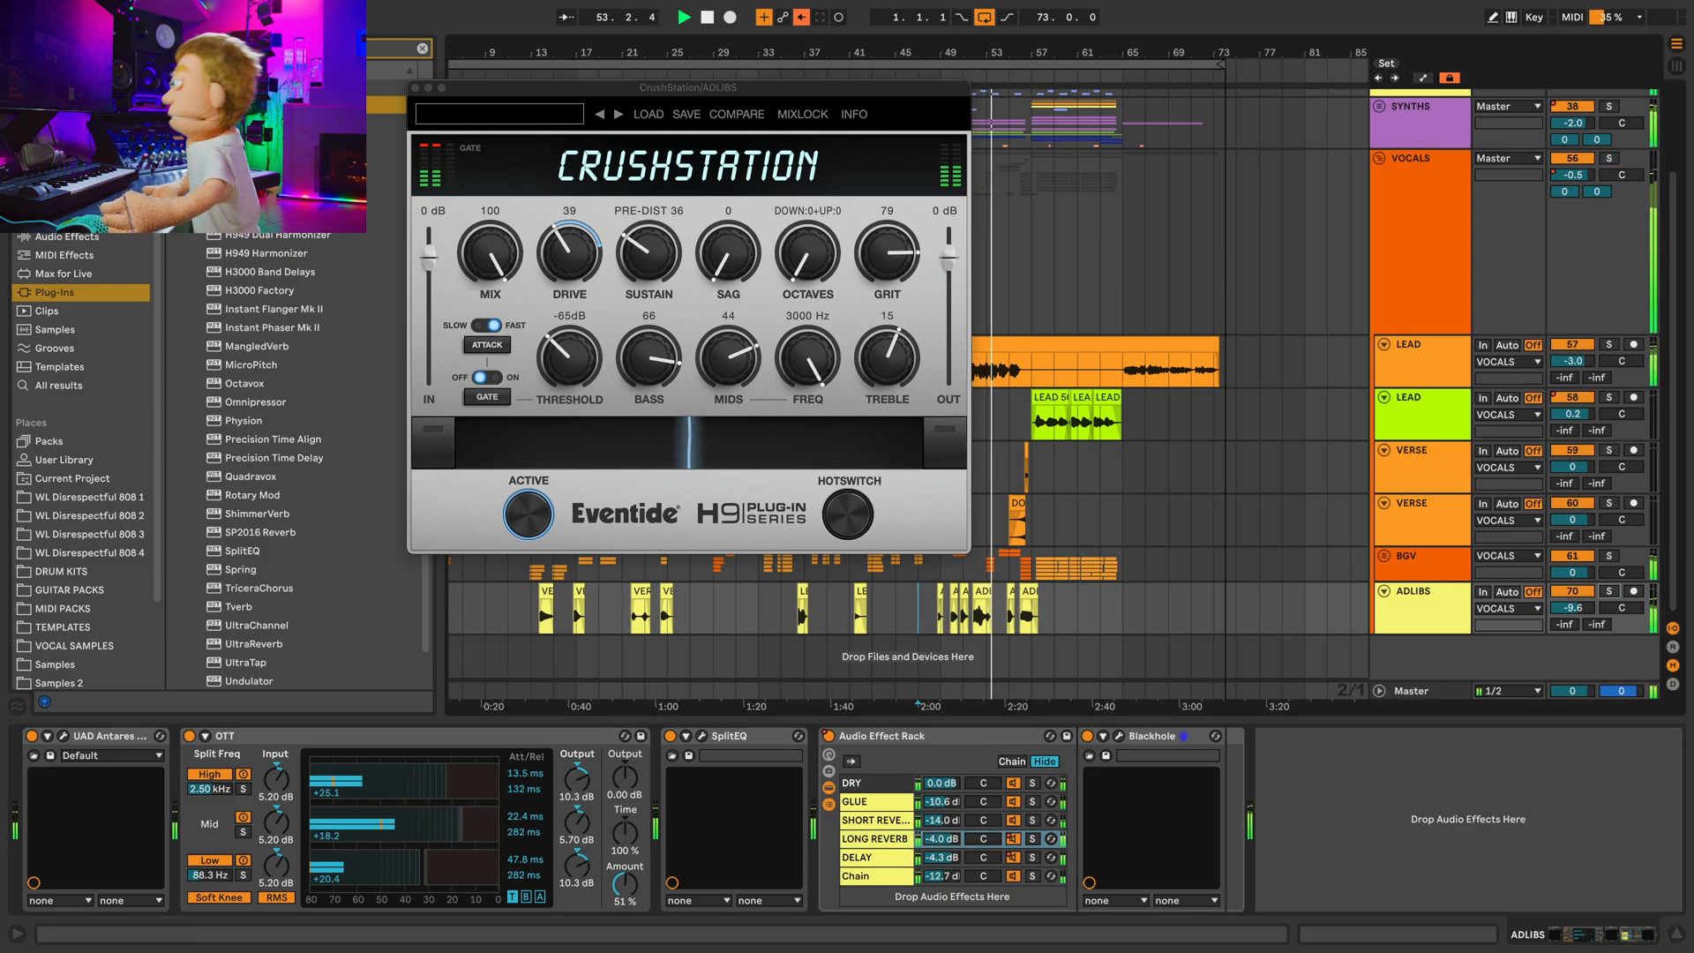
With CrushStation closed, set the ADLIBS track volume to -10.1 dB and adjust the BGV group's volume against the full mix.
{"action": "left_click", "coordinate": [415, 88]}
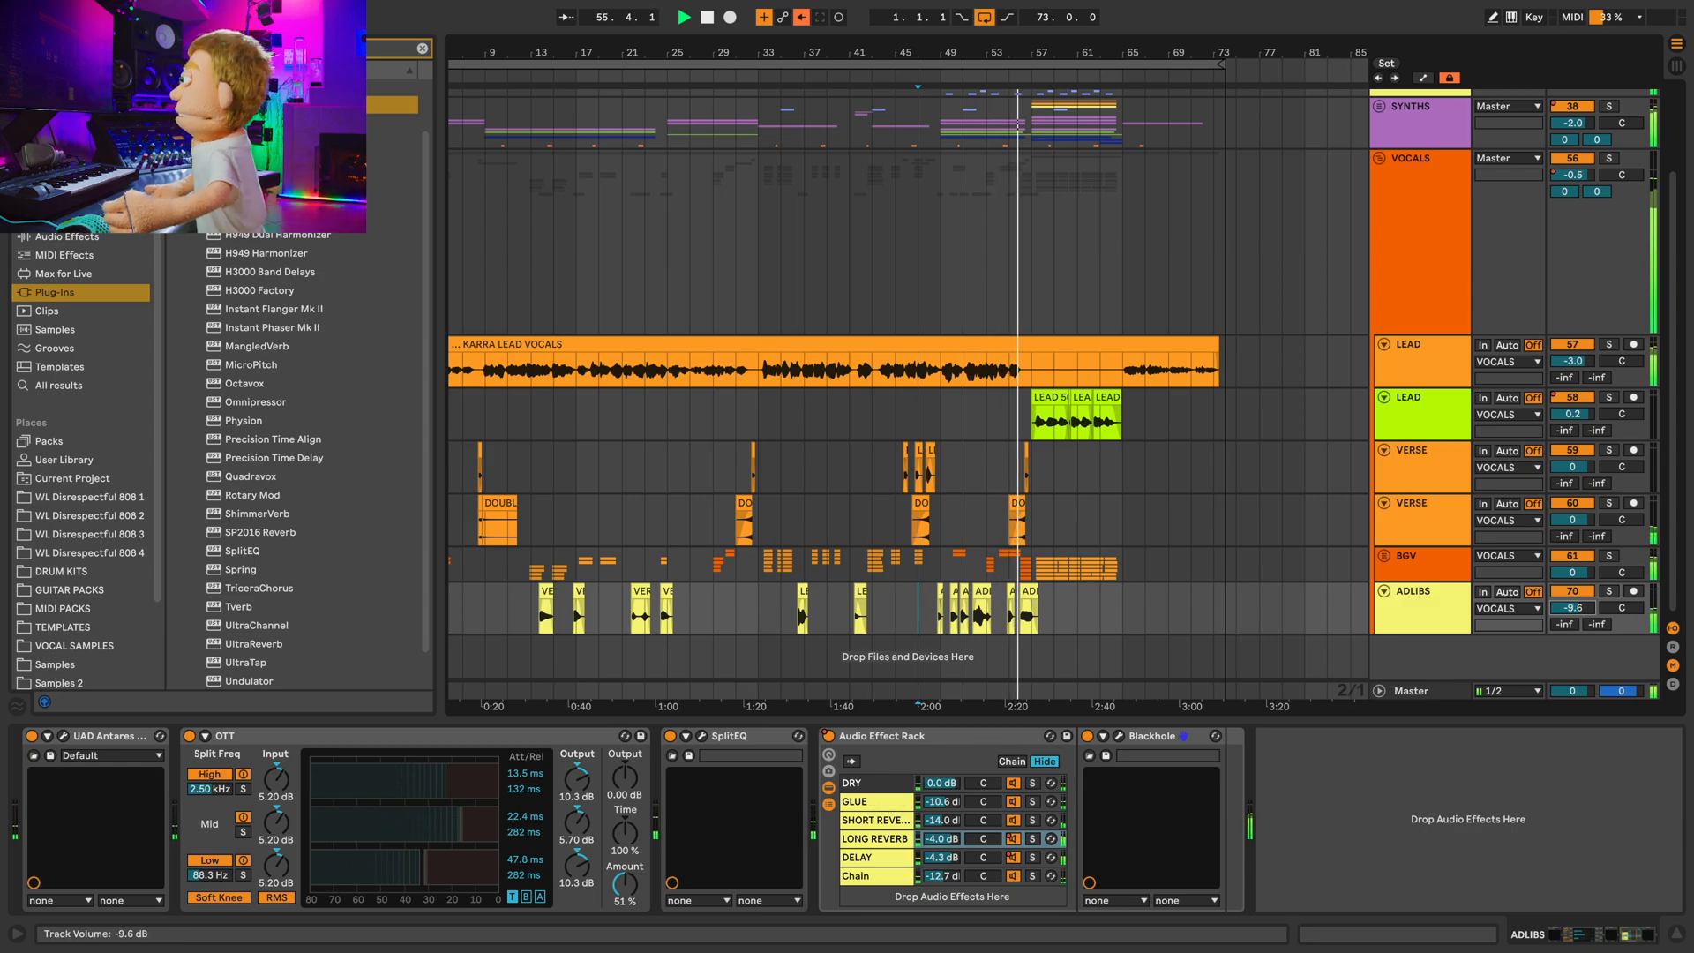
{"action": "left_click_drag", "start_coordinate": [1572, 608], "coordinate": [1572, 607]}
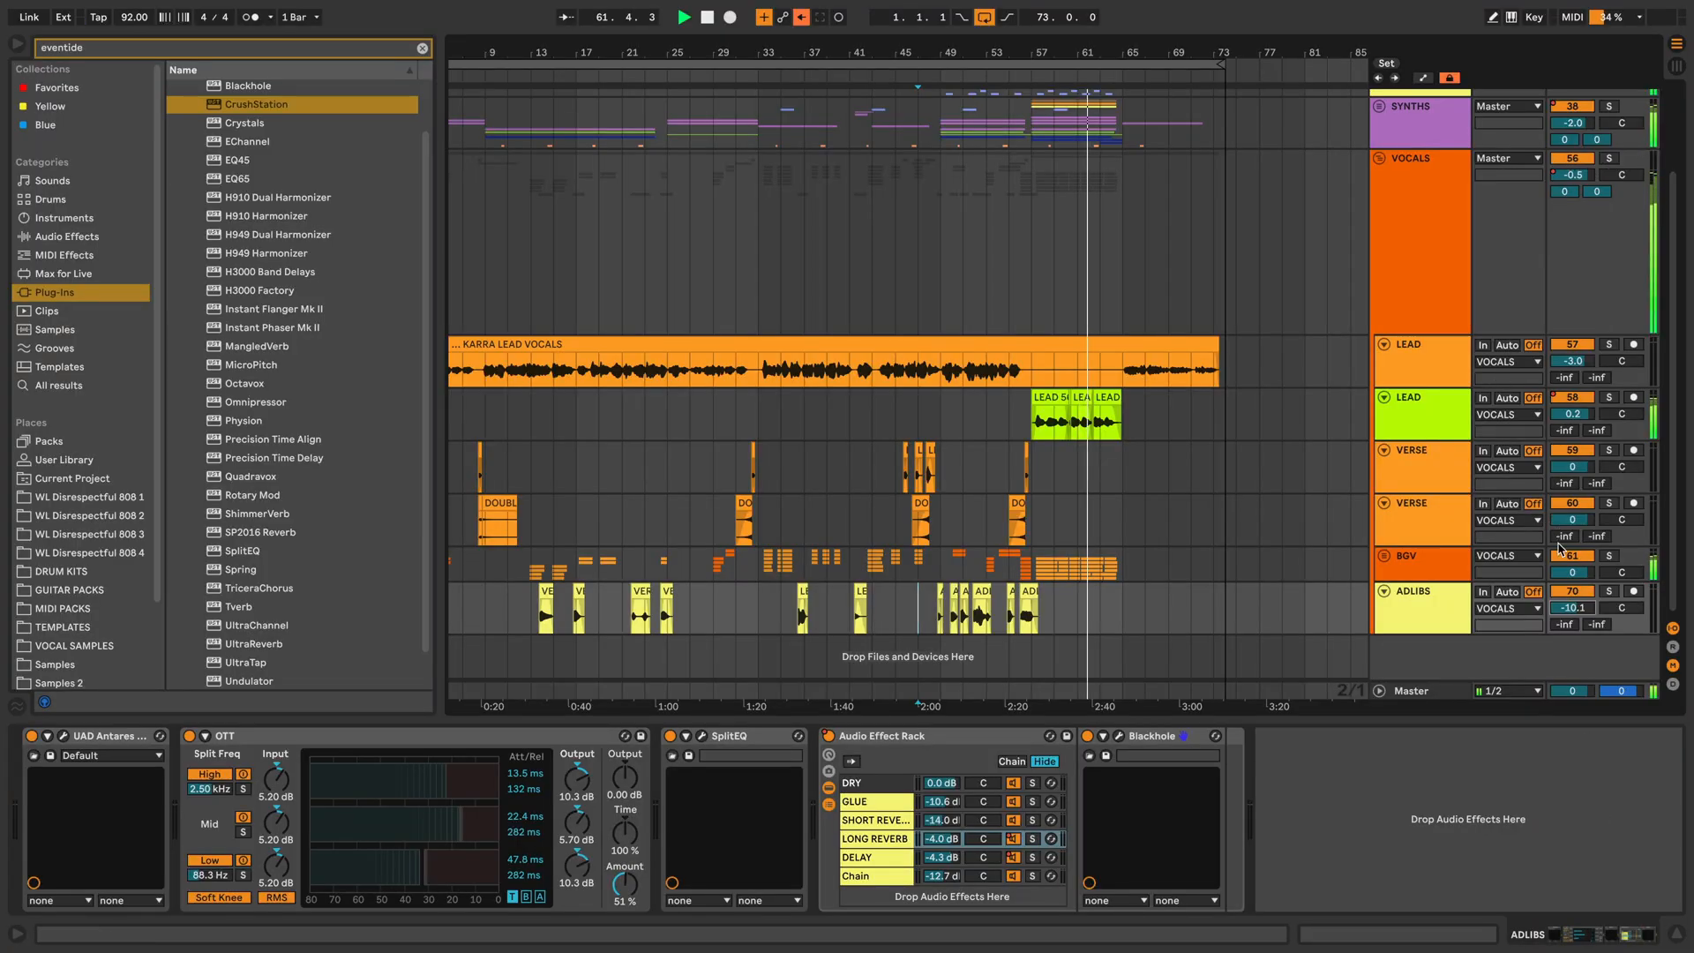
{"action": "left_click_drag", "start_coordinate": [1585, 572], "coordinate": [1585, 576]}
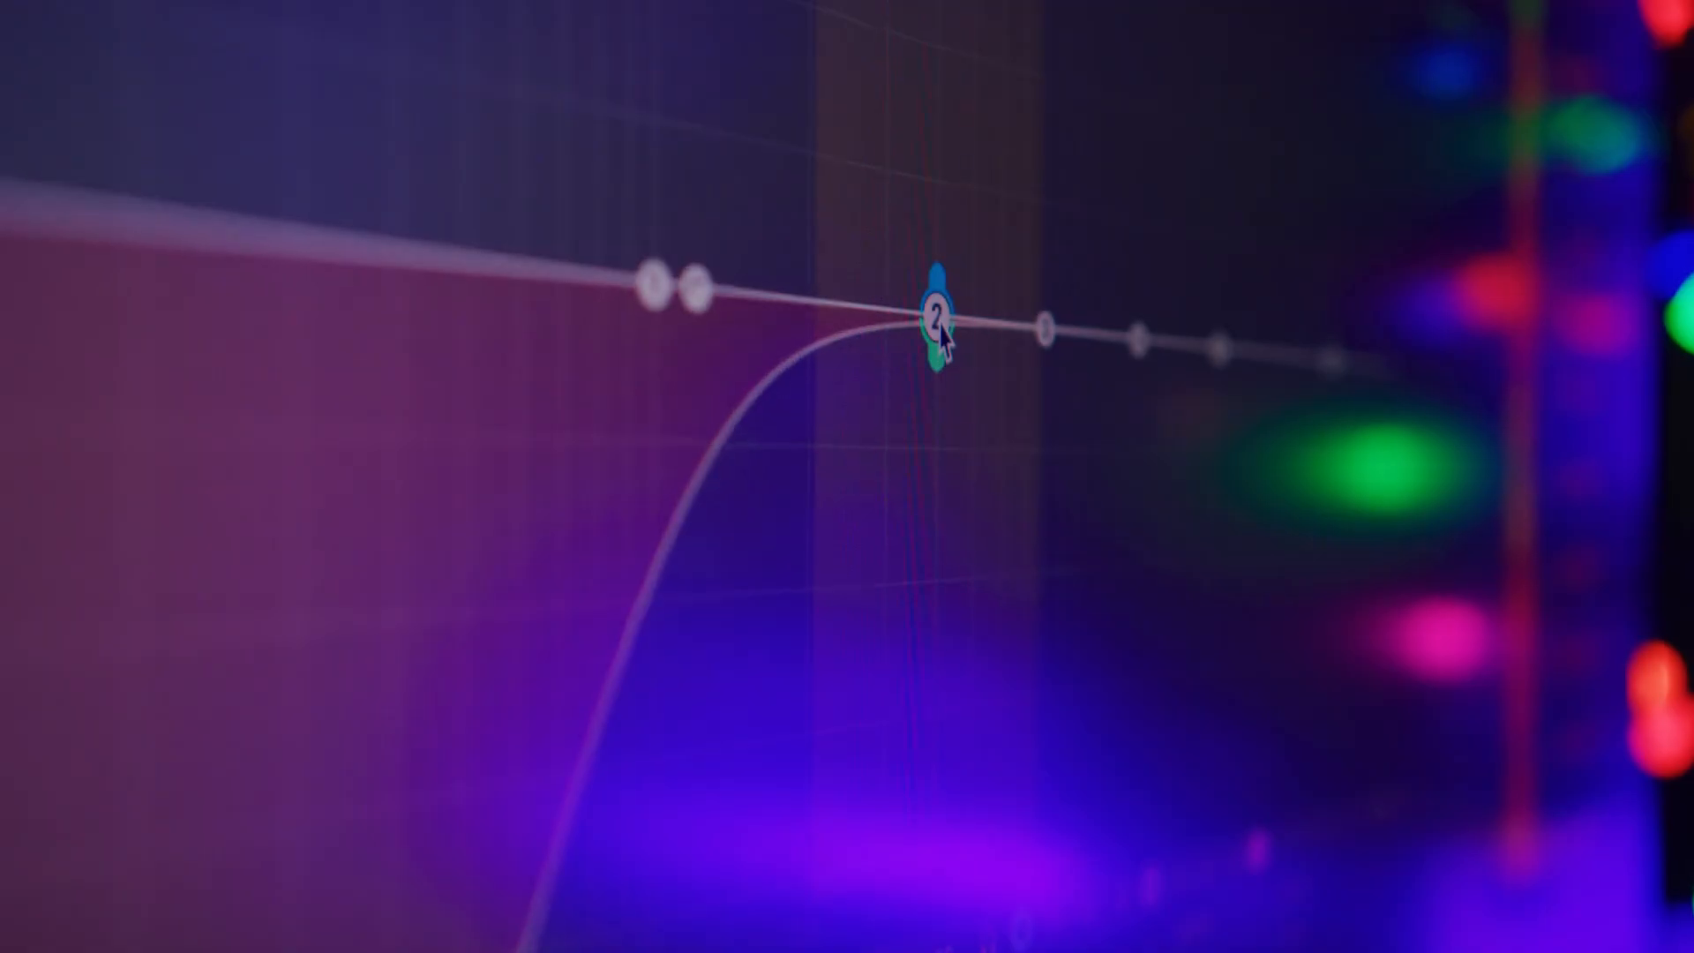
{"action": "left_click_drag", "start_coordinate": [937, 333], "coordinate": [835, 367]}
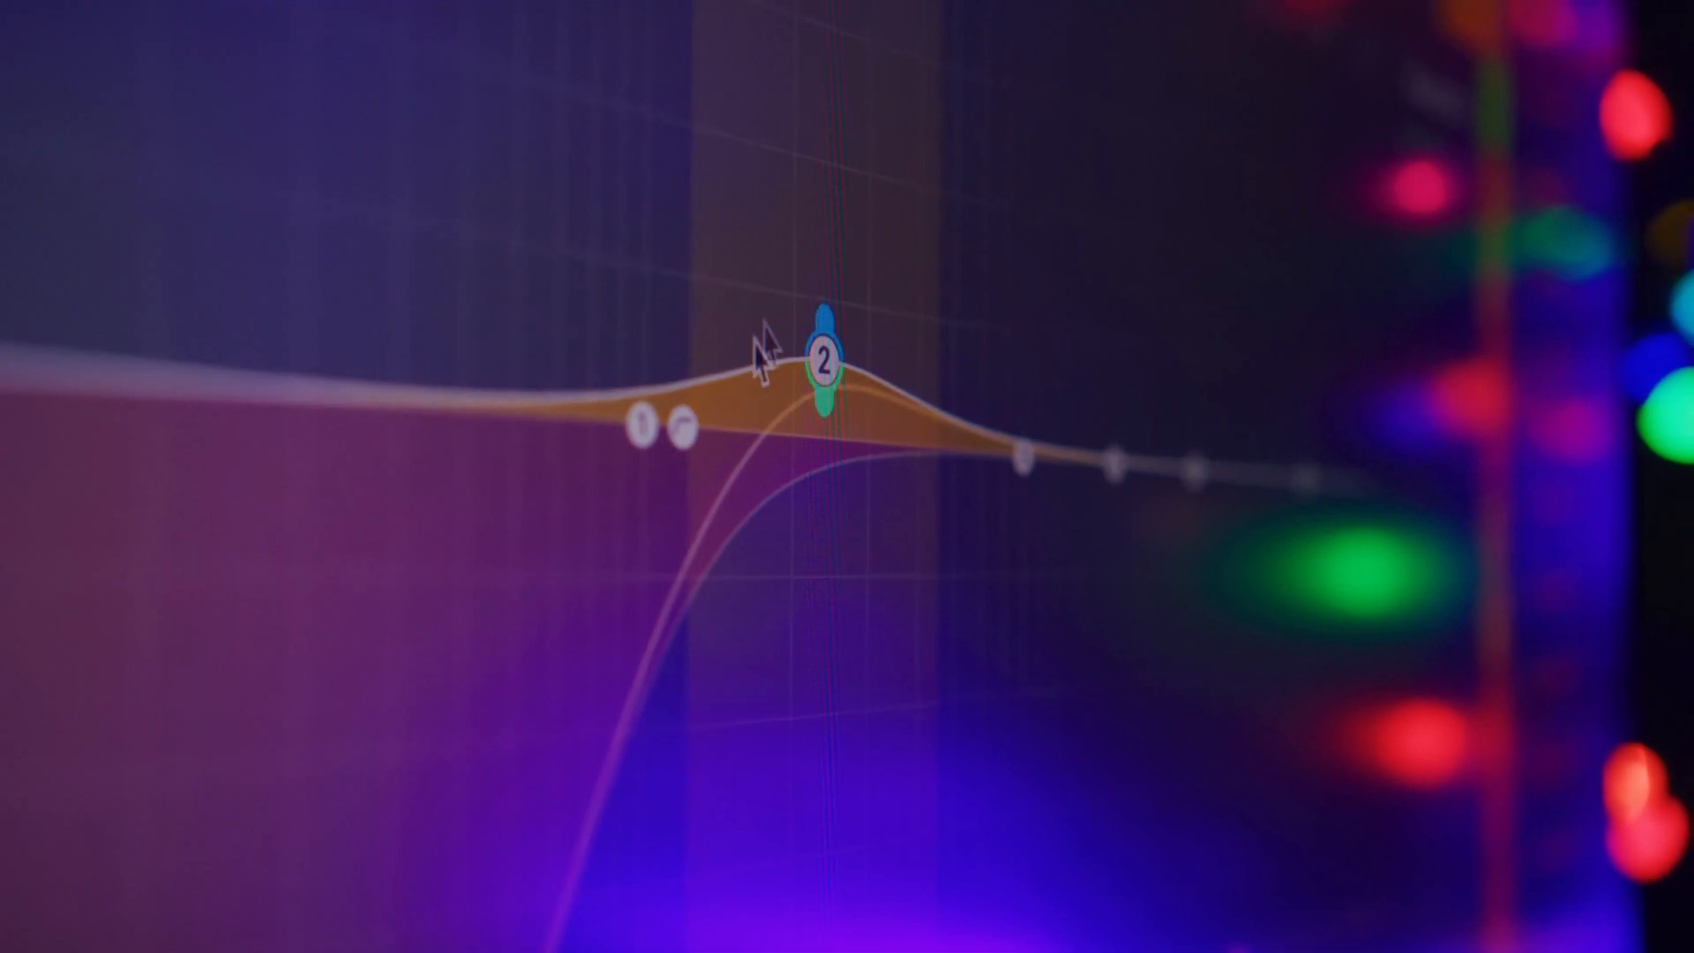